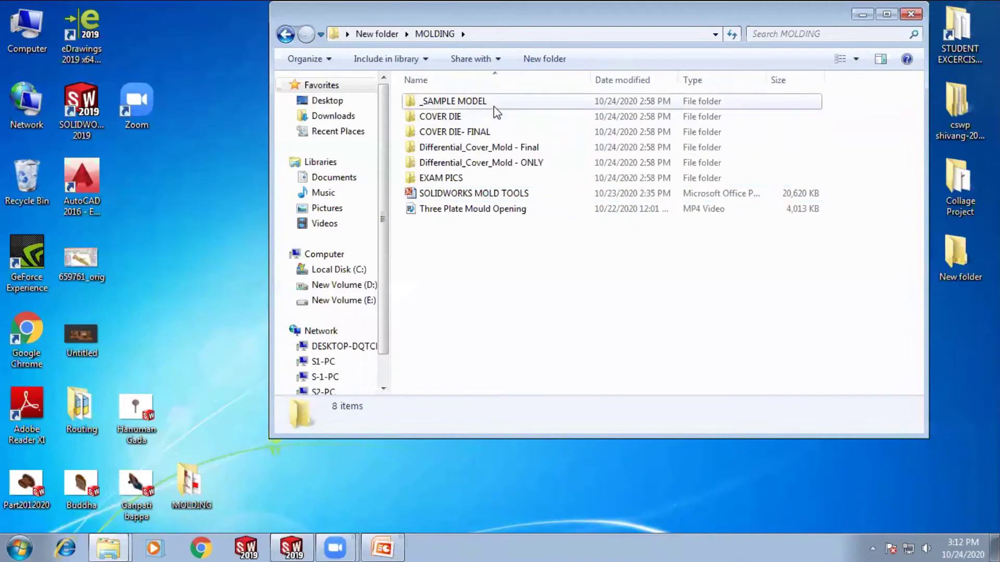
Open the Side_Mirror PDF from the _SAMPLE MODEL folder and examine the dimensions of the top view
double_click(443, 101)
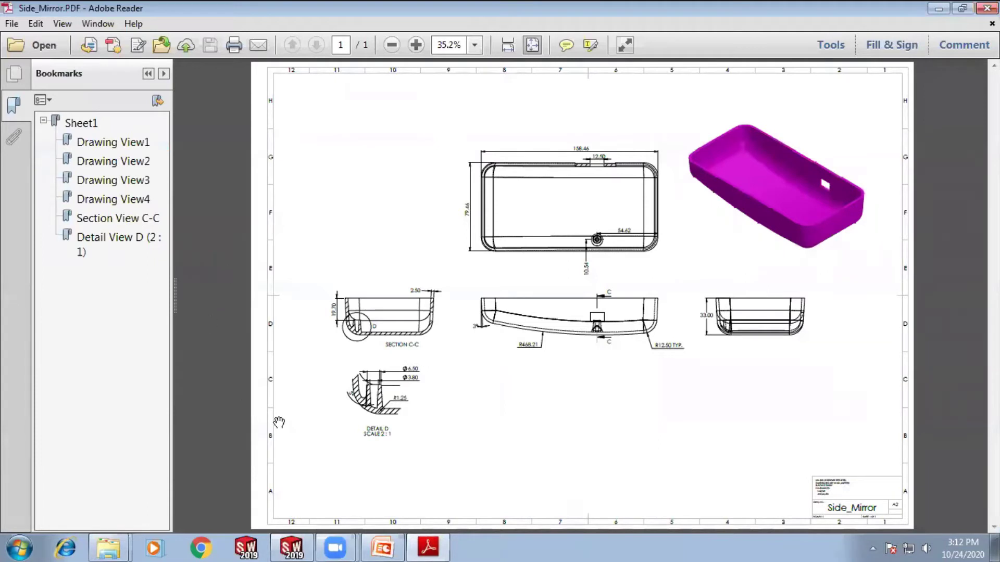
left_click(292, 547)
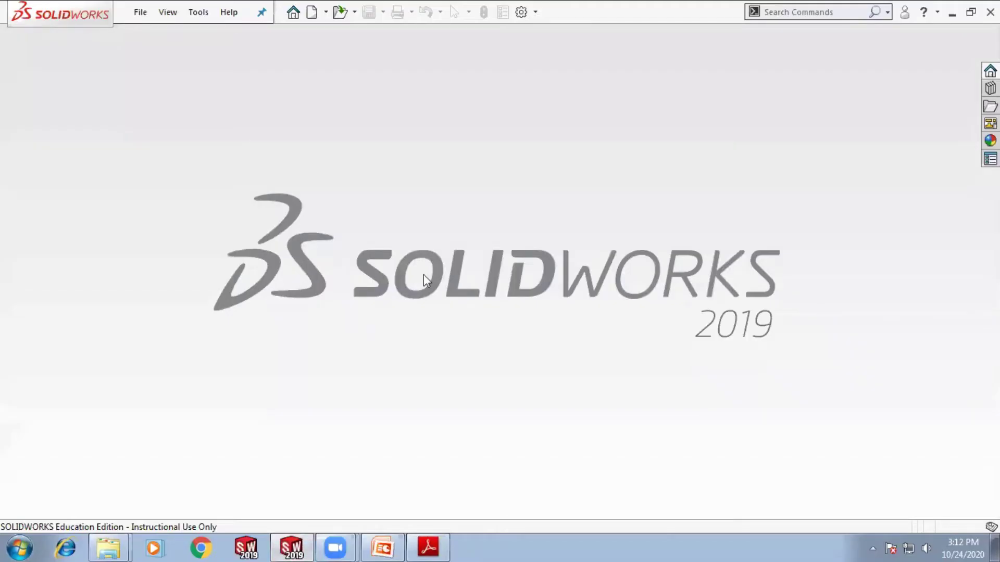
key("alt+Tab")
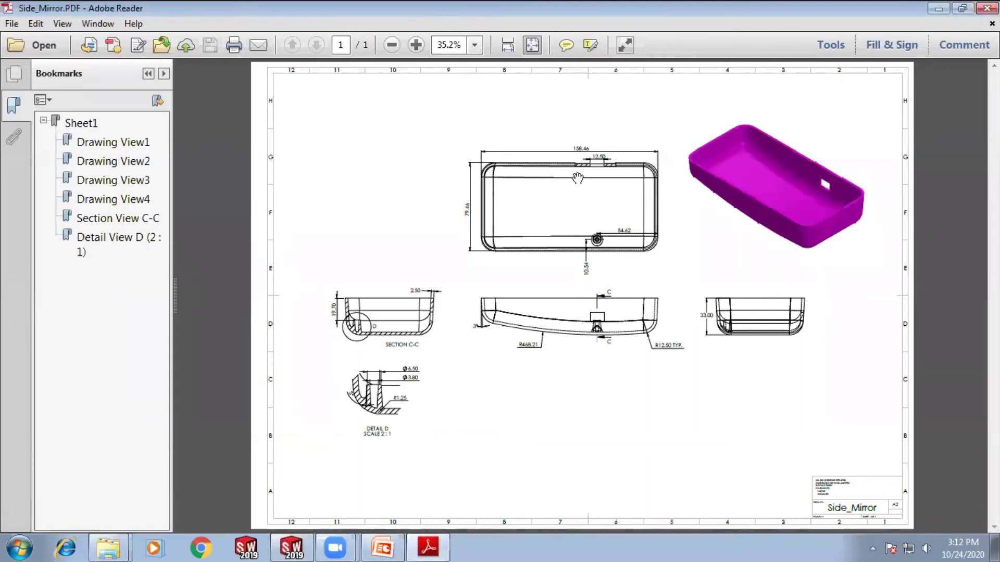
scroll(578, 178, "up", 3, "ctrl")
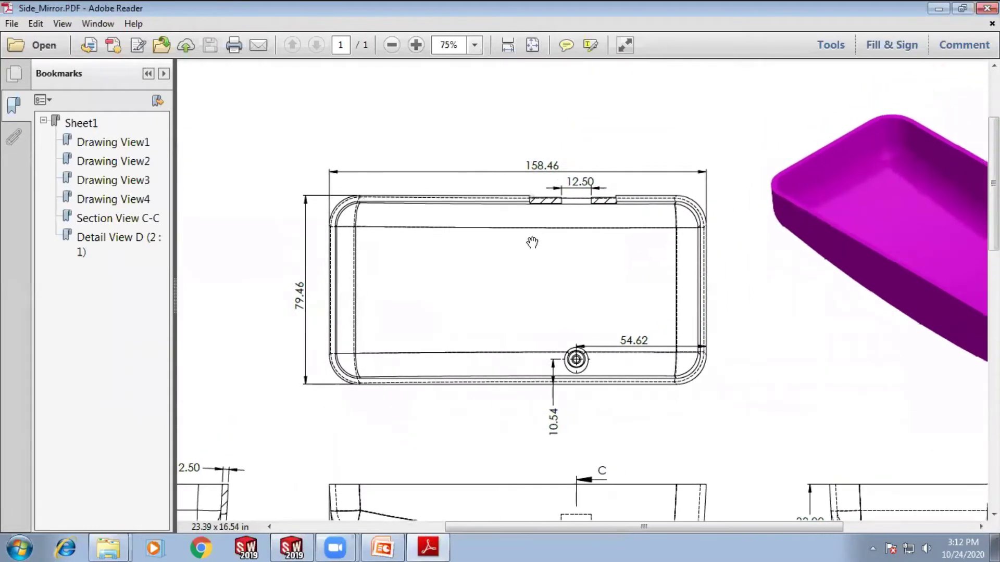
key("alt+Tab")
key("alt+Tab")
left_click(21, 107)
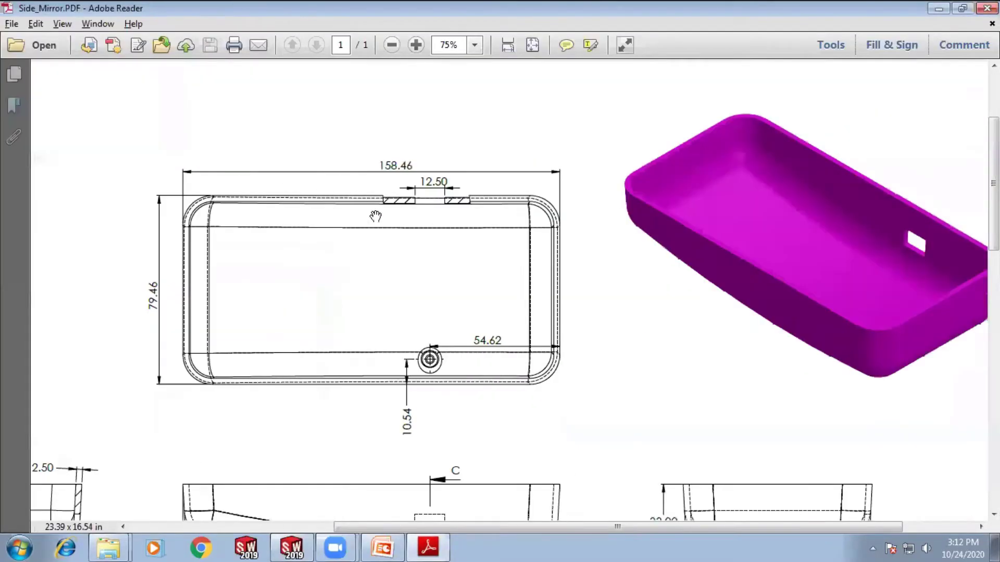
Switch to SOLIDWORKS, create a new part and start a sketch on the Top Plane
key("alt+Tab")
key("ctrl+n")
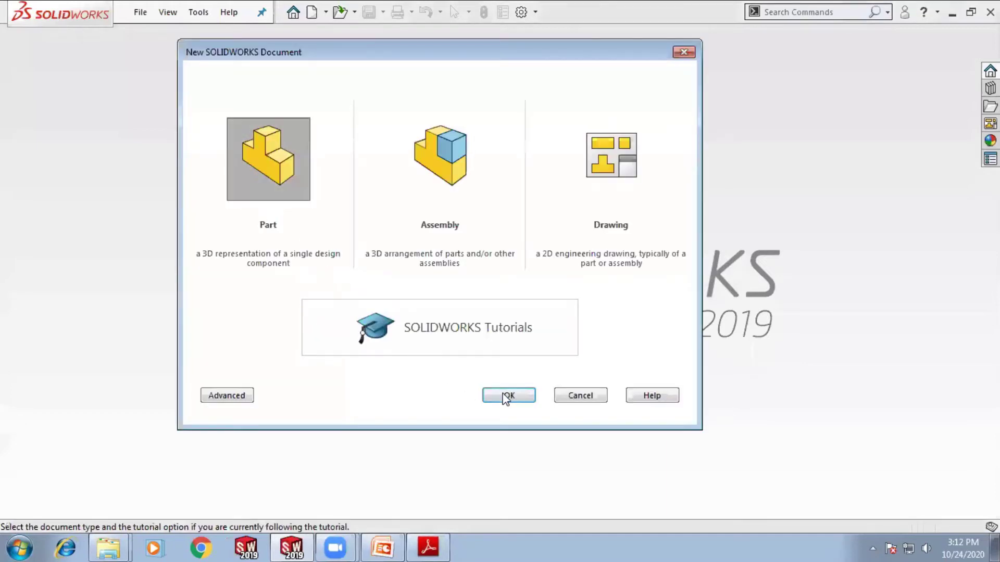
left_click(504, 397)
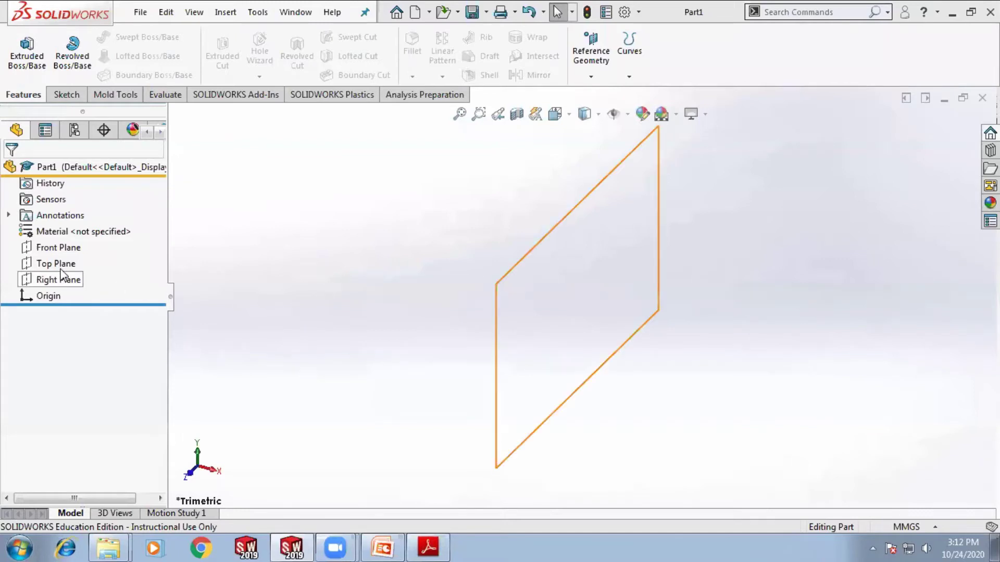
left_click(59, 264)
left_click(74, 242)
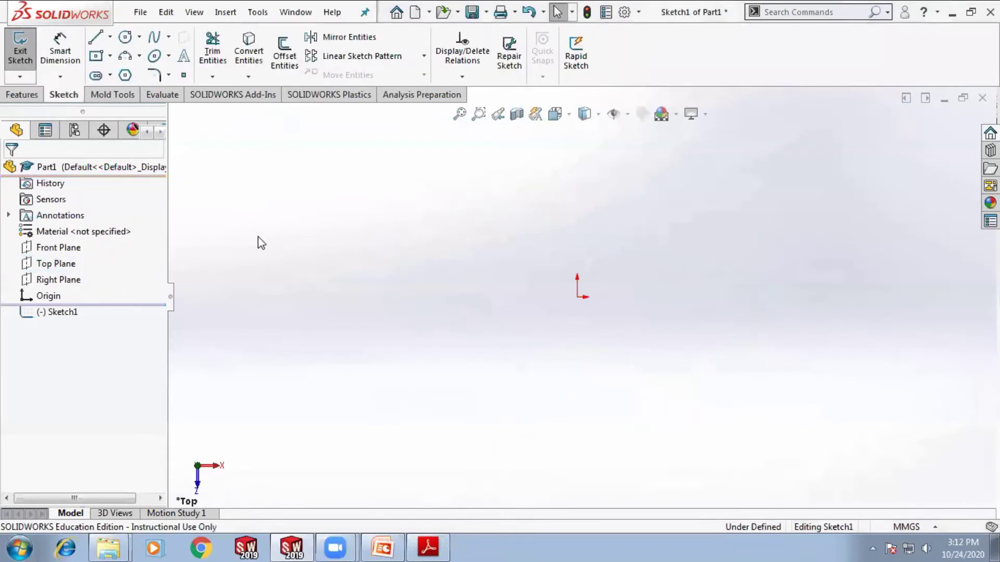
Sketch a center rectangle about 187 mm by 95 mm centred on the origin
left_click(96, 55)
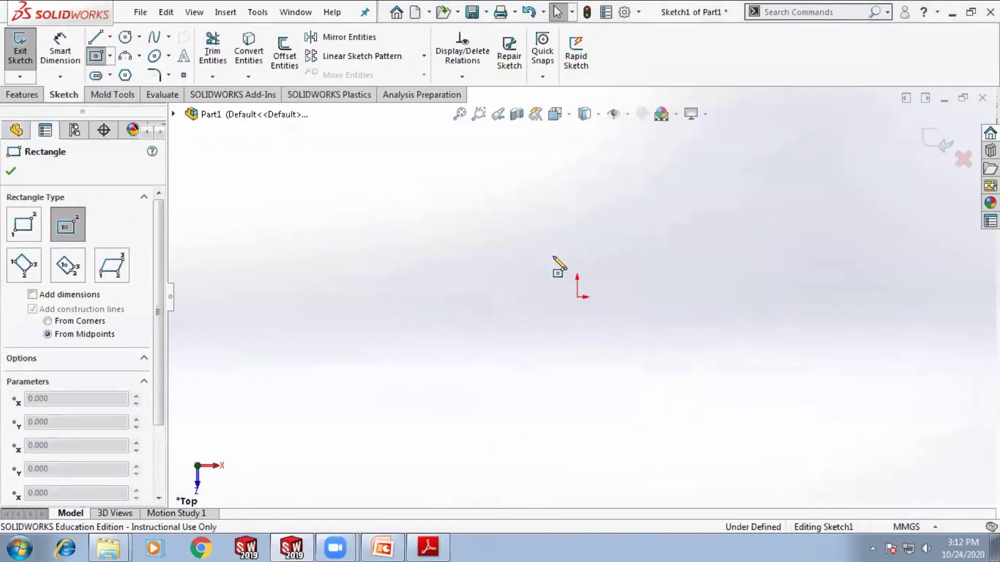
left_click(577, 297)
left_click(761, 204)
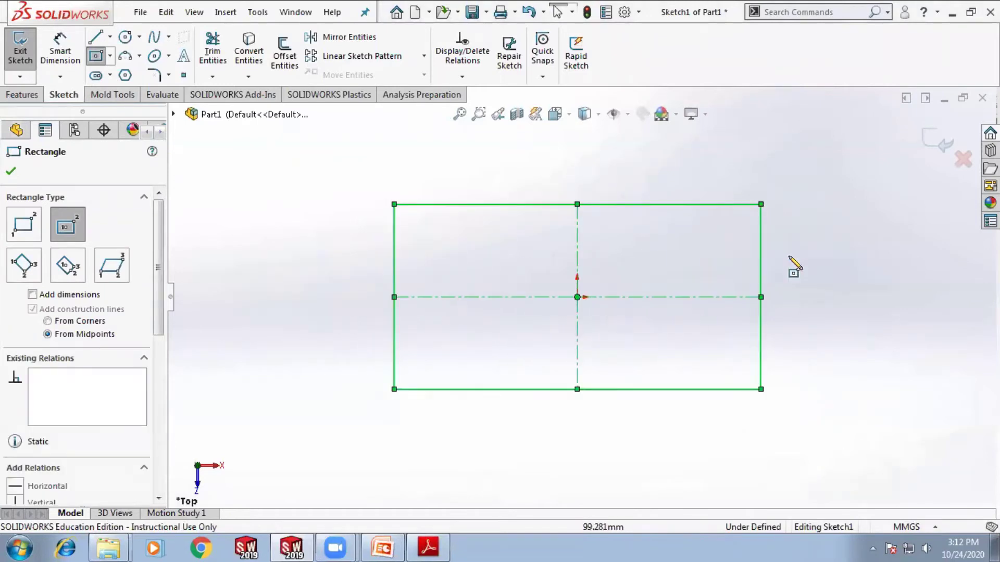
key("Escape")
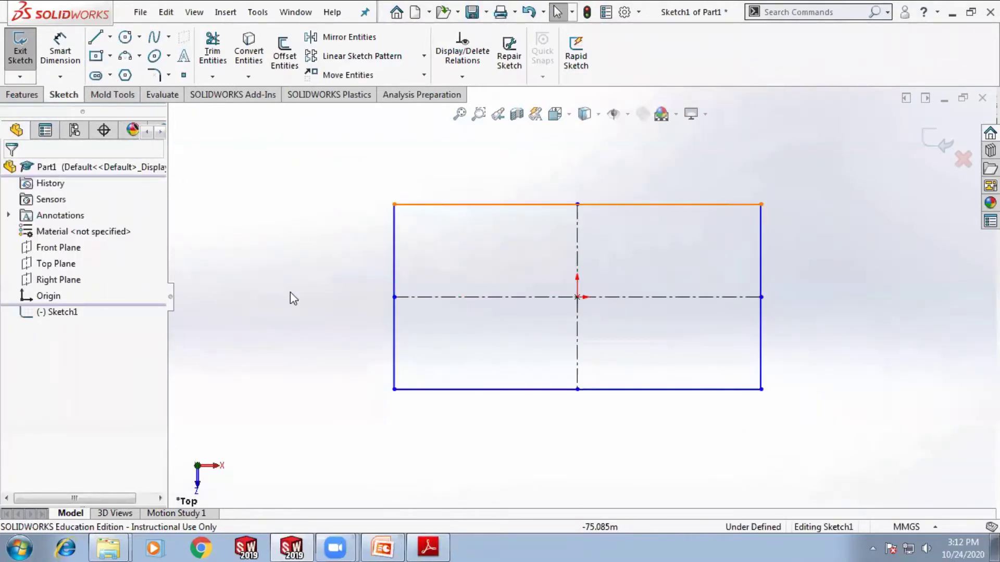
Add a horizontal length dimension to the rectangle's upper edge
key("alt+Tab")
key("alt+Tab")
left_click(59, 52)
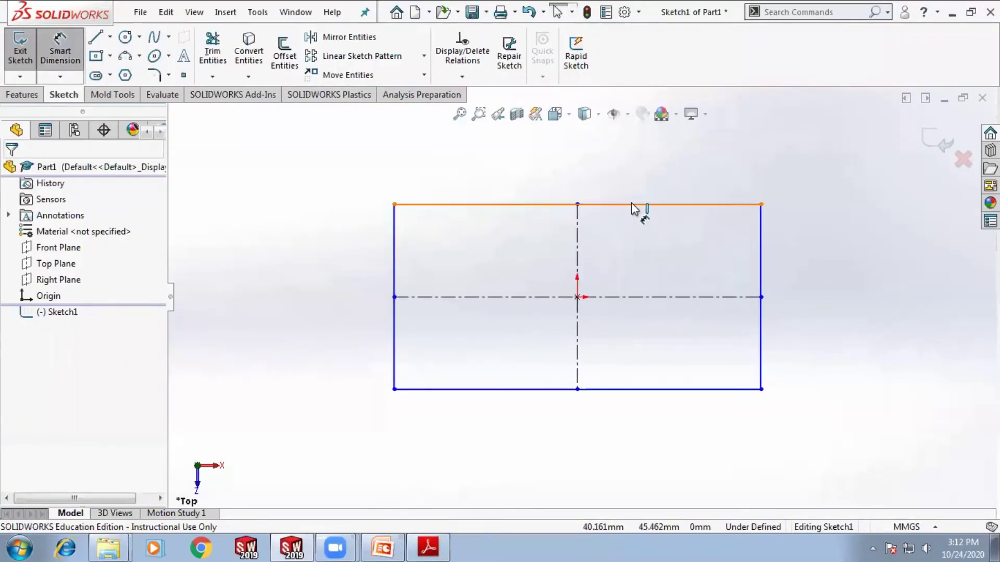
left_click(634, 205)
left_click(599, 168)
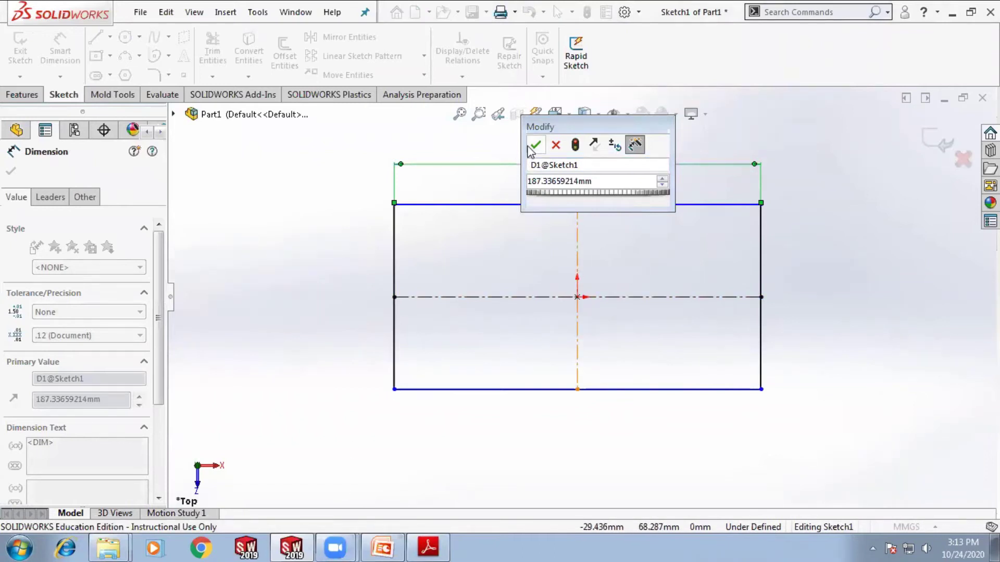
key("Return")
Set the rectangle's length to 158.46 mm, as given in the Side_Mirror drawing
key("alt+Tab")
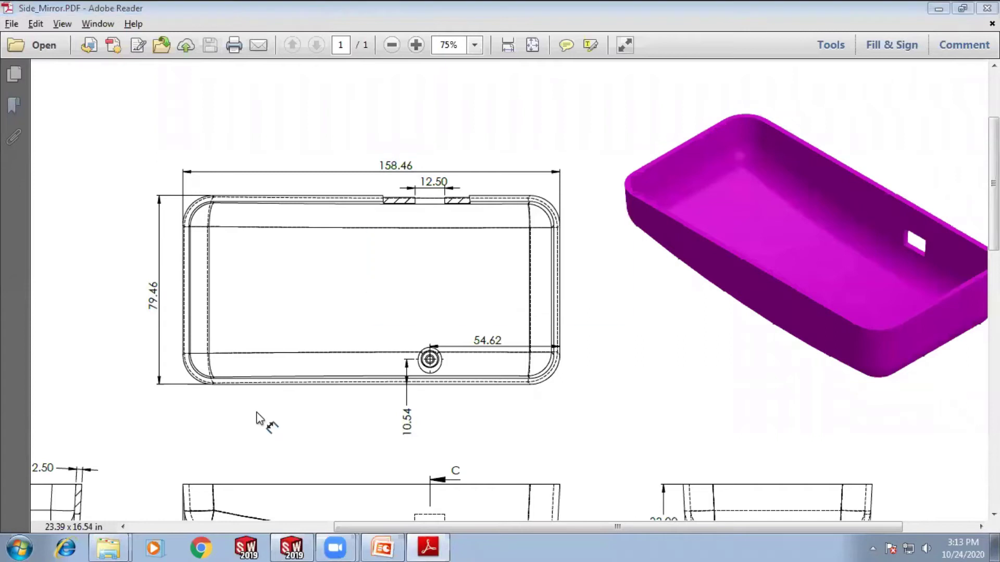
key("alt+Tab")
double_click(596, 156)
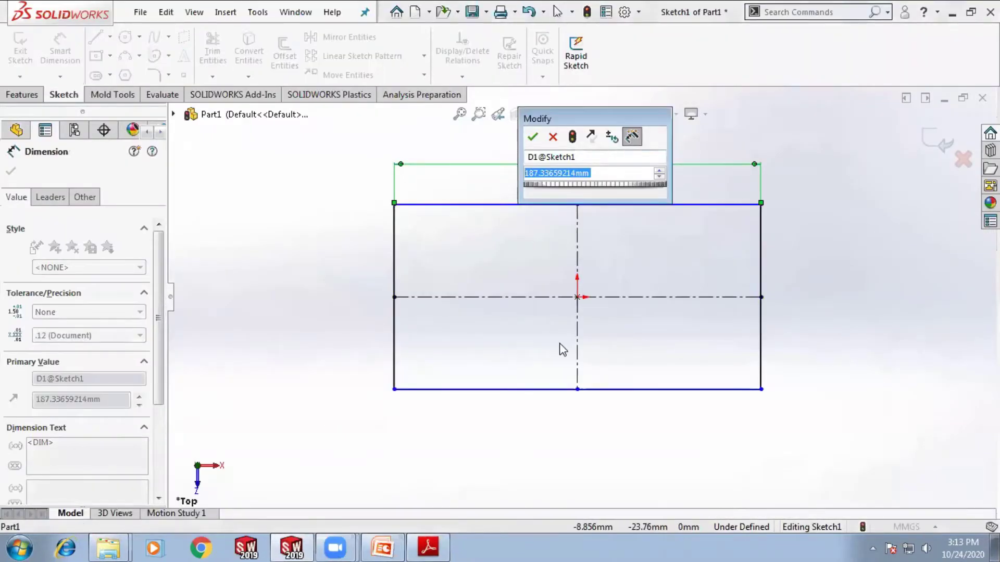
type("158")
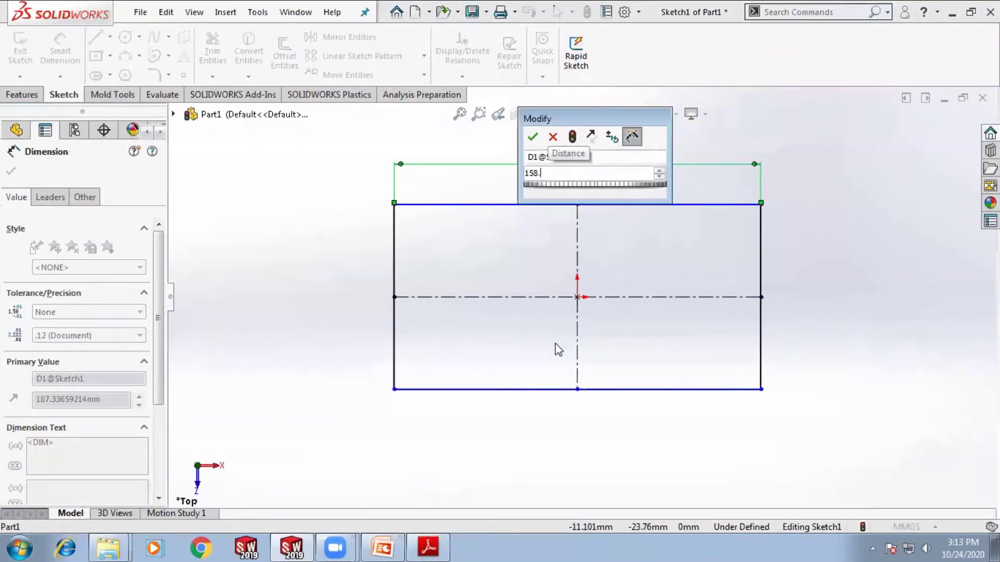
type(".")
left_click(427, 546)
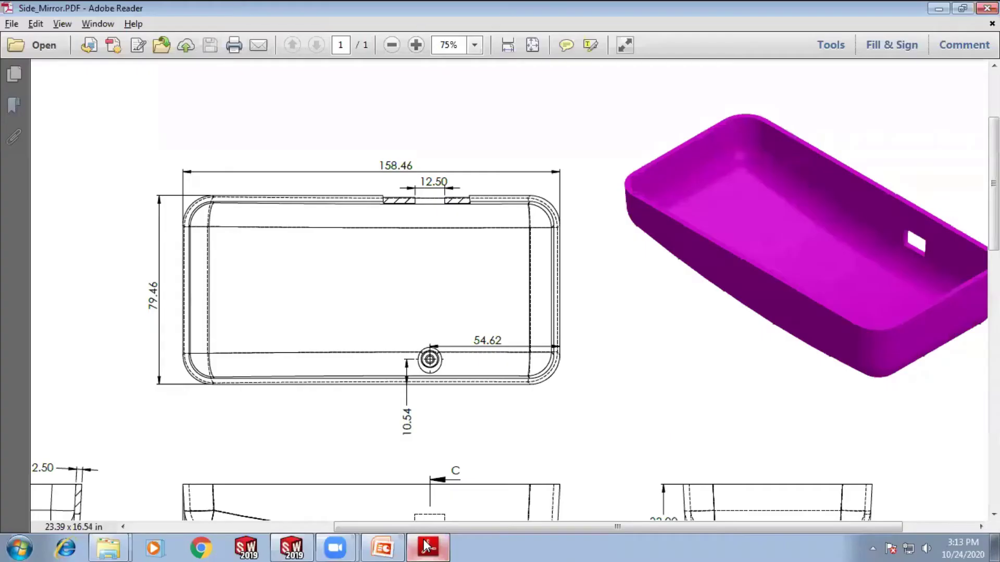
key("alt+Tab")
type("46")
key("Return")
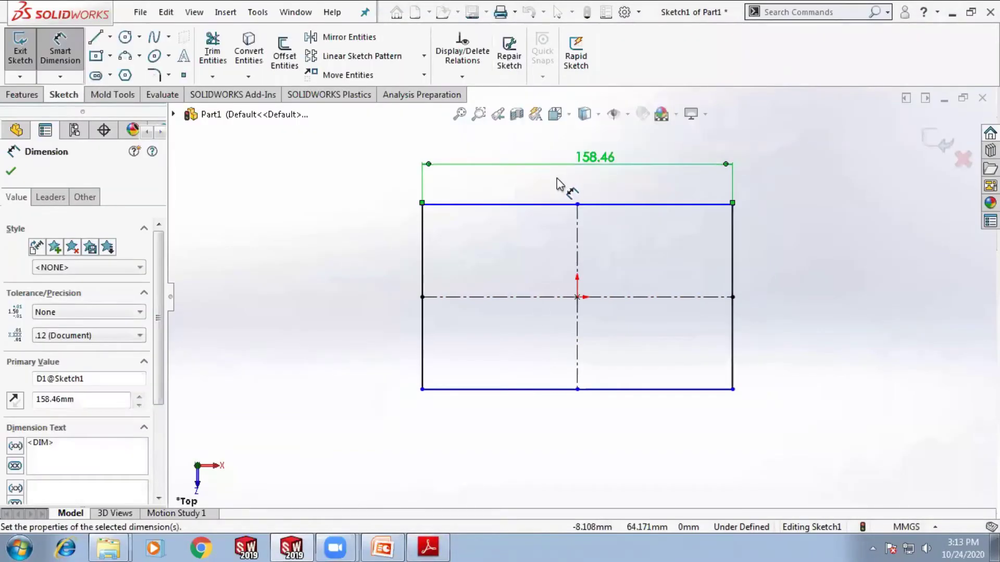
left_click(367, 272)
Dimension the rectangle's left side as 79.46 mm, following the Side_Mirror drawing
key("alt+Tab")
key("alt+Tab")
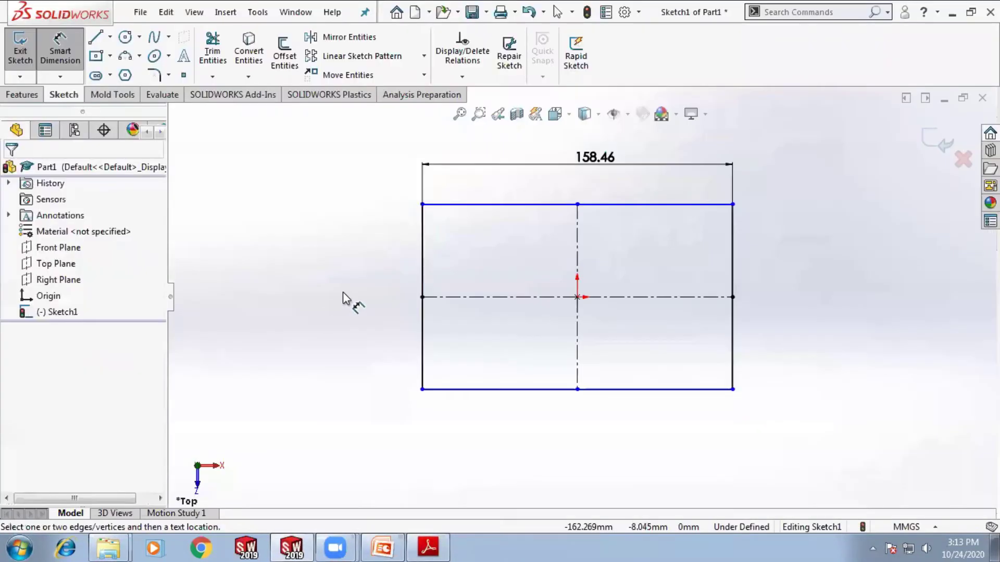
left_click(421, 271)
left_click(394, 280)
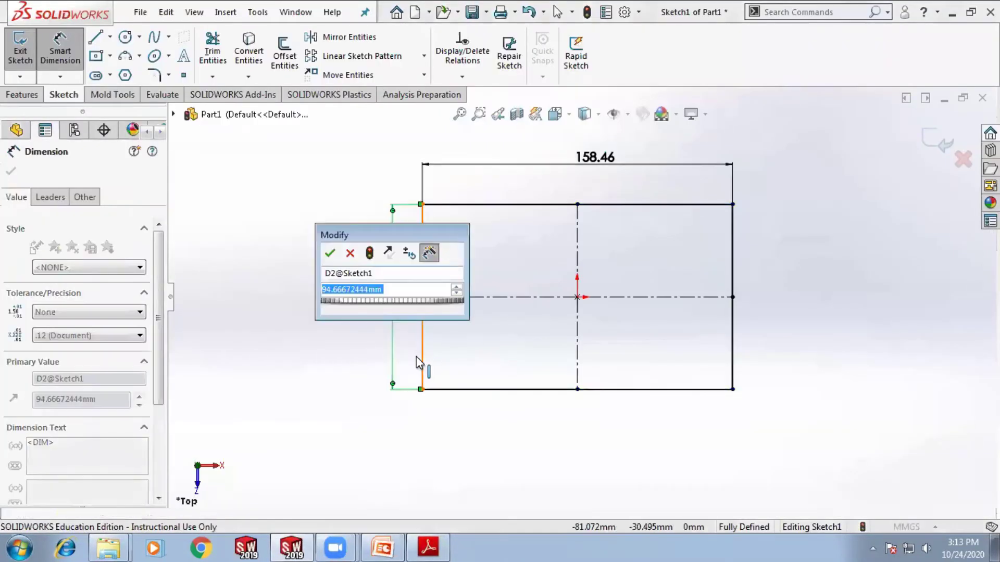
type("79.46")
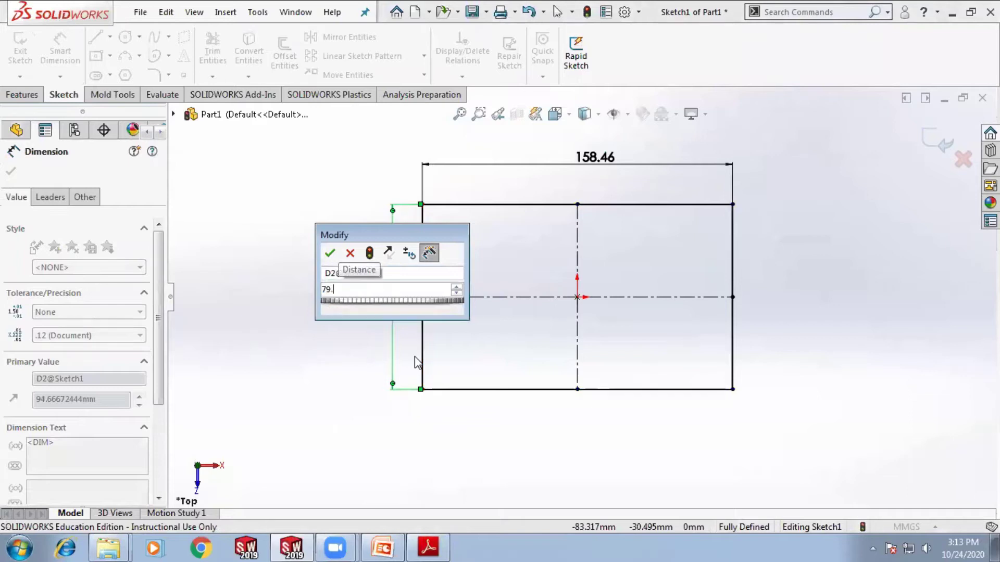
key("Return")
left_click(408, 423)
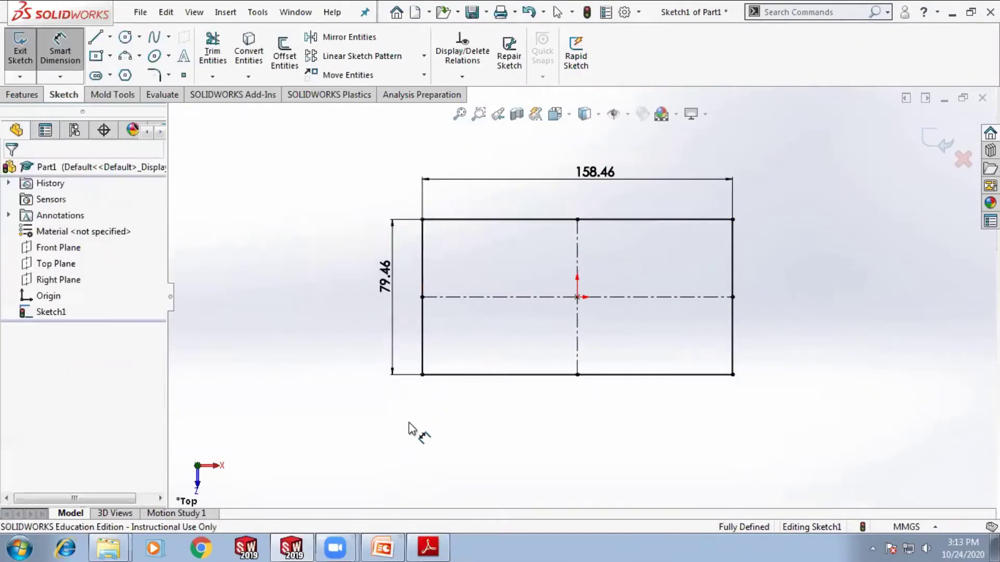
Check the draft angle and height in the front and side views of the Side_Mirror drawing
scroll(627, 331, "up", 2)
scroll(634, 337, "down", 2)
key("alt+Tab")
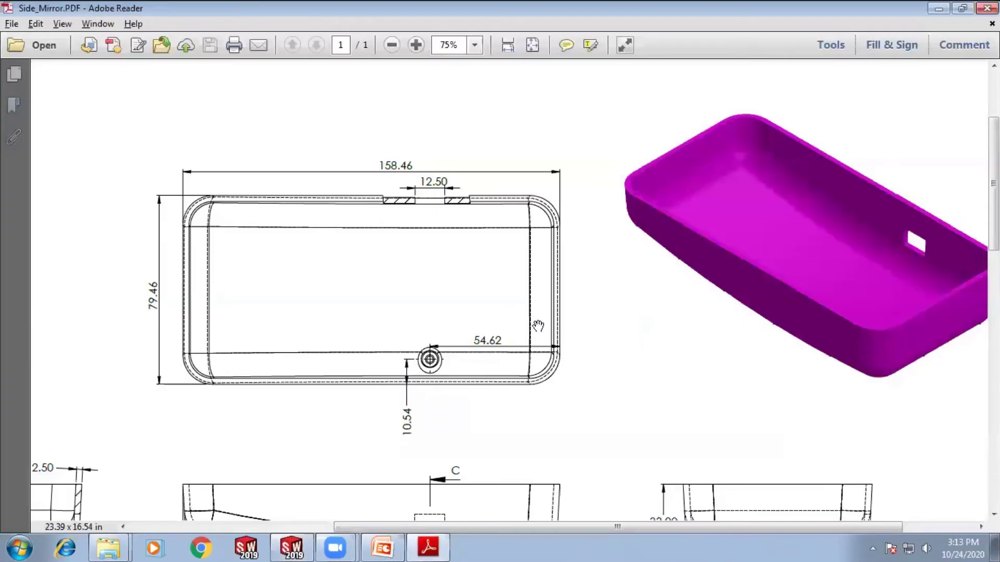
scroll(265, 412, "down", 3)
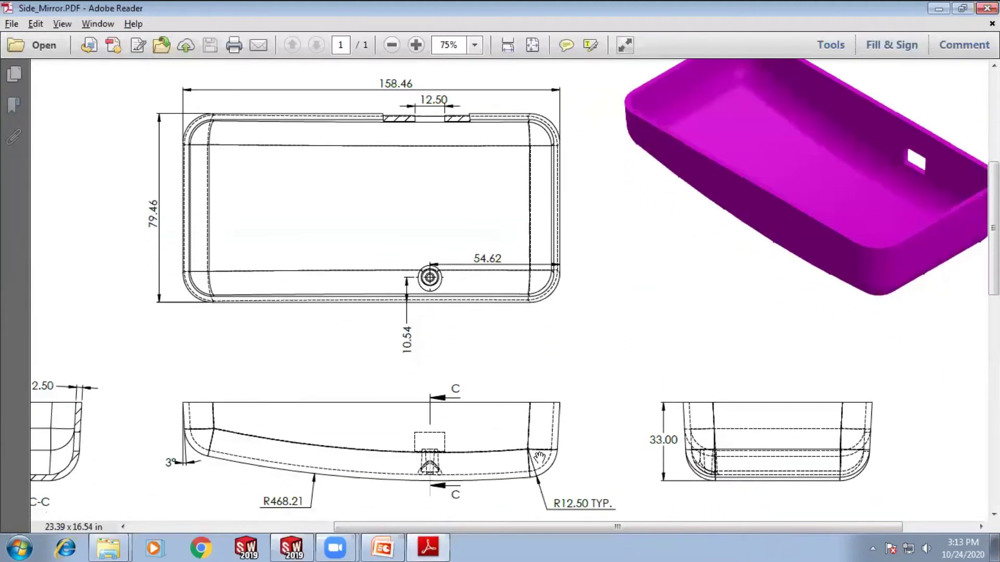
scroll(172, 473, "up", 2, "ctrl")
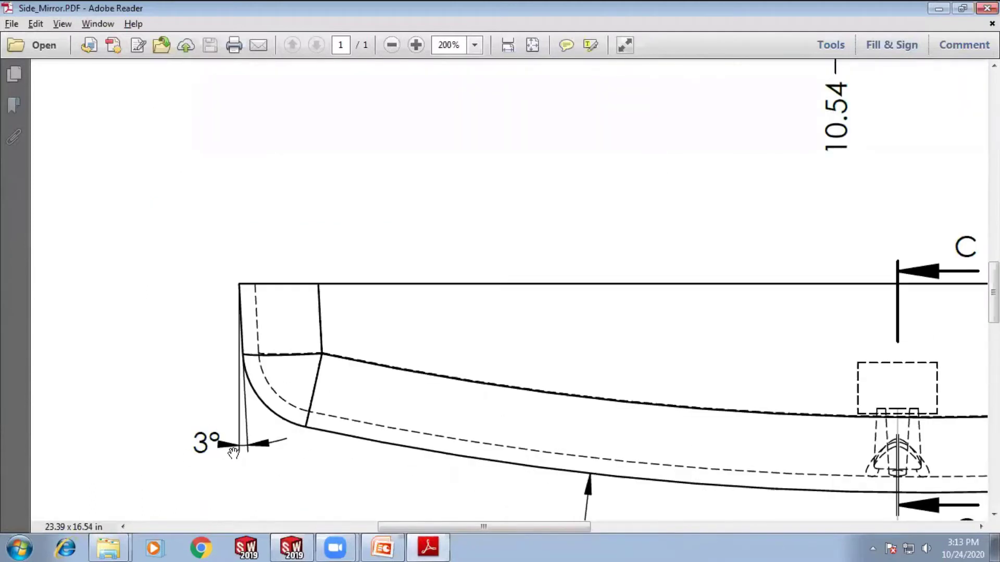
key("ctrl+0")
key("alt+Tab")
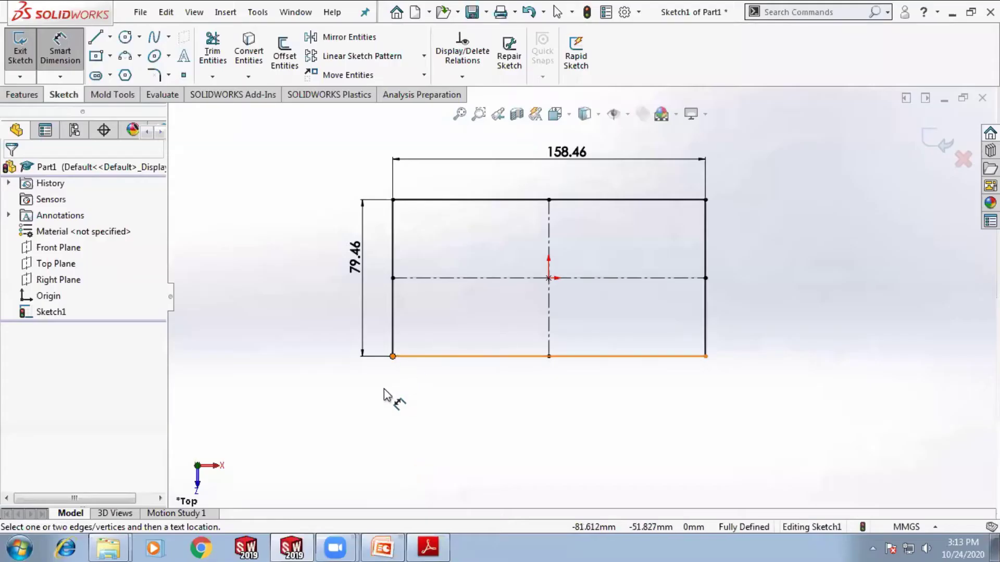
Extrude the rectangle 33 mm downward in the reversed direction with a 3-degree inward draft
left_click(23, 95)
left_click(27, 52)
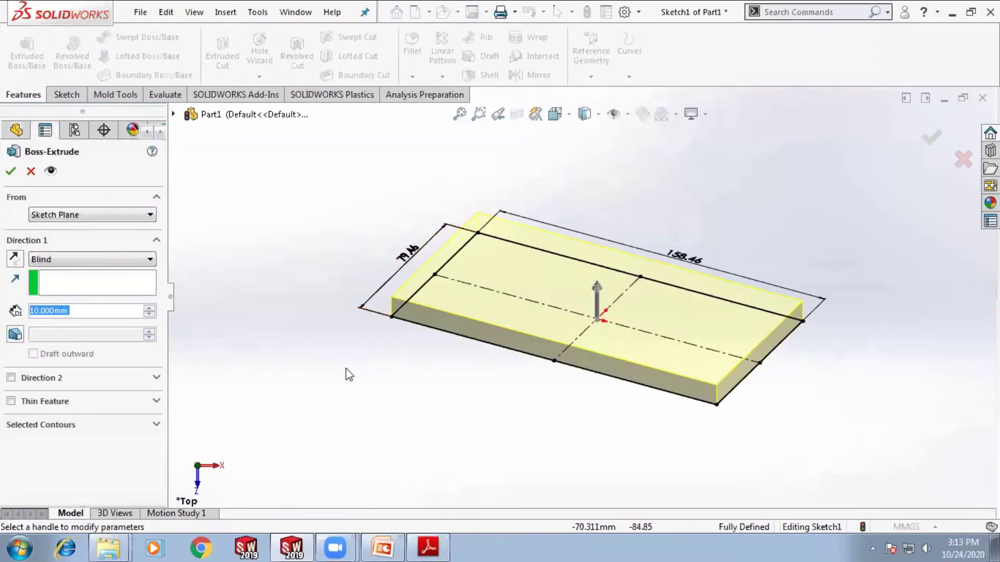
left_click(15, 260)
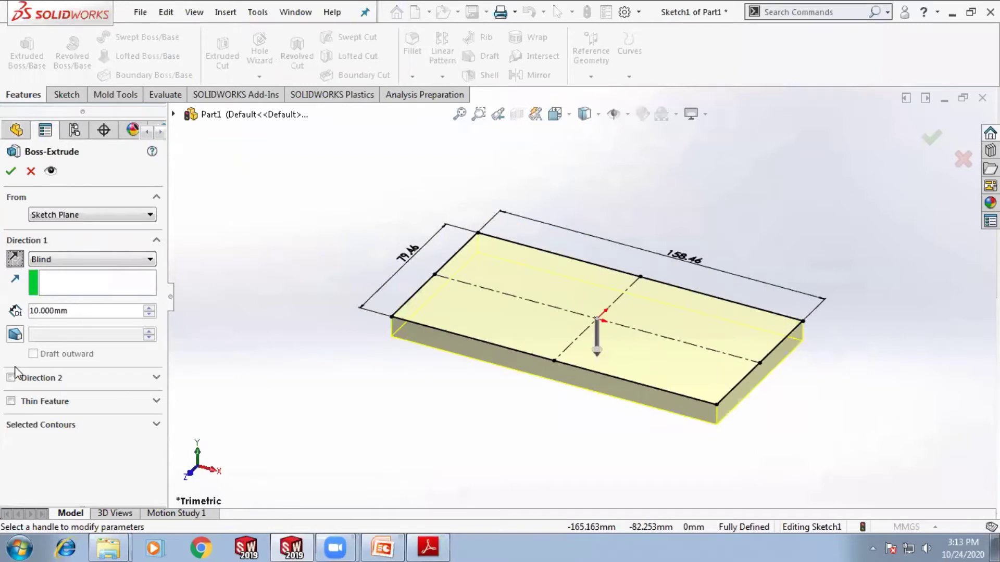
left_click(21, 338)
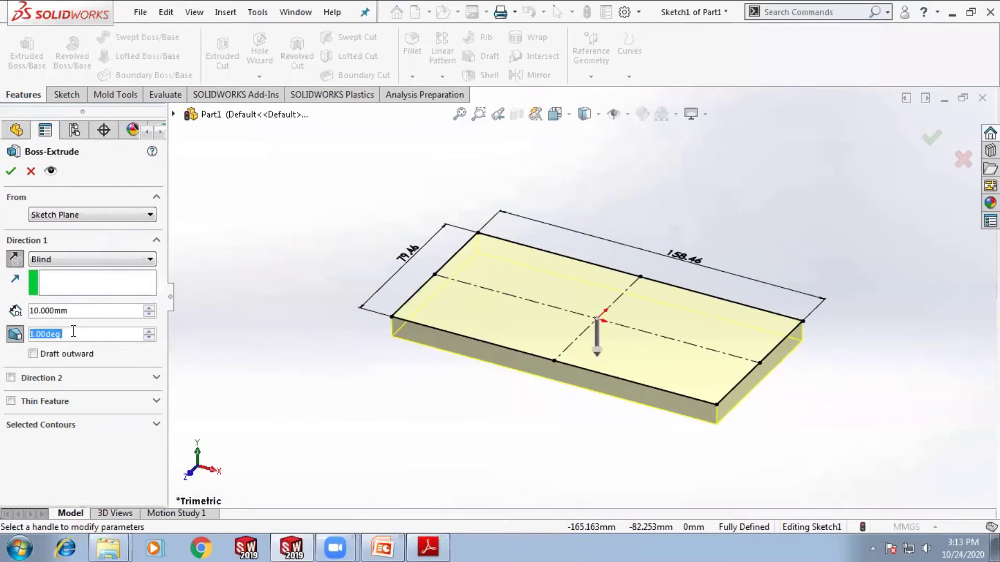
scroll(71, 330, "up", 2)
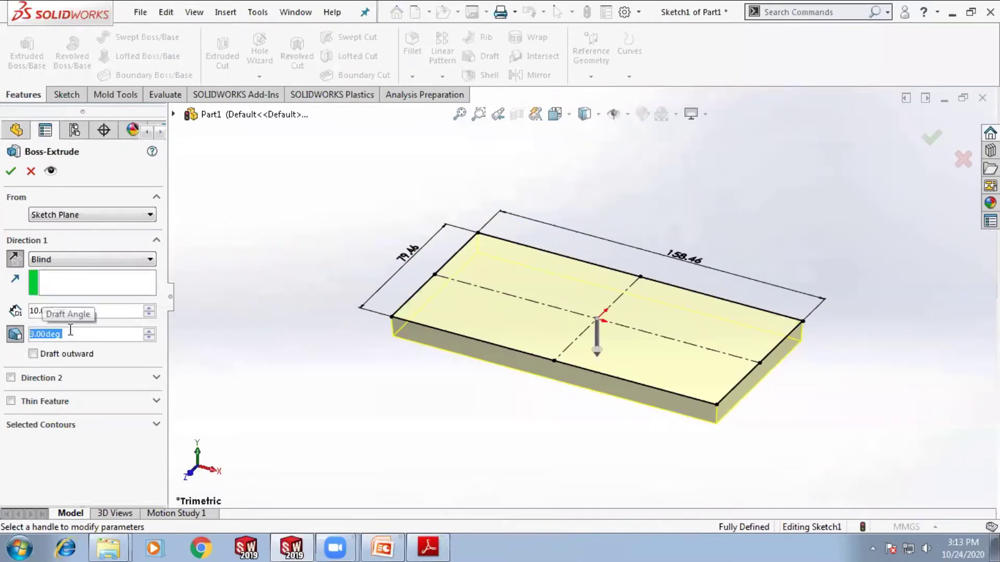
double_click(81, 313)
key("alt+Tab")
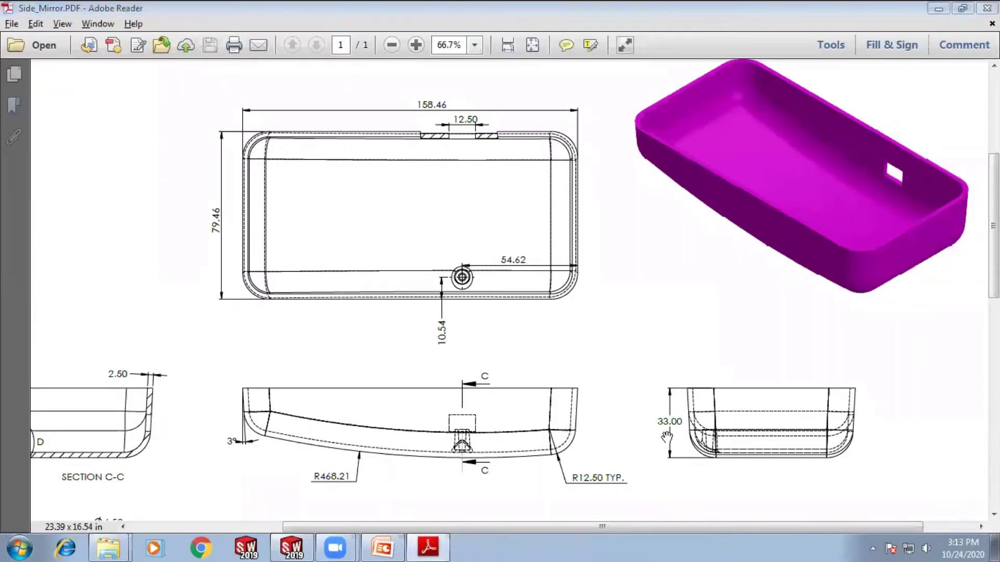
key("alt+Tab")
double_click(68, 312)
type("33")
key("Return")
left_click(11, 174)
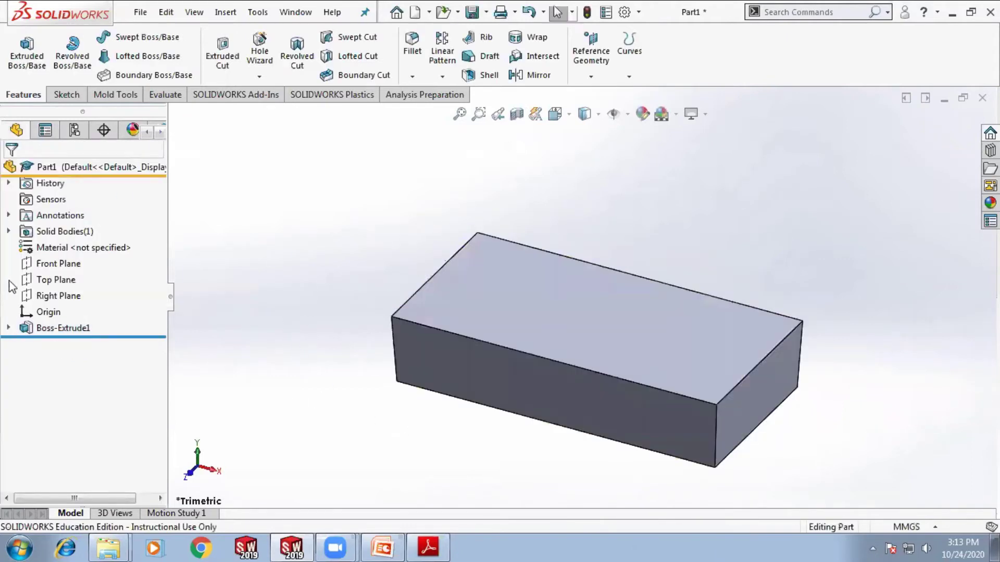
Sketch a three-point arc of about 553 mm radius on the Front Plane, curving across the body's base past both sides
left_click(55, 263)
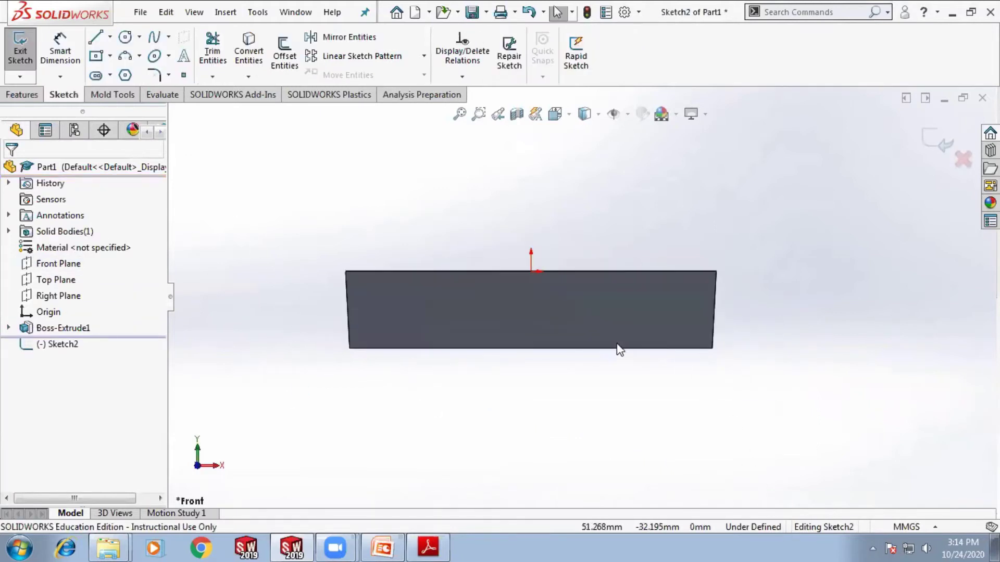
right_click(492, 399)
left_click(239, 337)
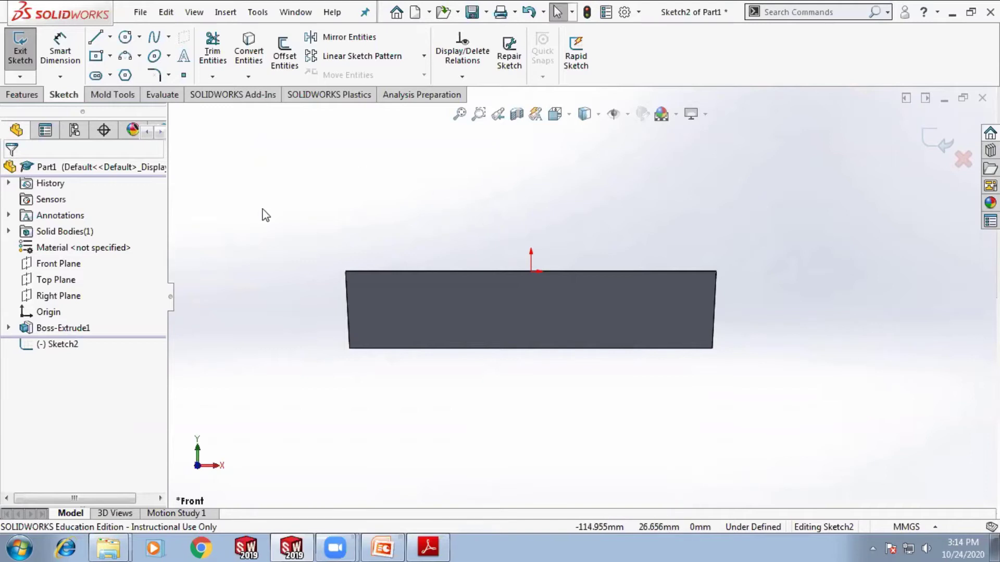
left_click(126, 56)
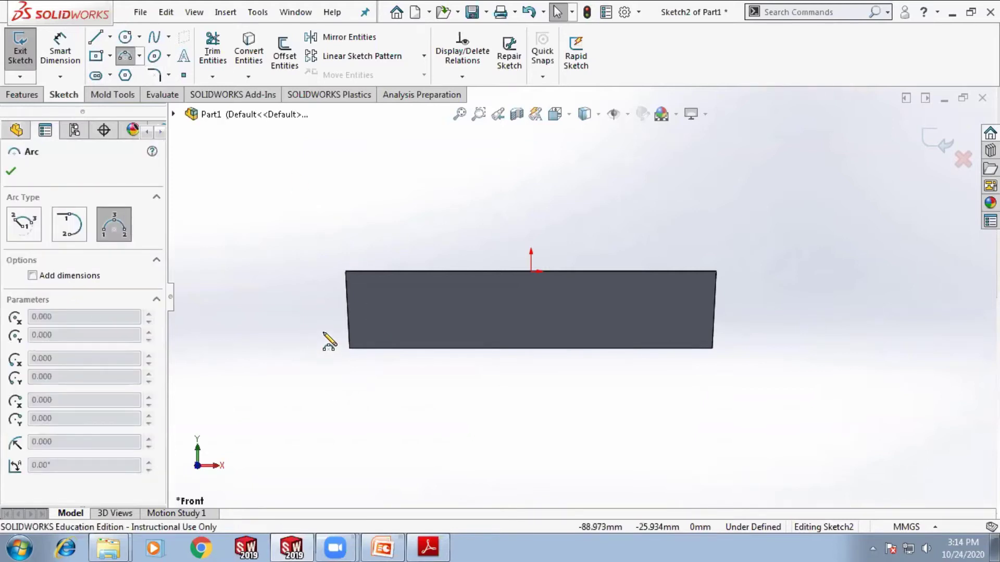
left_click_drag(323, 332, 742, 321)
left_click(584, 344)
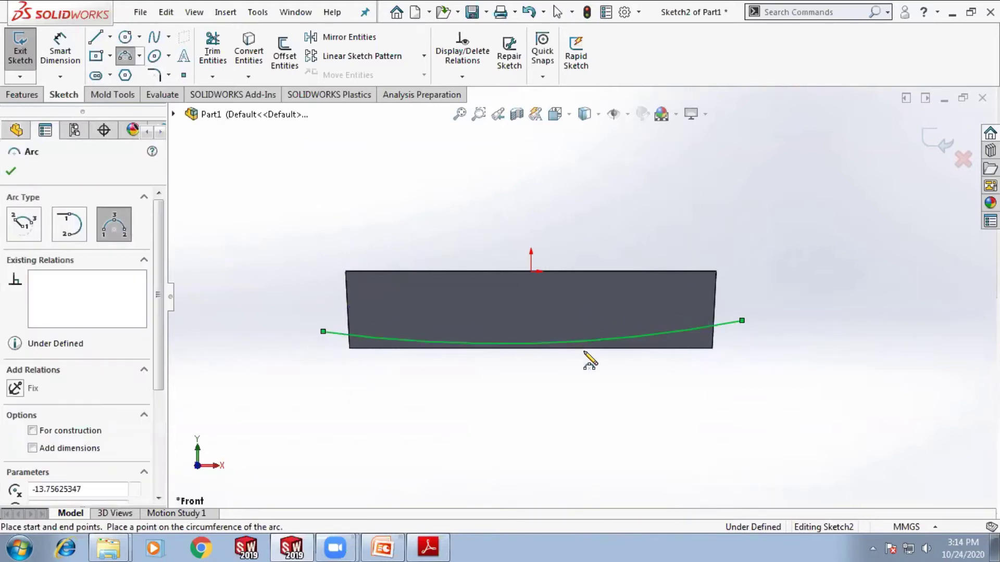
key("Escape")
Set the arc's radius to 468.21 mm, as given in the Side_Mirror drawing
key("alt+Tab")
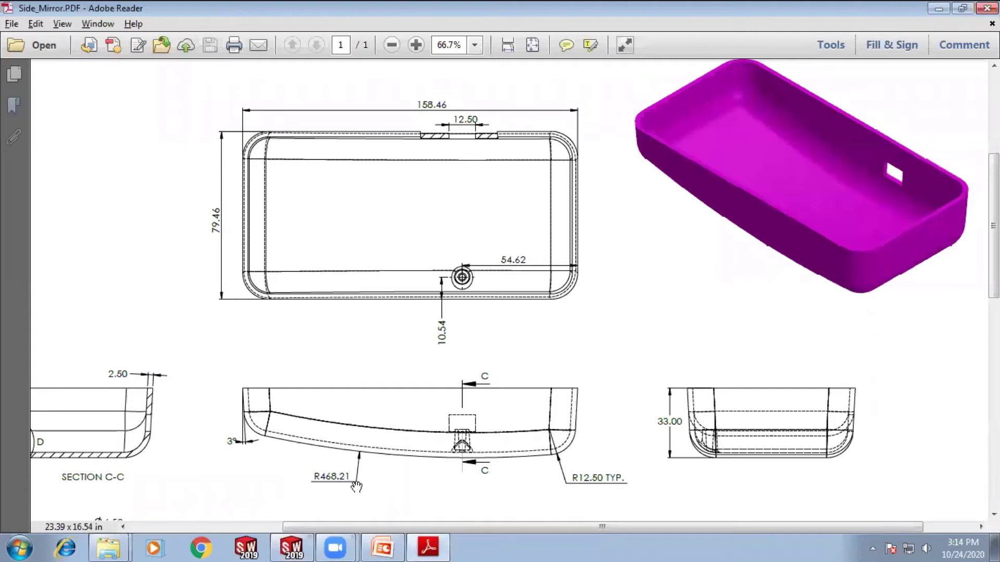
key("alt+Tab")
left_click(60, 51)
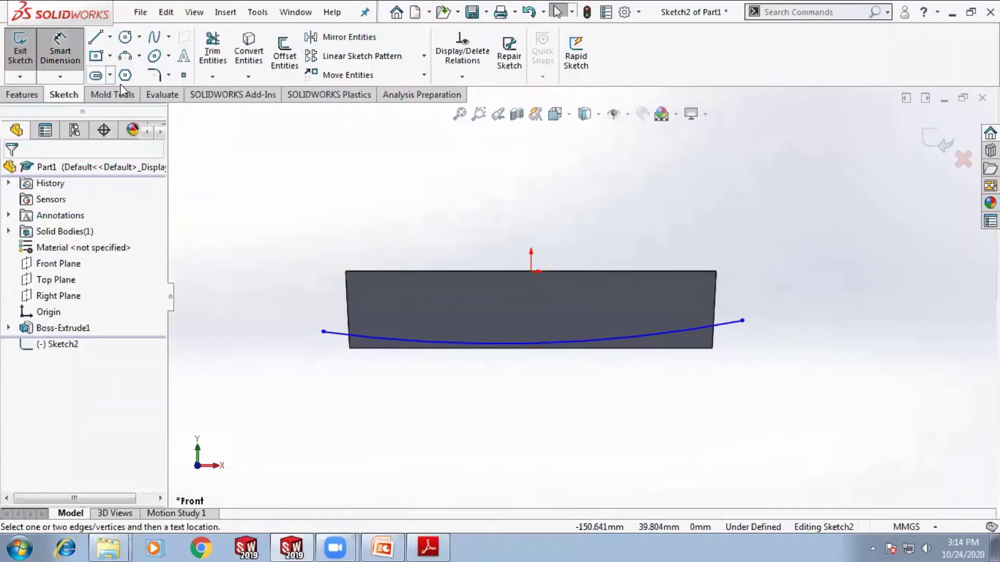
left_click(412, 342)
left_click(424, 431)
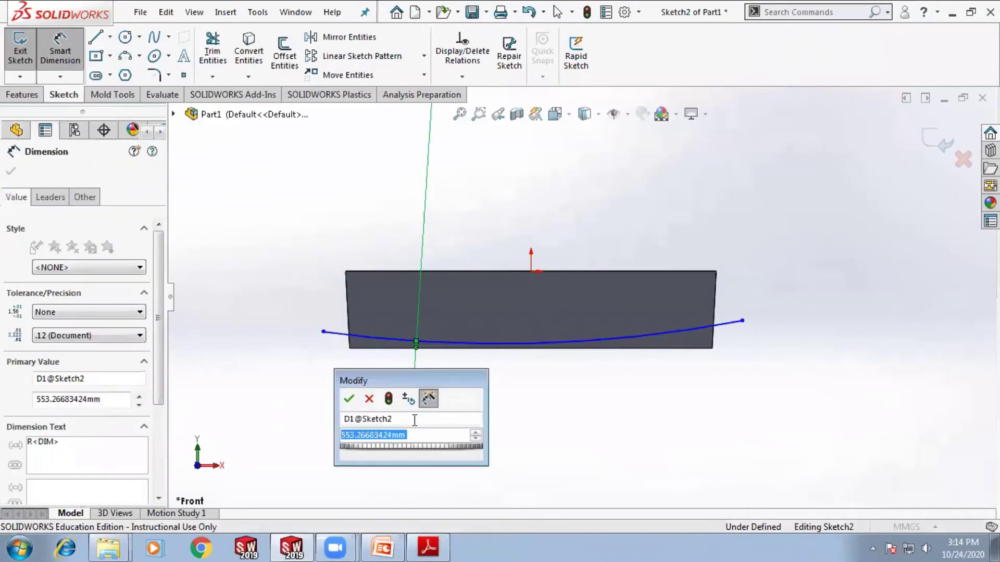
type("46")
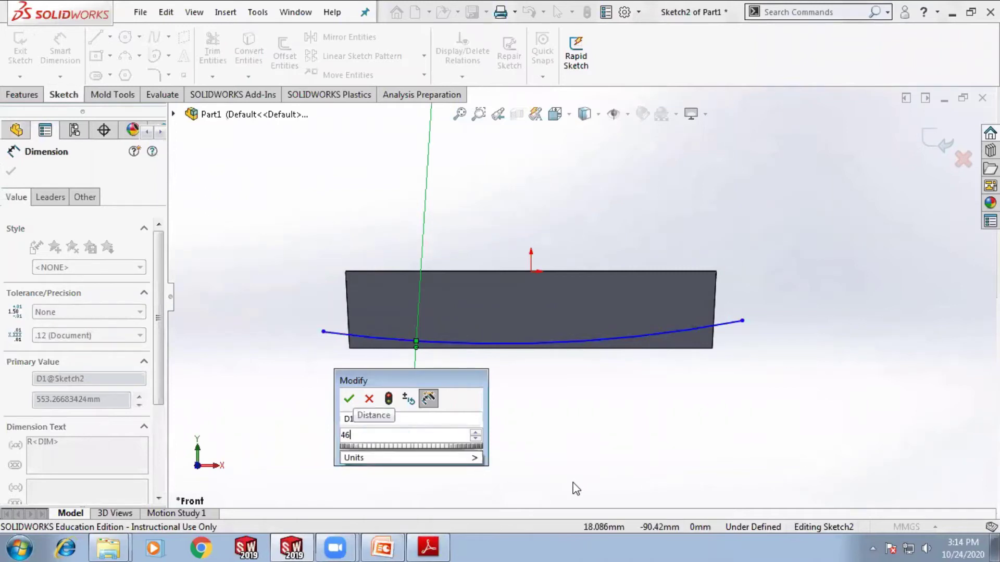
type("8.21")
key("Return")
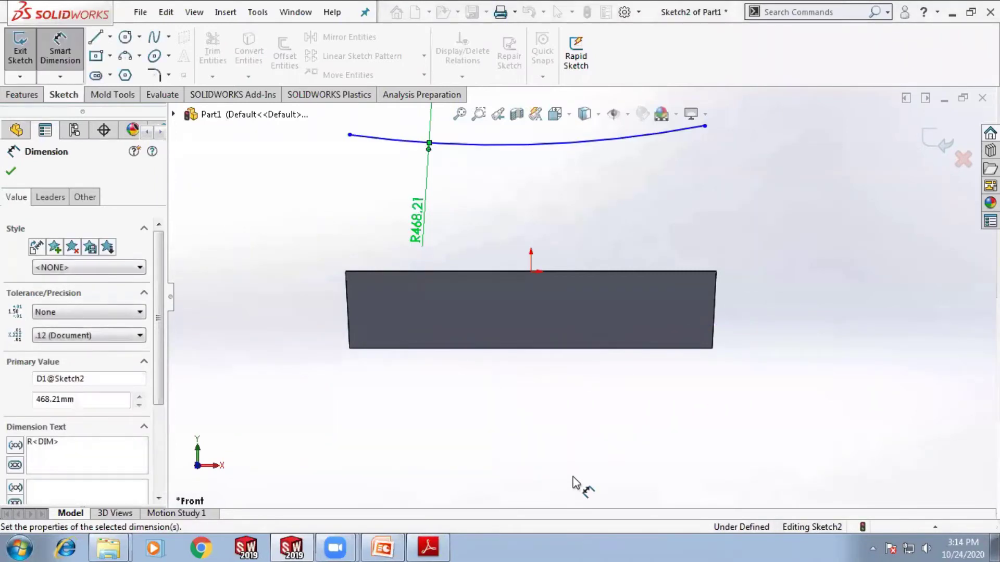
key("Escape")
Reposition the radius arc below the body and make it tangent to the body's bottom edge
scroll(549, 338, "up", 3)
scroll(529, 180, "down", 2)
scroll(574, 219, "up", 4)
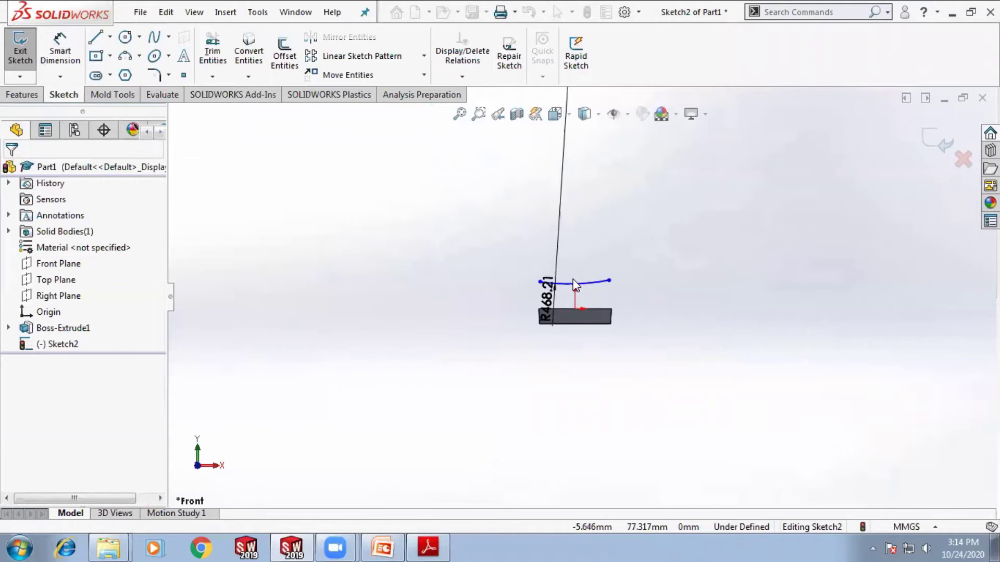
scroll(586, 284, "down", 4)
left_click(566, 288)
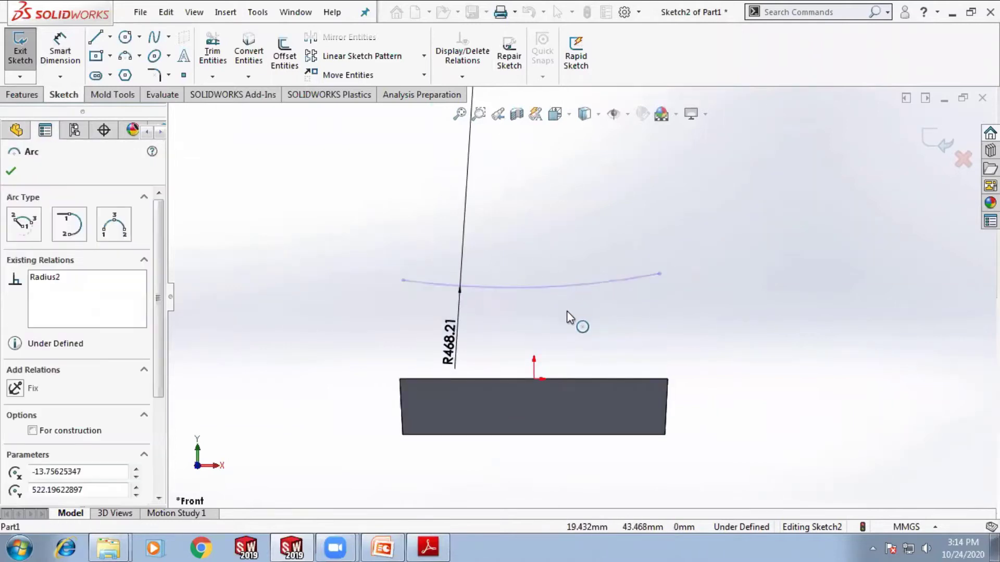
key("Delete")
scroll(560, 279, "up", 4)
scroll(585, 348, "down", 1)
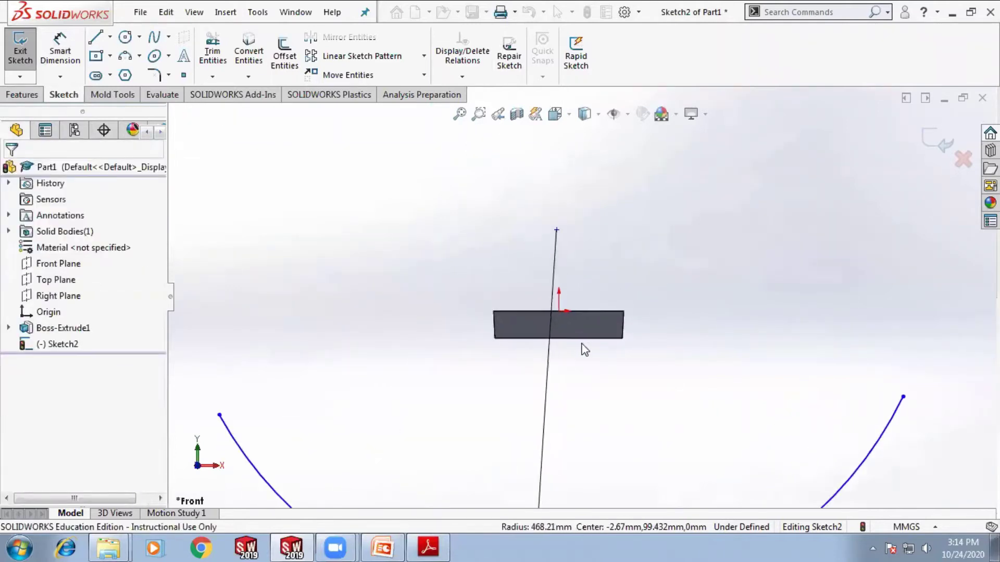
scroll(562, 458, "up", 3)
left_click(584, 475)
scroll(595, 346, "down", 4)
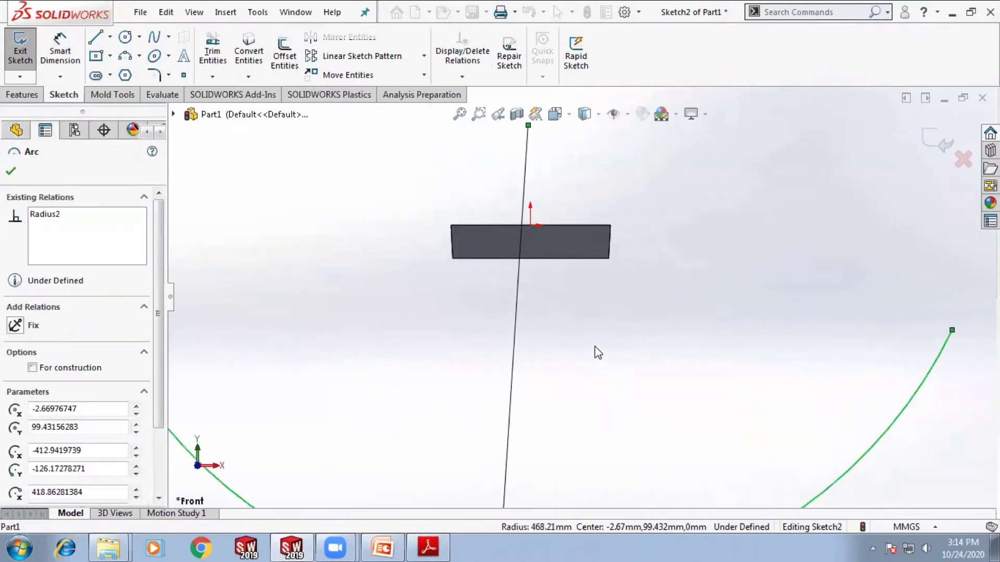
left_click(546, 238, "ctrl")
left_click(590, 172)
left_click(568, 305)
Pull the arc's left end point in level with the body's top edge and add a Horizontal relation between both end points
scroll(580, 308, "up", 5)
left_click_drag(354, 155, 485, 259)
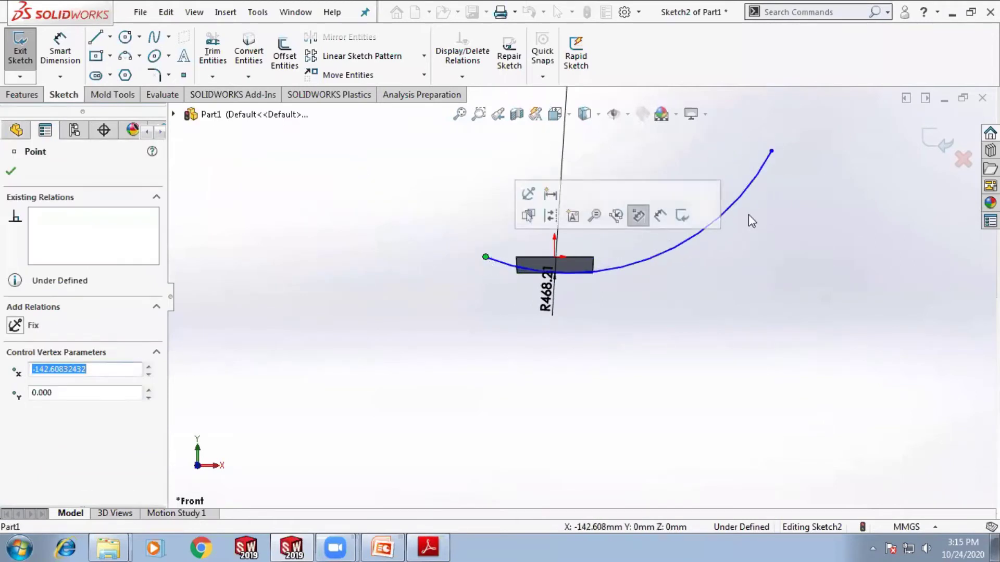
left_click(771, 151, "ctrl")
left_click(808, 88)
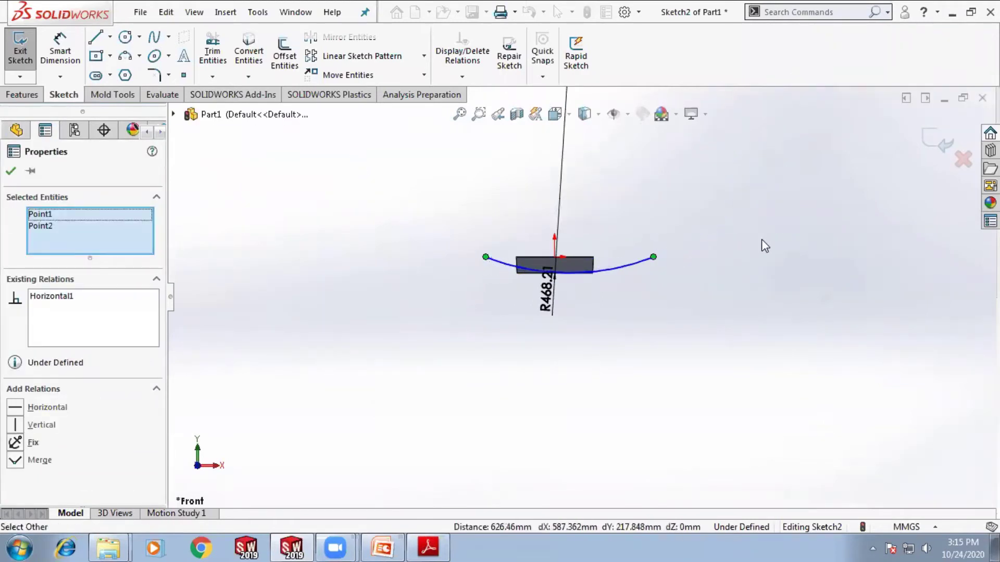
left_click(584, 235)
scroll(584, 235, "down", 3)
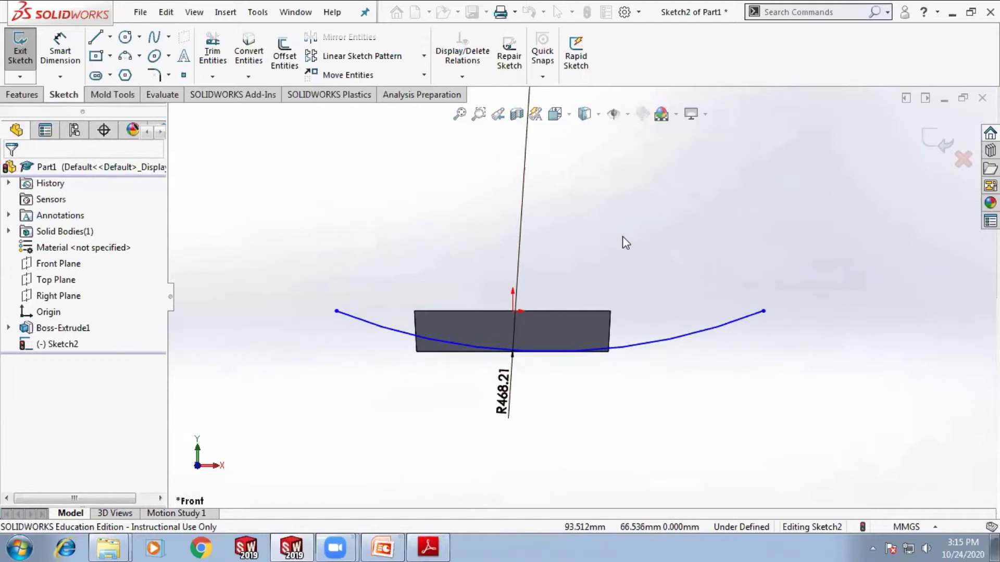
scroll(620, 260, "up", 1)
Enable the Surfaces command set for surface modelling
middle_click_drag(629, 402, 582, 285)
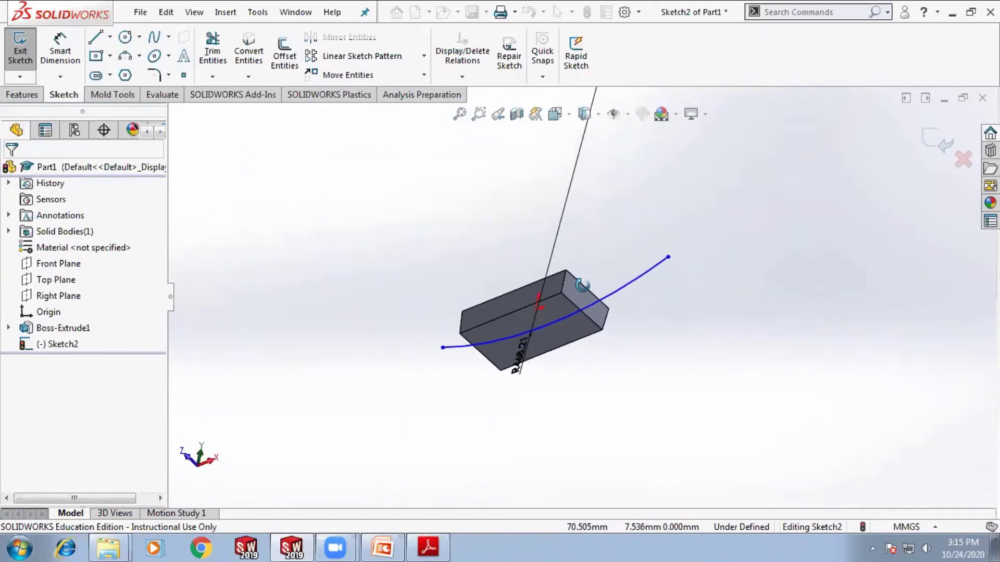
scroll(525, 252, "up", 1)
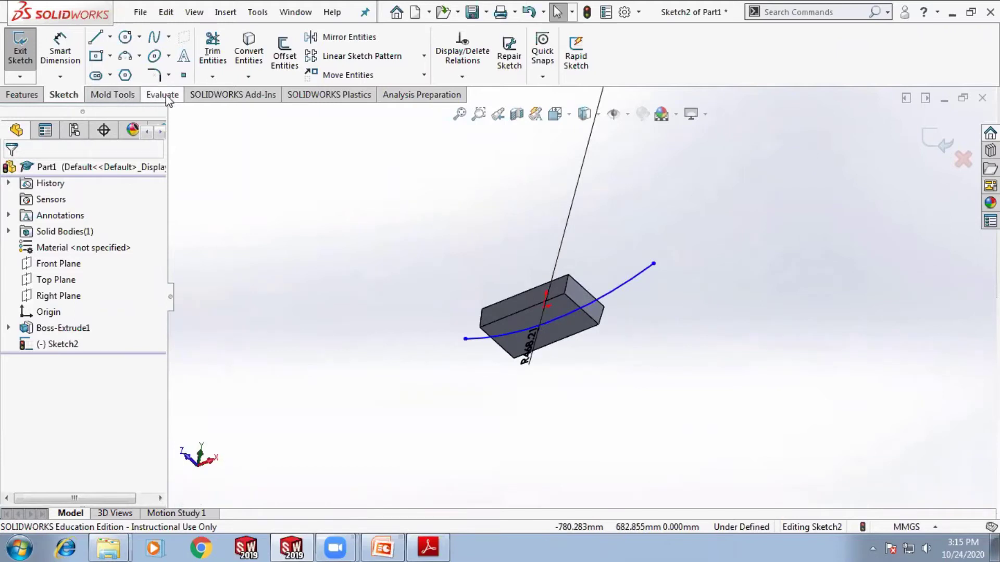
left_click(20, 95)
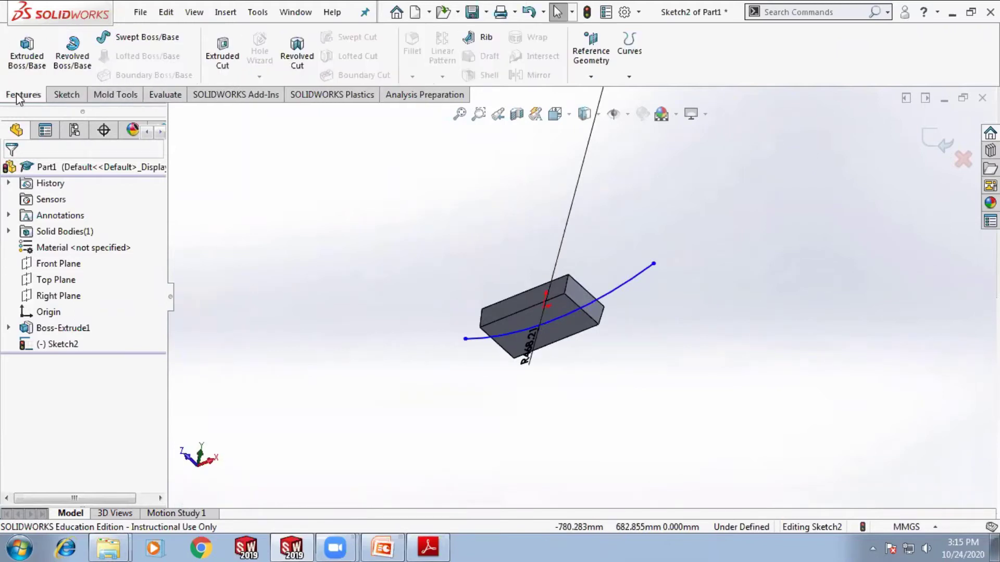
right_click(161, 95)
left_click(196, 148)
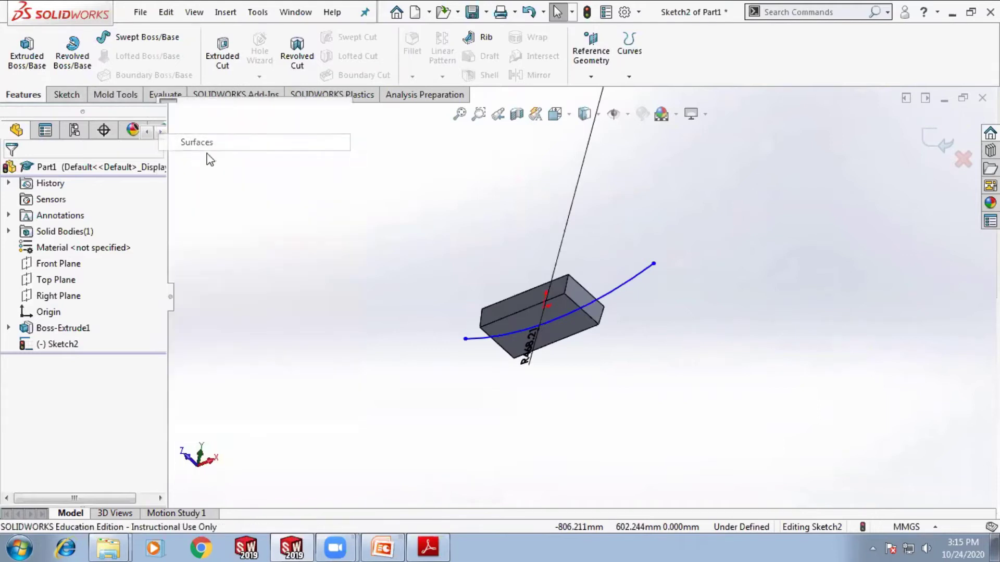
Extrude the arc as a Mid Plane surface wide enough to extend past the front and back of the body
middle_click_drag(446, 201, 563, 222)
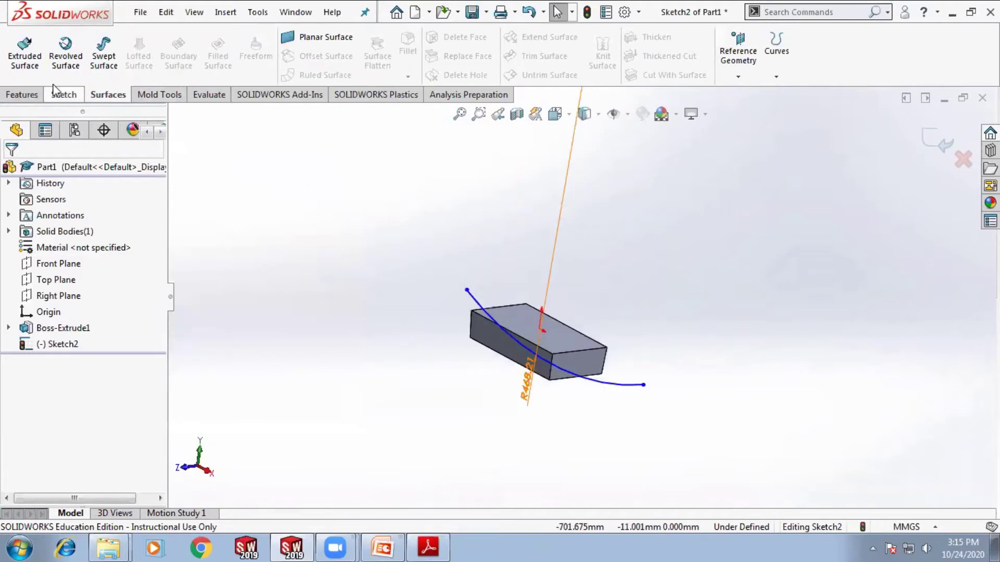
left_click(24, 51)
middle_click_drag(382, 316, 382, 385)
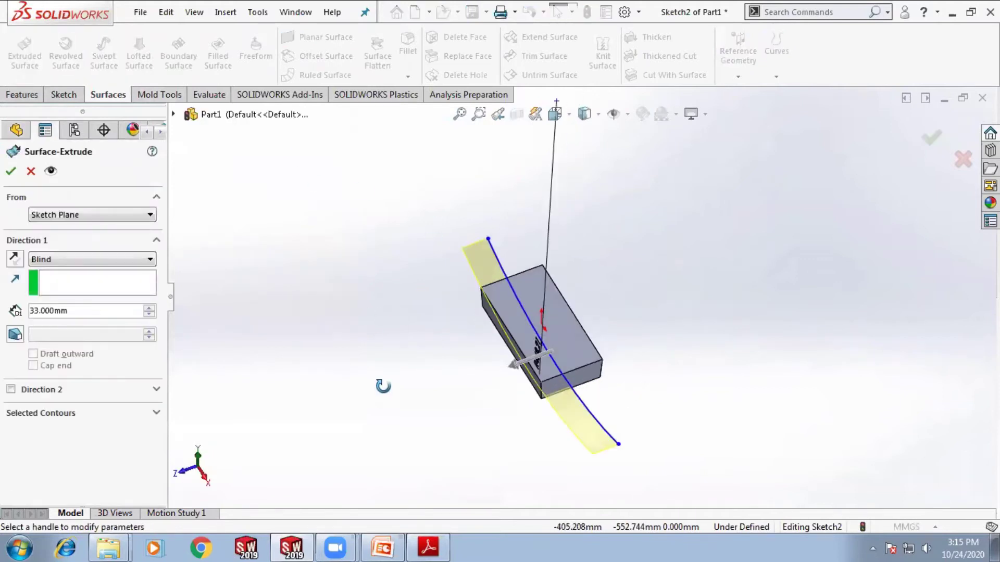
left_click(89, 260)
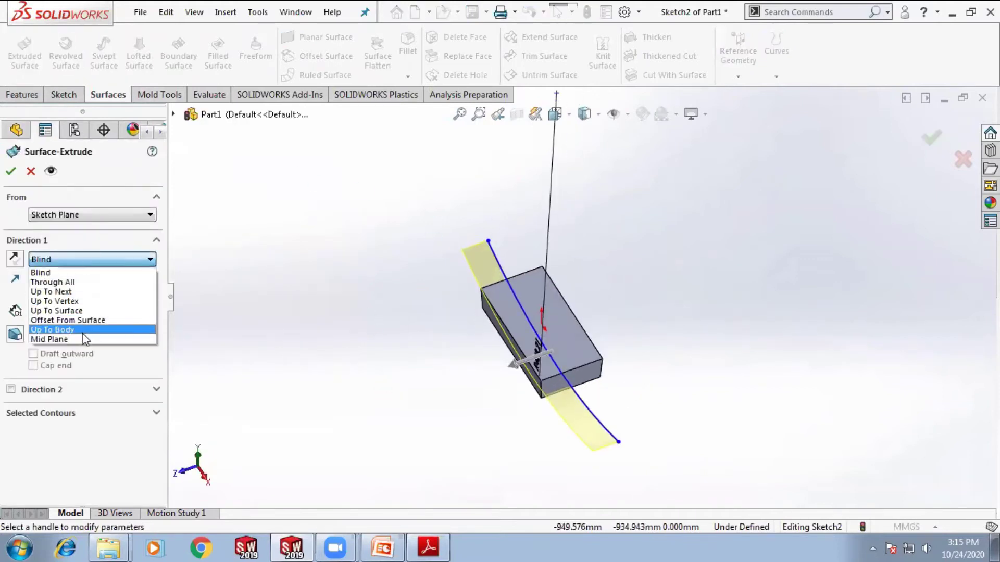
left_click(88, 286)
left_click(89, 260)
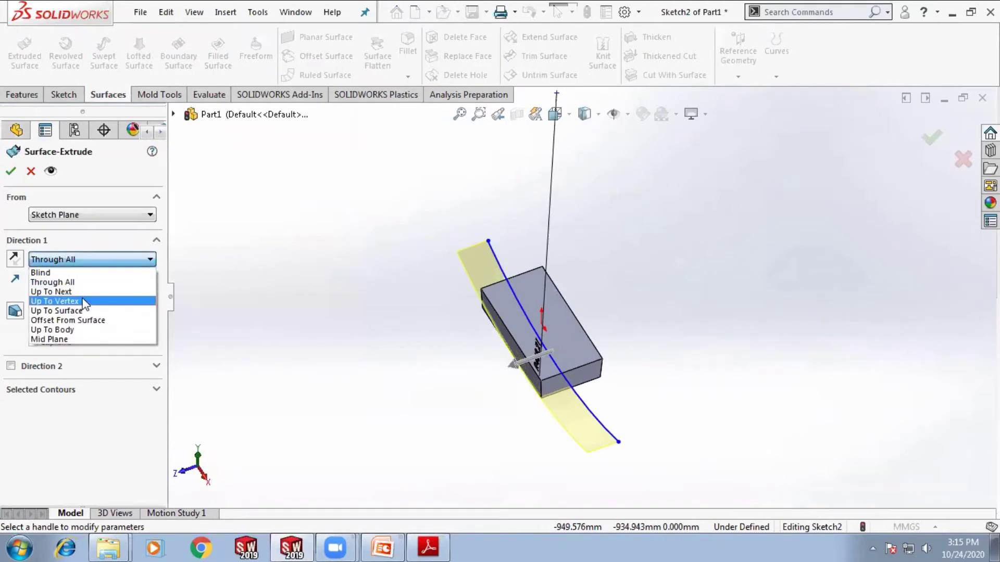
left_click(78, 339)
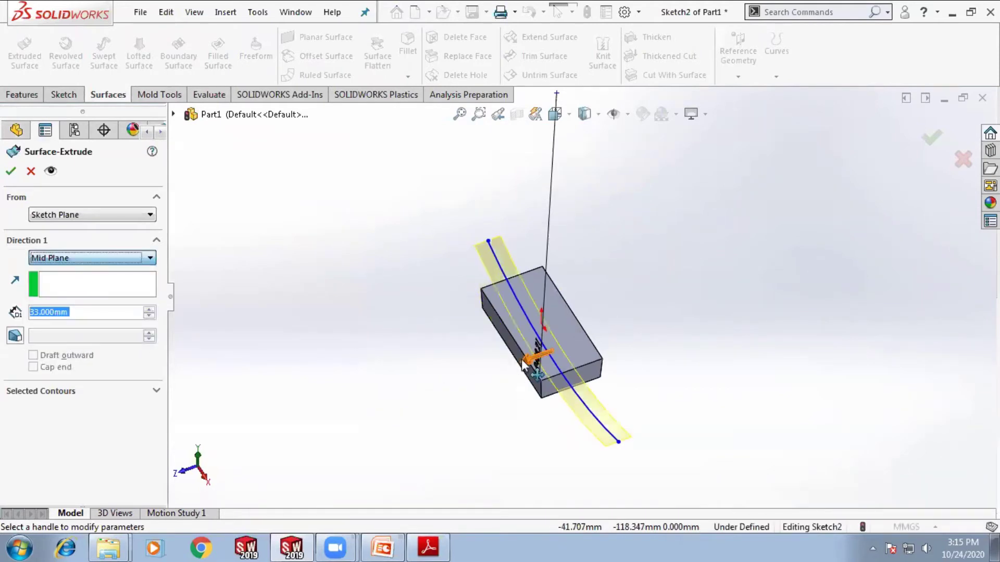
left_click(535, 353)
left_click(497, 374)
mouse_move(407, 427)
middle_mouse_down()
mouse_move(424, 282)
mouse_move(434, 281)
middle_mouse_up()
left_click(11, 171)
Cut the solid body with the extruded curved surface, removing the material below it
middle_click_drag(569, 362, 604, 292)
middle_click_drag(629, 193, 626, 234)
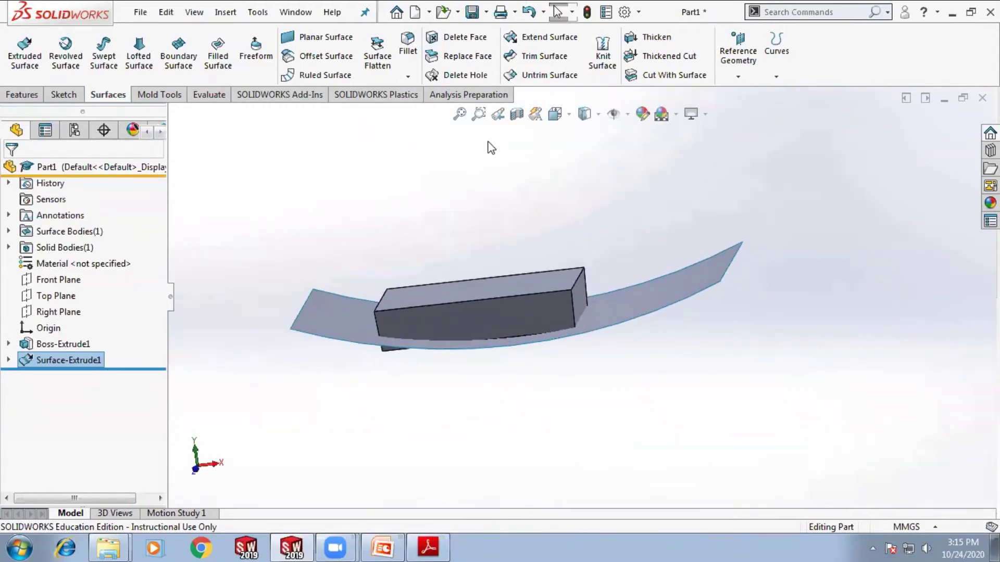
left_click(674, 75)
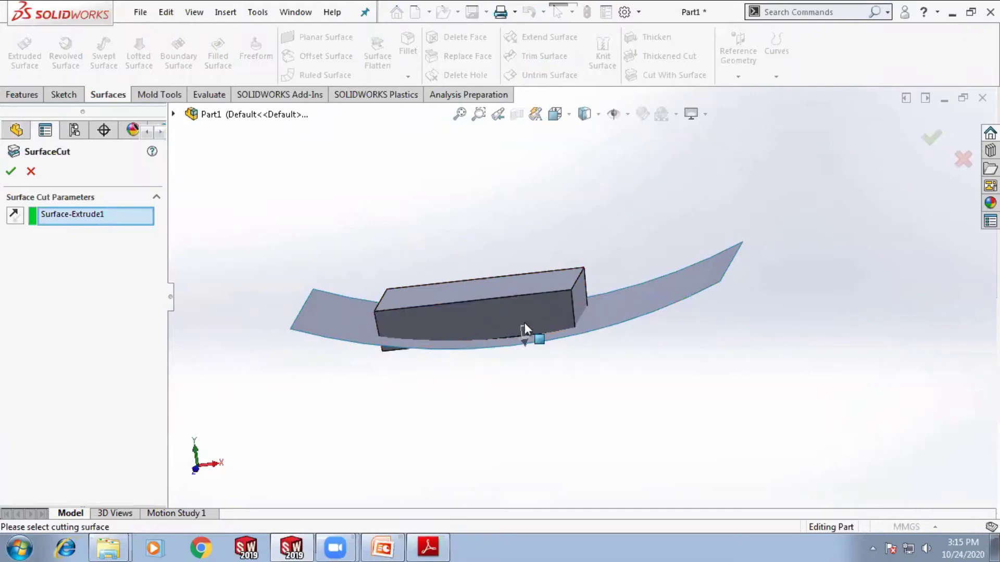
left_click(11, 171)
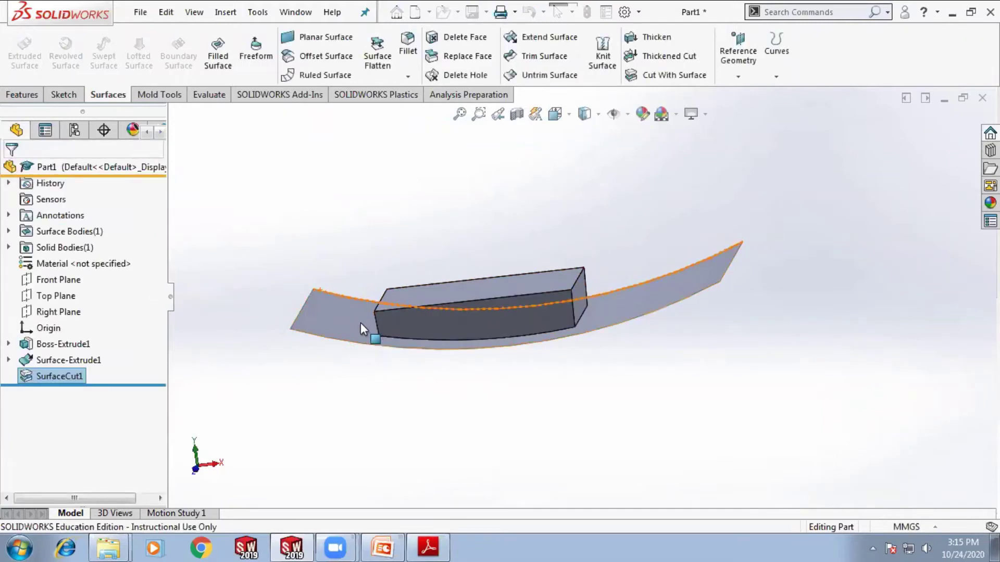
left_click(251, 387)
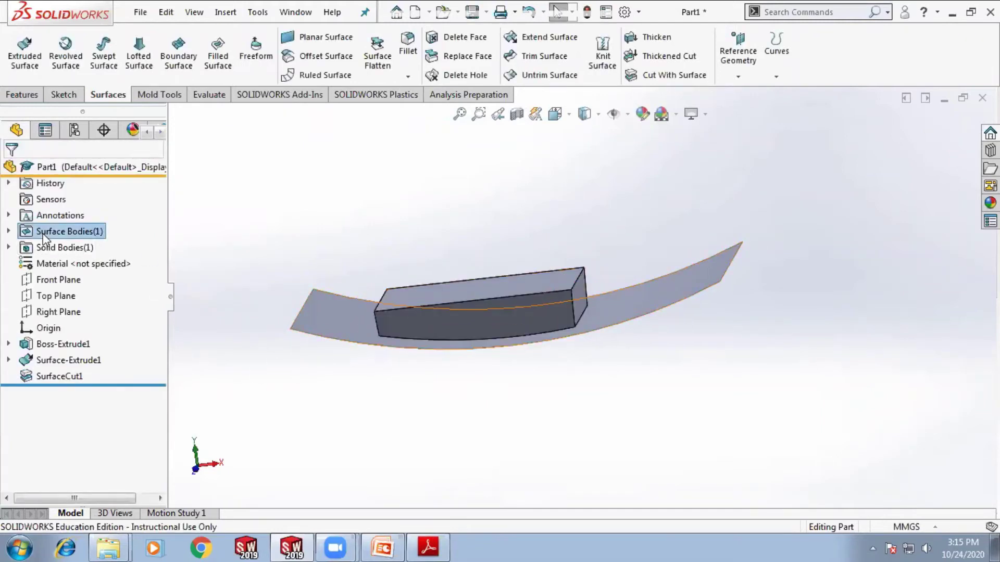
Delete the extruded surface body, keeping only the solid with the curved base
double_click(58, 231)
left_click(54, 248)
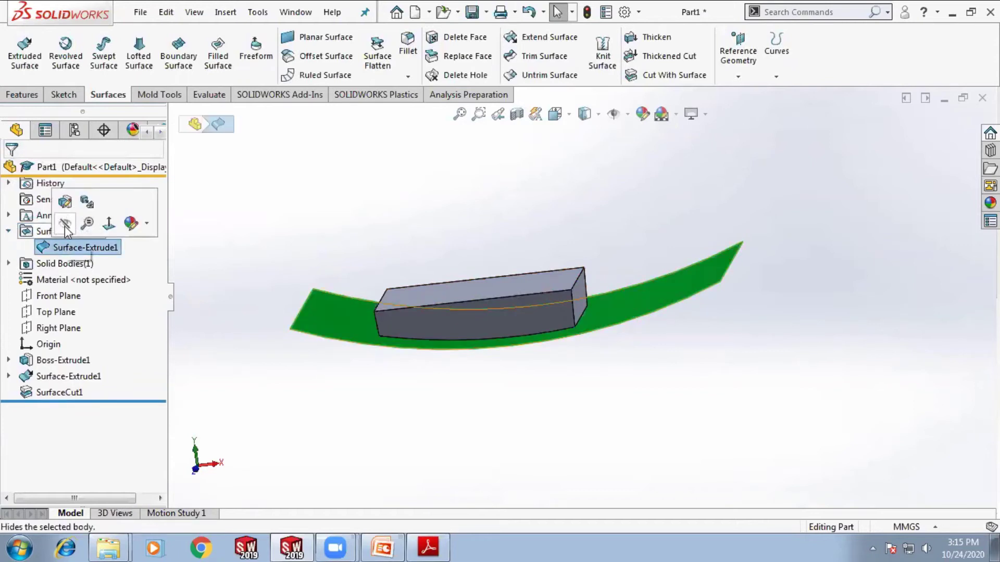
key("Delete")
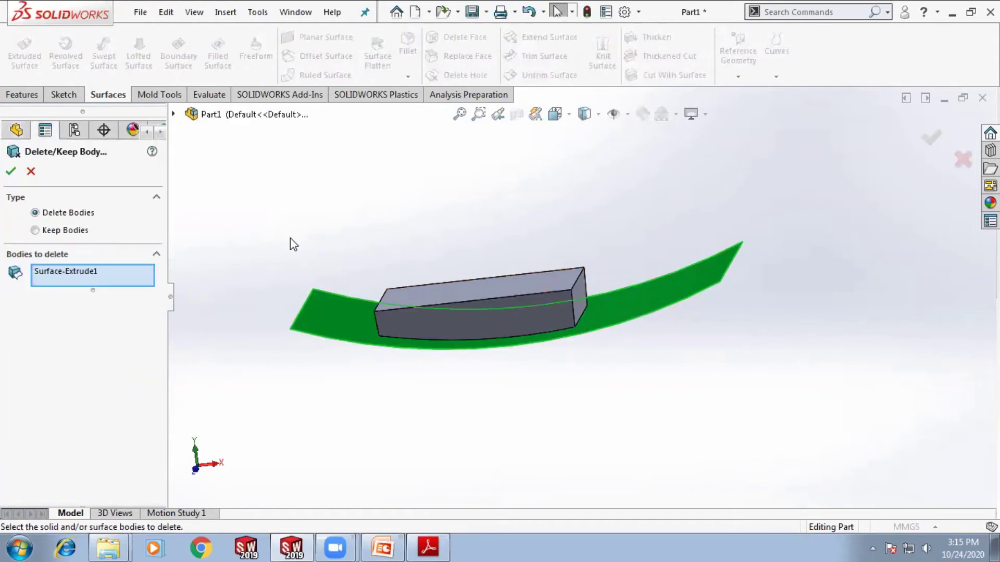
key("Return")
mouse_move(469, 330)
middle_mouse_down()
mouse_move(464, 161)
mouse_move(462, 424)
middle_mouse_up()
Fillet the body's four upright corner edges with the 12.5 mm radius given in the PDF drawing
key("alt+Tab")
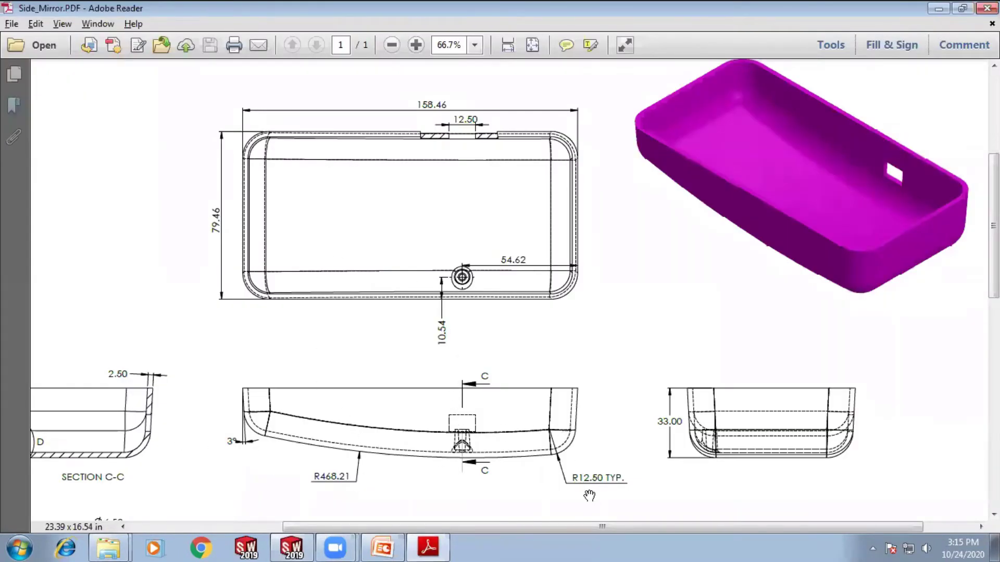
scroll(589, 496, "up", 4, "ctrl")
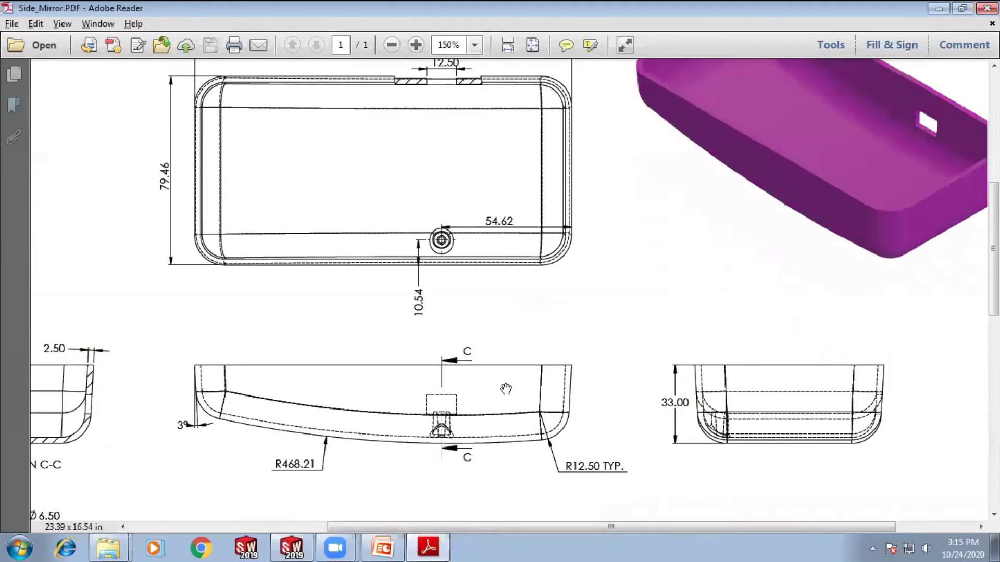
key("alt+Tab")
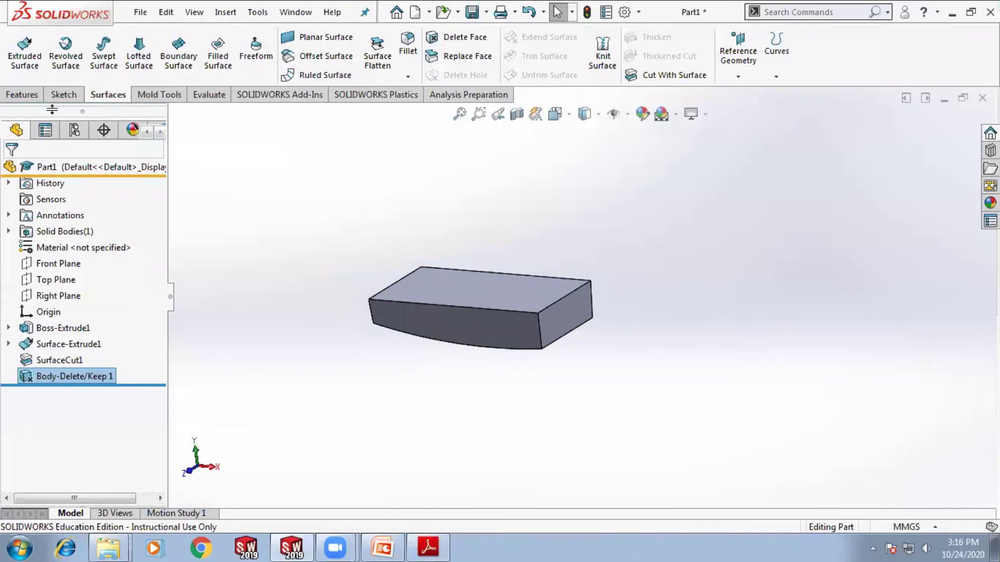
left_click(23, 95)
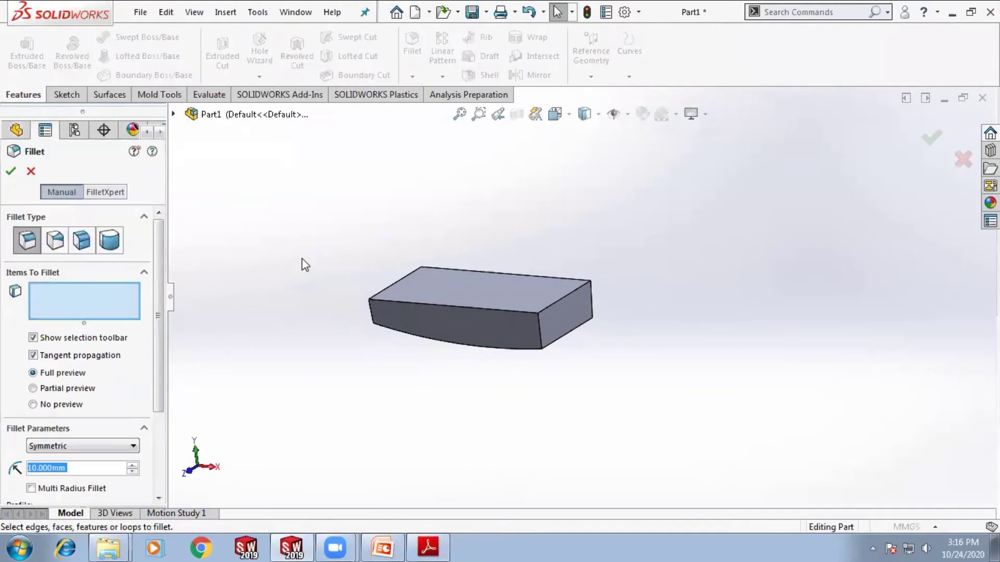
type("12.5")
key("Return")
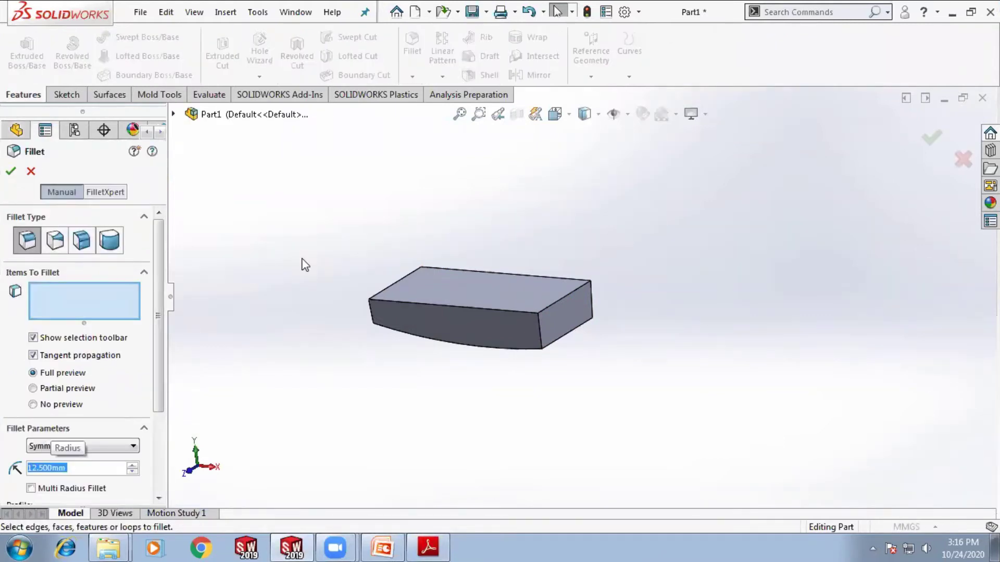
scroll(555, 345, "down", 3)
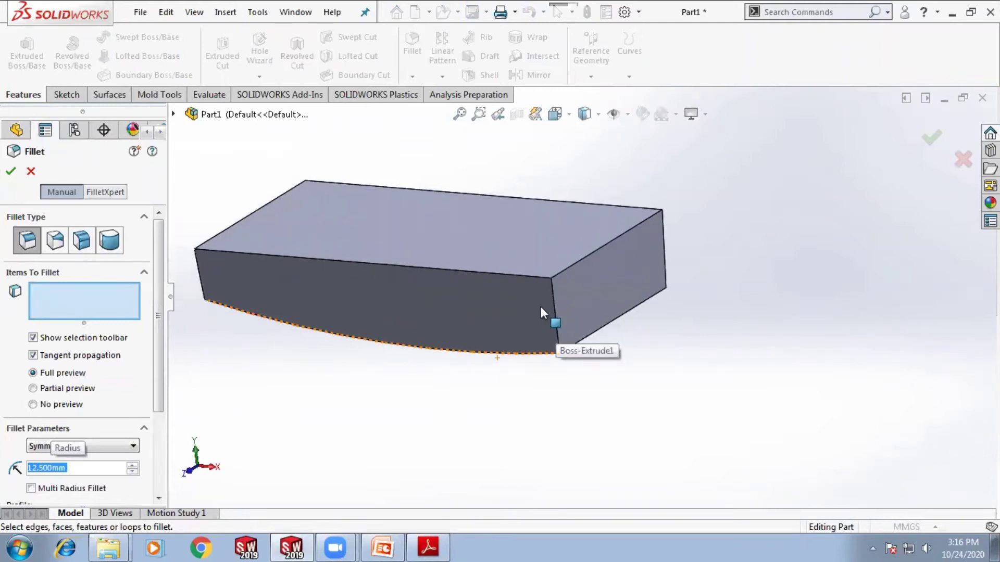
left_click(554, 311)
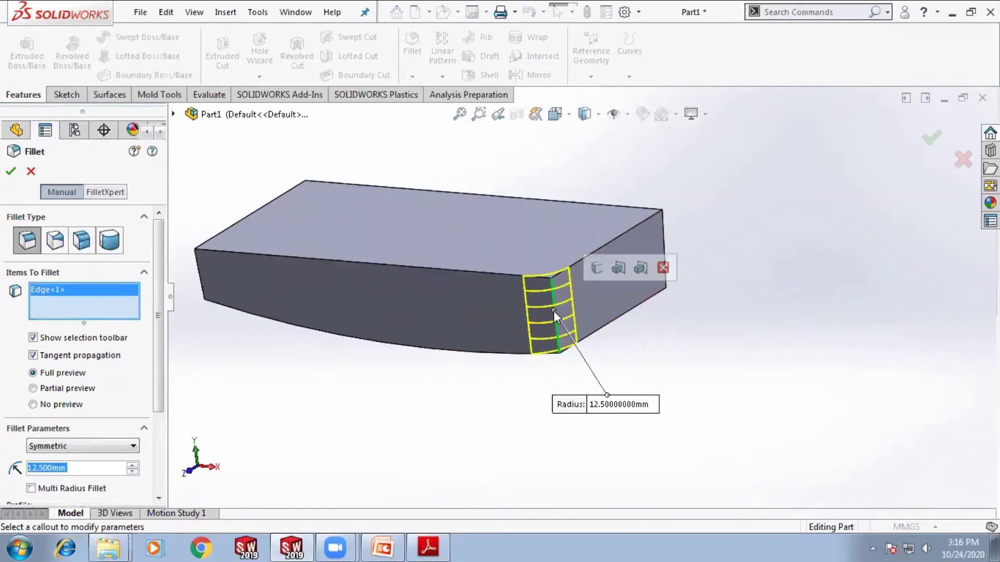
left_click(596, 269)
middle_click_drag(596, 274, 318, 251)
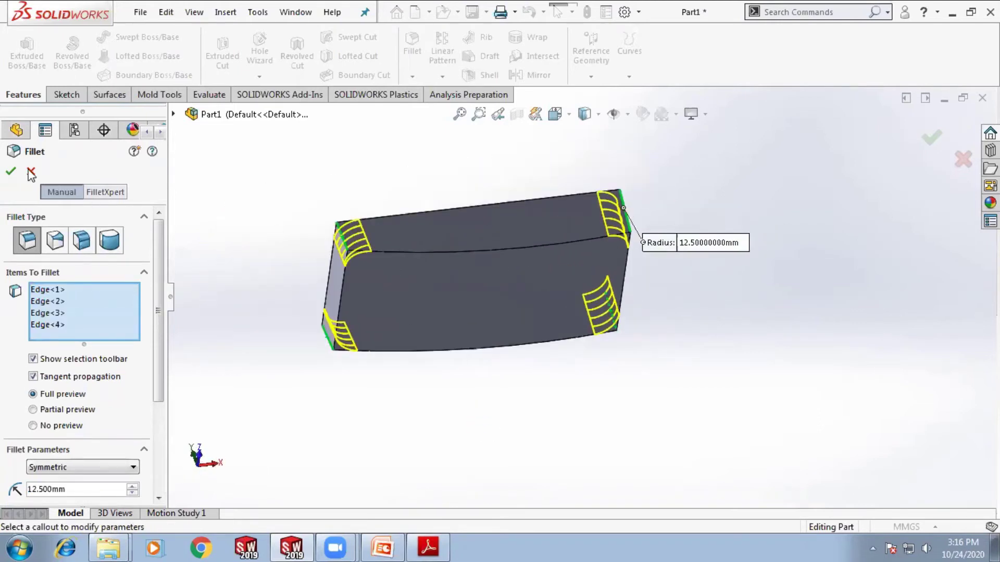
left_click(11, 172)
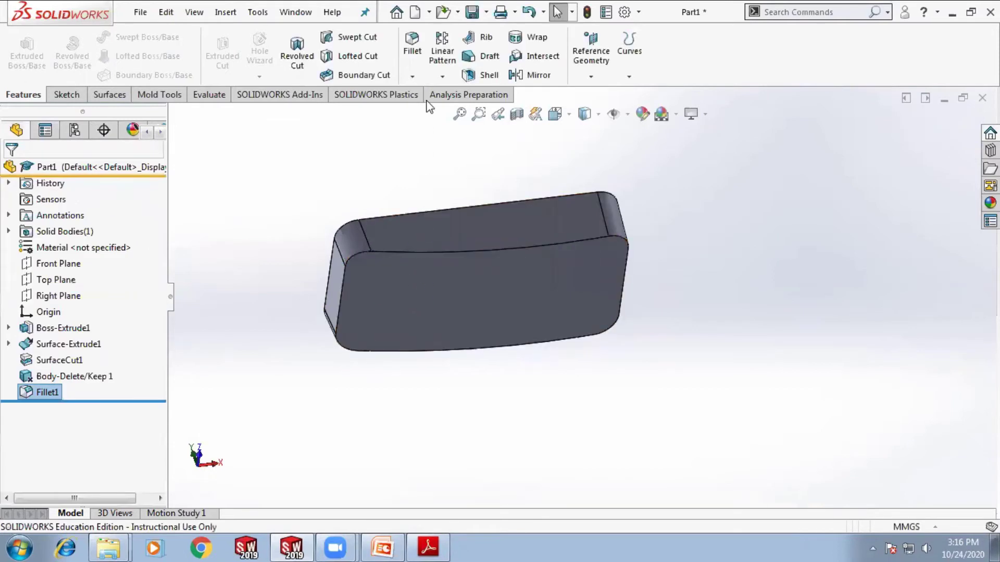
Fillet the edge loop around the curved base with a 12.5 mm radius
key("Return")
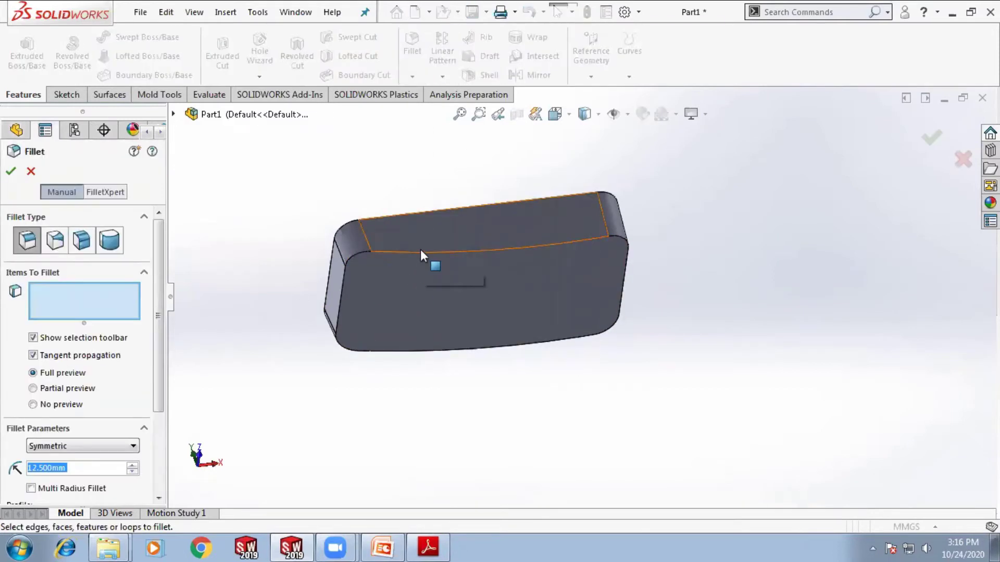
left_click(421, 254)
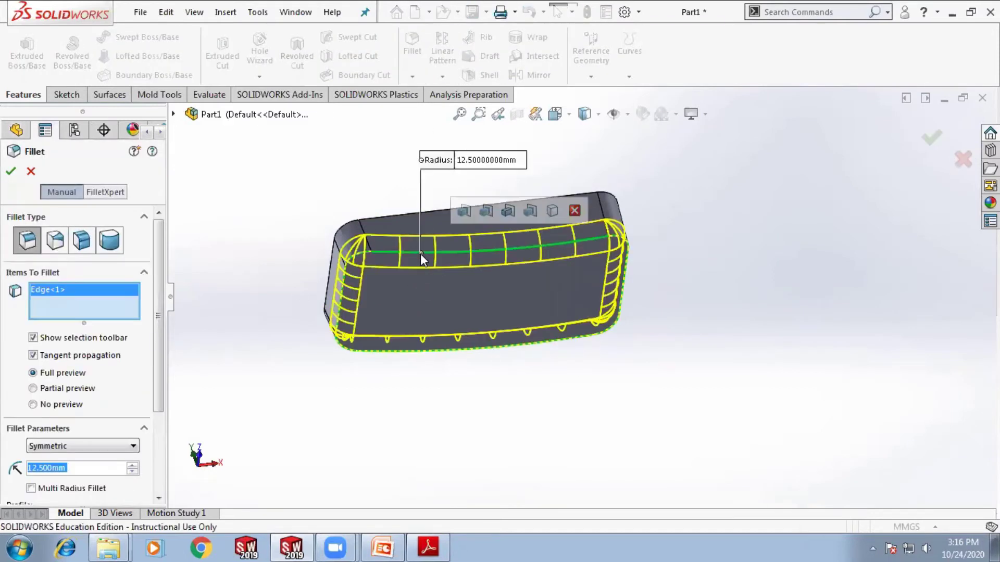
left_click(11, 171)
middle_click_drag(551, 205, 545, 294)
scroll(545, 295, "down", 3)
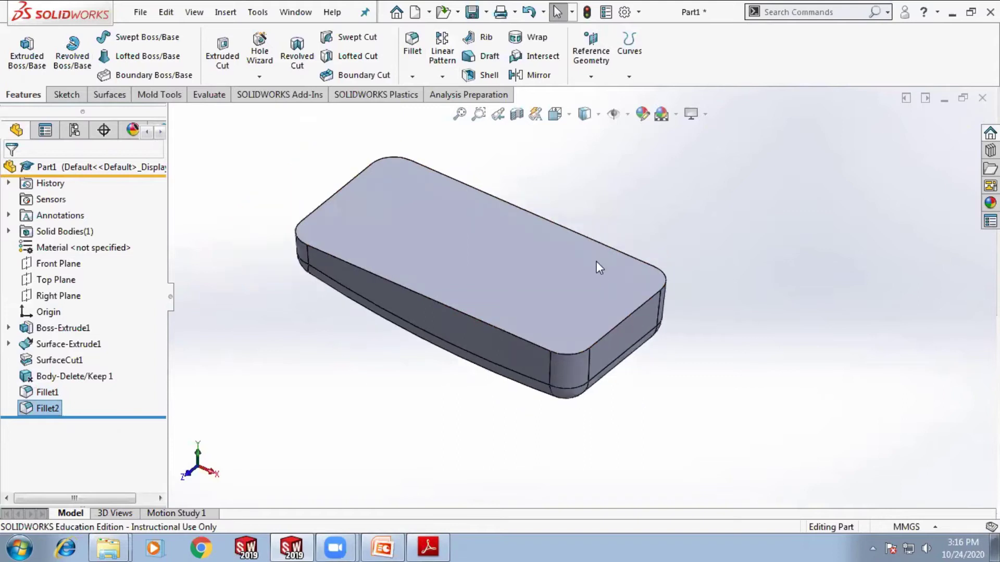
scroll(524, 205, "down", 2)
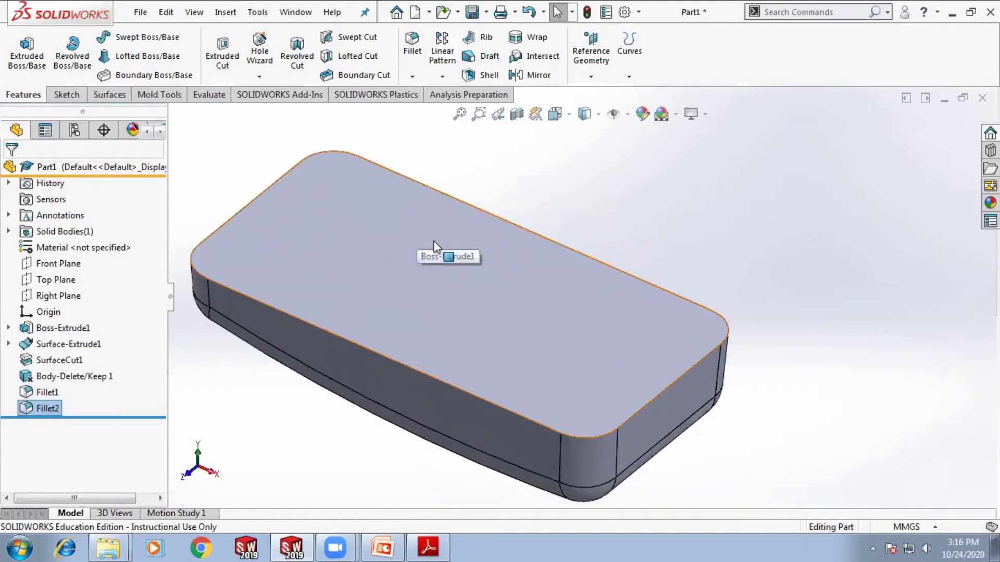
Check the wall thickness in Section C-C of the PDF drawing and set up a 2.5 mm shell with its preview shown
key("alt+Tab")
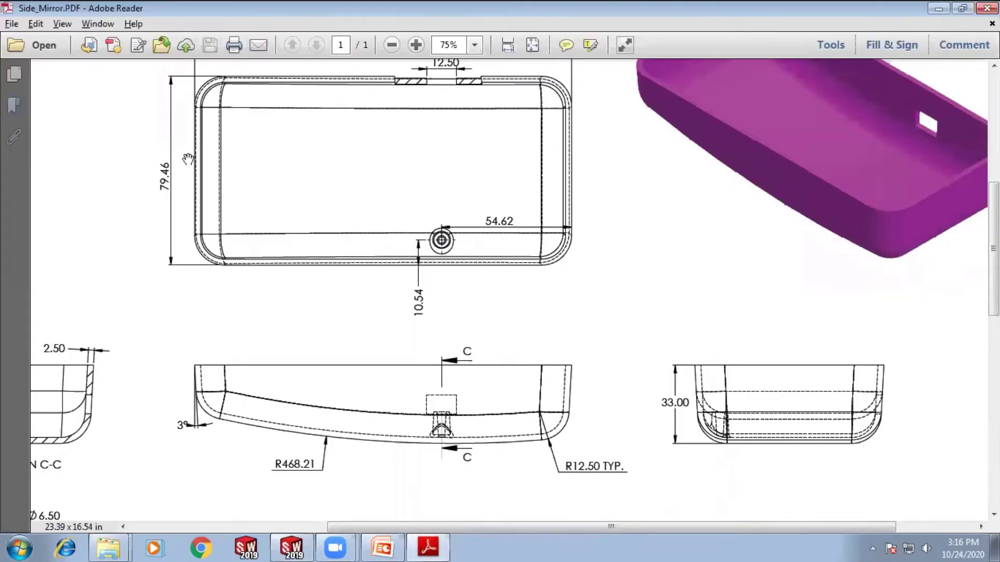
left_click_drag(218, 316, 444, 282)
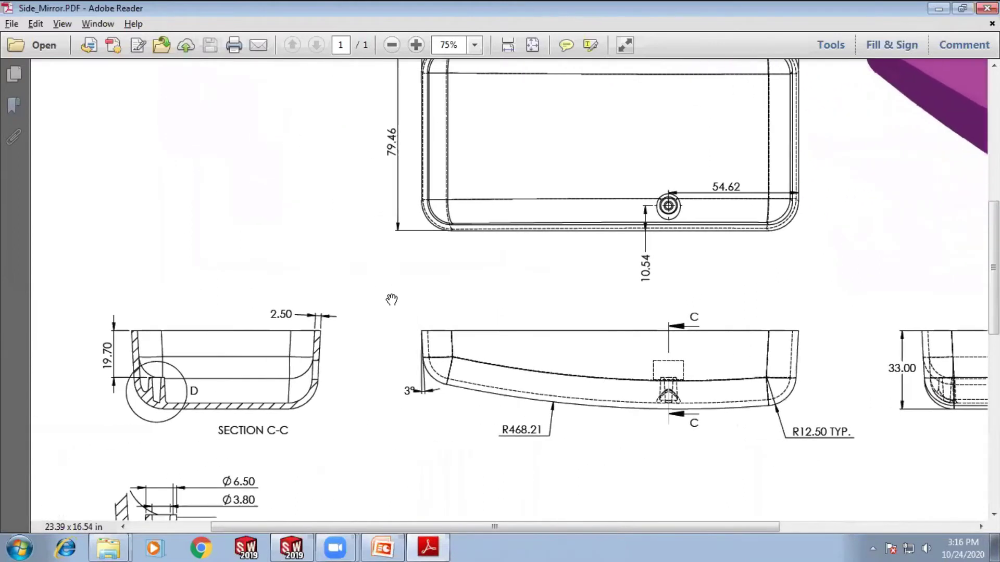
key("alt+Tab")
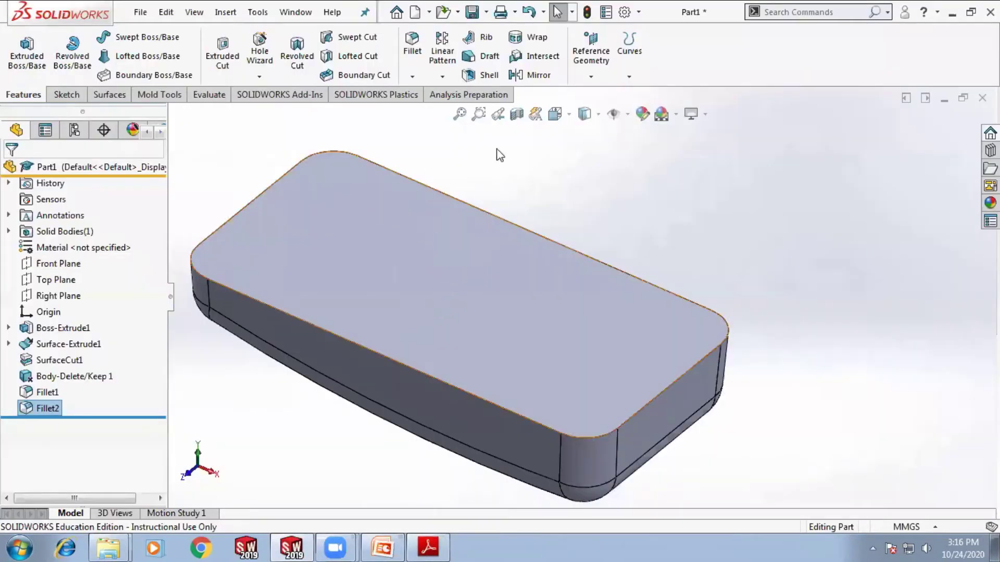
left_click(480, 75)
type("2.5")
key("Return")
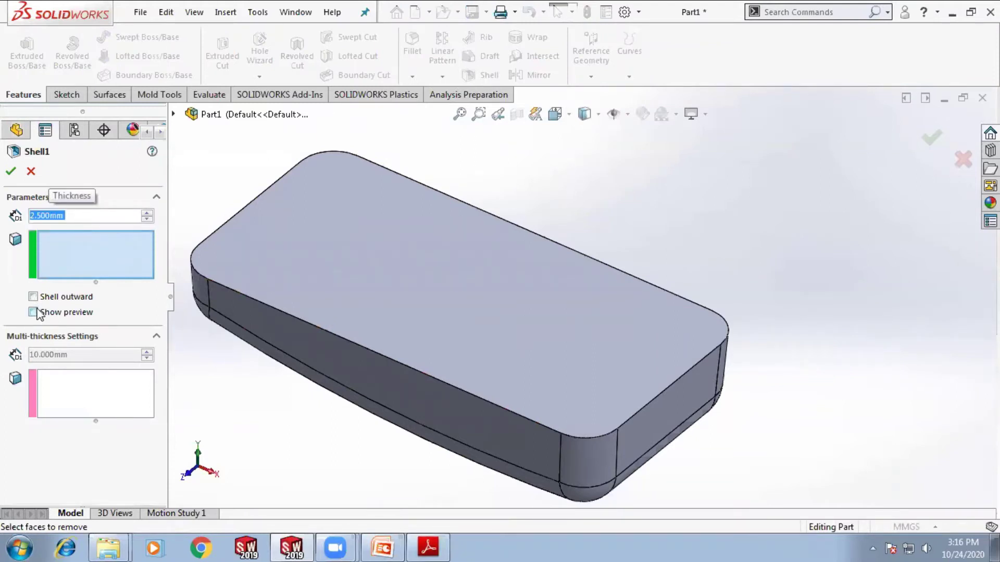
left_click(33, 312)
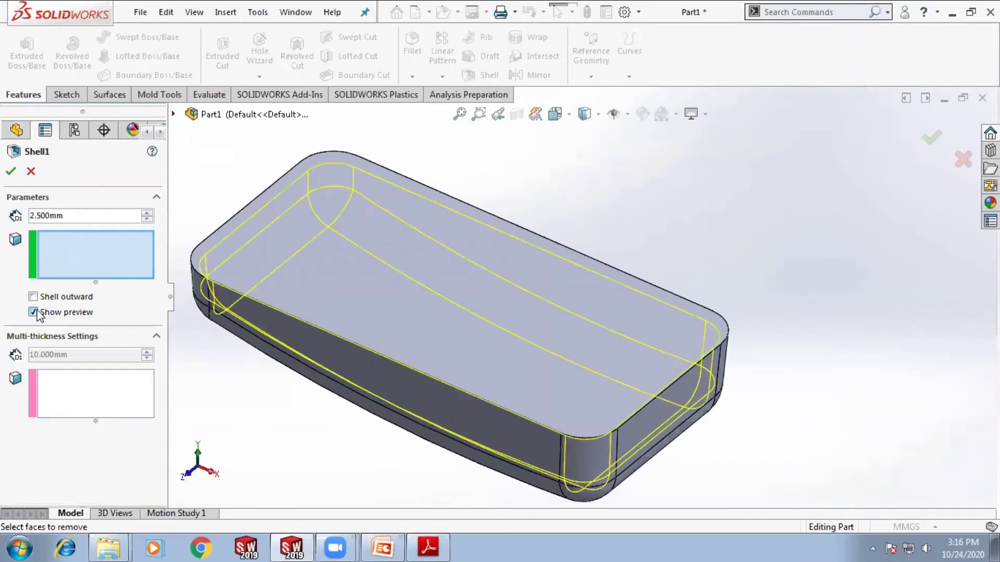
Choose the flat top face as the face to remove and complete the inward shell
scroll(271, 323, "down", 6)
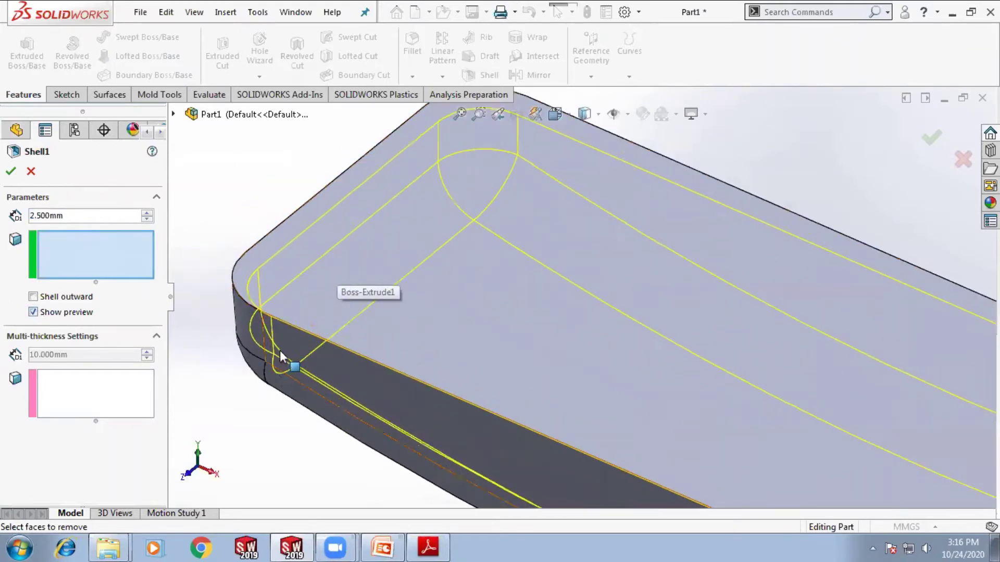
left_click(33, 297)
left_click(33, 297)
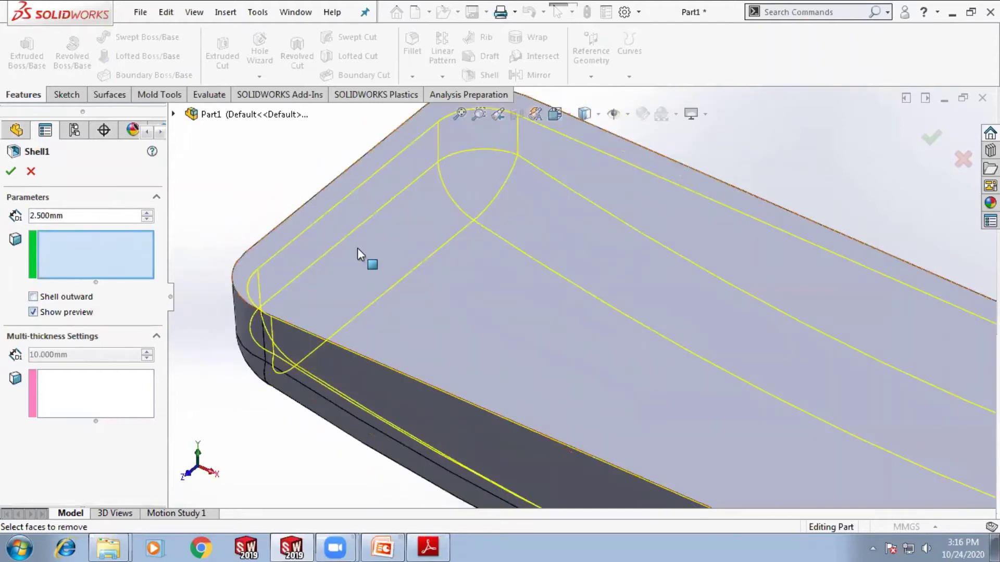
scroll(468, 284, "up", 4)
left_click(540, 308)
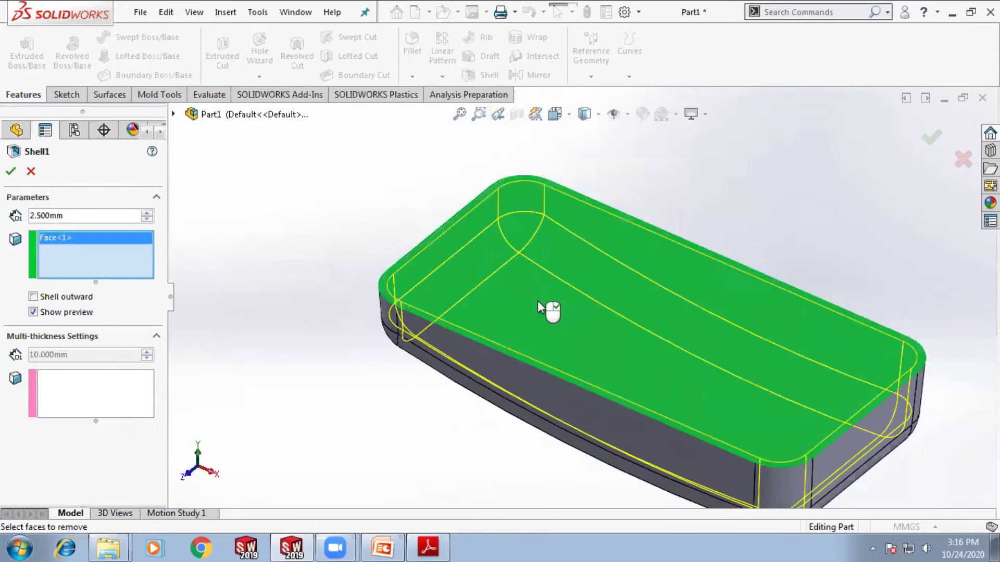
left_click(11, 171)
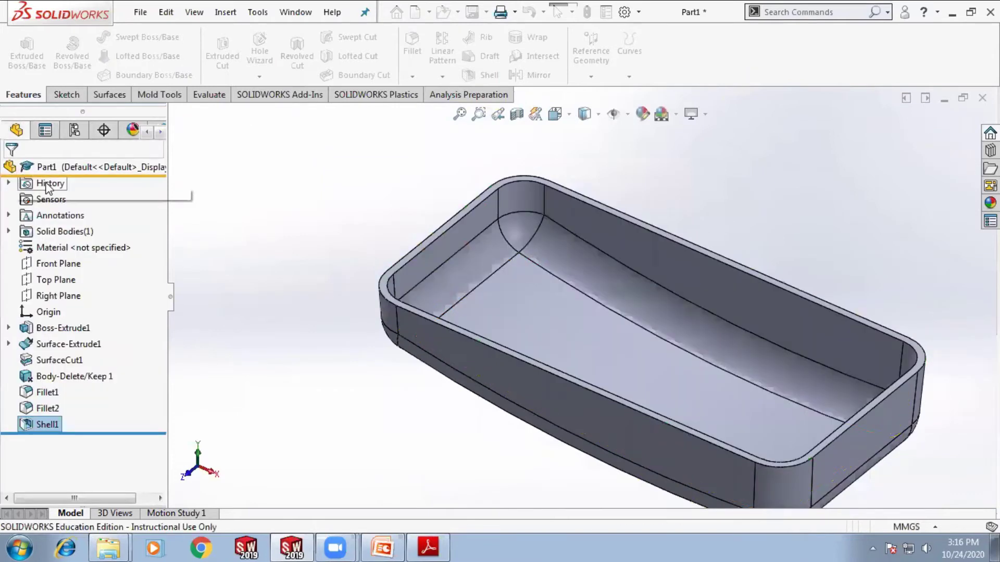
Start a reference plane based on the top rim face of the shelled body
scroll(799, 373, "down", 1)
scroll(724, 396, "up", 1)
middle_click_drag(663, 362, 664, 425)
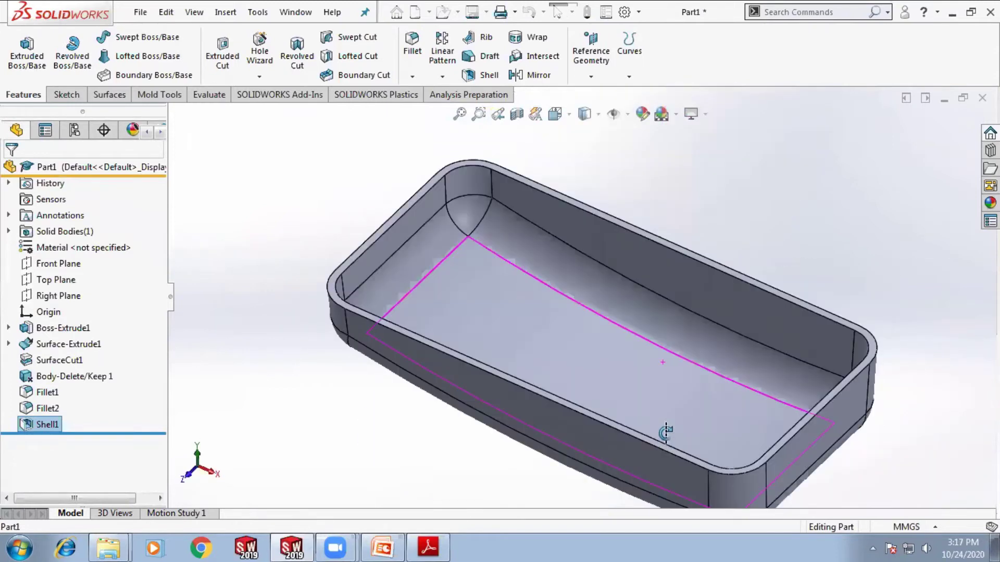
key("alt+Tab")
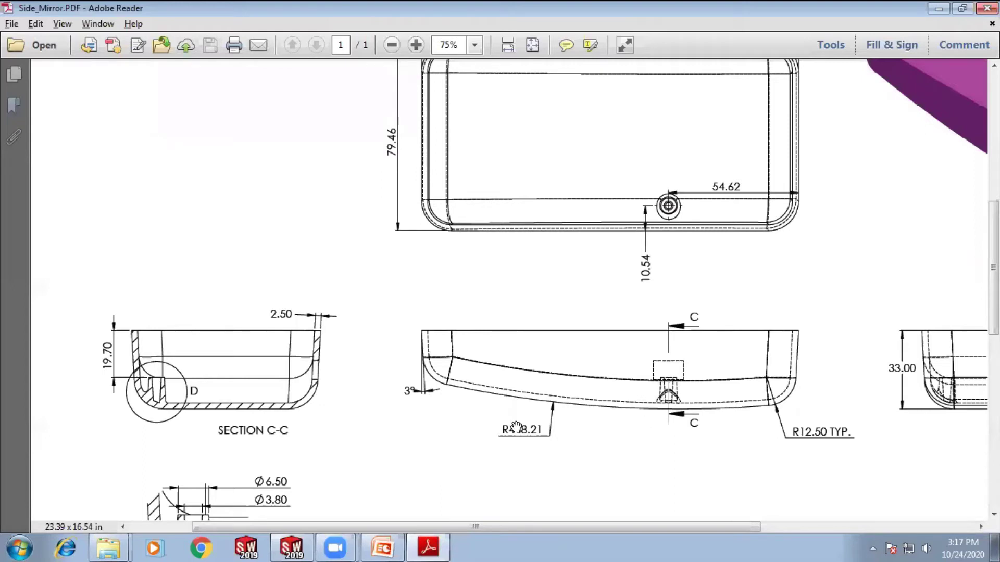
key("alt+Tab")
middle_click_drag(526, 319, 539, 338)
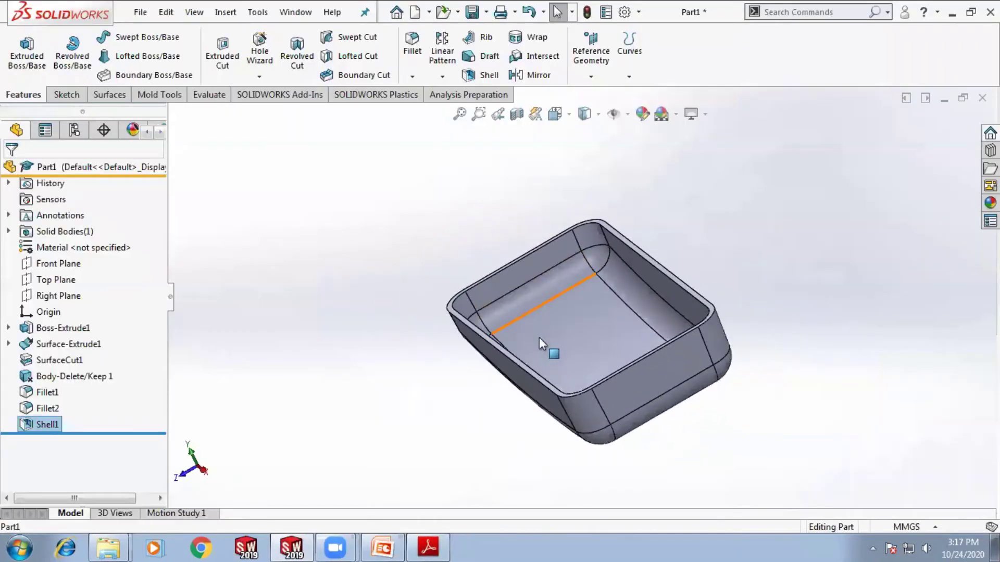
scroll(516, 354, "down", 5)
left_click(519, 370)
middle_click_drag(442, 375, 407, 386)
scroll(408, 389, "up", 3)
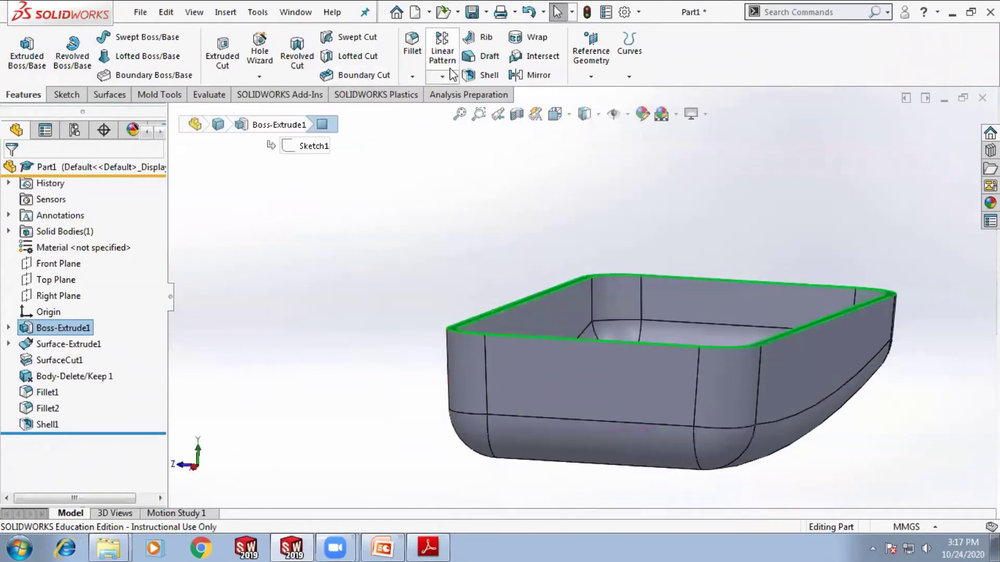
left_click(593, 60)
left_click(603, 95)
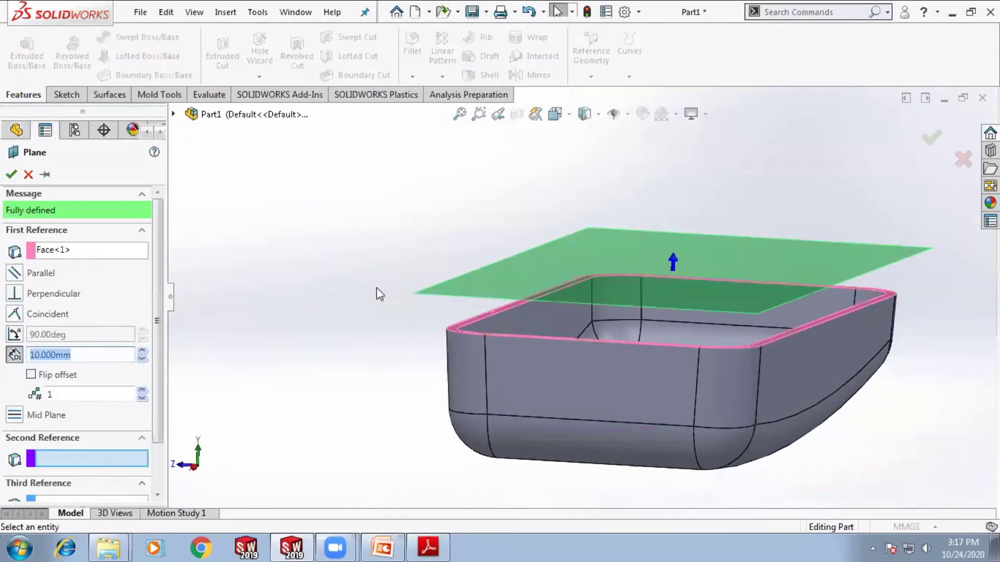
Set the plane's offset to 19.7 mm as in the drawing, flip it down into the body, and create it
key("alt+Tab")
key("alt+Tab")
double_click(85, 354)
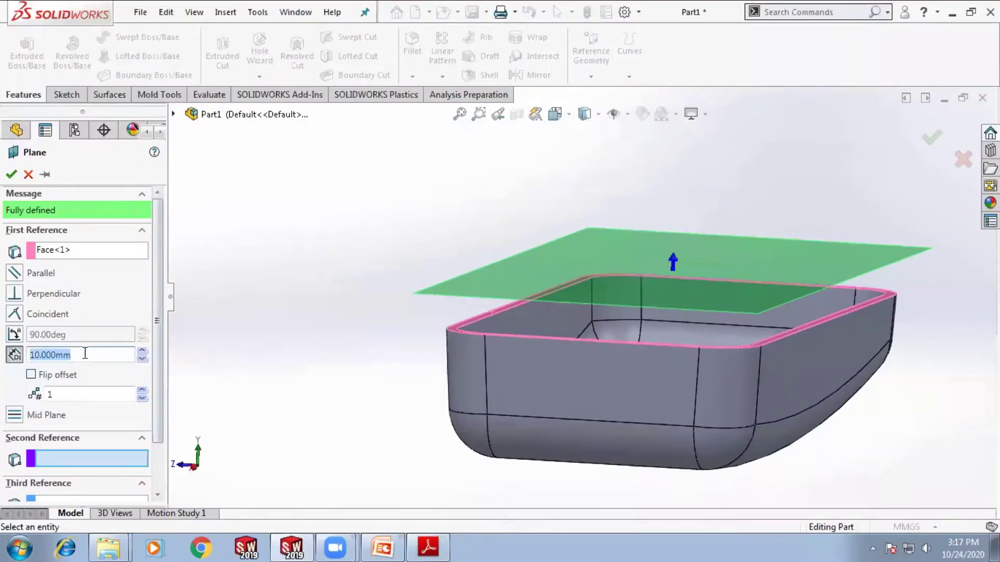
type("19.7")
key("Return")
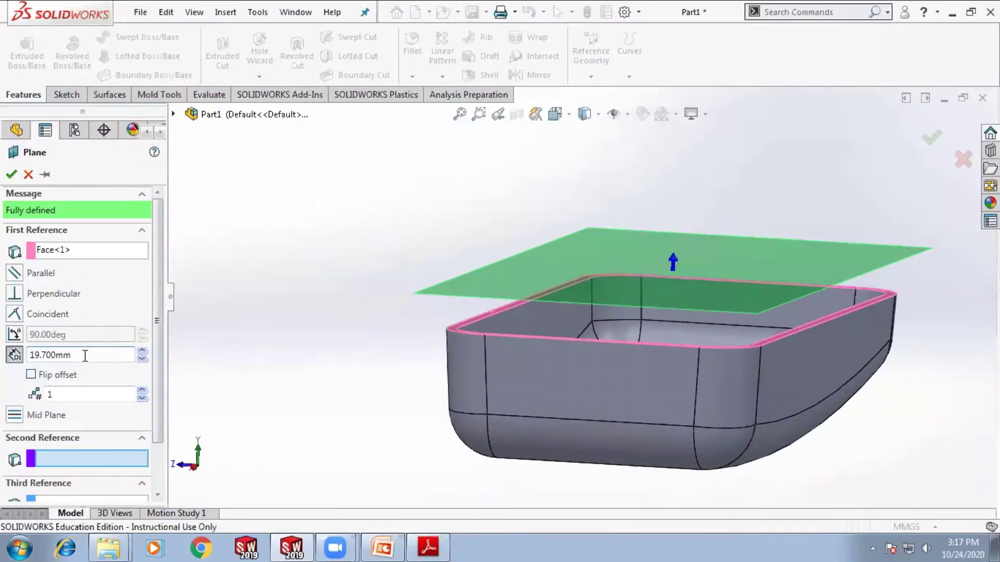
left_click(31, 375)
left_click(17, 176)
Open a sketch on the new offset plane and view it straight on
middle_click_drag(431, 217, 421, 275)
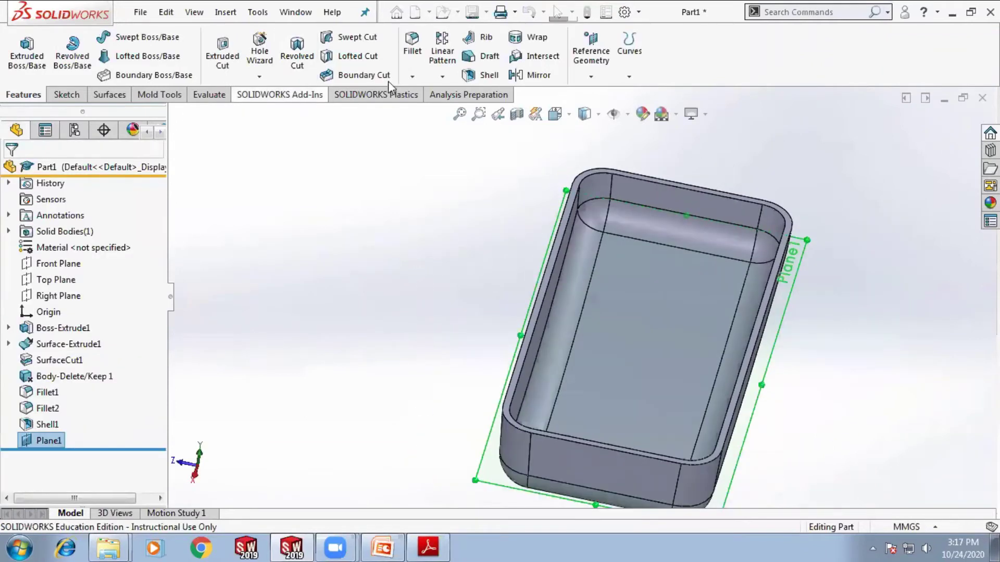
left_click(66, 94)
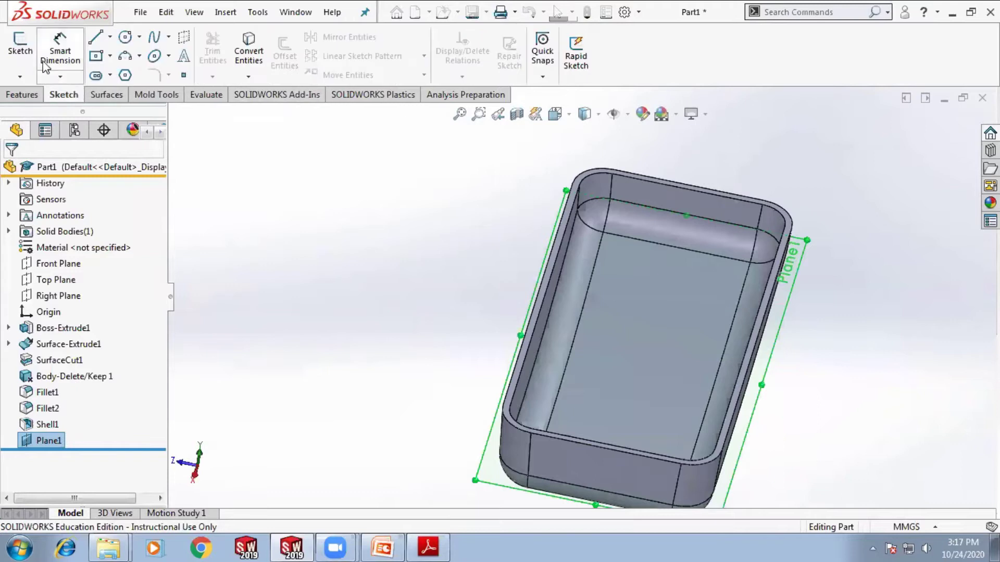
left_click(20, 51)
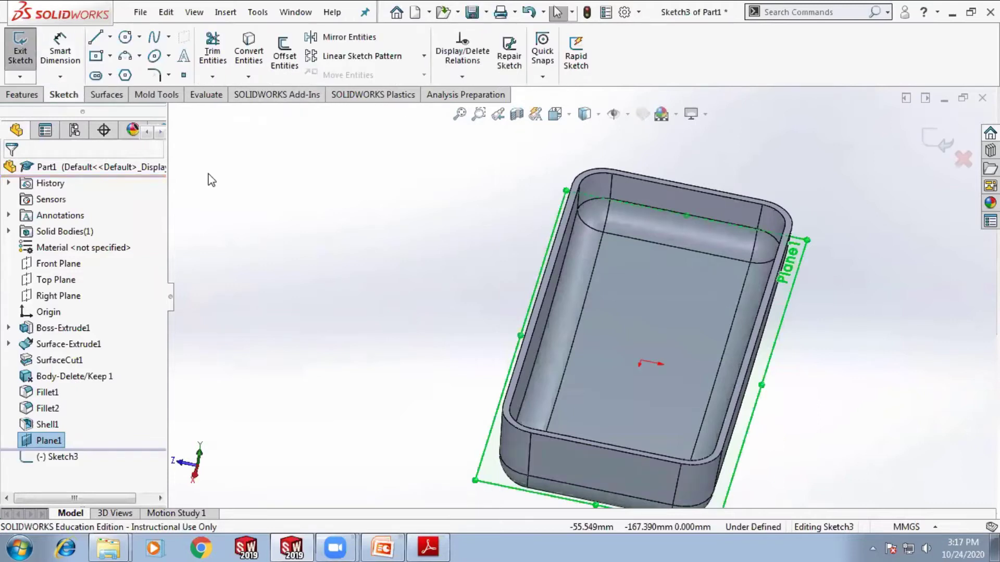
key("ctrl+8")
scroll(701, 327, "down", 3)
scroll(663, 319, "up", 1)
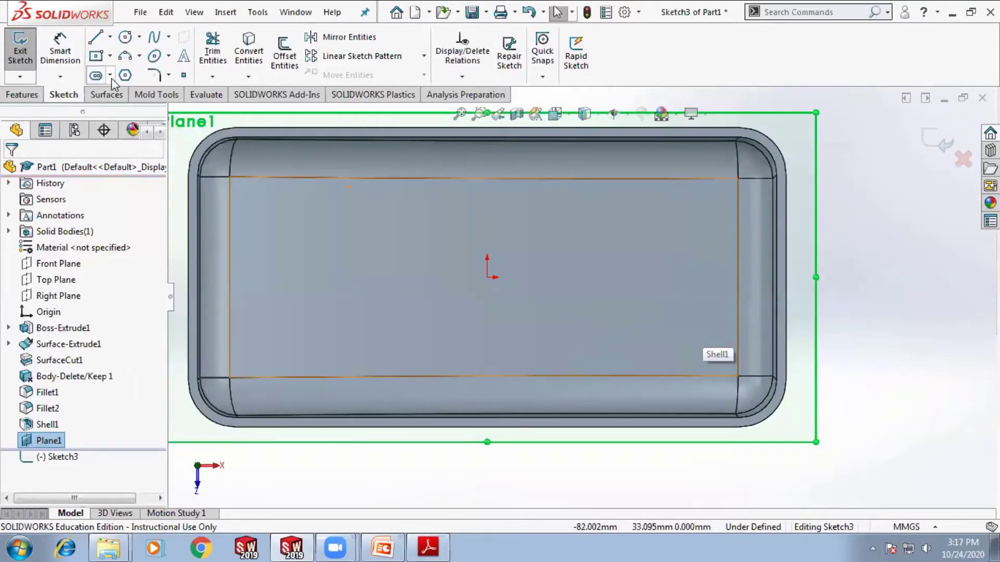
Sketch two separate circles about 5.7 mm in diameter on the offset plane, near the long filleted inner edge
left_click(125, 37)
scroll(638, 416, "down", 2)
left_click(628, 365)
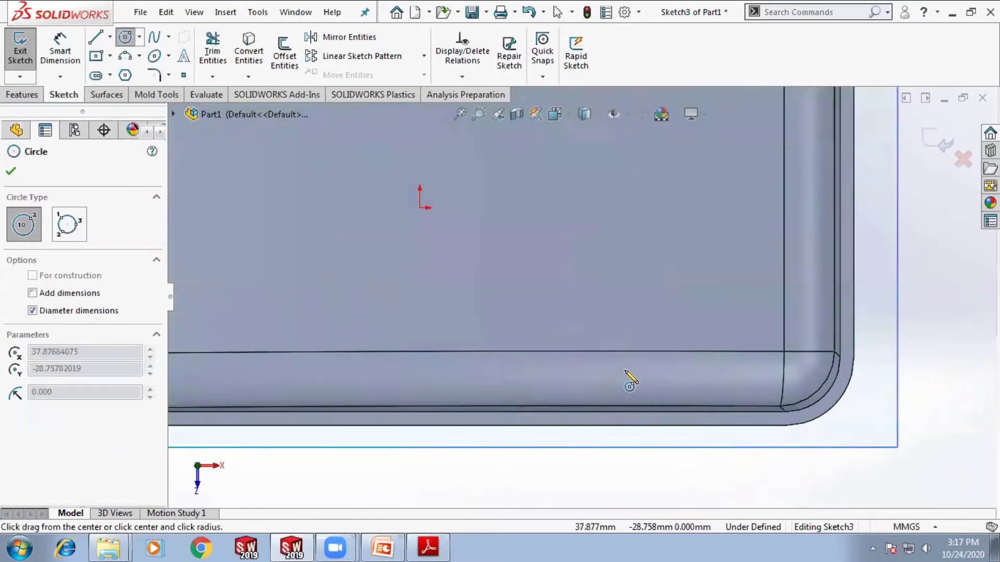
left_click(623, 380)
left_click(628, 366)
left_click(642, 326)
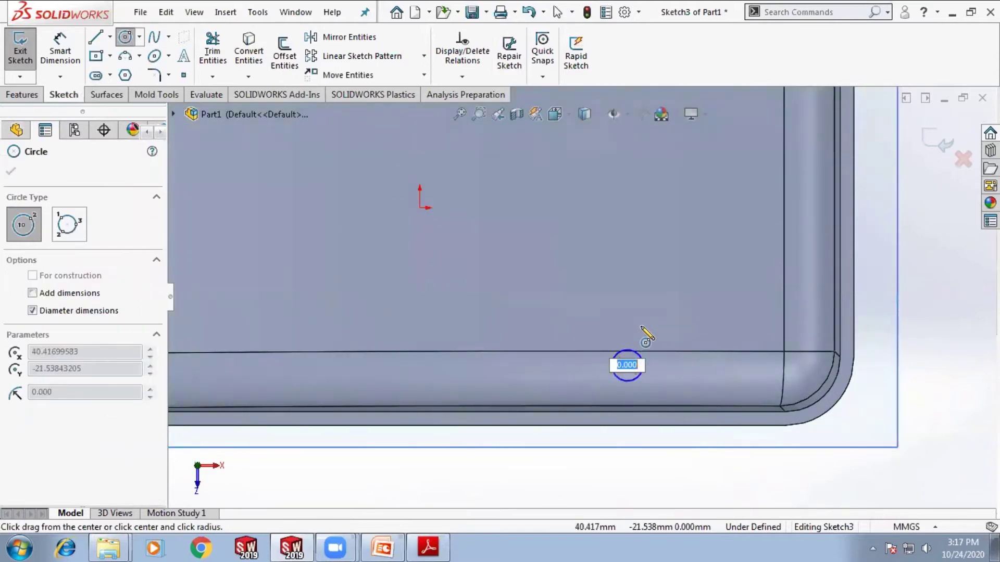
left_click(653, 337)
key("Escape")
Merge the two circle centres to make them concentric and enlarge the outer circle to about 9.6 mm in diameter
scroll(646, 386, "down", 3)
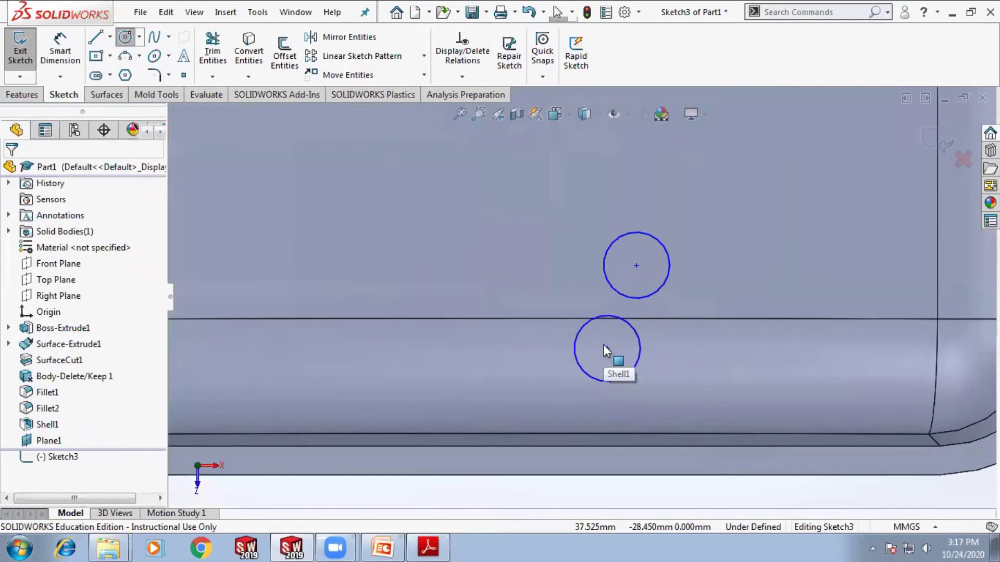
left_click(608, 348)
left_click(637, 266, "ctrl")
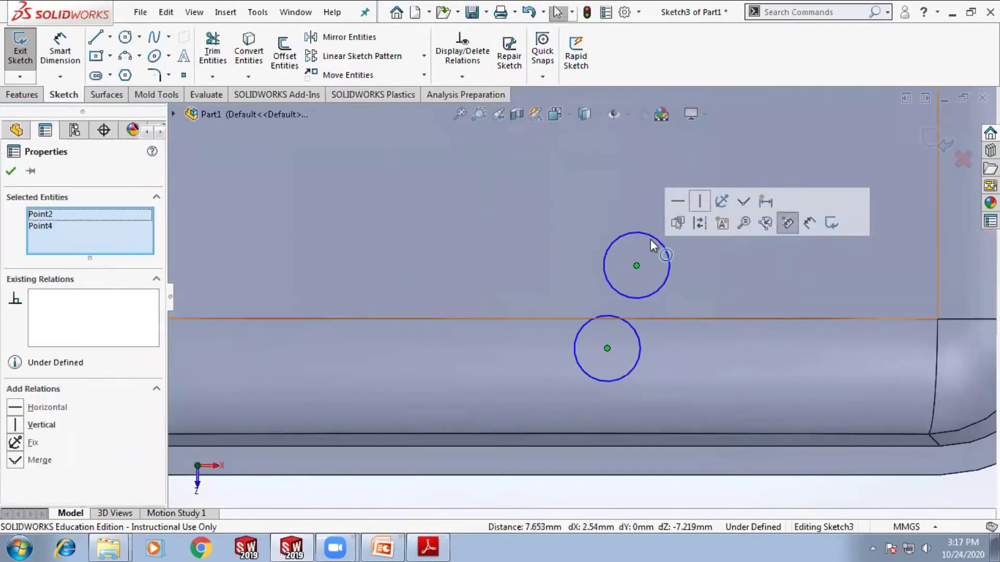
left_click(783, 221)
key("Escape")
left_click_drag(583, 372, 558, 375)
key("Escape")
scroll(537, 371, "up", 3)
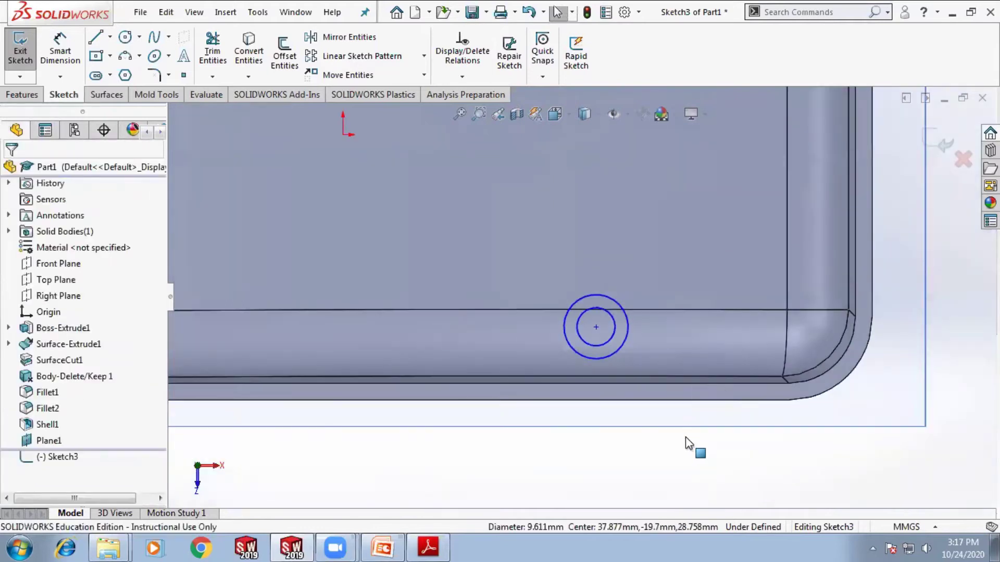
Check the boss position in the PDF drawing and dimension the circles' centre from the housing's long outer rim edge, accepting the drawn distance
key("alt+Tab")
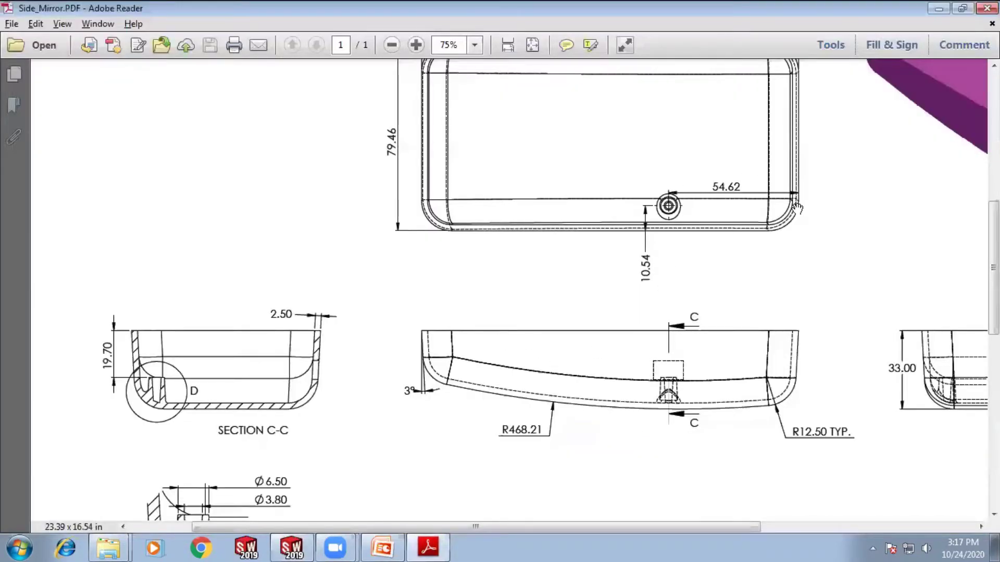
key("alt+Tab")
key("d")
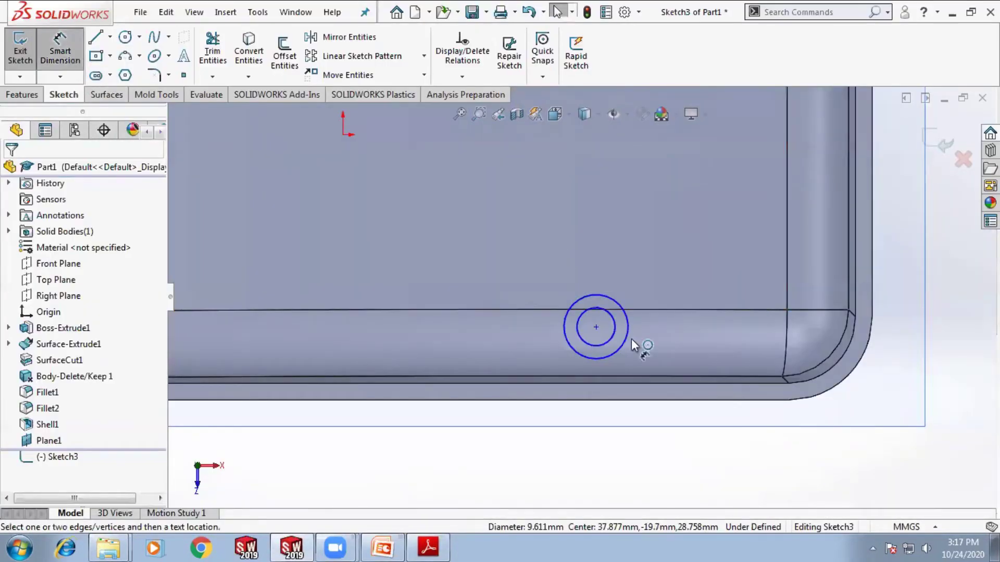
left_click(617, 400)
left_click(614, 357)
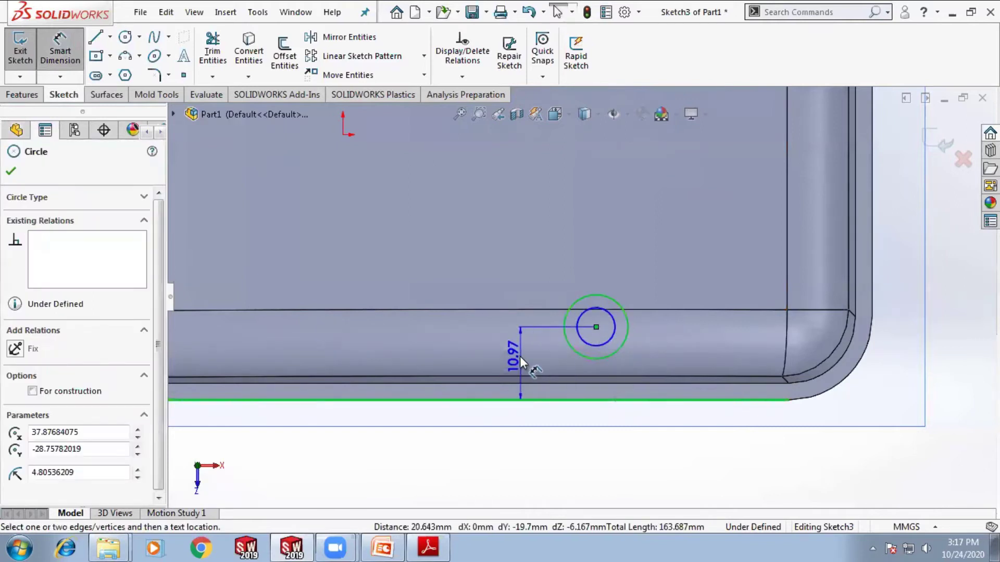
left_click(529, 364)
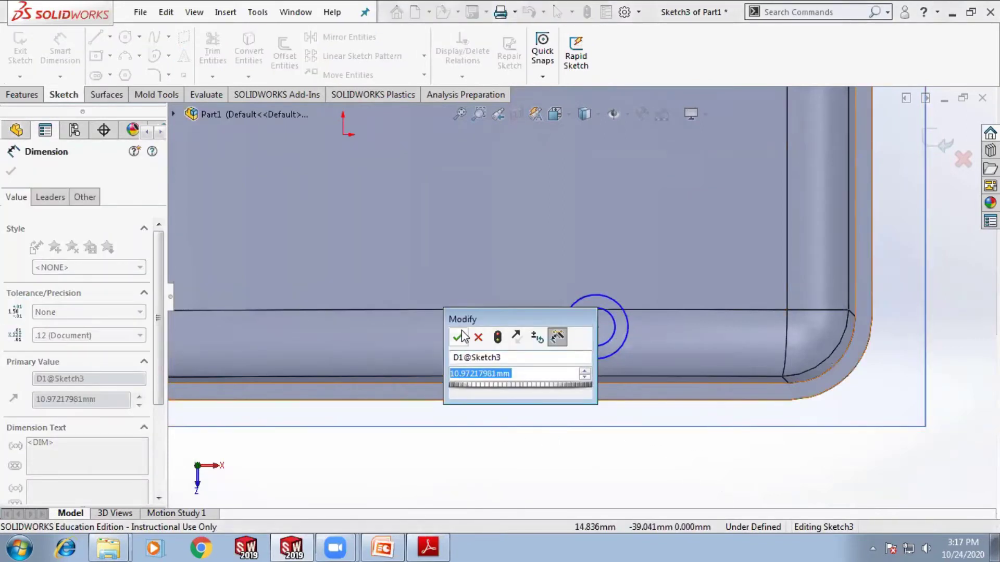
key("Return")
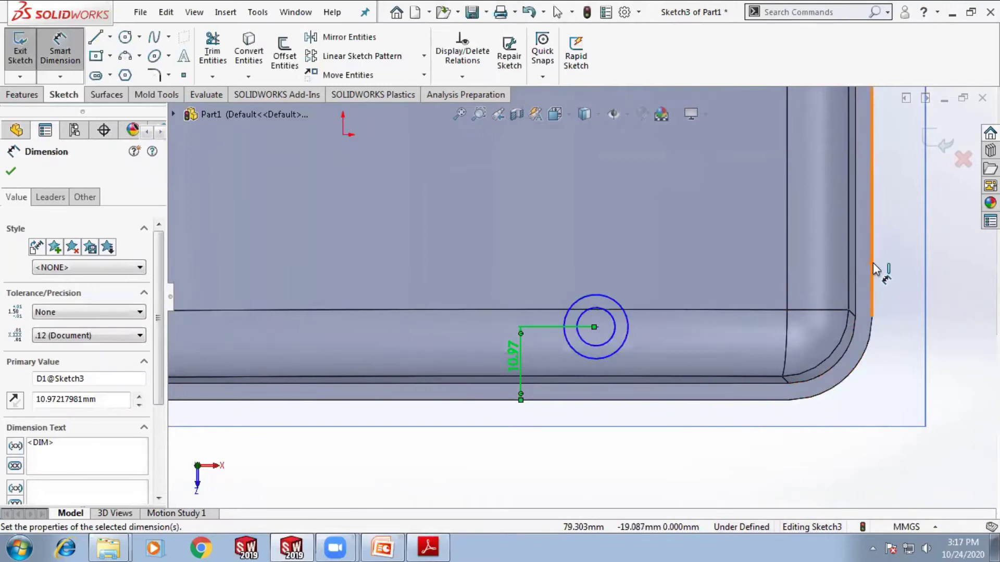
Dimension the circles' centre horizontally from the housing's short outer rim edge, accepting the drawn distance
left_click(871, 271)
left_click(623, 312)
left_click(701, 275)
key("Return")
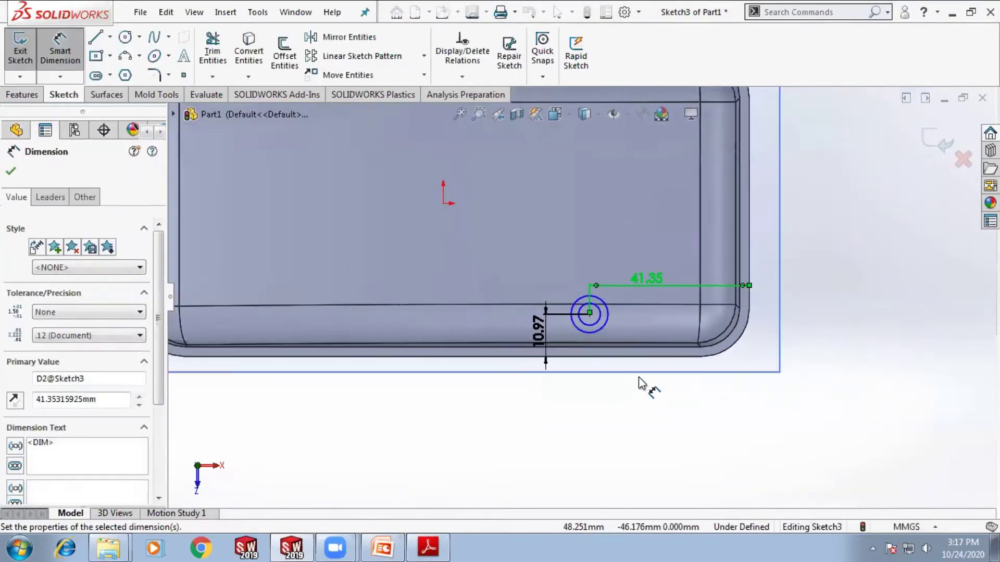
Look up the boss diameters in the PDF's detail view and dimension the outer circle to 6.5 mm
key("alt+Tab")
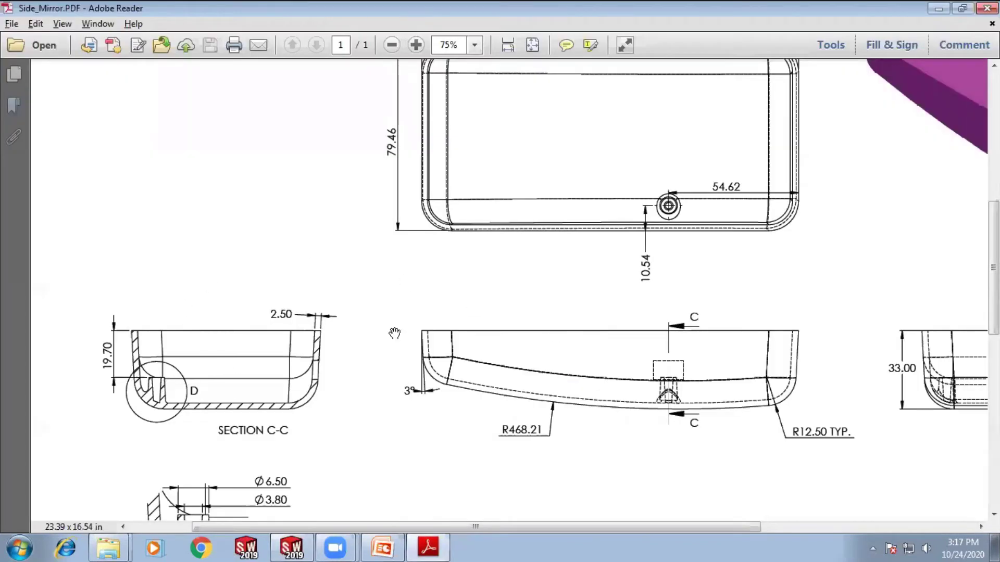
scroll(320, 334, "down", 3)
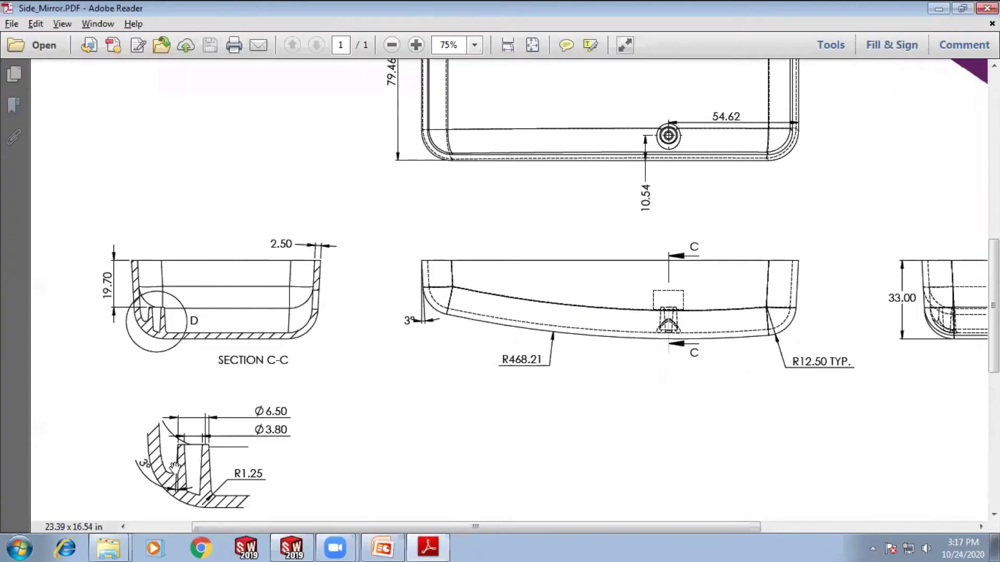
scroll(175, 467, "up", 2, "ctrl")
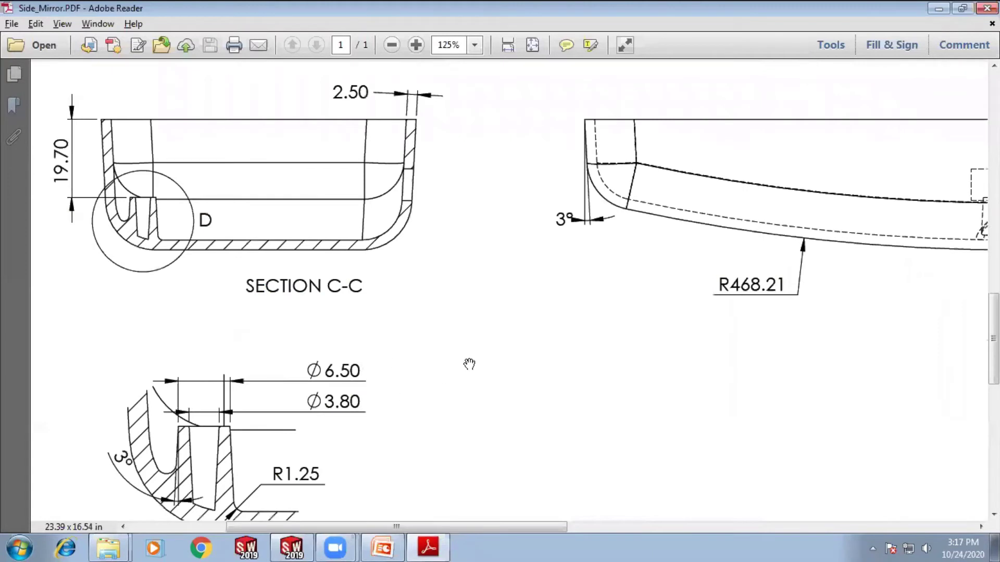
key("alt+Tab")
left_click(596, 276)
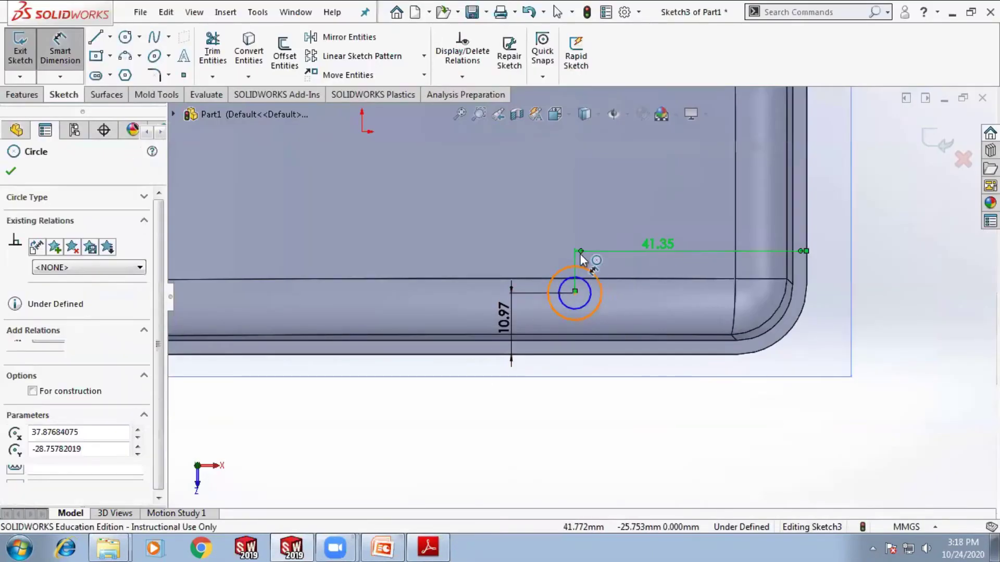
left_click(482, 219)
type("6.5")
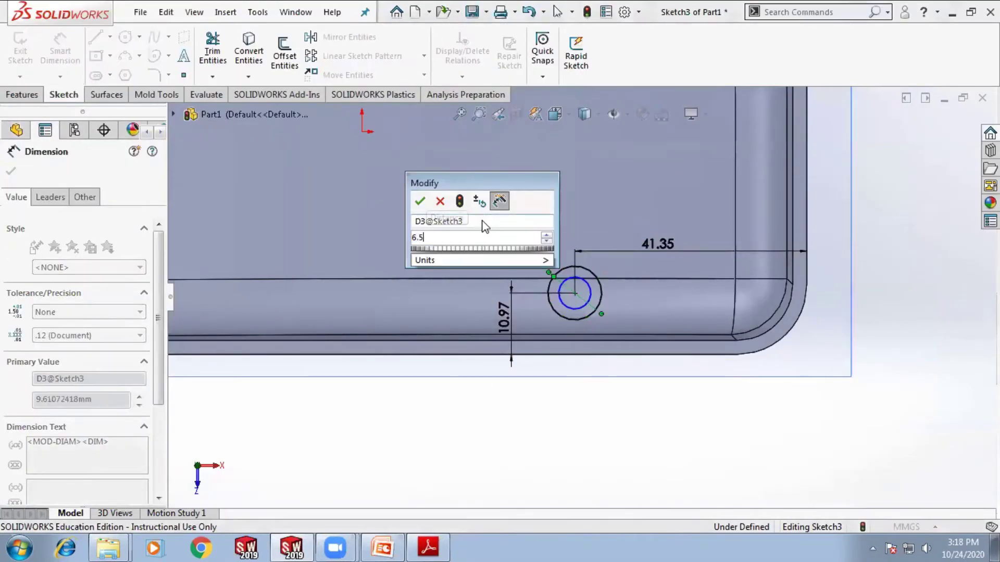
key("Return")
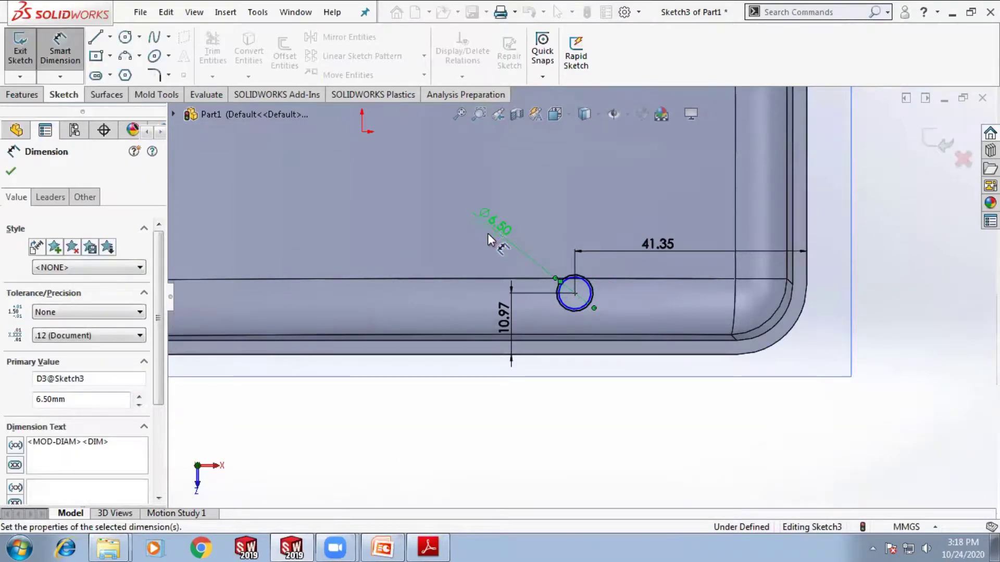
Dimension the inner circle's diameter to 3.8 mm as in the drawing and leave the dimension command
key("alt+Tab")
key("alt+Tab")
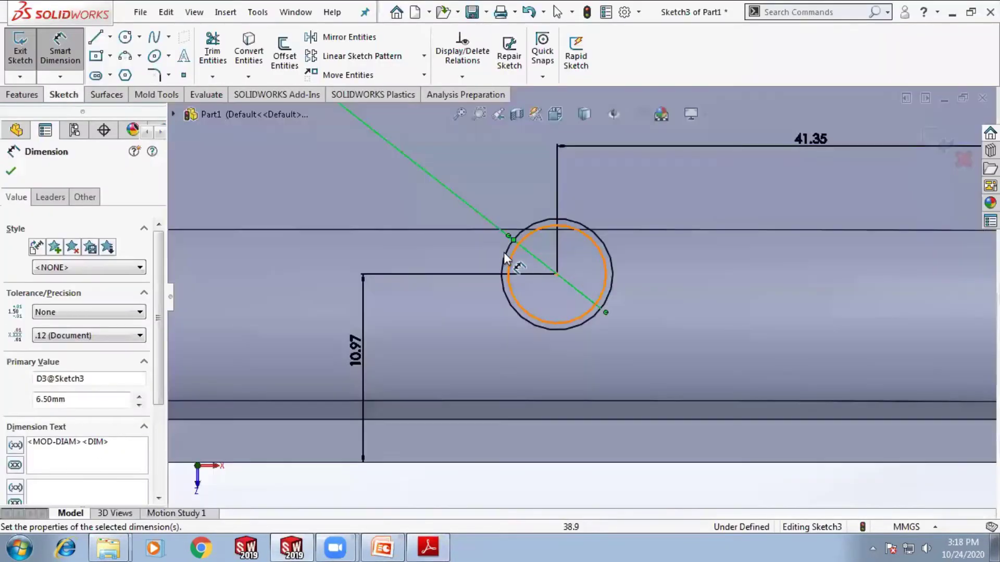
scroll(528, 261, "down", 2)
left_click(526, 260)
scroll(753, 198, "up", 1)
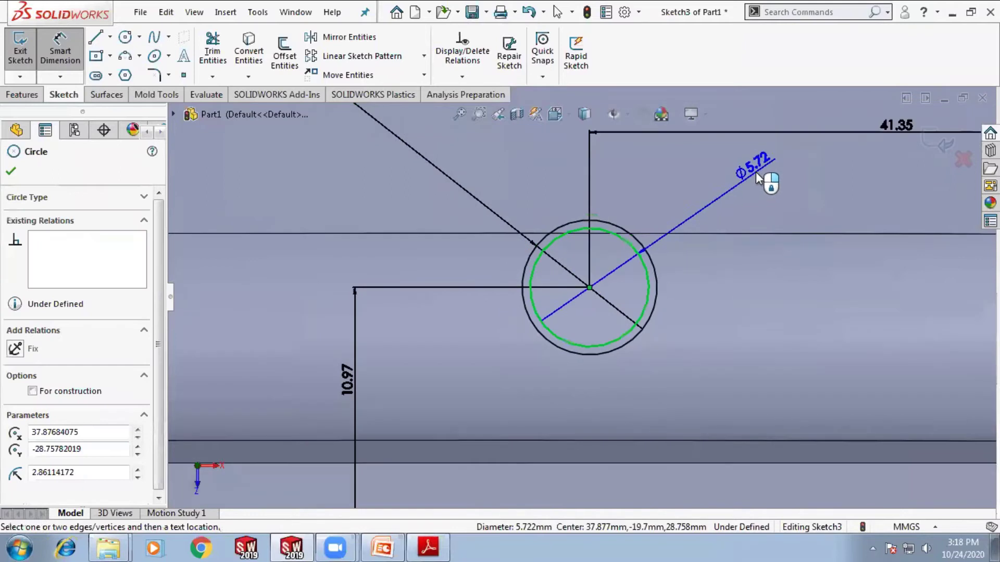
left_click(755, 173)
type("3.8")
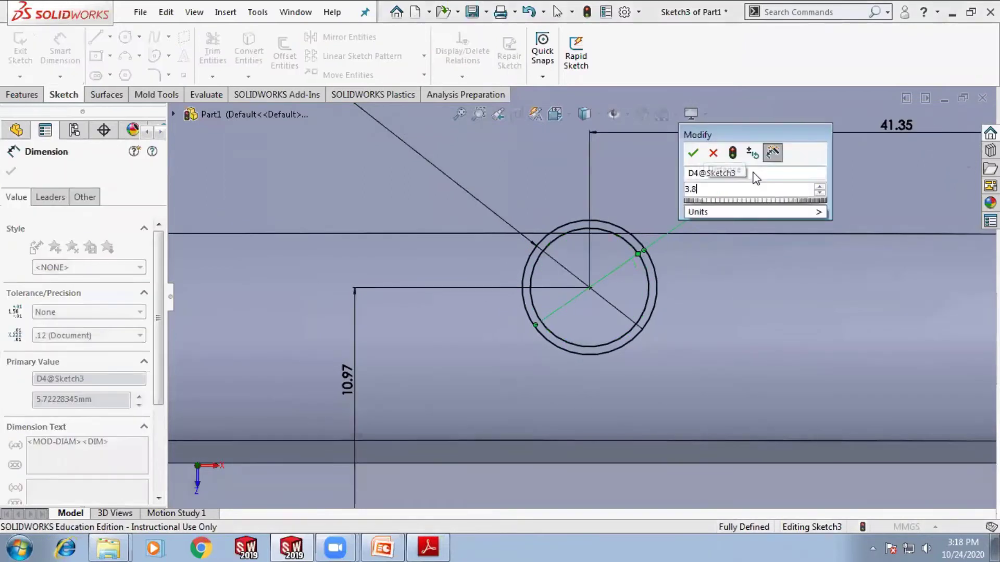
key("Return")
key("Escape")
Exit the circle sketch and start a boss extrusion of the ring, reversed toward the housing floor
scroll(717, 282, "up", 5)
middle_click_drag(668, 356, 811, 165)
scroll(811, 167, "up", 3)
left_click(936, 137)
middle_click(645, 328)
middle_click_drag(784, 218, 629, 327)
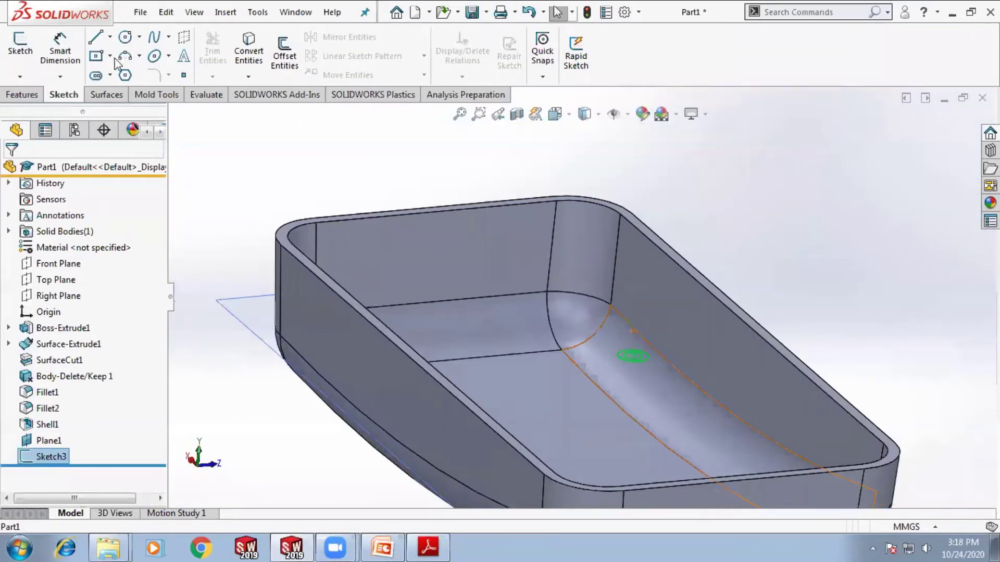
left_click(22, 94)
left_click(27, 52)
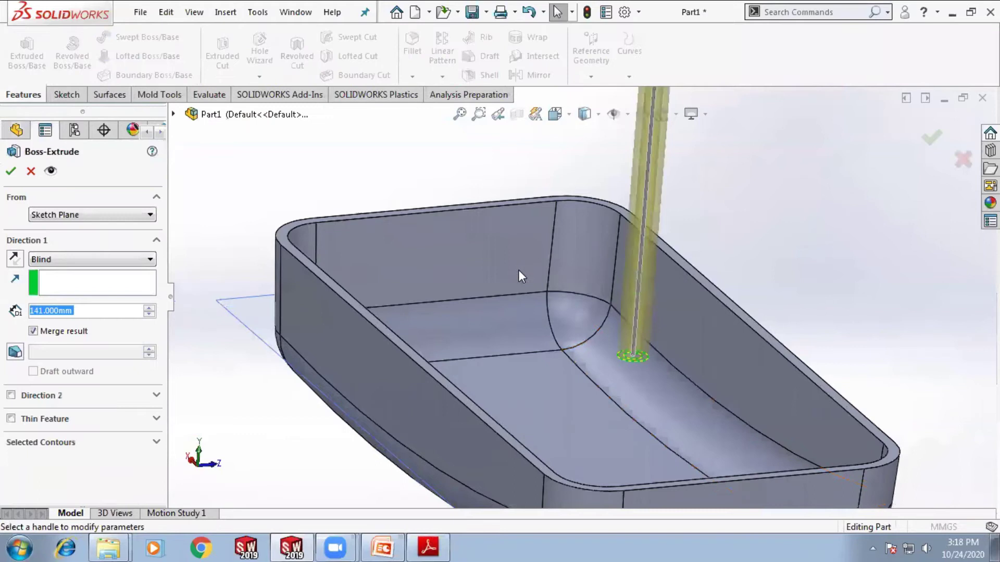
left_click(21, 263)
Check the boss taper in the PDF's detail view and give the extrusion a 3-degree outward draft
key("alt+Tab")
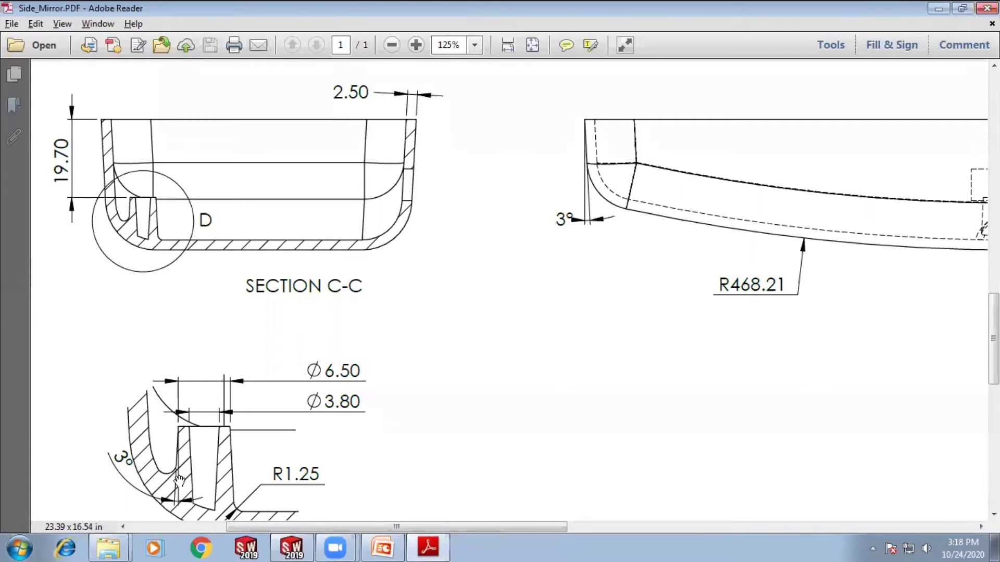
scroll(178, 480, "down", 3)
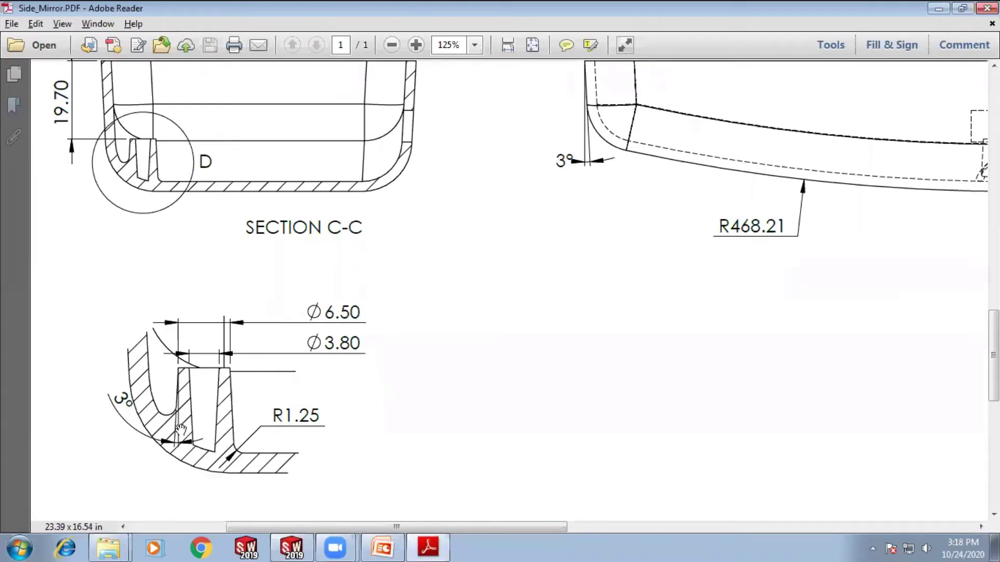
scroll(180, 428, "up", 2, "ctrl")
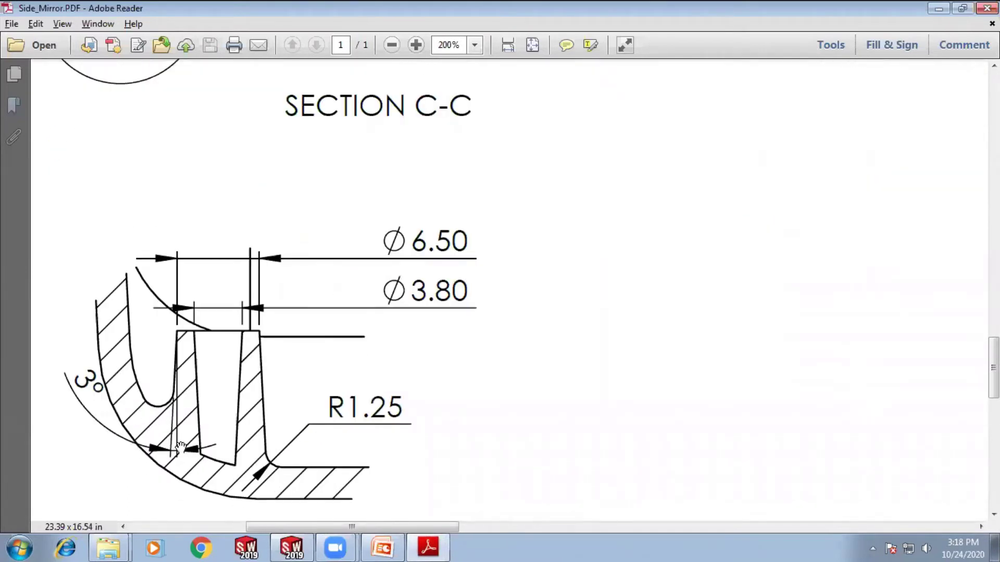
key("alt+Tab")
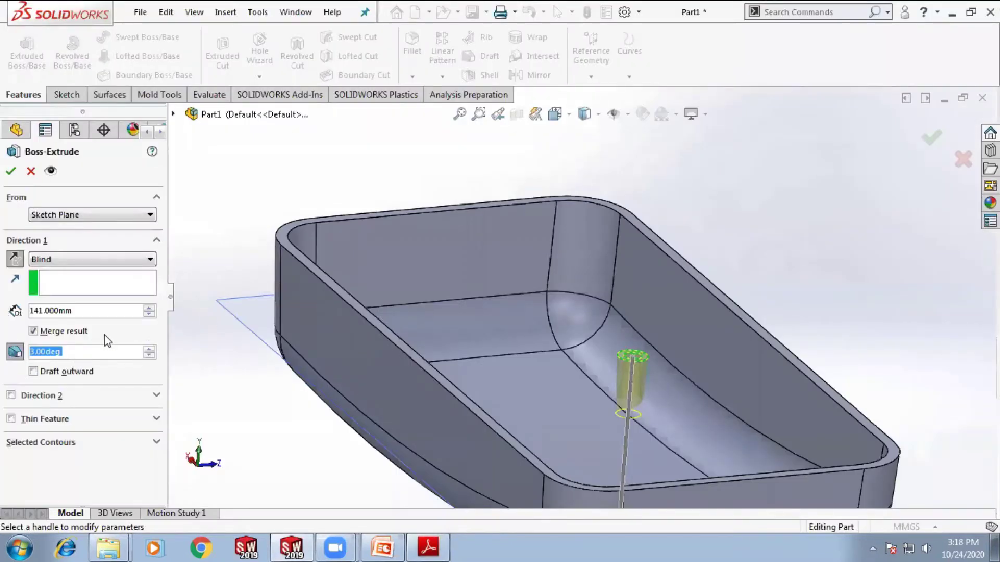
left_click(34, 372)
Extrude the ring Up To Body onto the shelled housing, directed down to the floor, and create the boss
left_click(62, 260)
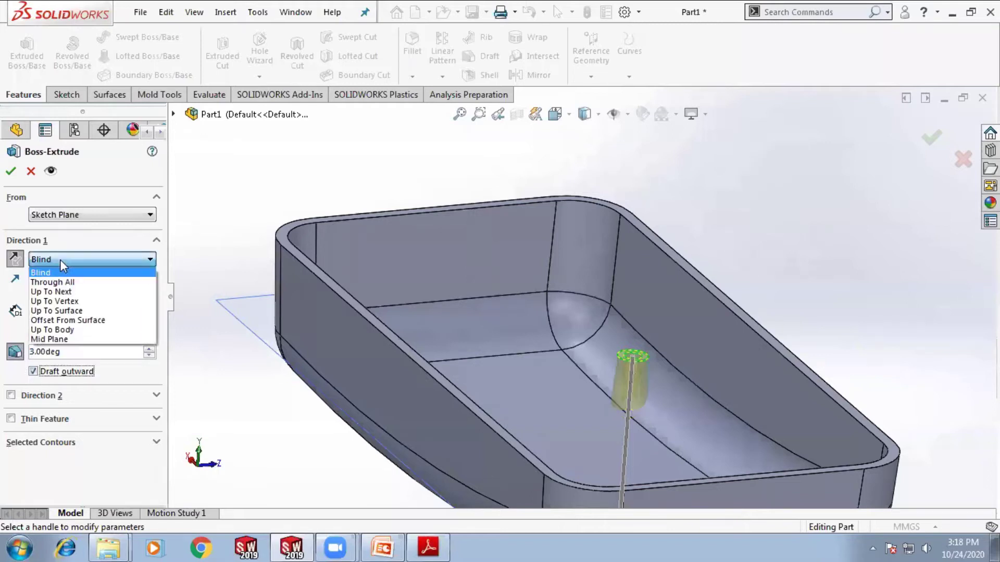
left_click(58, 330)
left_click(512, 351)
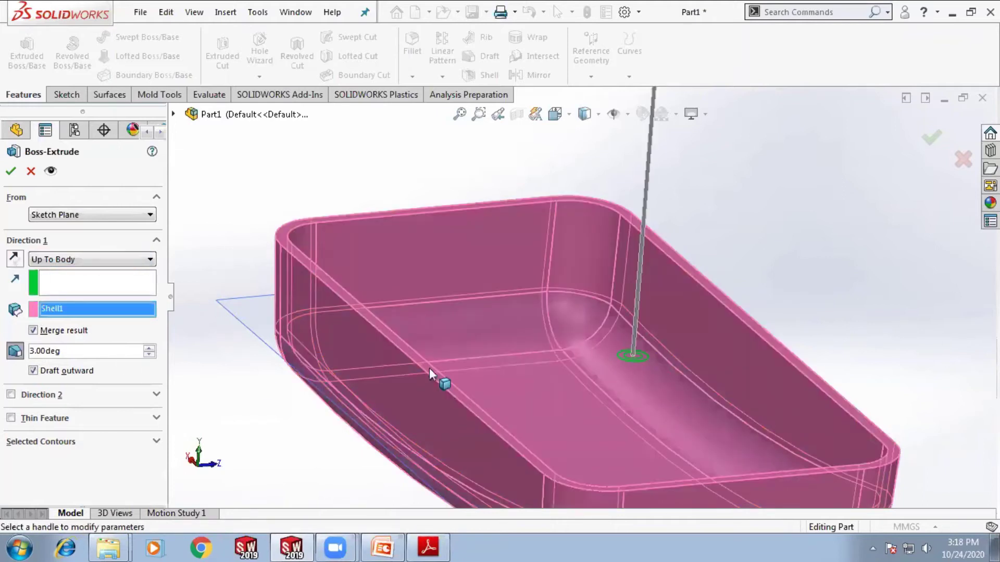
scroll(677, 409, "down", 4)
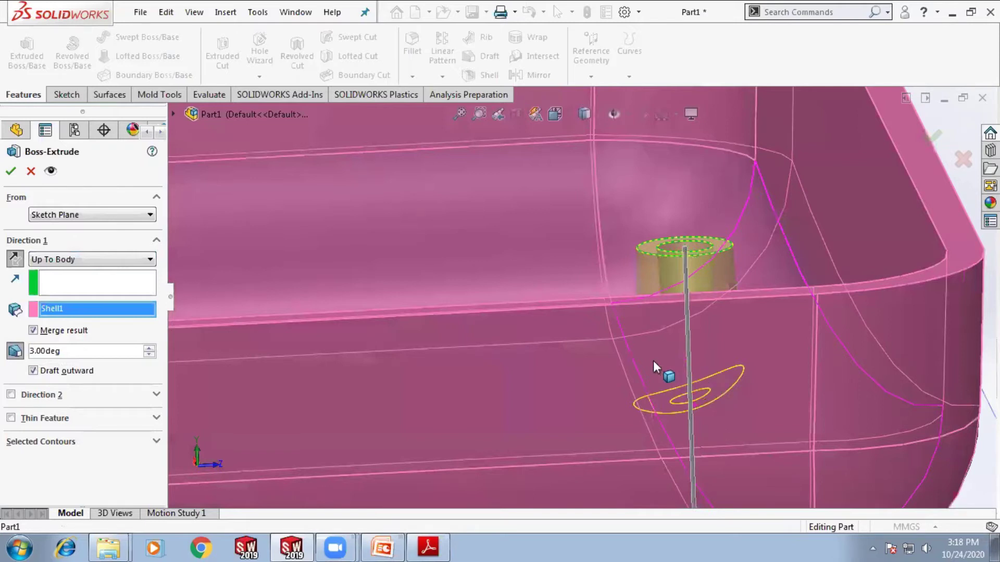
middle_click_drag(653, 361, 627, 279)
middle_click_drag(664, 308, 589, 367)
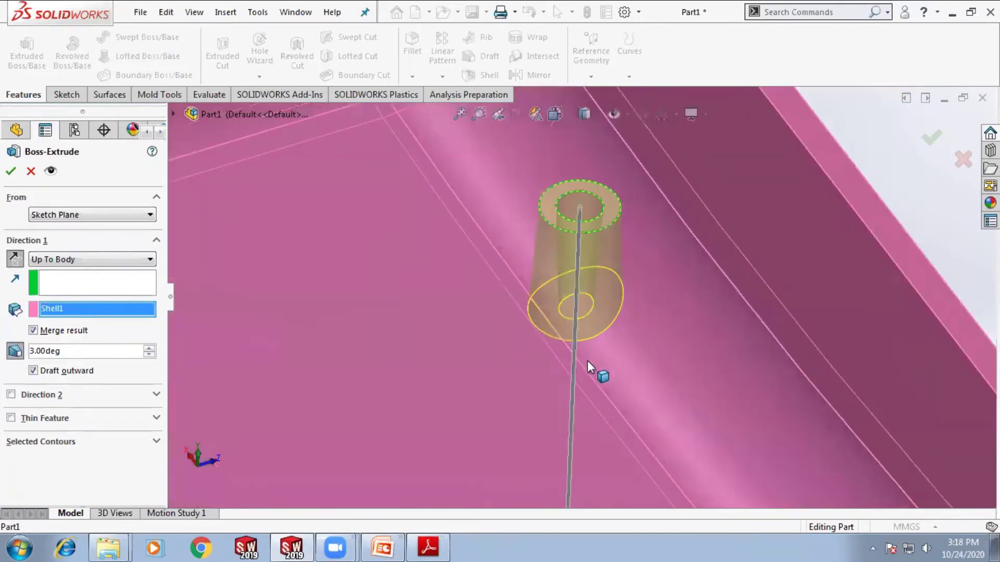
middle_click_drag(567, 279, 593, 315)
middle_click_drag(655, 375, 655, 387)
left_click(11, 172)
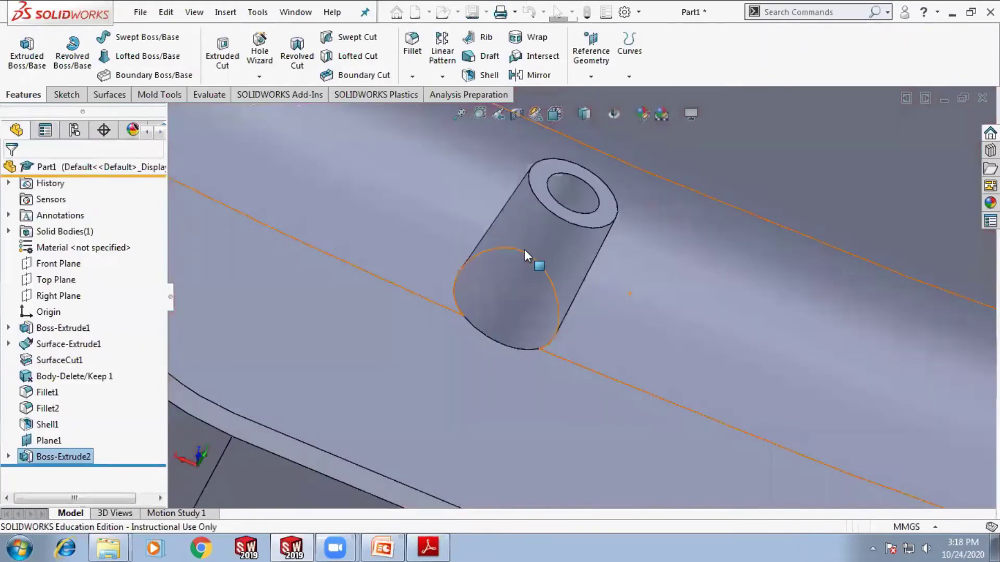
Check the boss base radius in the PDF's detail view and fillet the boss's base edge with a 1.25 mm radius
middle_click_drag(514, 272, 580, 273)
scroll(581, 276, "up", 2)
key("alt+Tab")
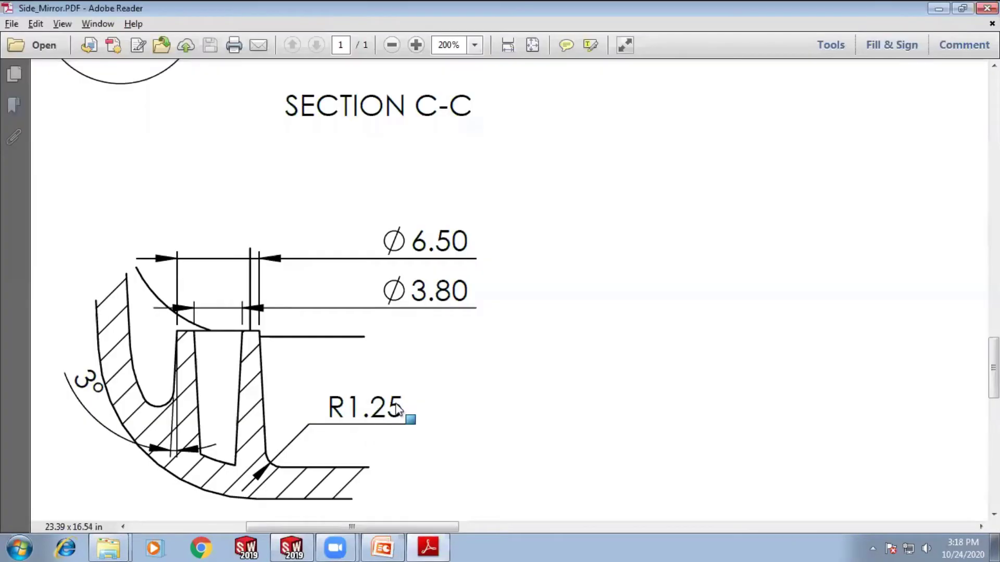
key("alt+Tab")
left_click(413, 52)
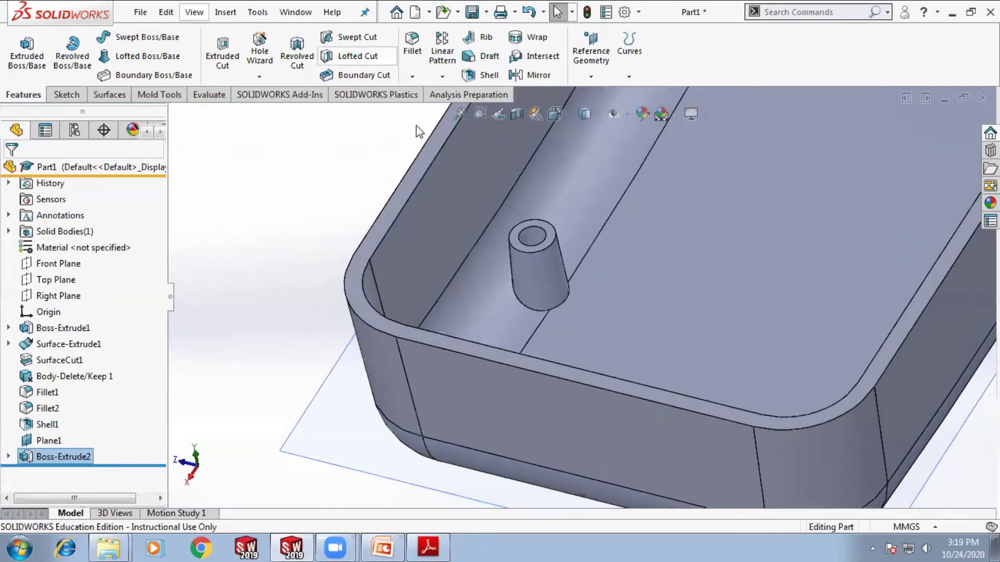
type("1.25")
key("Return")
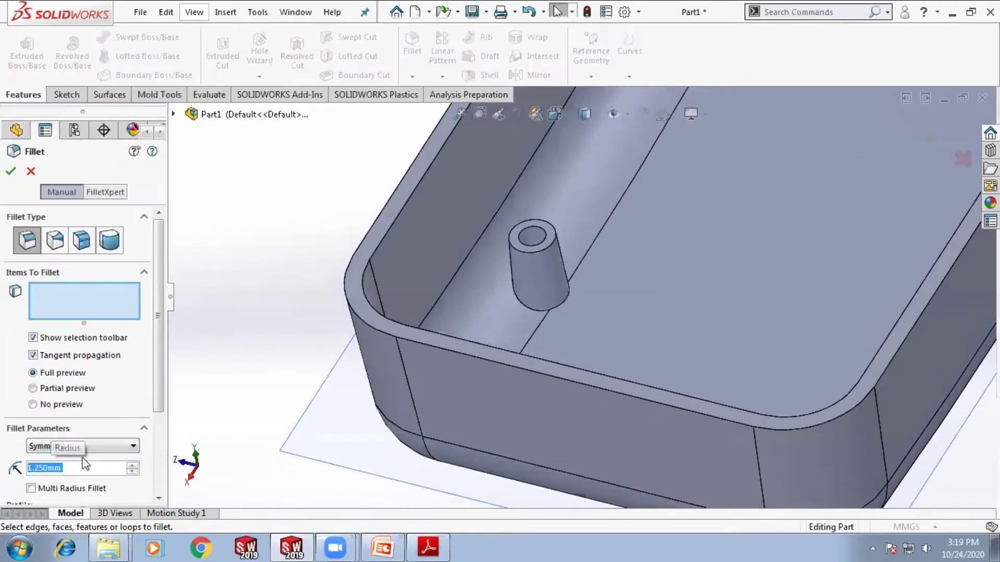
left_click(533, 310)
scroll(530, 311, "up", 3)
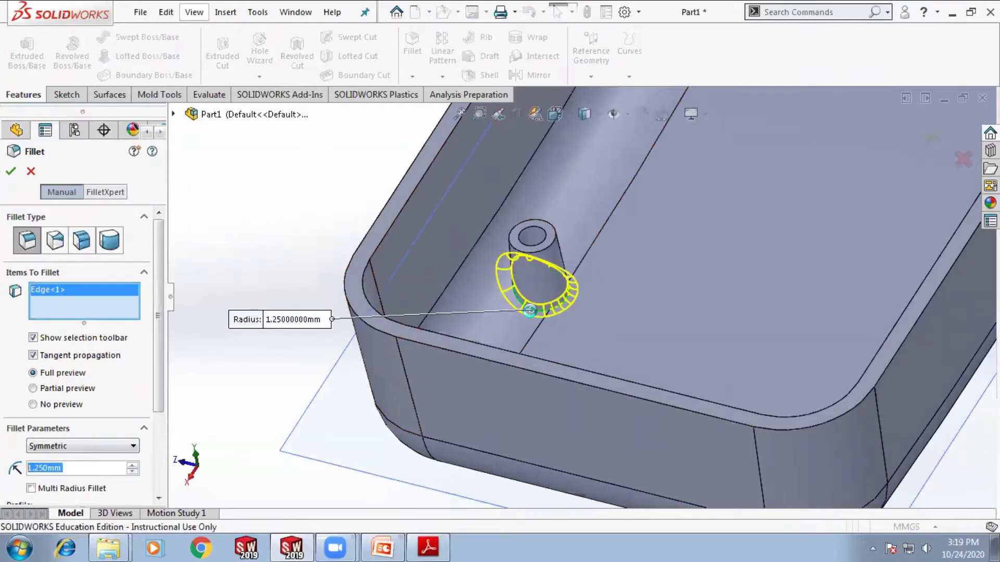
key("Return")
scroll(708, 258, "up", 3)
scroll(709, 258, "down", 3)
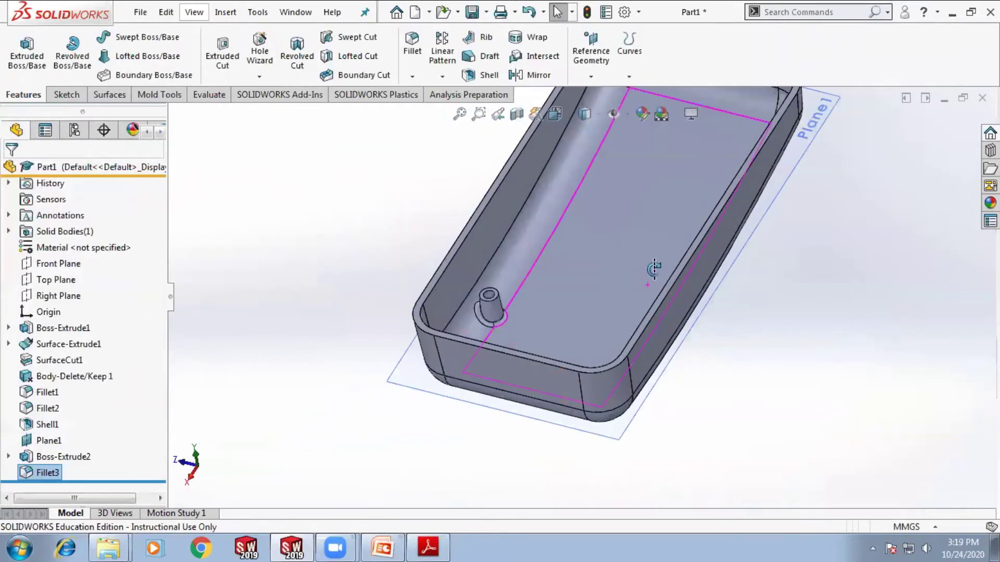
Review the whole housing against the full Side_Mirror PDF sheet and close the PDF
middle_click_drag(767, 260, 726, 296)
scroll(721, 248, "up", 2)
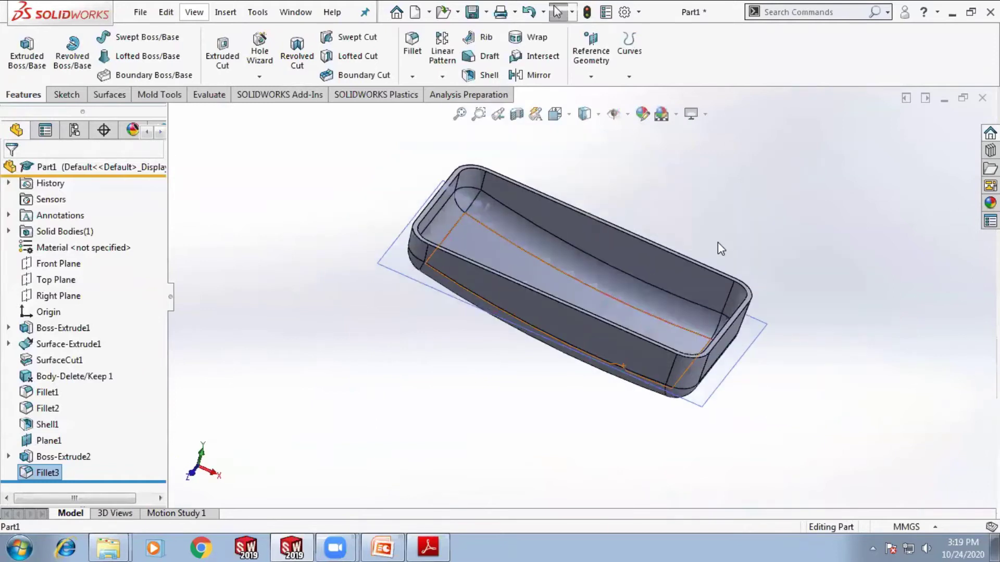
key("alt+Tab")
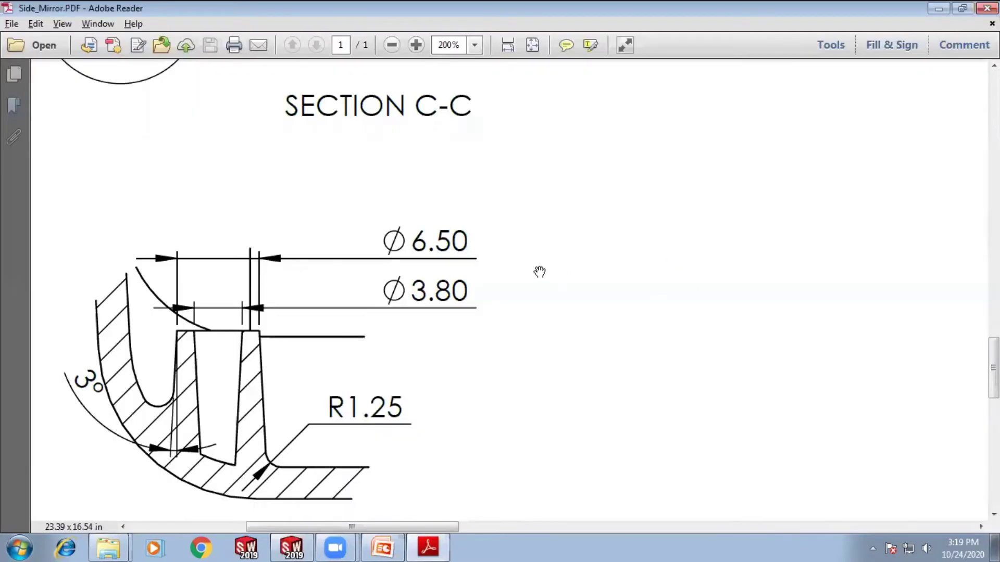
scroll(509, 271, "down", 5, "ctrl")
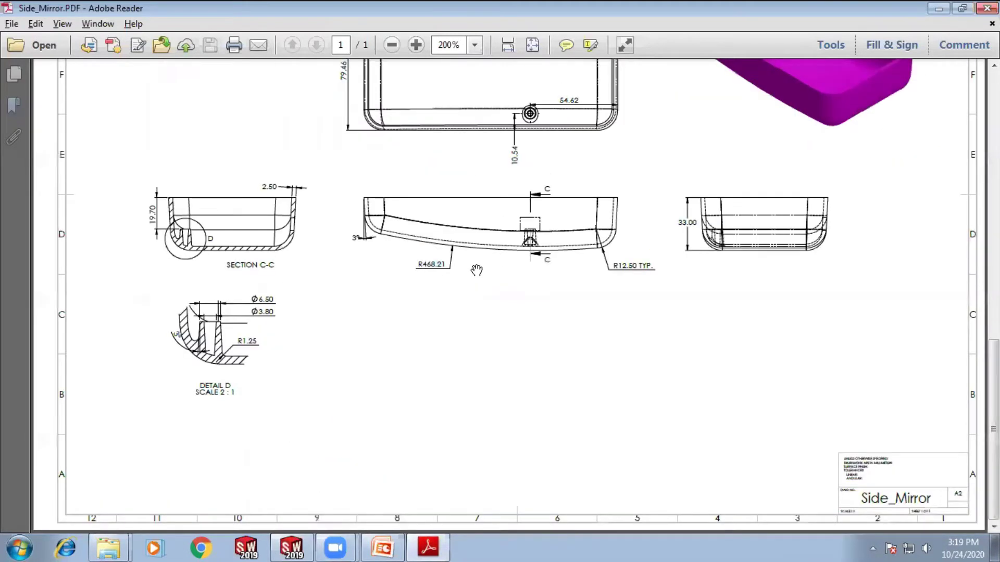
scroll(477, 271, "down", 1, "ctrl")
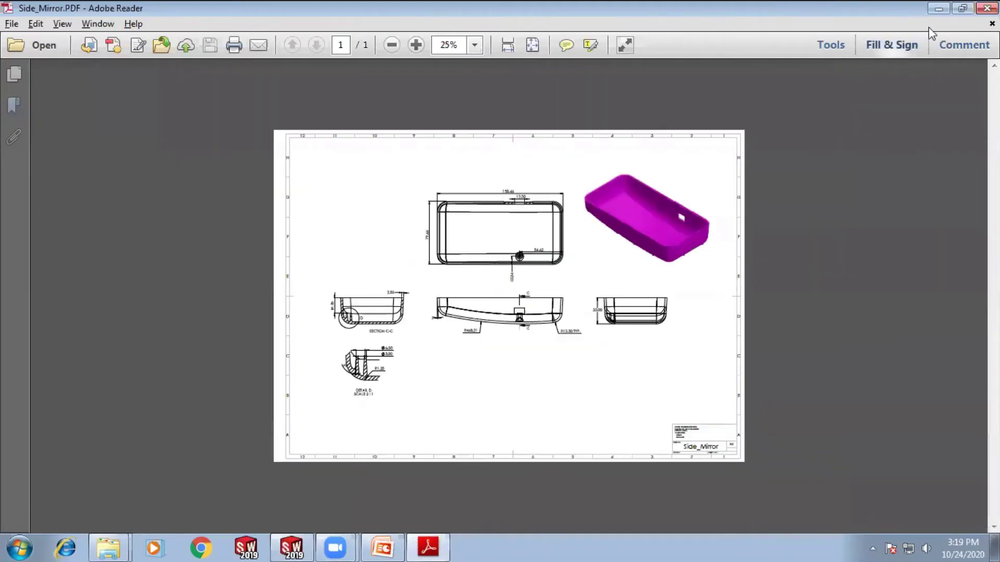
left_click(987, 8)
scroll(662, 198, "up", 2)
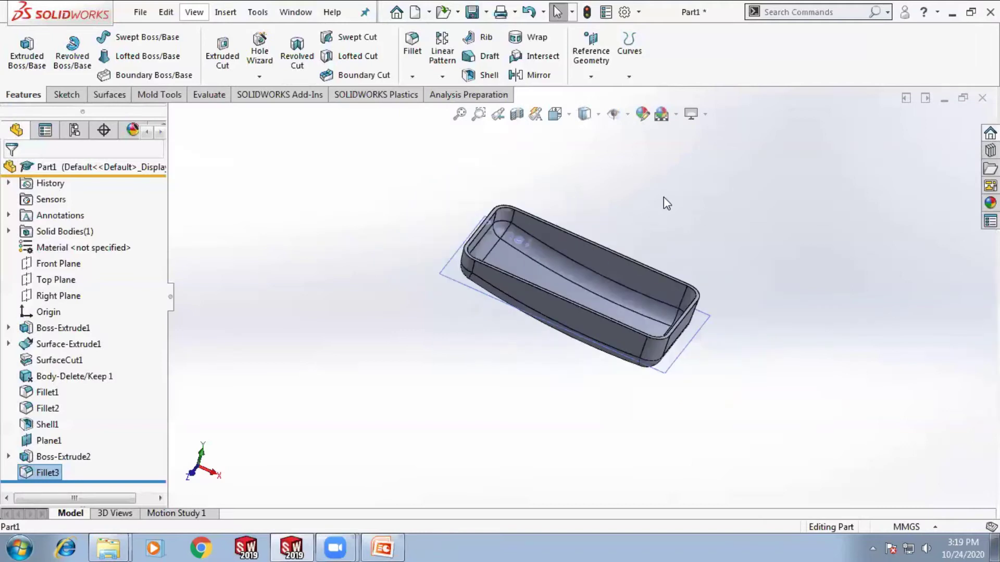
left_click(654, 209)
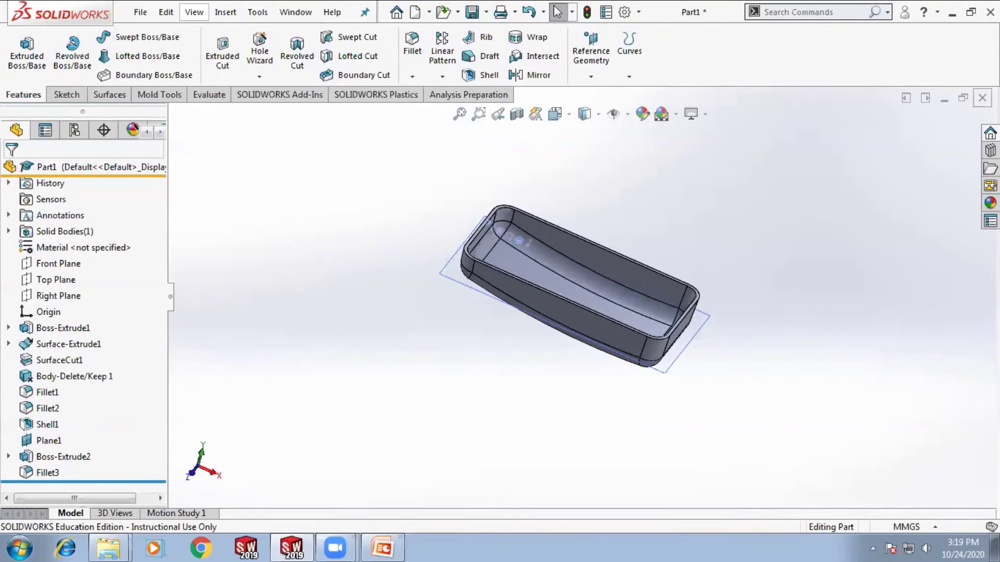
Close the modeled part, saving it to the Desktop under the file name sd
left_click(982, 98)
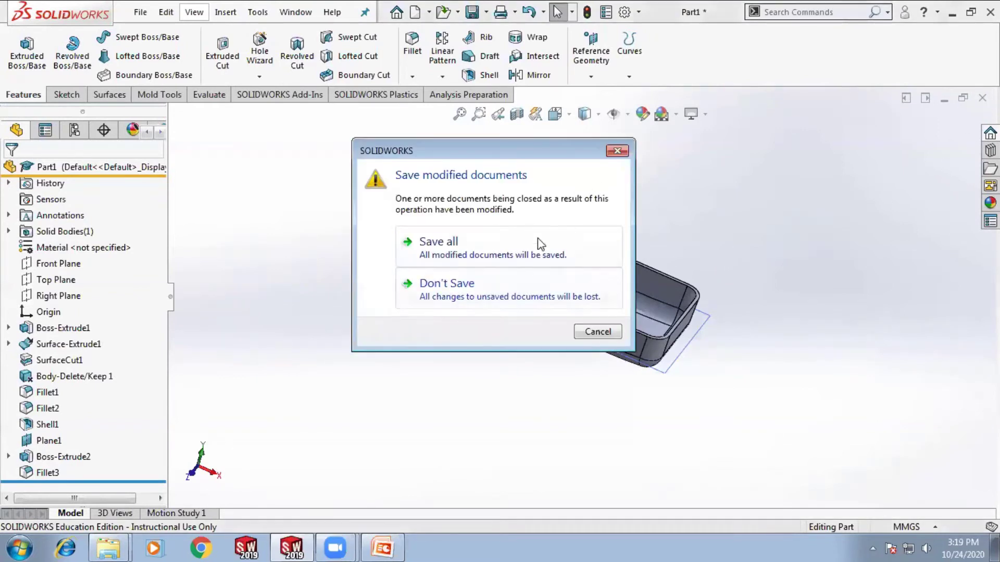
left_click(510, 255)
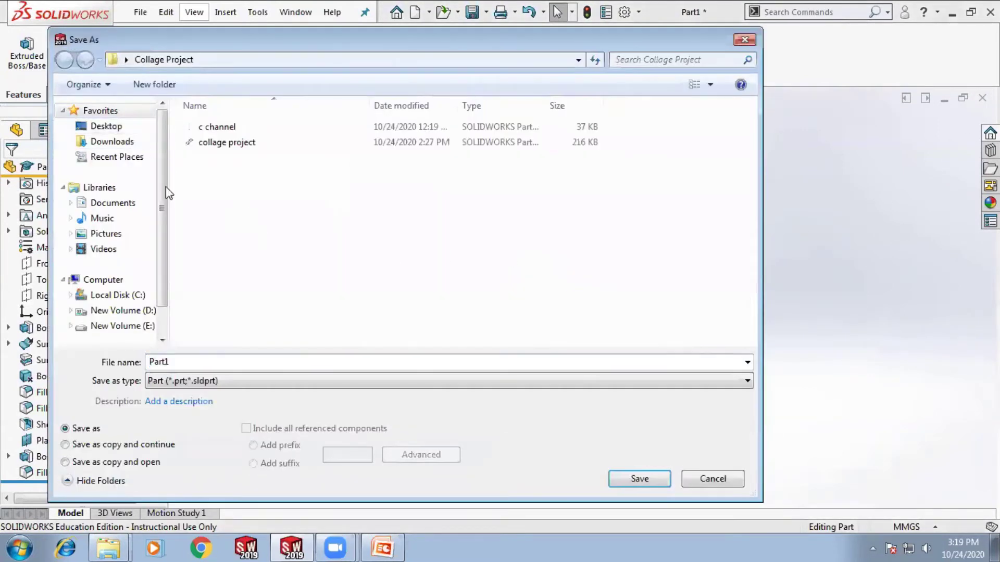
left_click(111, 127)
left_click(226, 363)
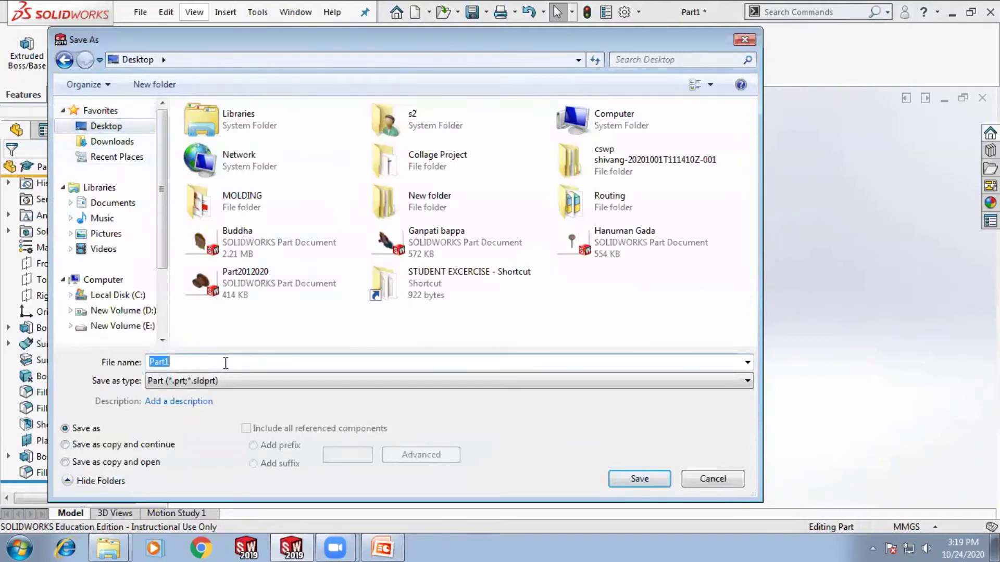
type("sd")
key("Return")
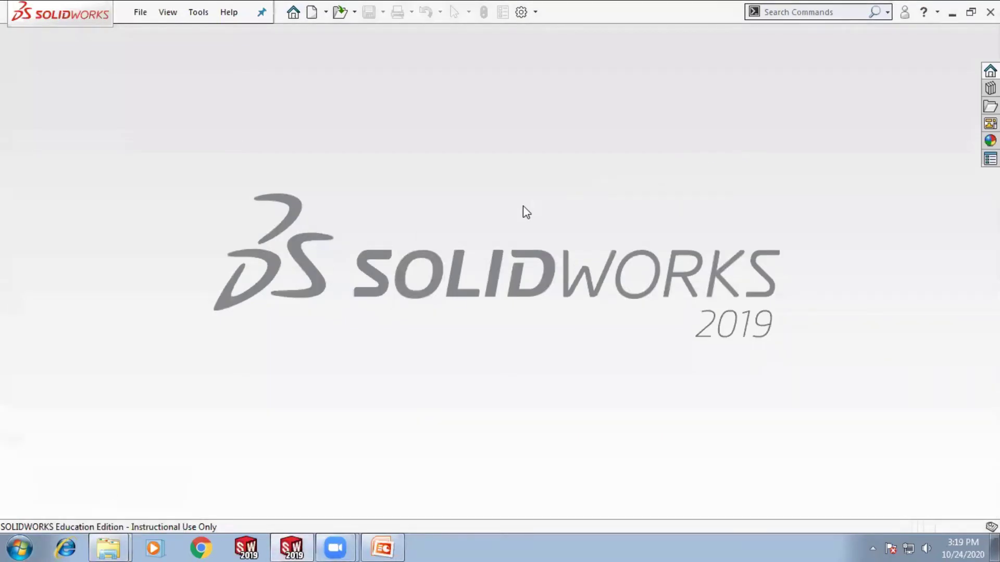
Open the 57 KB Side_Mirror import file from the _SAMPLE MODEL folder and dismiss the journal file warning
mouse_move(113, 546)
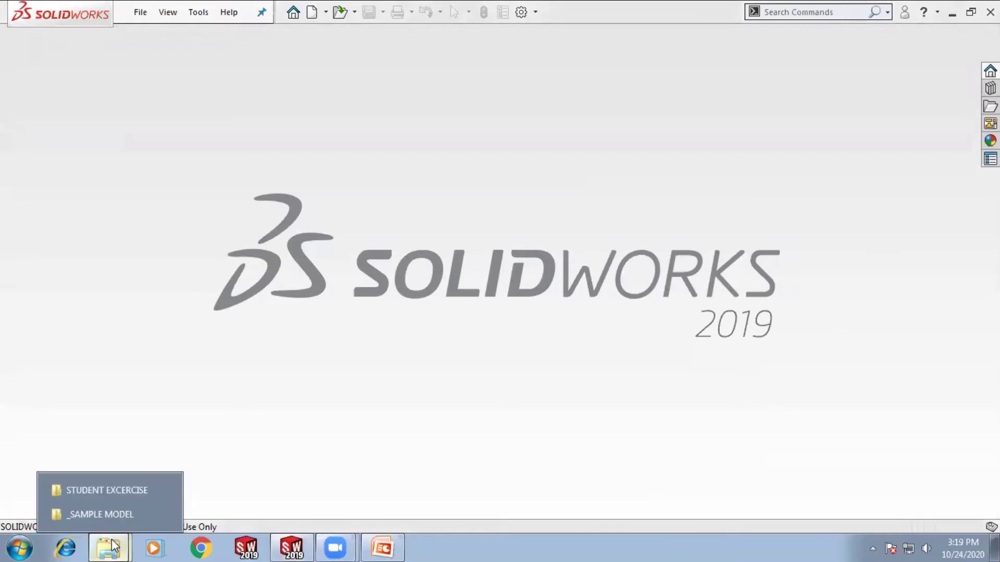
left_click(100, 514)
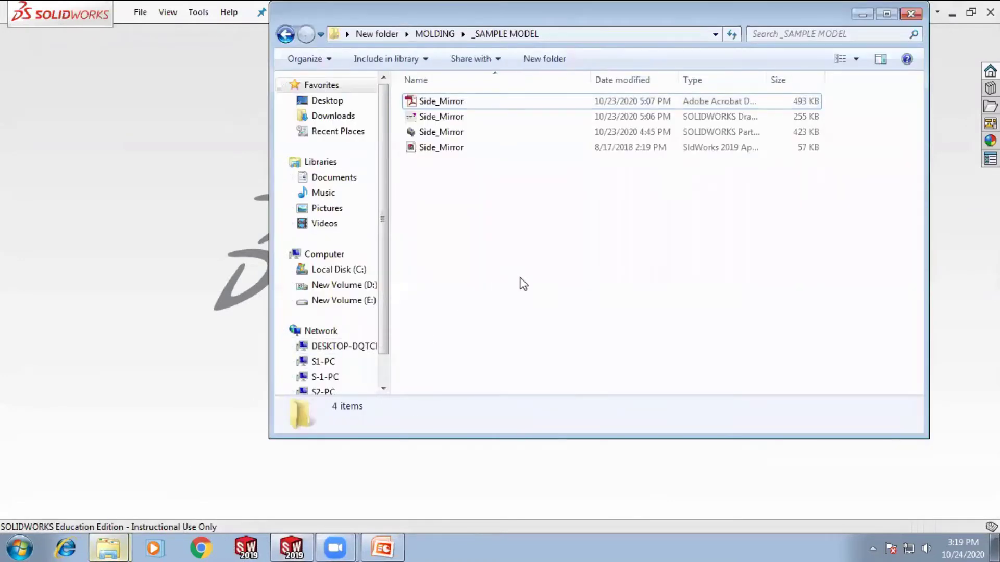
left_click(465, 150)
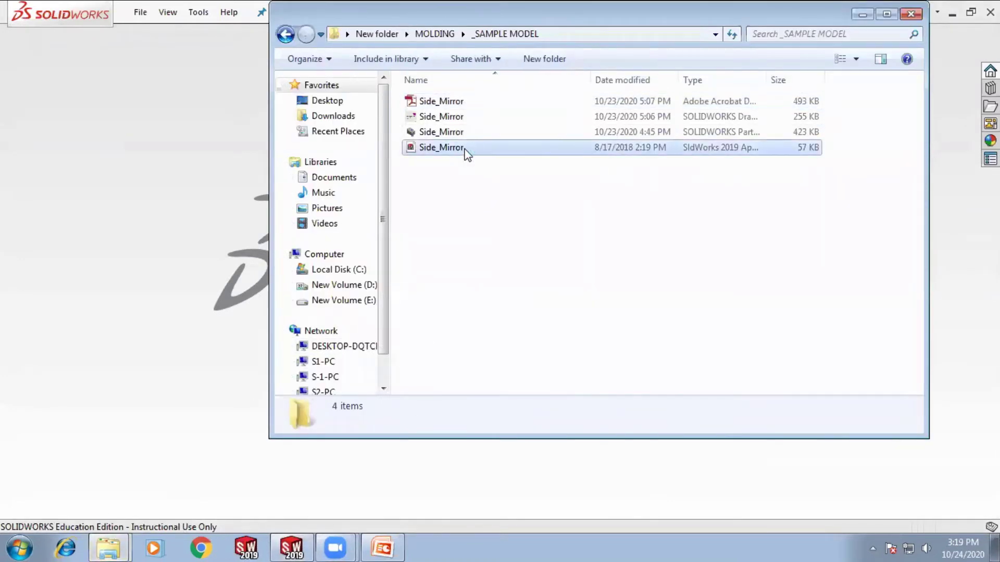
double_click(465, 149)
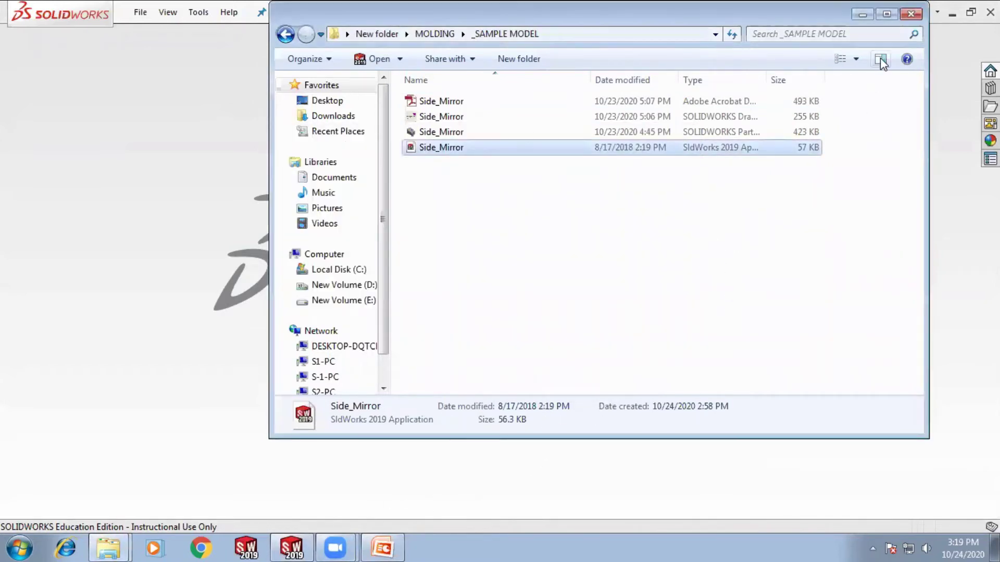
left_click(862, 14)
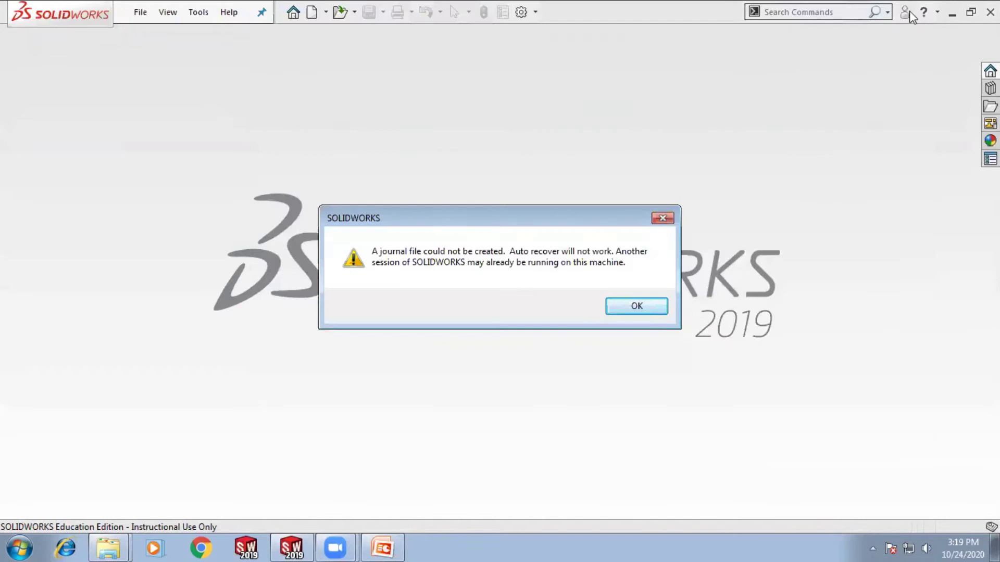
left_click(612, 312)
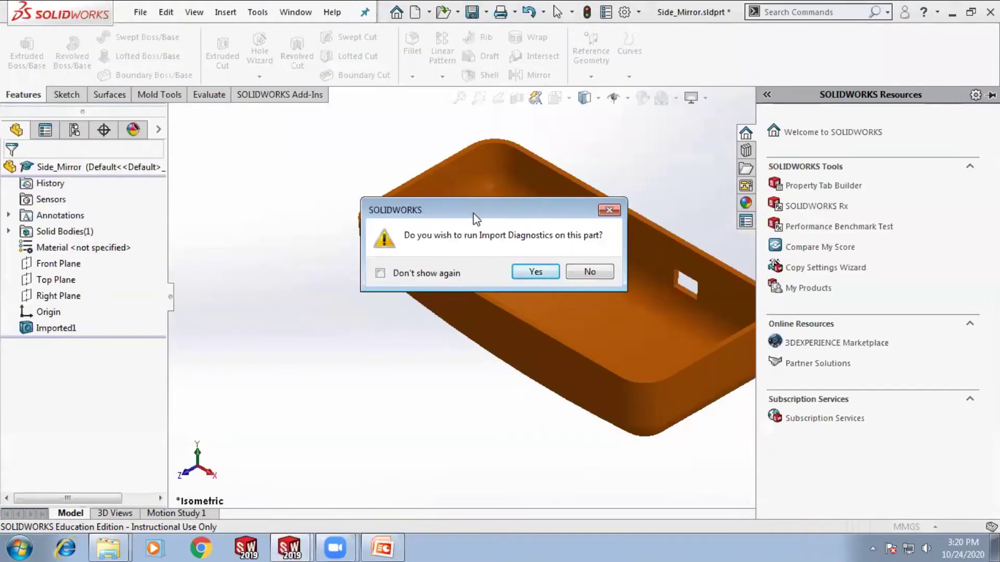
Decline both Import Diagnostics and FeatureWorks feature recognition for the imported Side_Mirror part
left_click_drag(475, 218, 319, 216)
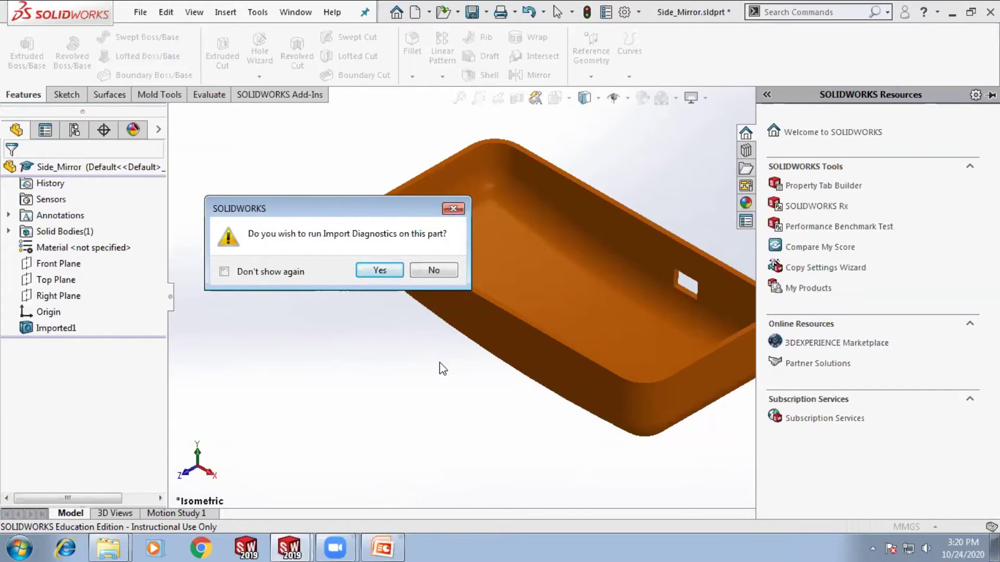
left_click(443, 270)
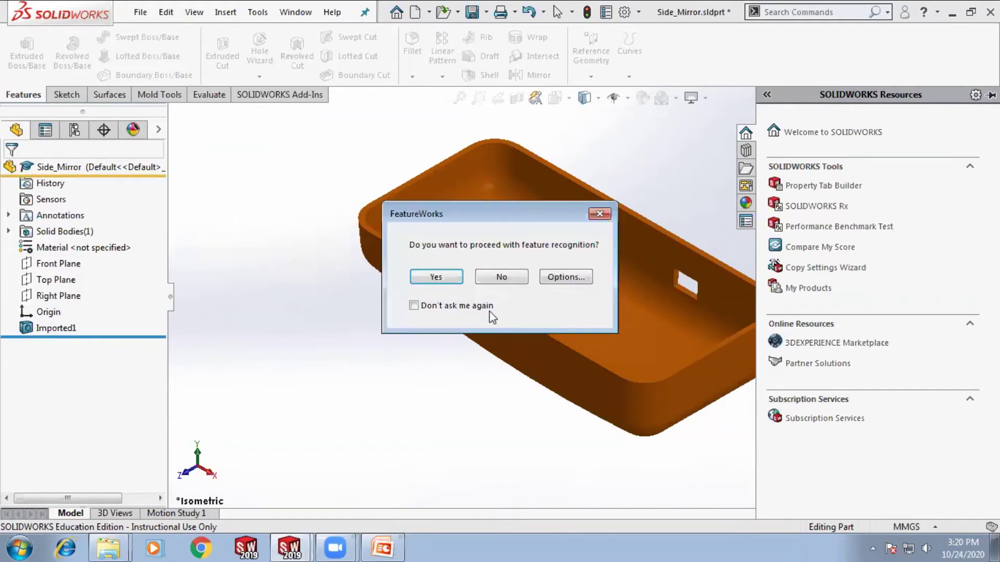
left_click(501, 277)
scroll(670, 257, "down", 3)
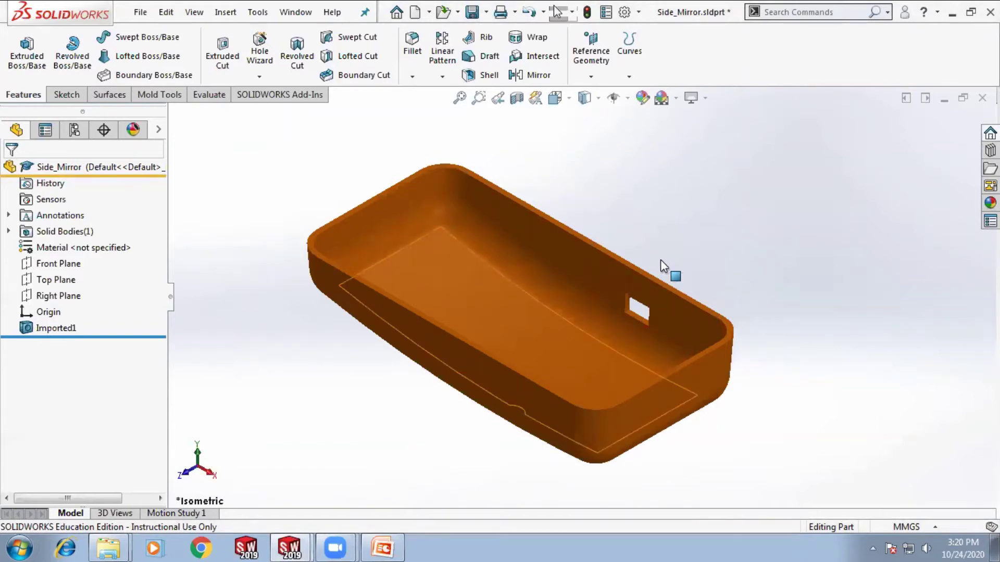
scroll(594, 318, "down", 7)
scroll(676, 297, "up", 4)
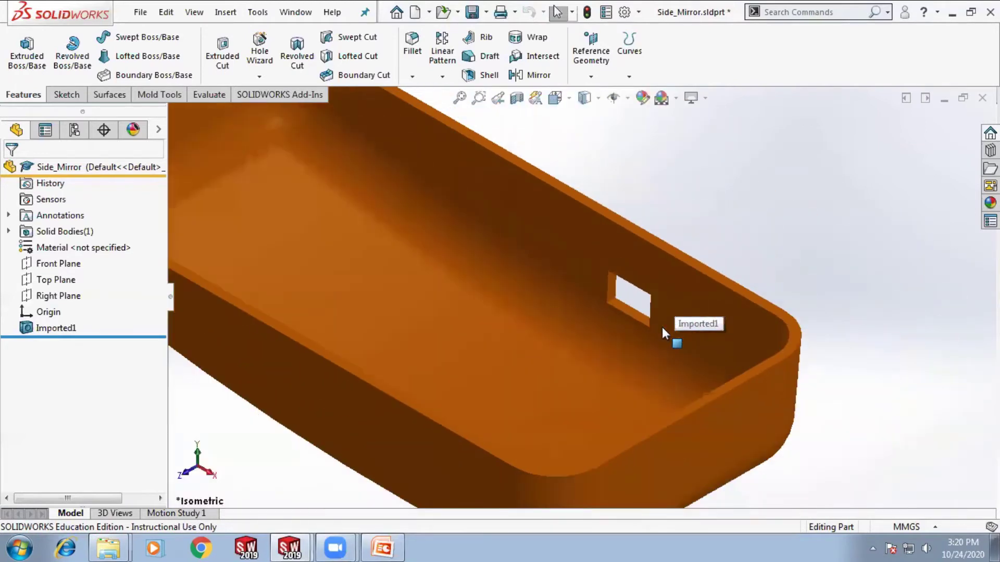
scroll(708, 208, "up", 3)
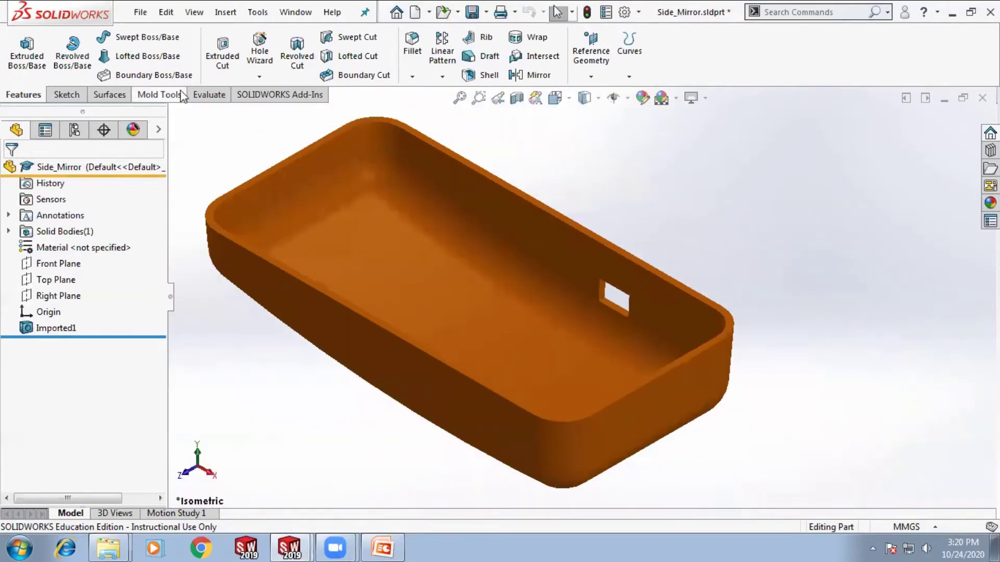
Run Import Diagnostics on the imported body to check for faulty faces and gaps, and leave the command without changes
left_click(209, 95)
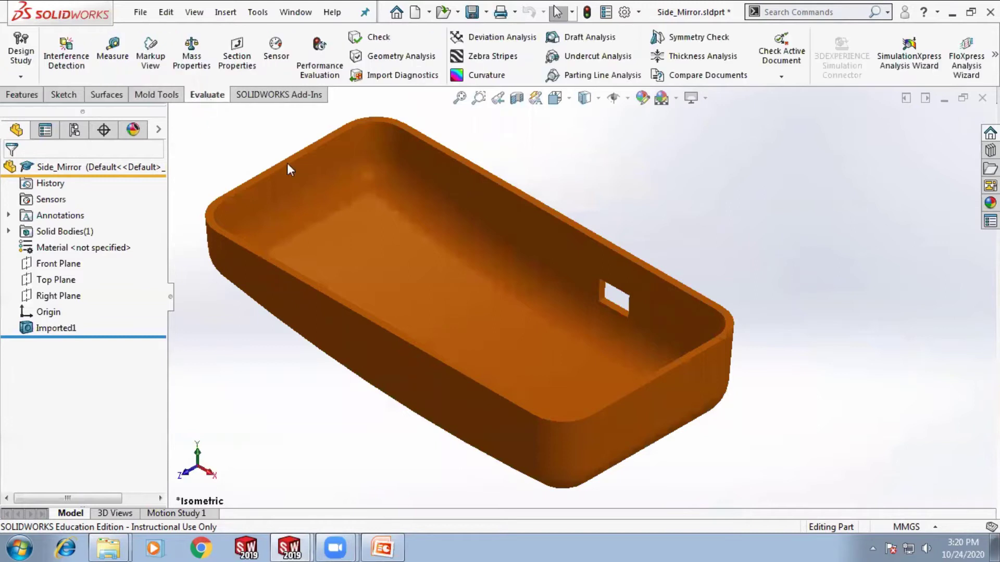
left_click(386, 76)
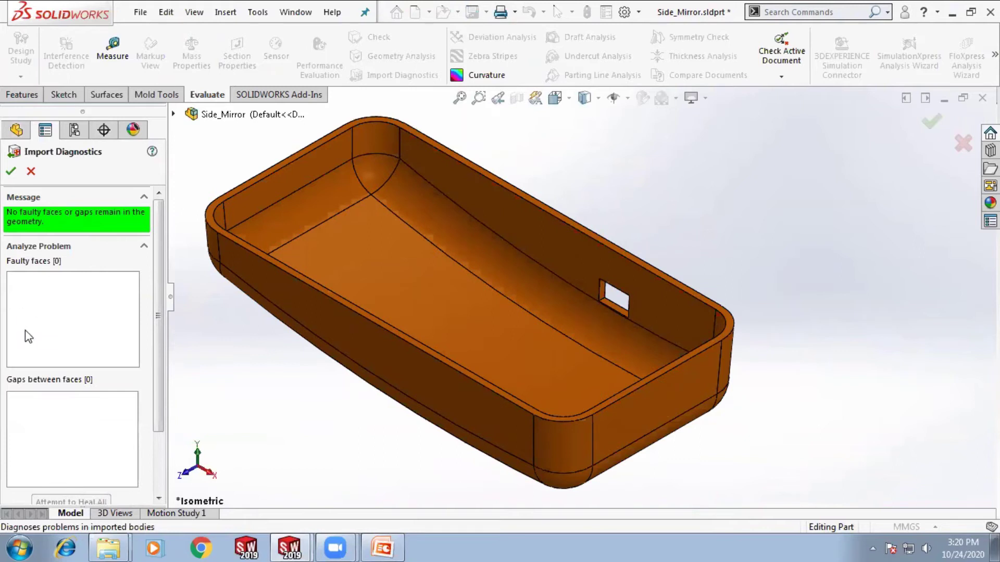
left_click_drag(159, 318, 155, 421)
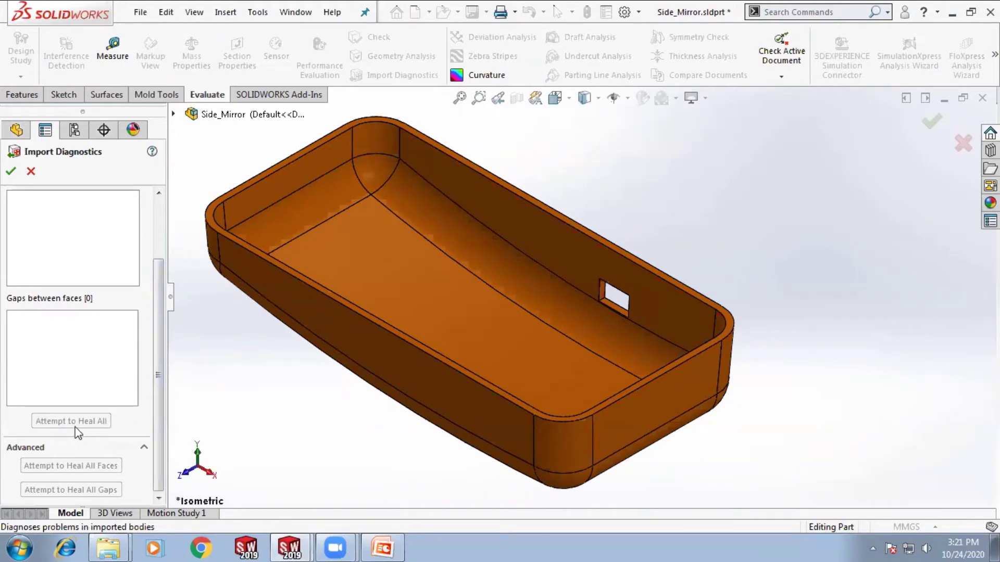
left_click(31, 171)
scroll(469, 302, "up", 5)
scroll(427, 250, "down", 3)
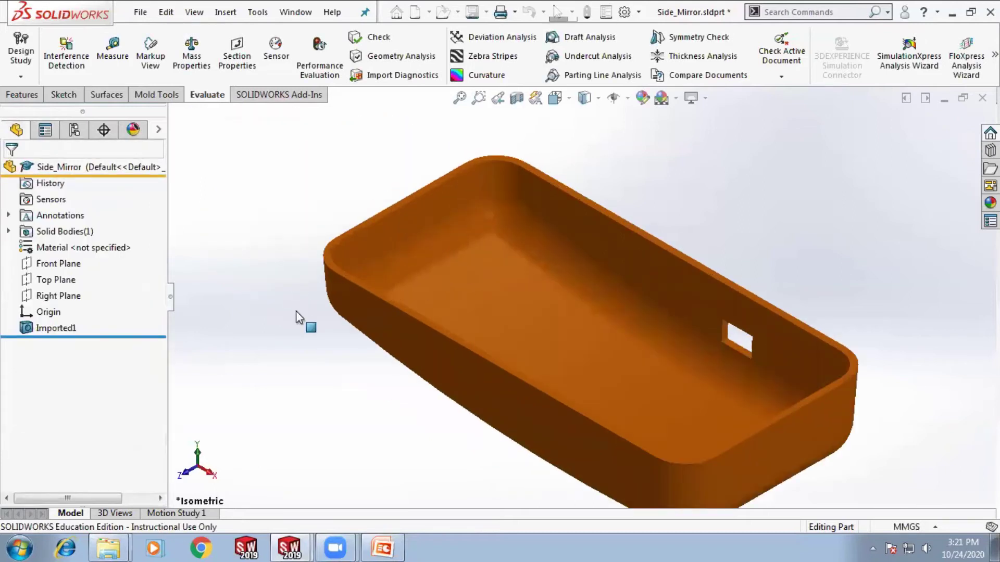
Examine the imported housing from several angles, including its hollow internal boss and the rectangular opening in the side wall
left_click(55, 328)
middle_click_drag(521, 276, 598, 286)
scroll(696, 381, "up", 3)
middle_click_drag(698, 381, 685, 273)
left_click(736, 257)
scroll(705, 310, "down", 2)
middle_click_drag(704, 310, 547, 380)
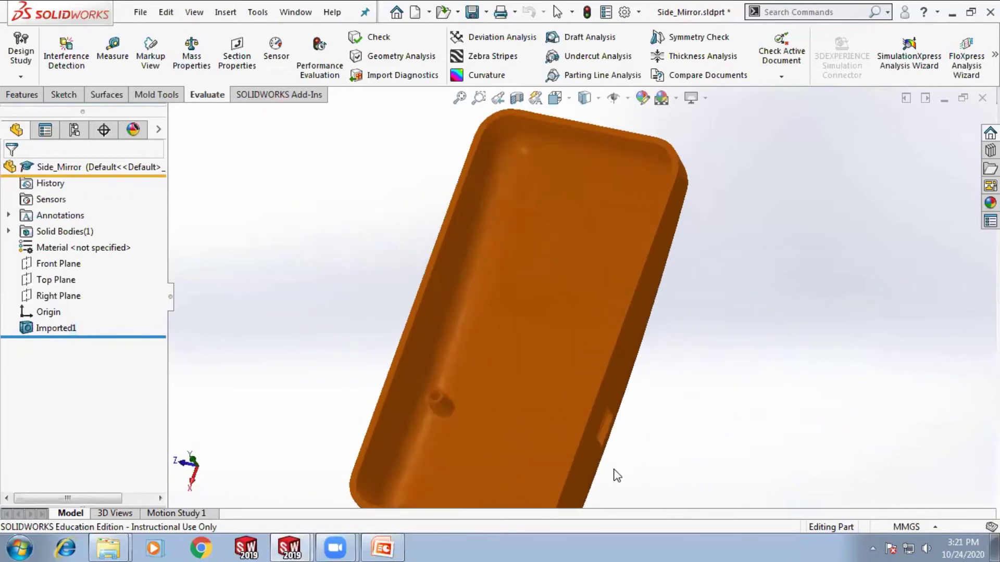
scroll(452, 393, "down", 6)
middle_click_drag(425, 338, 439, 273)
mouse_move(441, 319)
middle_mouse_down()
mouse_move(464, 361)
mouse_move(464, 514)
mouse_move(460, 342)
mouse_move(451, 331)
middle_mouse_up()
scroll(444, 331, "up", 8)
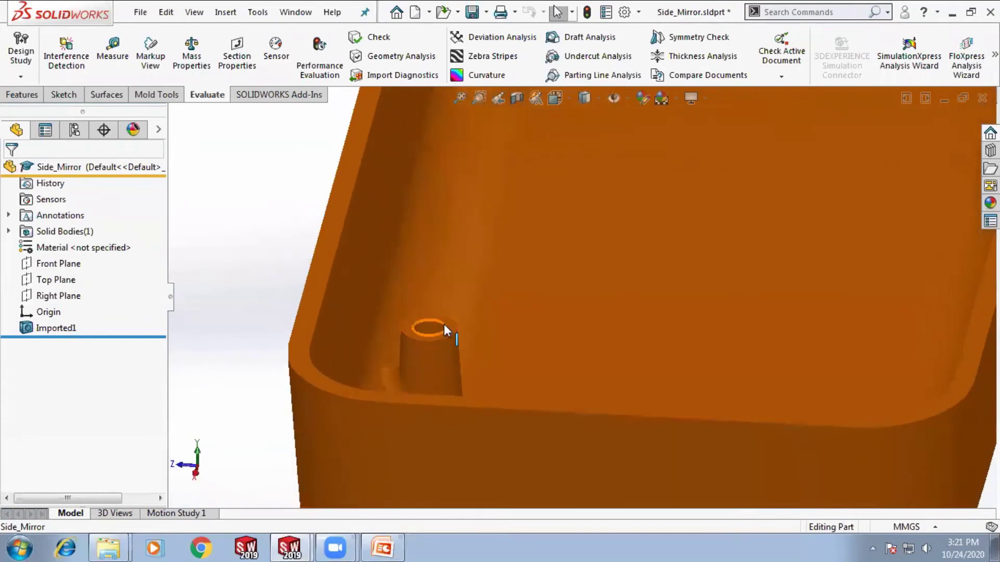
middle_click_drag(695, 332, 549, 186)
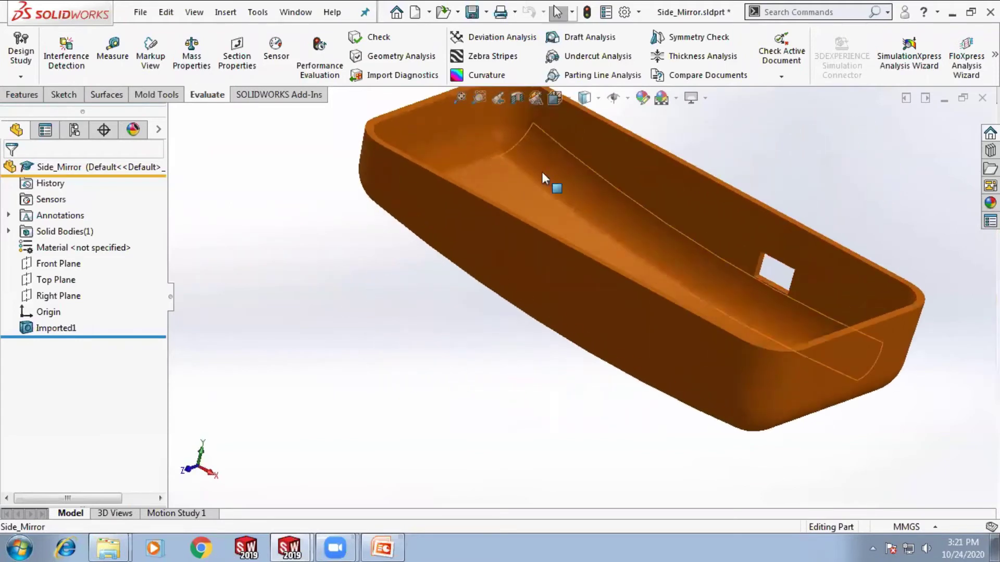
Display the imported housing shaded with edges and switch back to the _SAMPLE MODEL folder
left_click(585, 98)
left_click(585, 120)
mouse_move(755, 151)
middle_mouse_down()
mouse_move(779, 244)
mouse_move(727, 201)
mouse_move(696, 212)
mouse_move(699, 187)
middle_mouse_up()
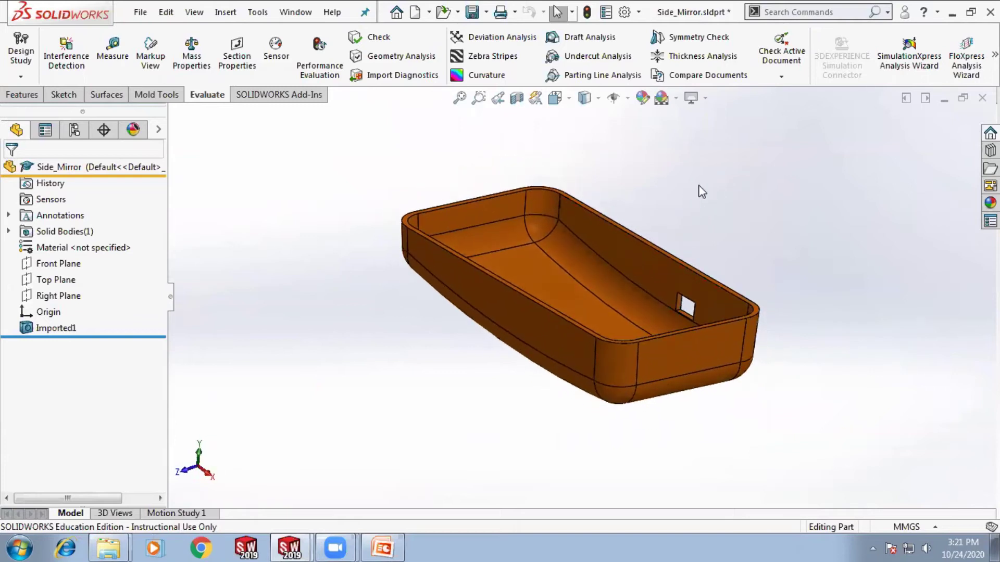
key("alt+Tab")
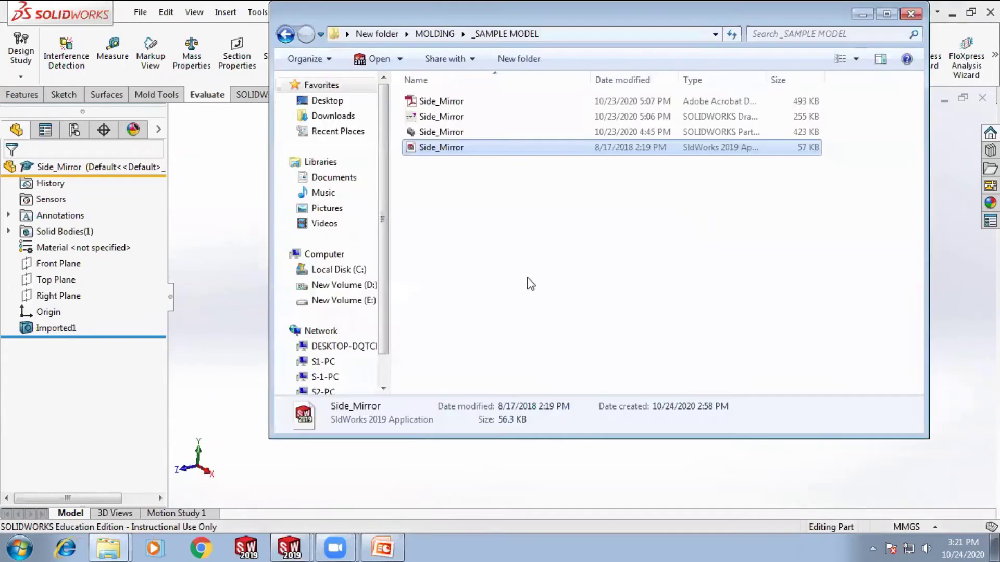
Review the mold design stages on the SOLIDWORKS MOLD slide in PowerPoint and switch back to the Side_Mirror part in SOLIDWORKS
key("alt+Tab")
left_click(383, 548)
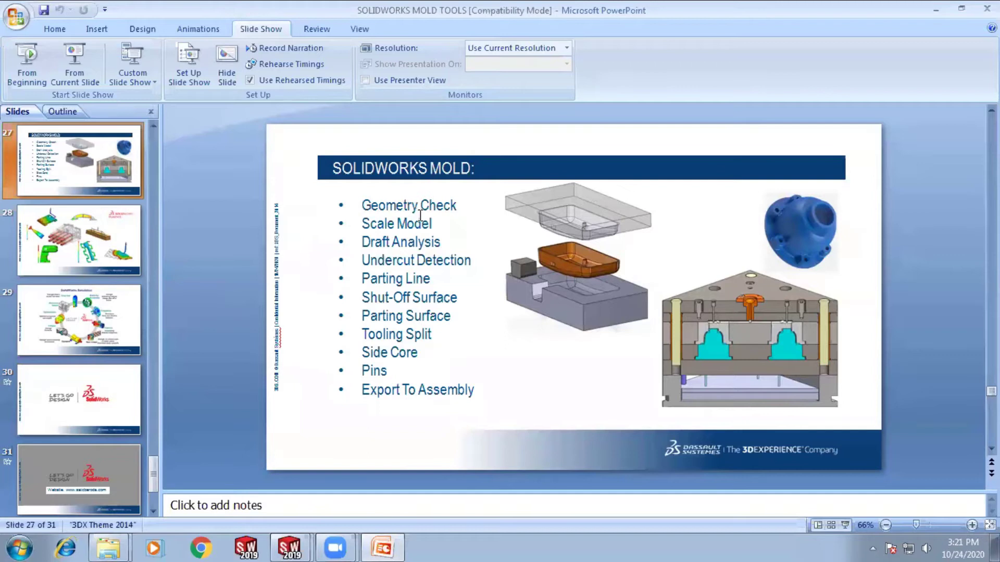
key("alt+Tab")
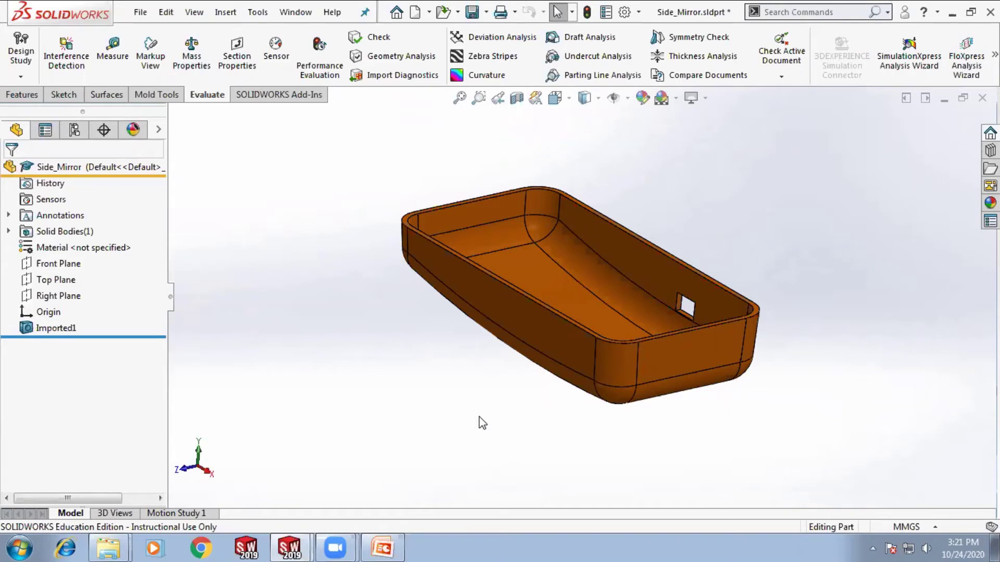
Find the Scale command by search and scale the imported housing uniformly about its centroid
left_click(802, 13)
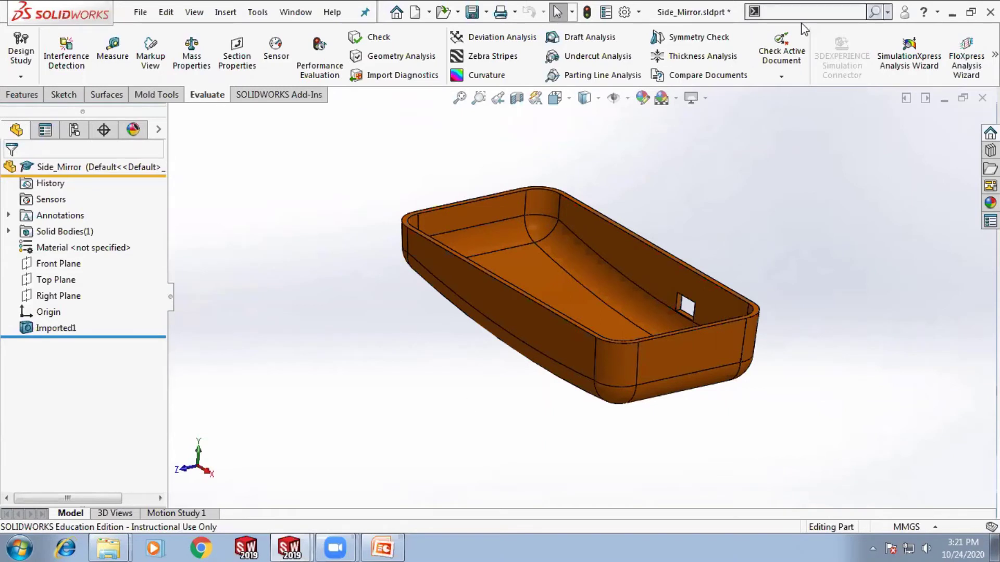
type("sc")
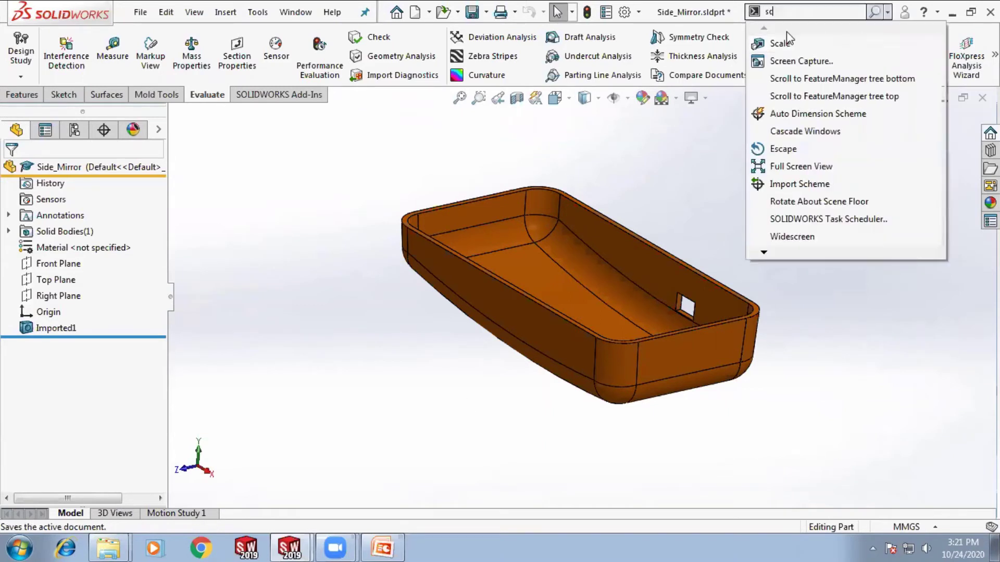
left_click(780, 44)
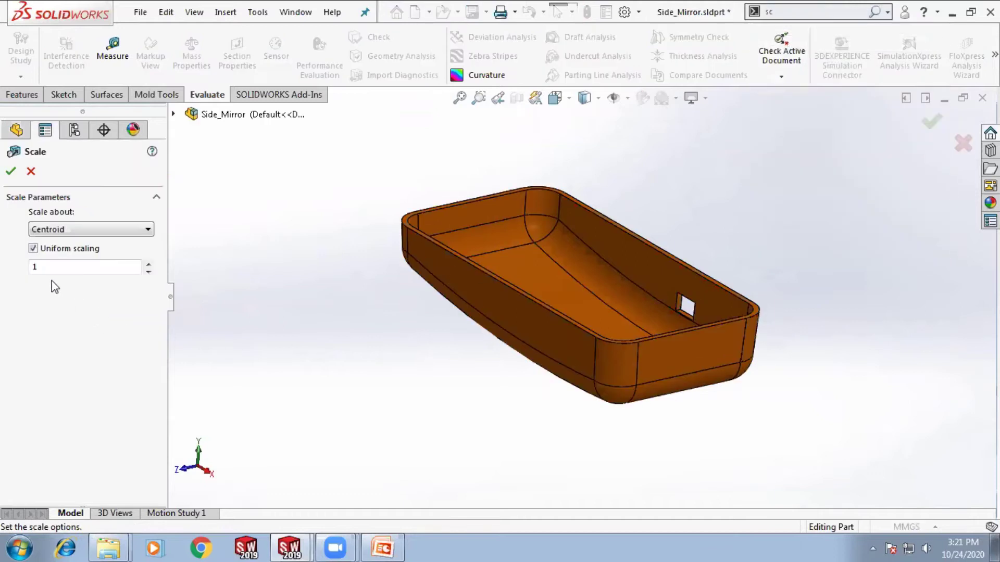
double_click(61, 266)
type("1")
left_click(11, 170)
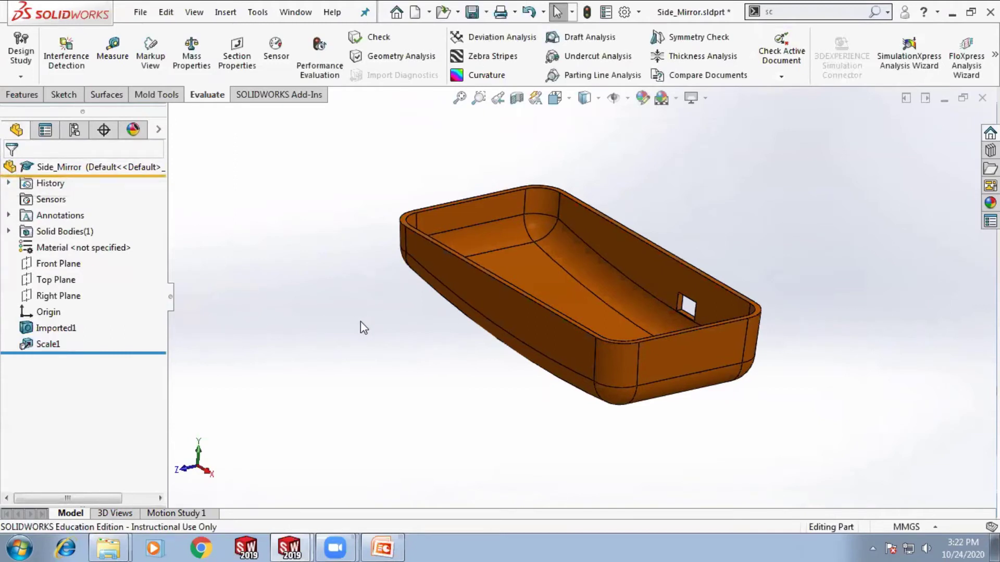
Inspect the scaled housing and consult the mold stages slide in PowerPoint before returning to the part in SOLIDWORKS
middle_click_drag(610, 282, 610, 311)
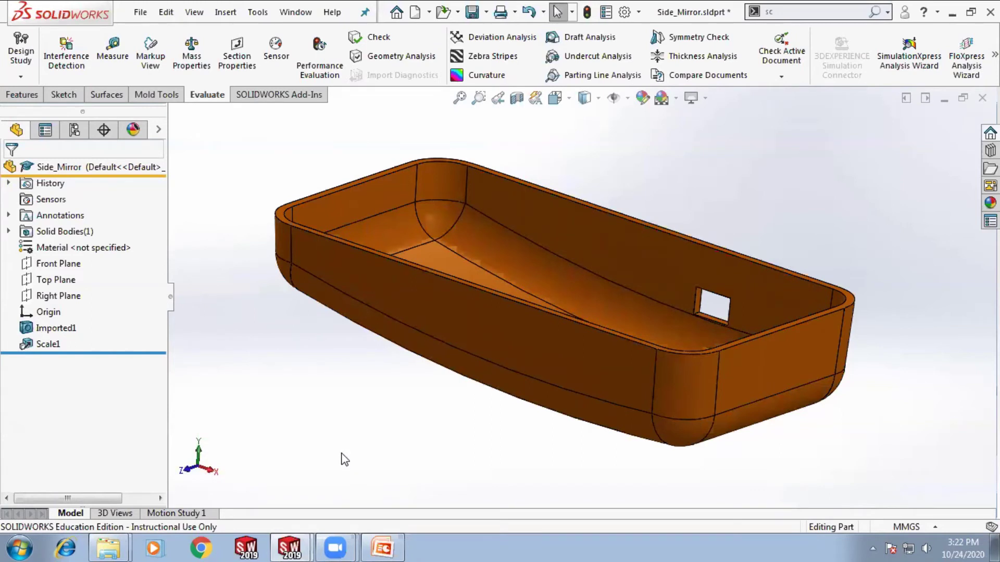
key("f")
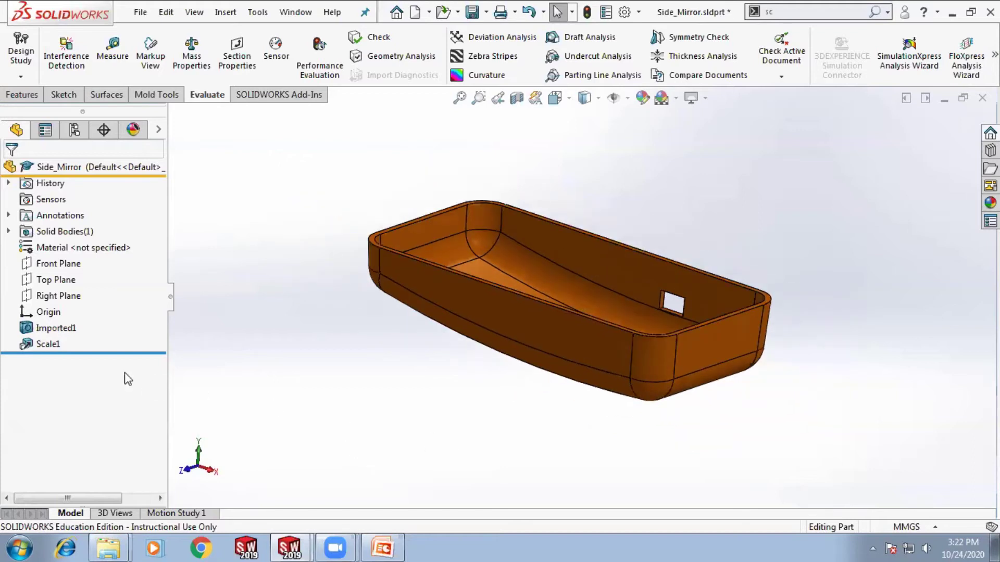
middle_click_drag(398, 348, 398, 361)
key("alt+Tab")
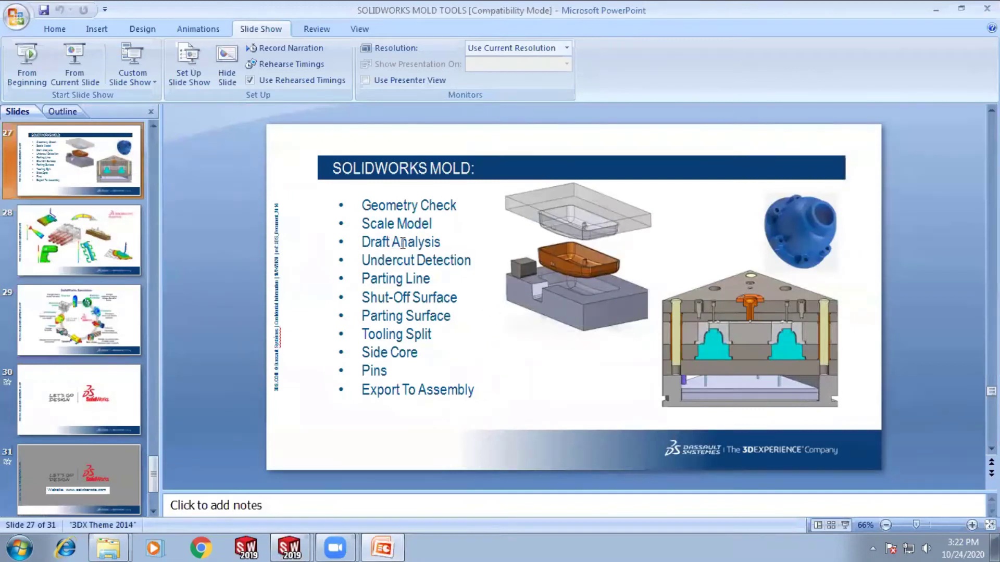
key("alt+Tab")
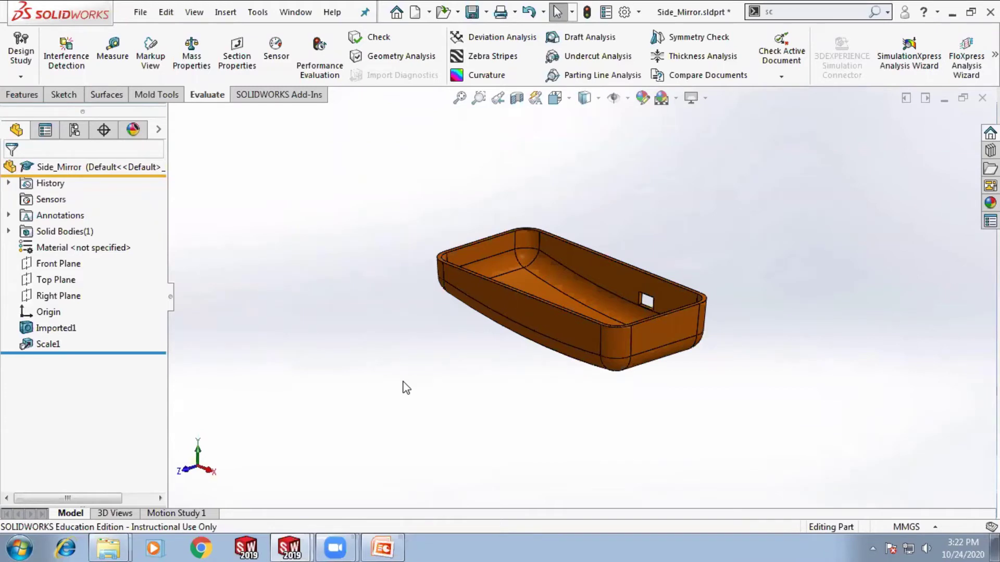
Examine the taper of the housing's outer end wall in the front view and return to an angled view
middle_click_drag(482, 390, 533, 340)
key("space")
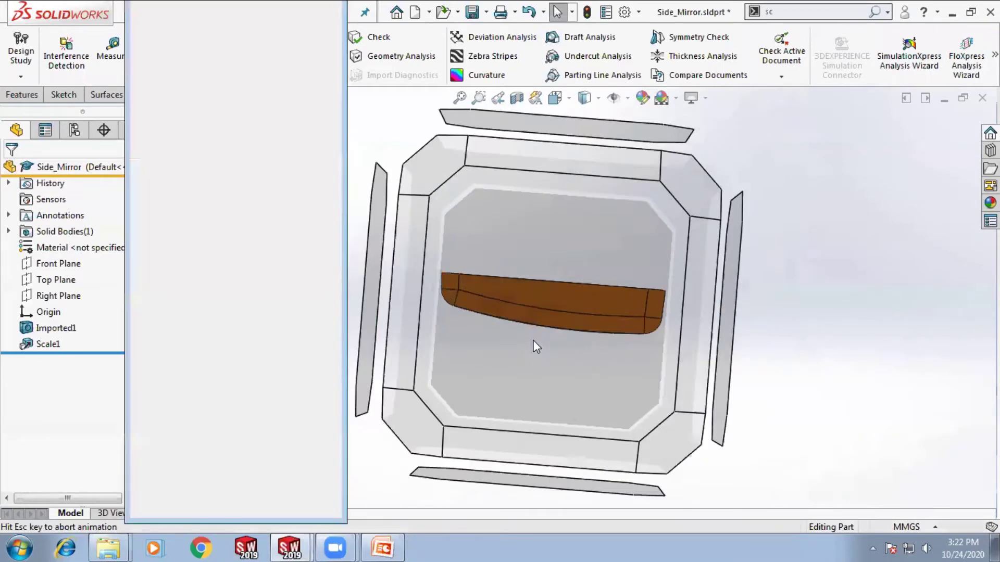
left_click(421, 338)
scroll(376, 252, "down", 2)
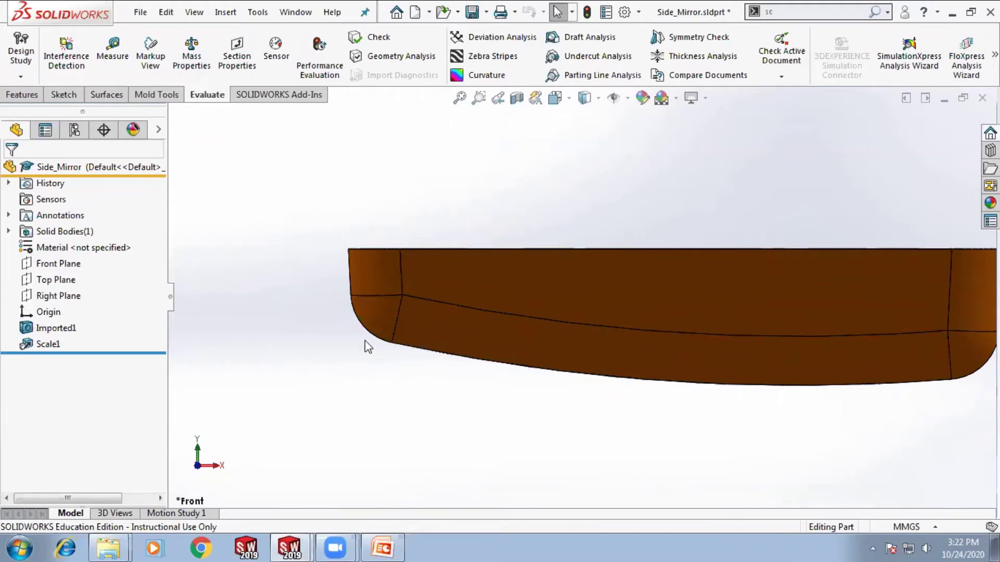
scroll(394, 278, "down", 3)
scroll(394, 279, "up", 2)
scroll(424, 247, "down", 1)
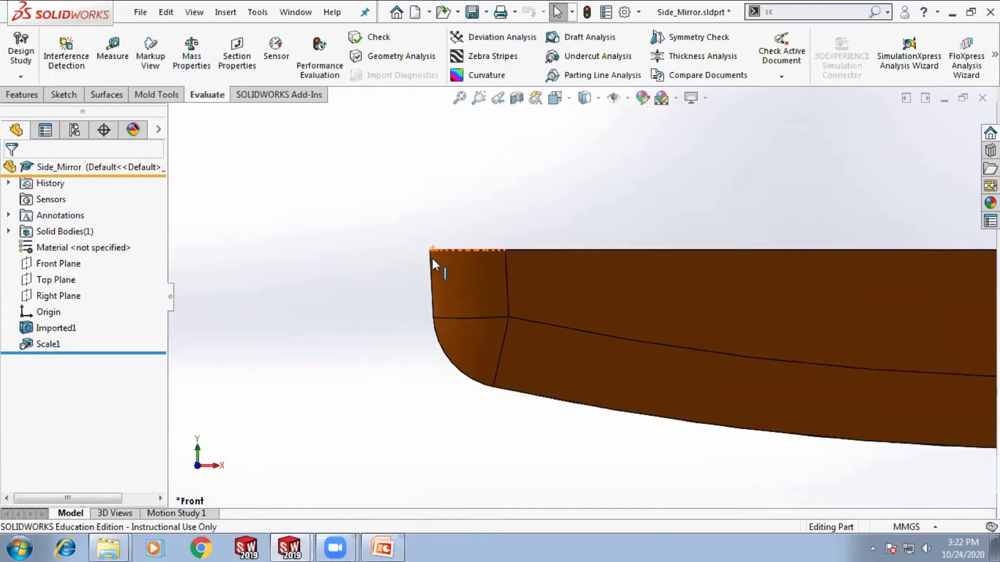
scroll(478, 299, "down", 1)
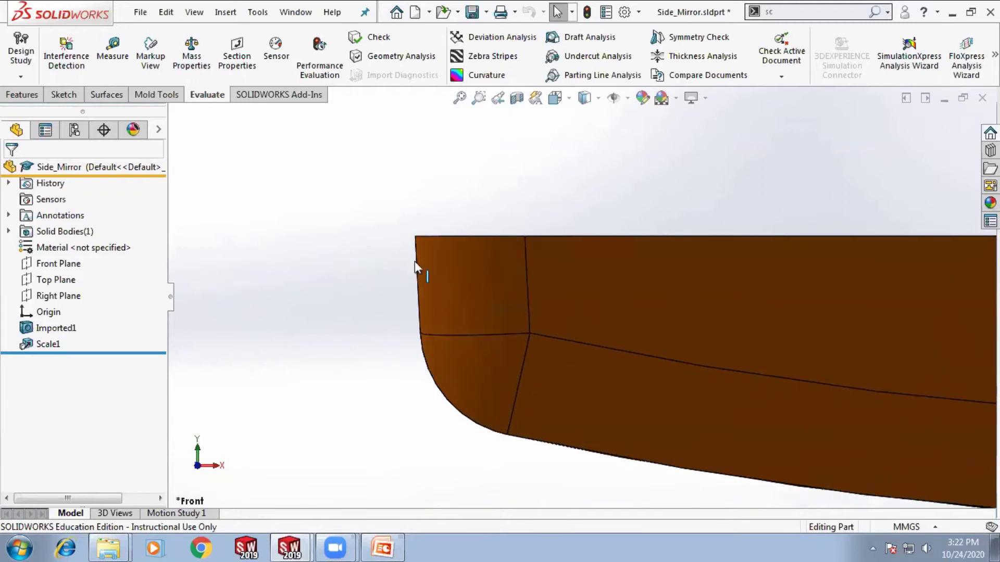
scroll(464, 239, "down", 2)
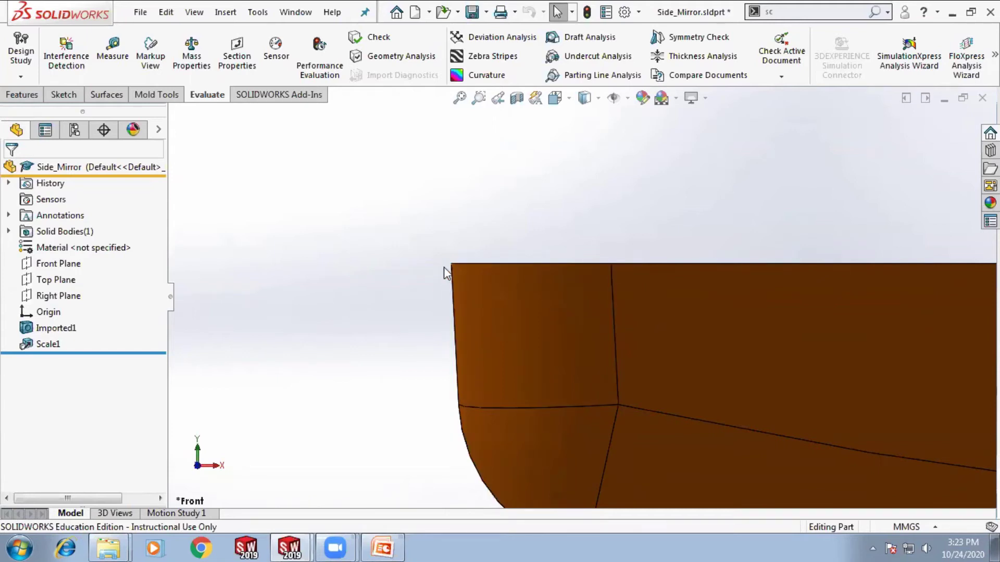
scroll(401, 360, "up", 8)
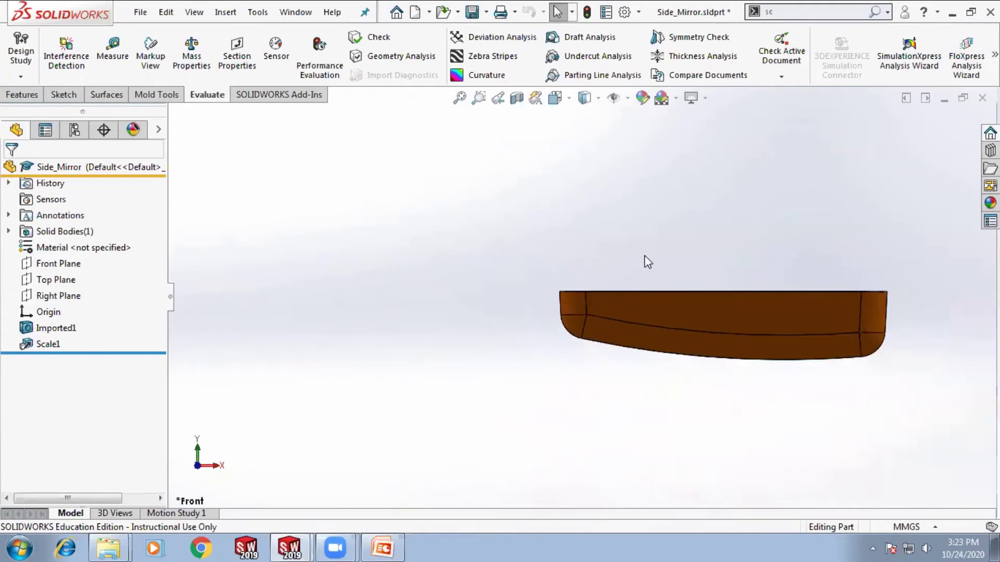
middle_click_drag(766, 281, 781, 312)
scroll(716, 250, "down", 5)
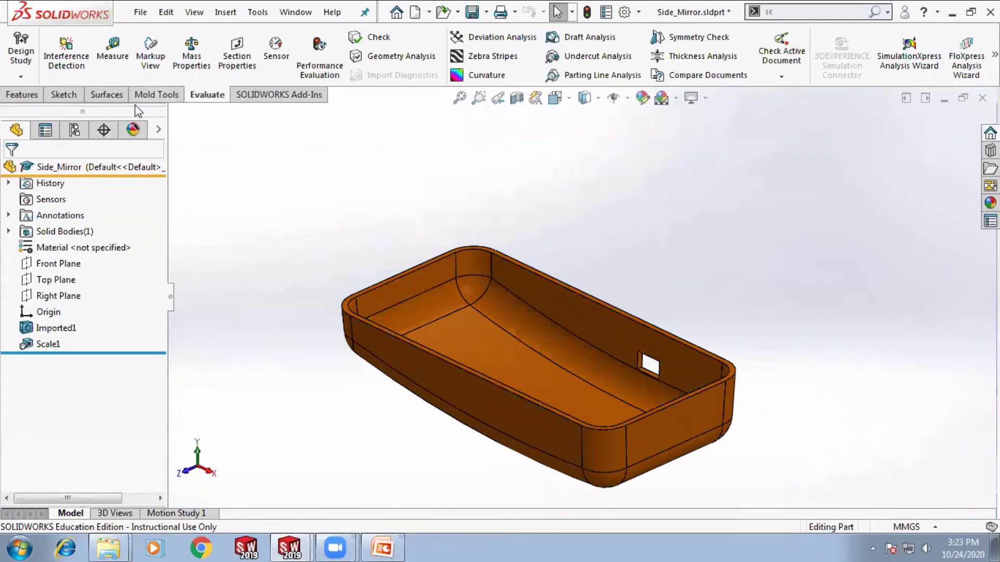
Check the mass of the scaled housing with Mass Properties and close the report
left_click(153, 95)
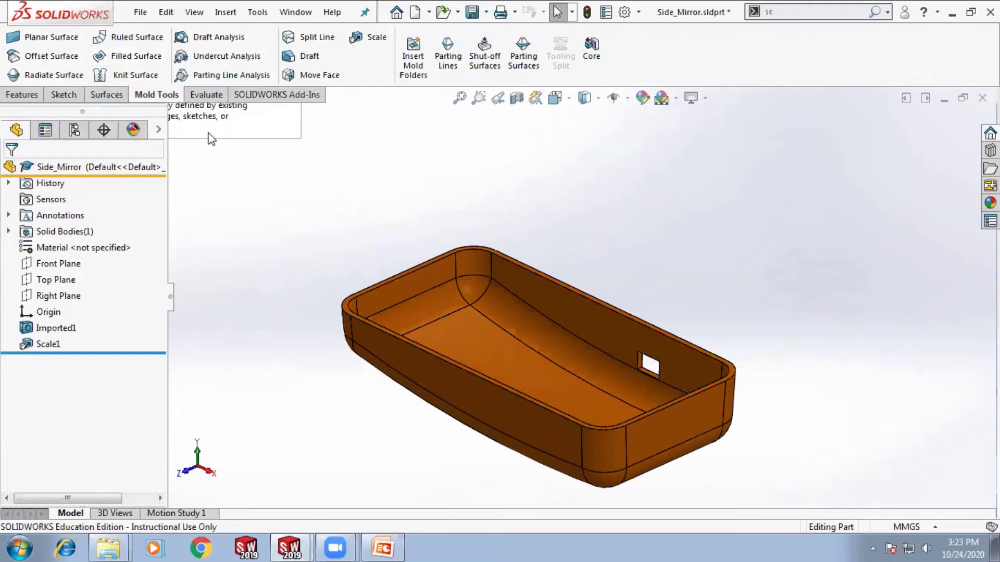
left_click(211, 95)
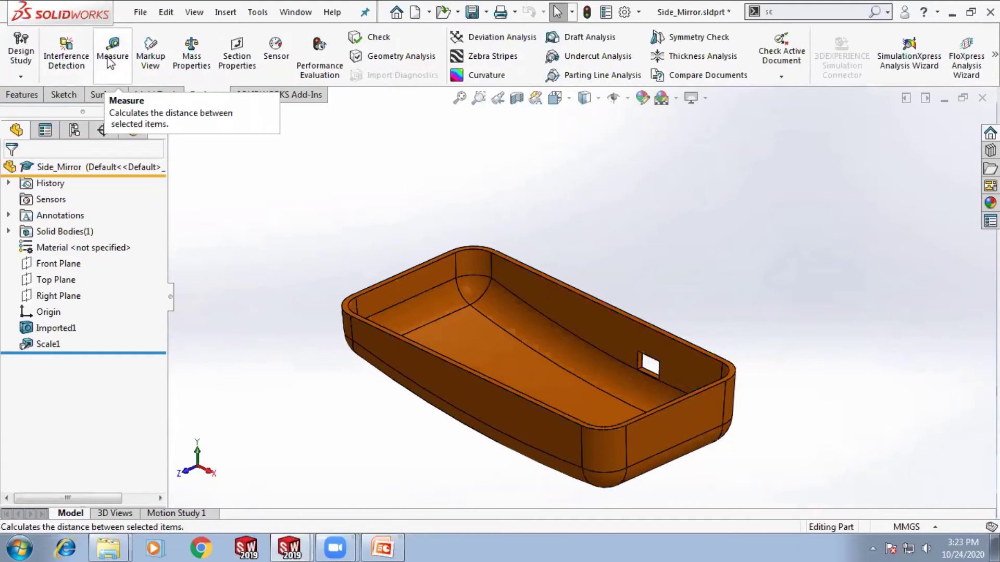
left_click(191, 52)
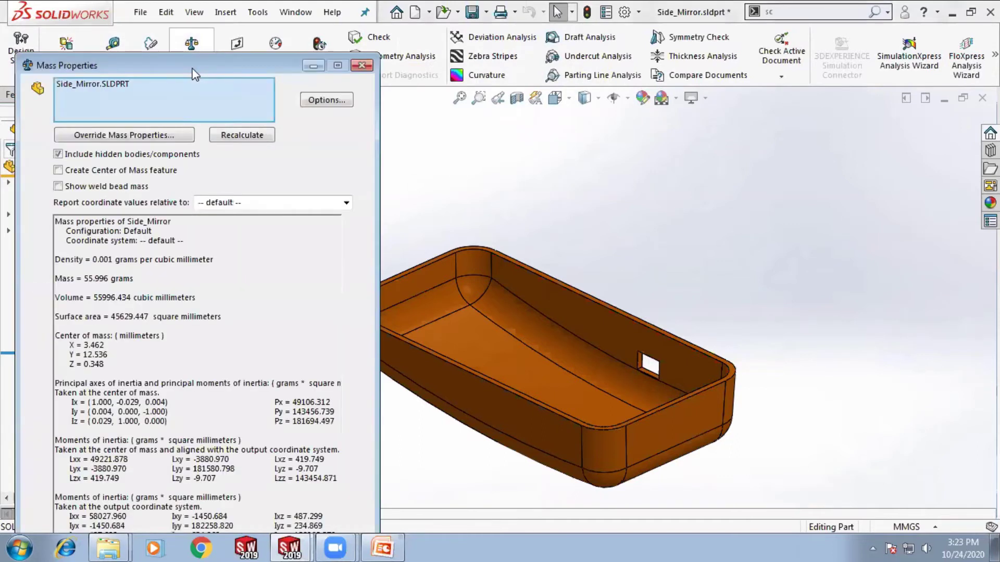
left_click_drag(85, 278, 143, 279)
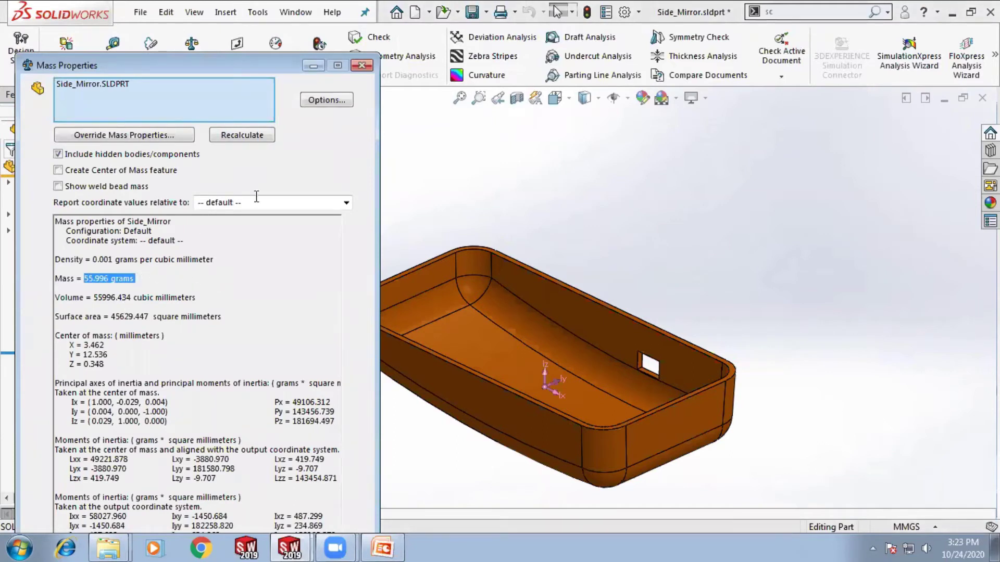
left_click(362, 65)
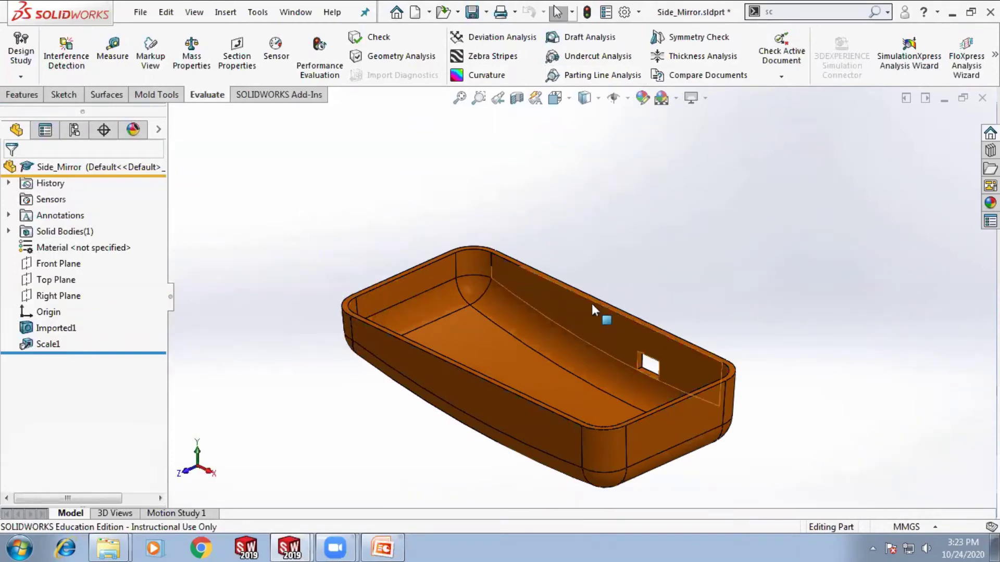
Run Draft Analysis with the housing's flat rim face as the direction of pull and the draft angle set to 2 degrees
scroll(595, 307, "up", 1)
scroll(652, 265, "down", 1)
left_click(577, 39)
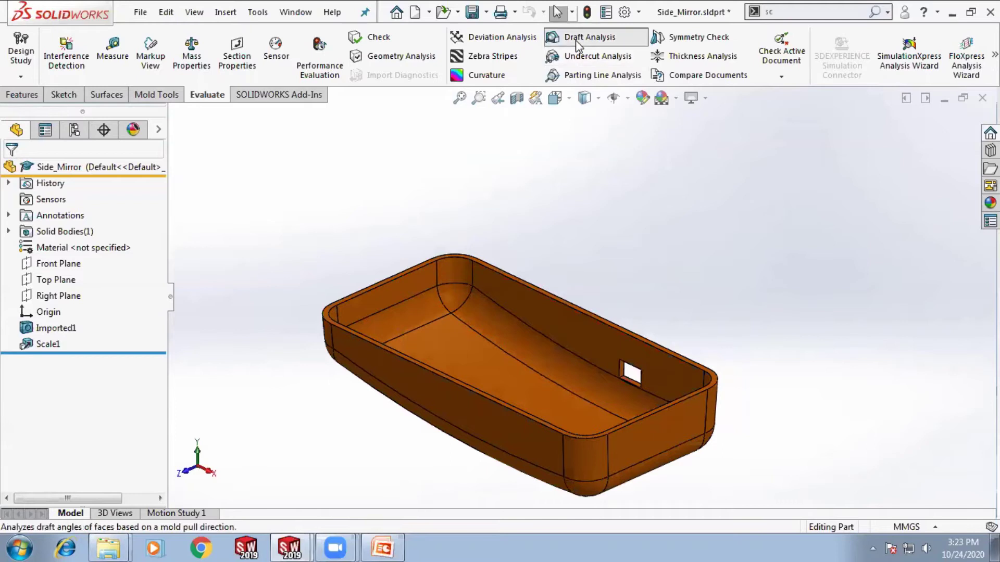
scroll(407, 289, "down", 2)
scroll(409, 287, "down", 3)
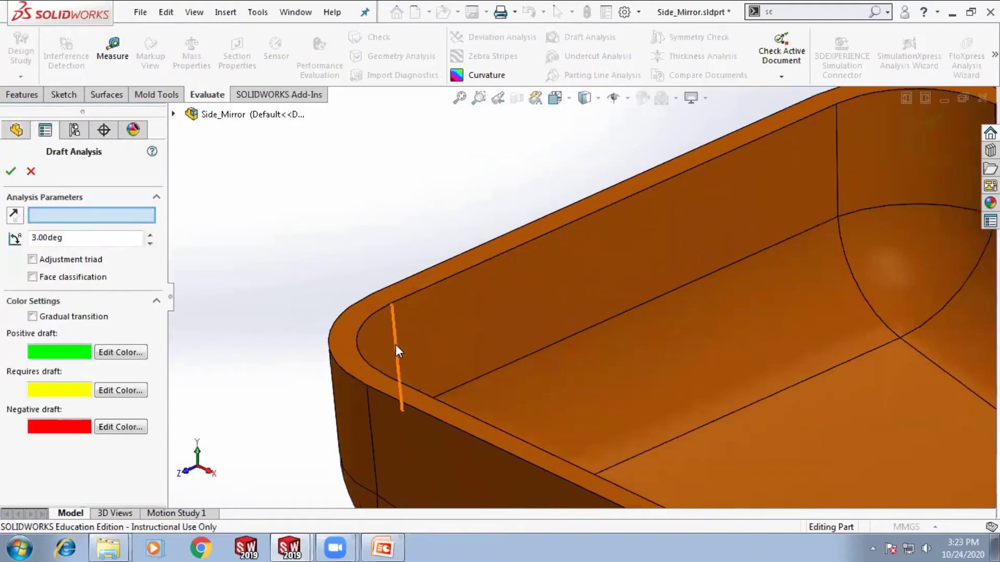
left_click(346, 332)
scroll(334, 320, "up", 5)
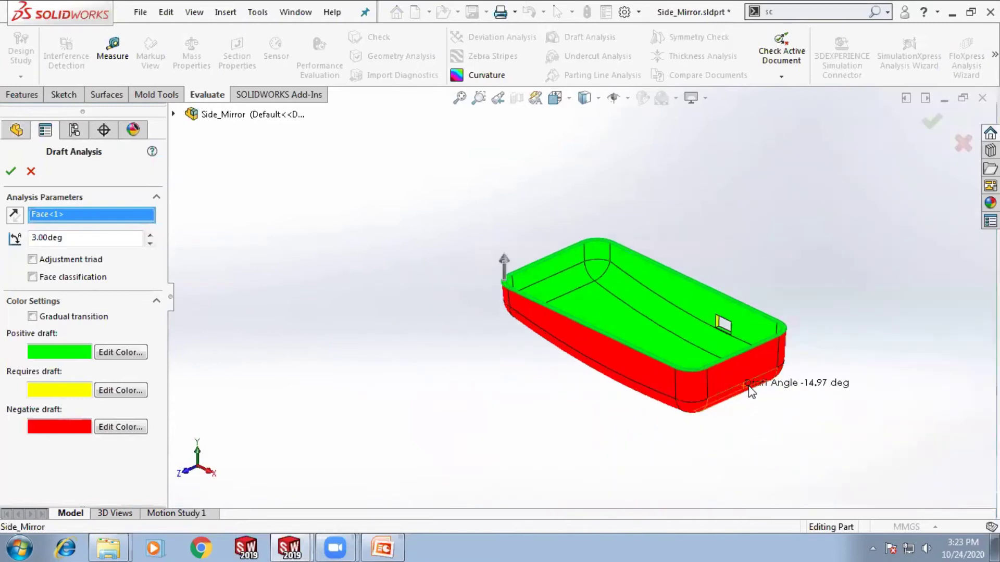
scroll(758, 386, "down", 2)
left_click(88, 242)
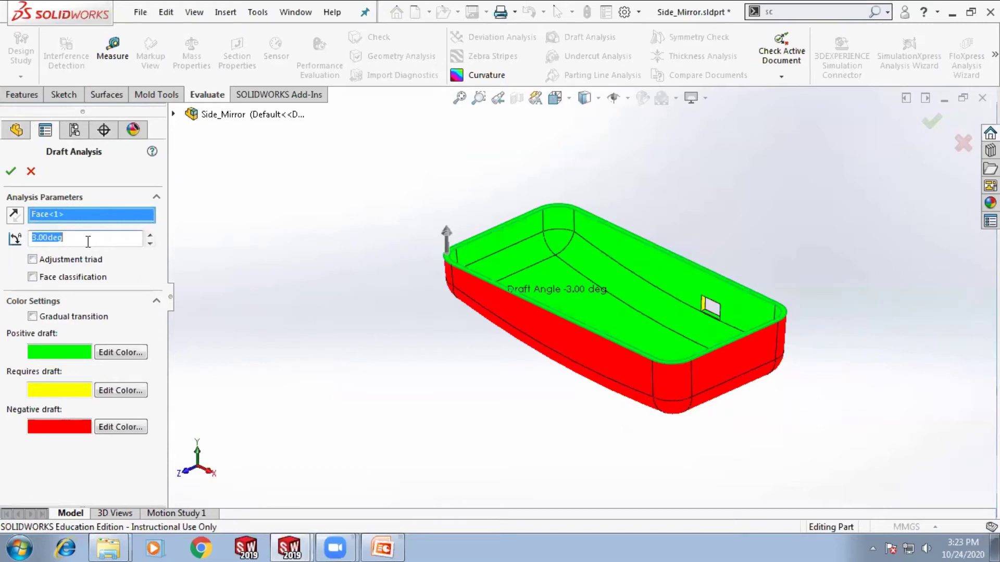
type("2")
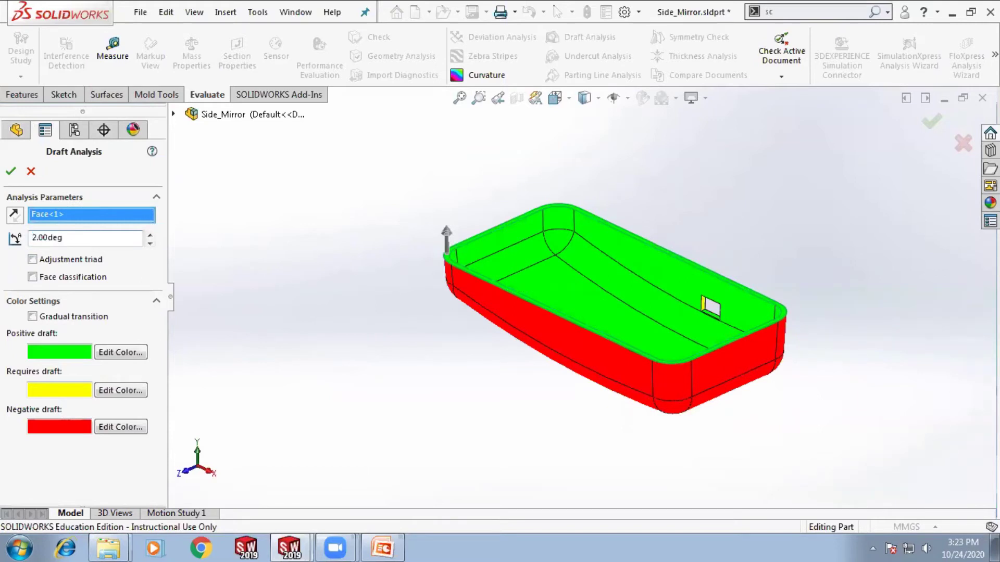
Examine the draft colours of the outer walls and the inner faces of the rectangular side opening
middle_click_drag(345, 346, 441, 337)
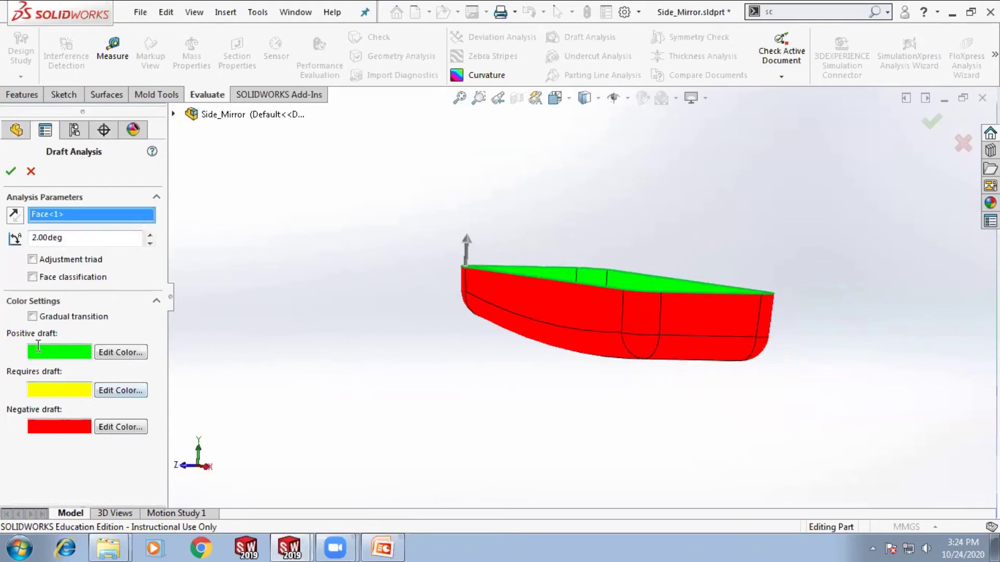
middle_click_drag(480, 388, 473, 417)
scroll(694, 368, "down", 4)
middle_click_drag(695, 368, 614, 416)
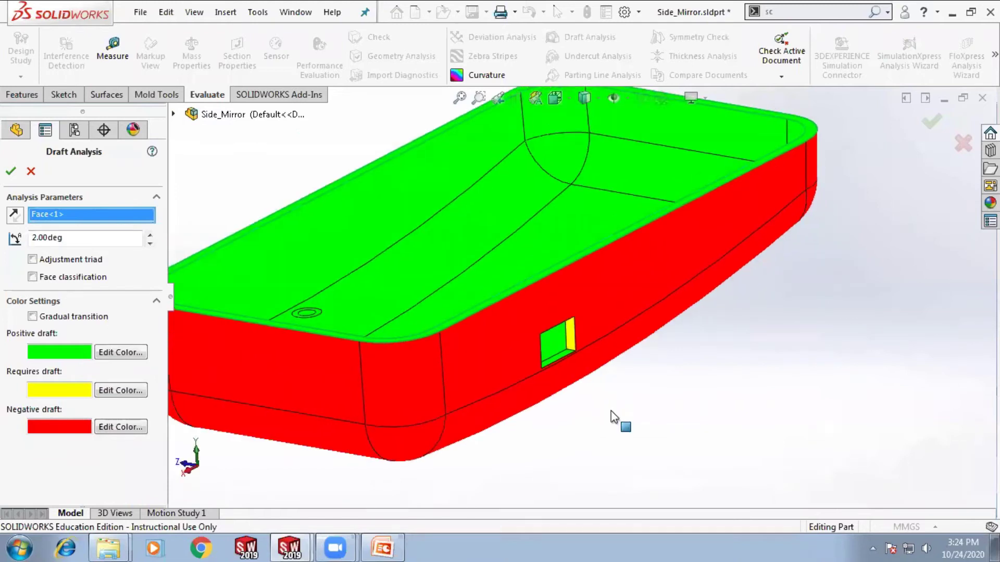
scroll(585, 350, "down", 2)
scroll(558, 336, "down", 4)
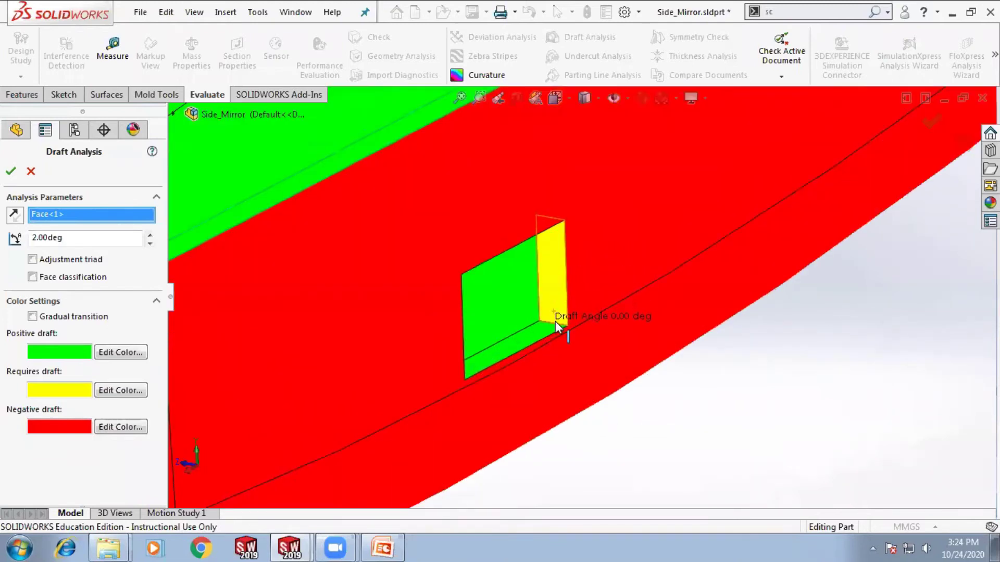
scroll(562, 305, "down", 3)
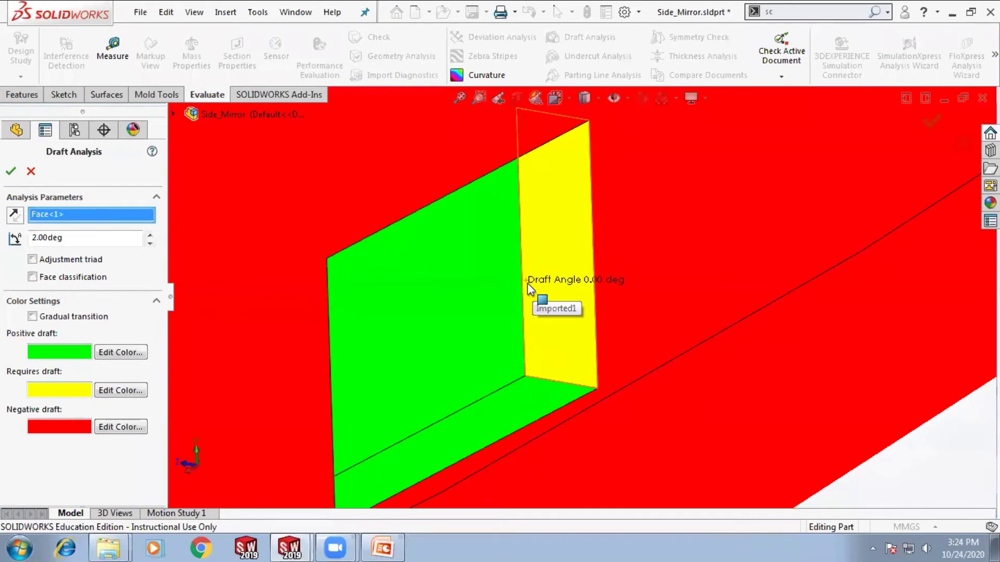
scroll(714, 402, "up", 6)
Review the draft colours of the housing's interior around the hollow boss and leave Draft Analysis without keeping it
mouse_move(624, 390)
middle_mouse_down()
mouse_move(688, 346)
mouse_move(663, 321)
mouse_move(633, 401)
middle_mouse_up()
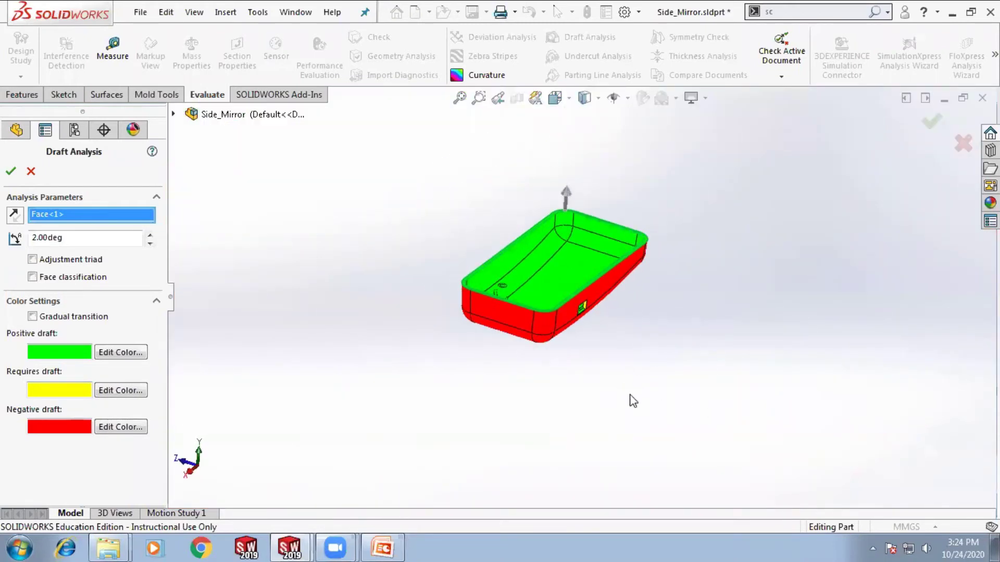
middle_click_drag(487, 311, 446, 303)
scroll(518, 263, "down", 5)
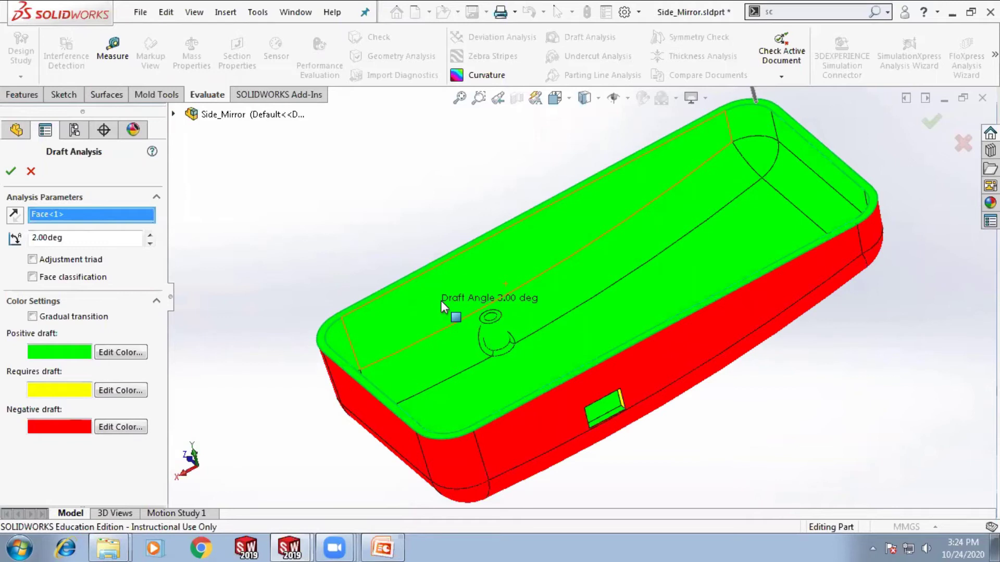
middle_click_drag(390, 301, 408, 254)
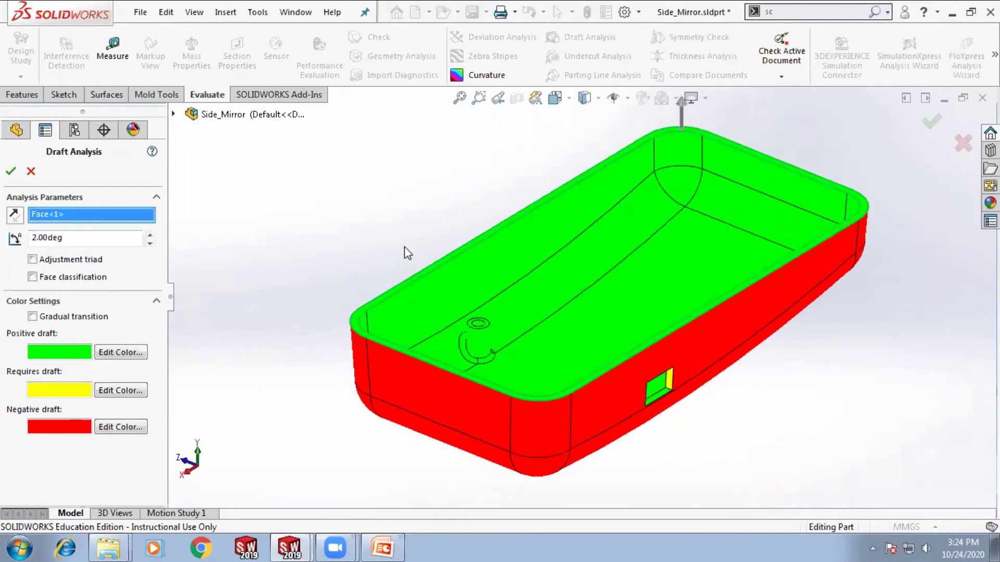
scroll(534, 273, "down", 1)
key("Escape")
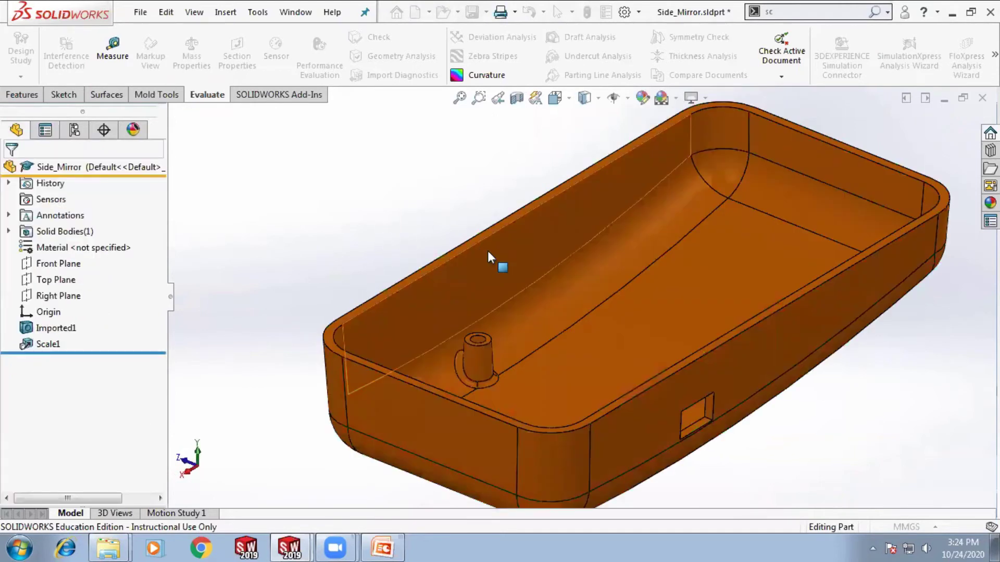
left_click(21, 96)
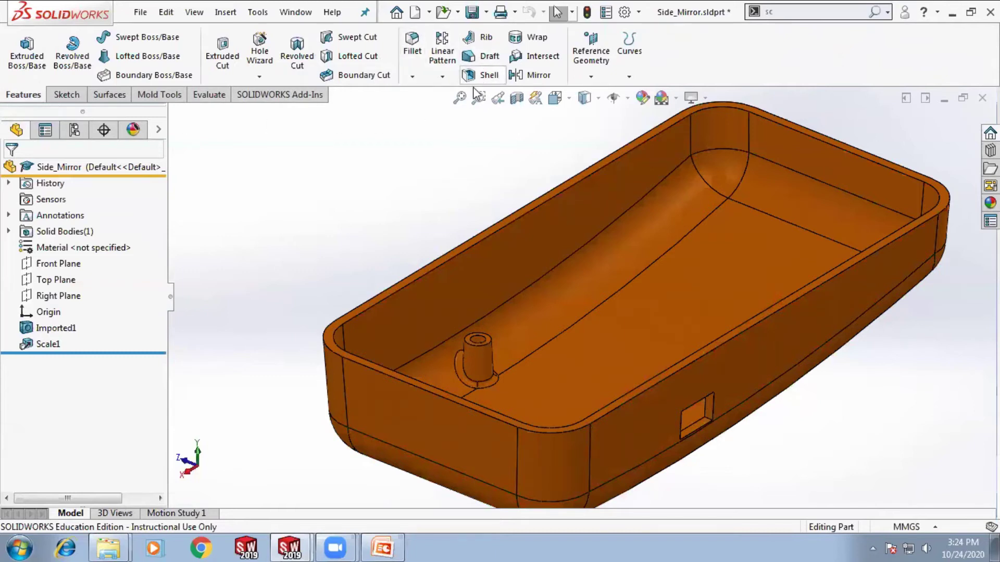
left_click(209, 95)
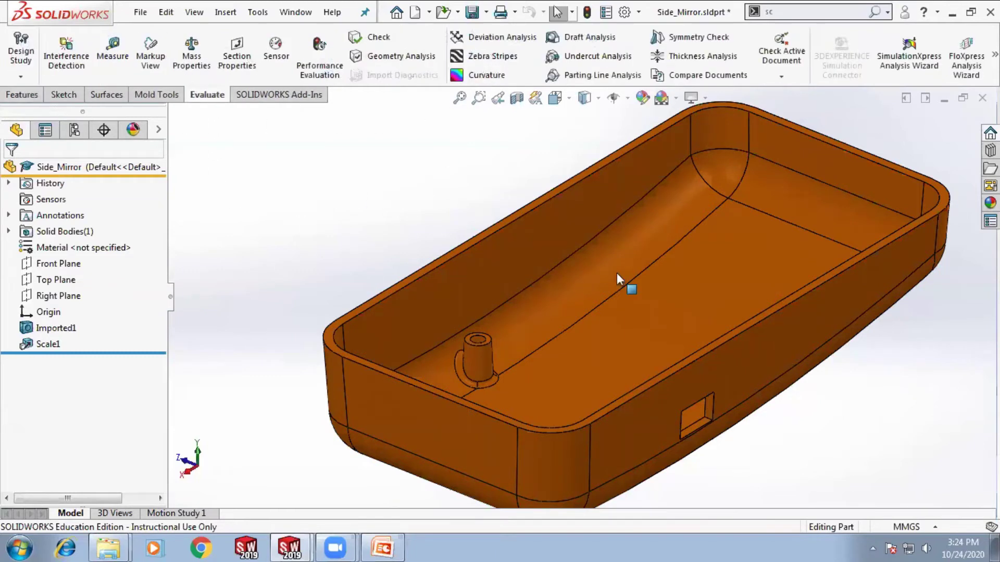
scroll(617, 273, "up", 3)
scroll(750, 301, "down", 2)
scroll(683, 282, "up", 1)
middle_click_drag(682, 281, 653, 296)
scroll(653, 296, "down", 1)
scroll(653, 296, "up", 1)
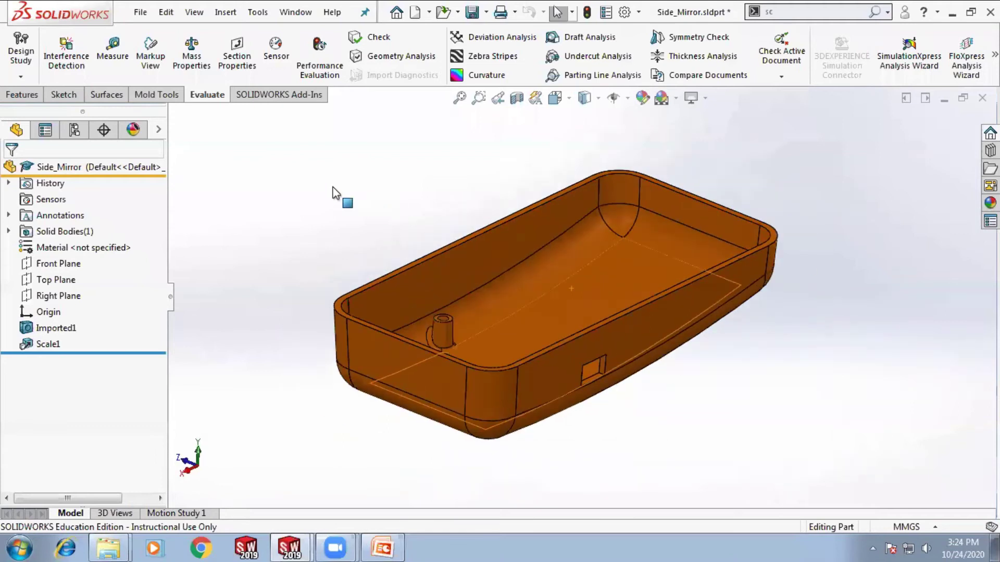
Consult the SOLIDWORKS Mold workflow slide in PowerPoint, return to SOLIDWORKS and inspect the rectangular opening in the housing's side wall
key("alt+Tab")
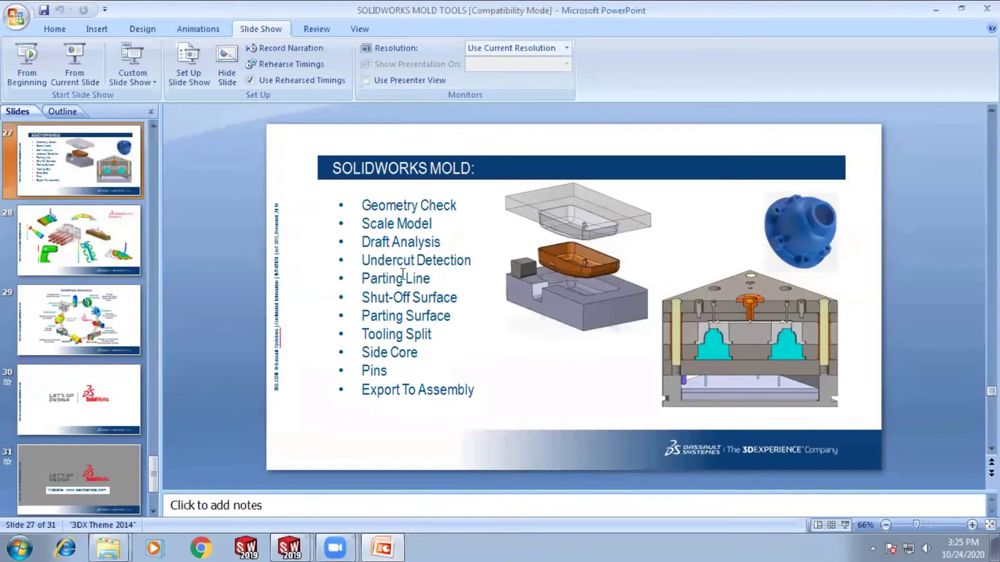
key("alt+Tab")
scroll(580, 367, "down", 5)
middle_click_drag(610, 392, 598, 358)
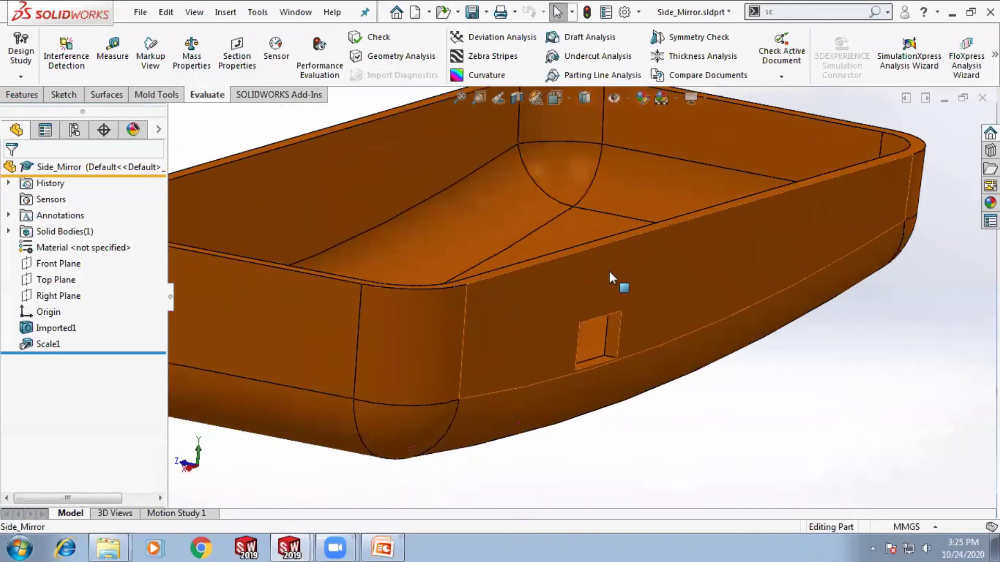
scroll(599, 337, "down", 4)
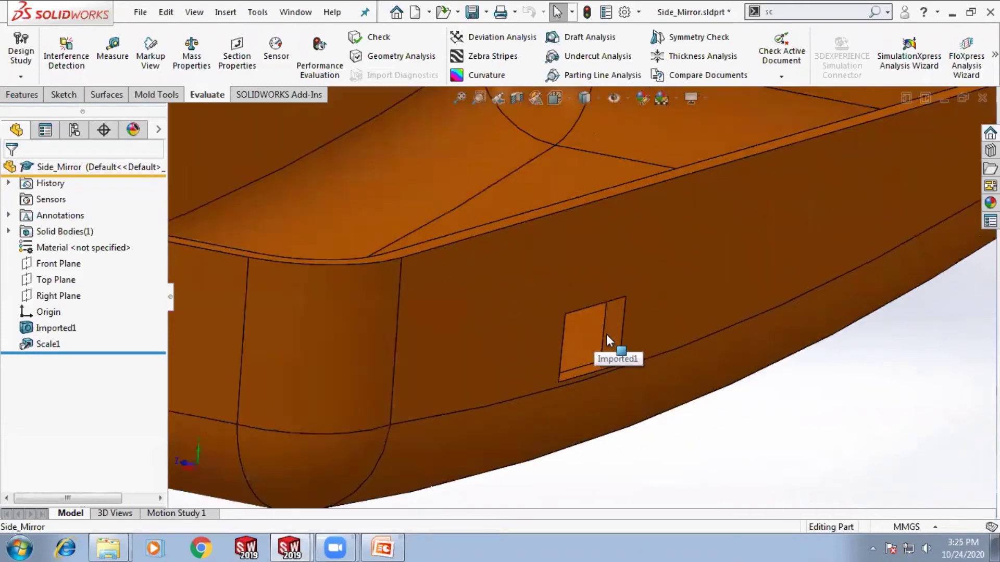
middle_click_drag(613, 334, 570, 320)
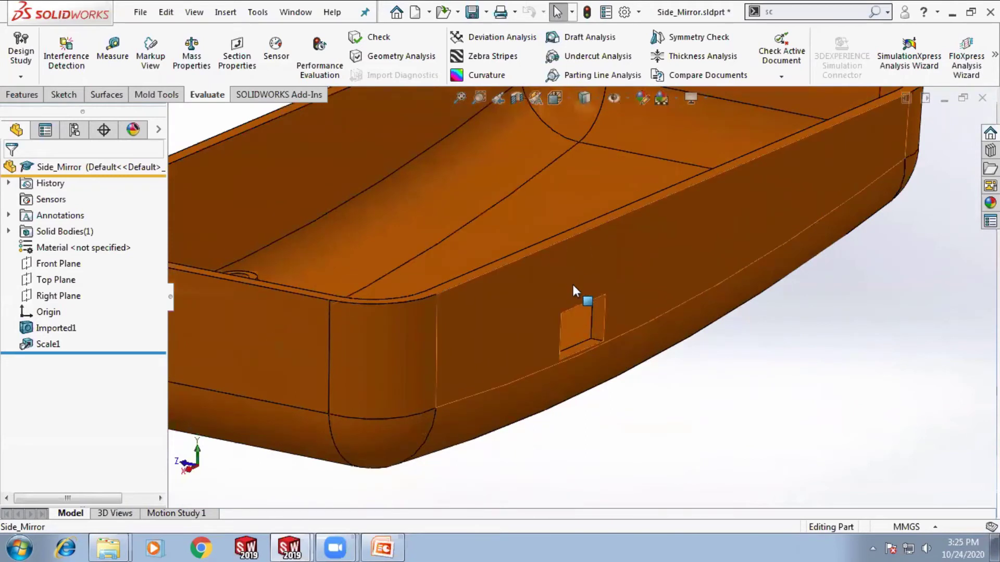
scroll(584, 341, "down", 5)
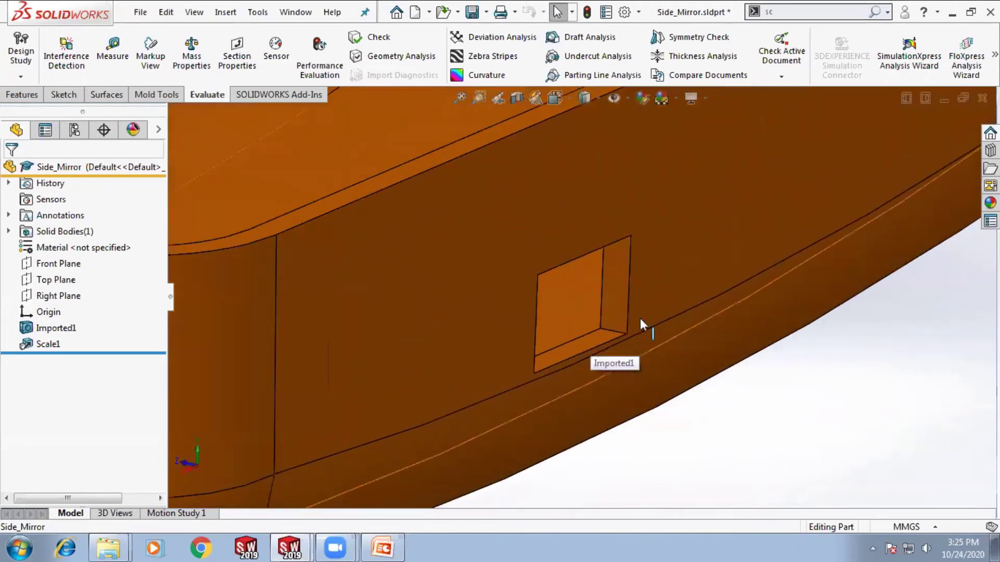
scroll(589, 320, "up", 5)
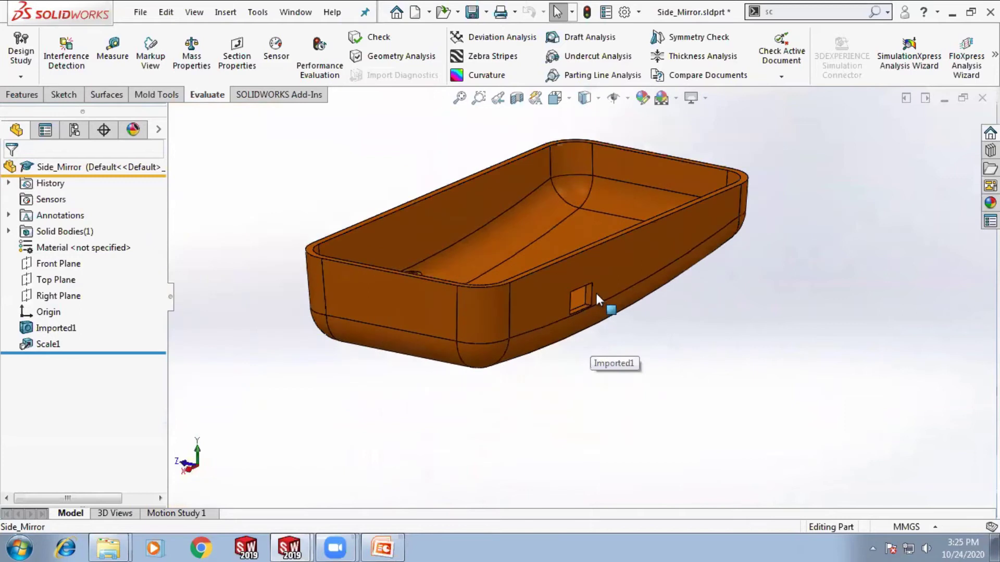
middle_click_drag(574, 301, 542, 321)
scroll(591, 317, "up", 3)
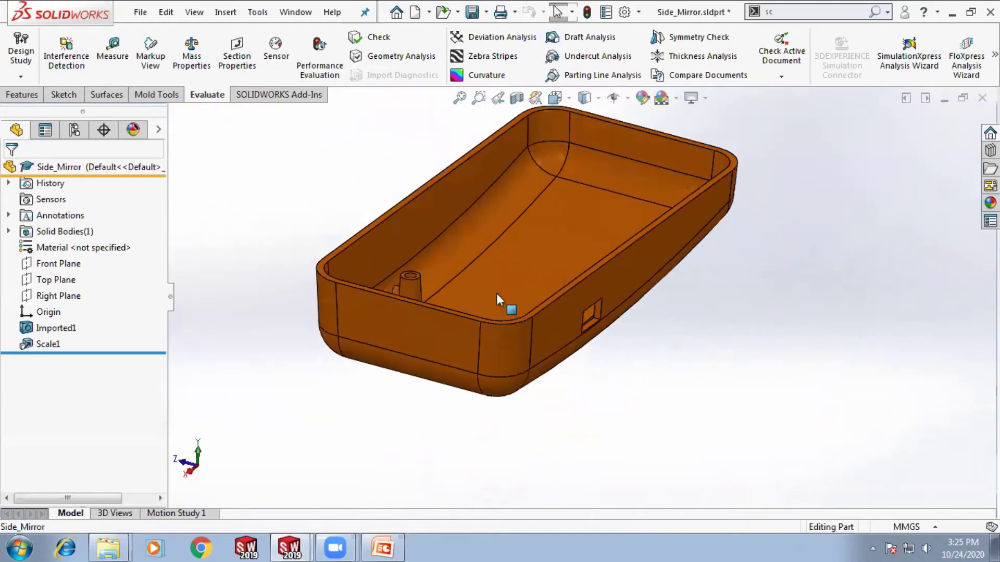
Run Undercut Analysis with the housing's flat rim face as the direction of pull, inspect the model and leave the analysis without keeping it
left_click(156, 95)
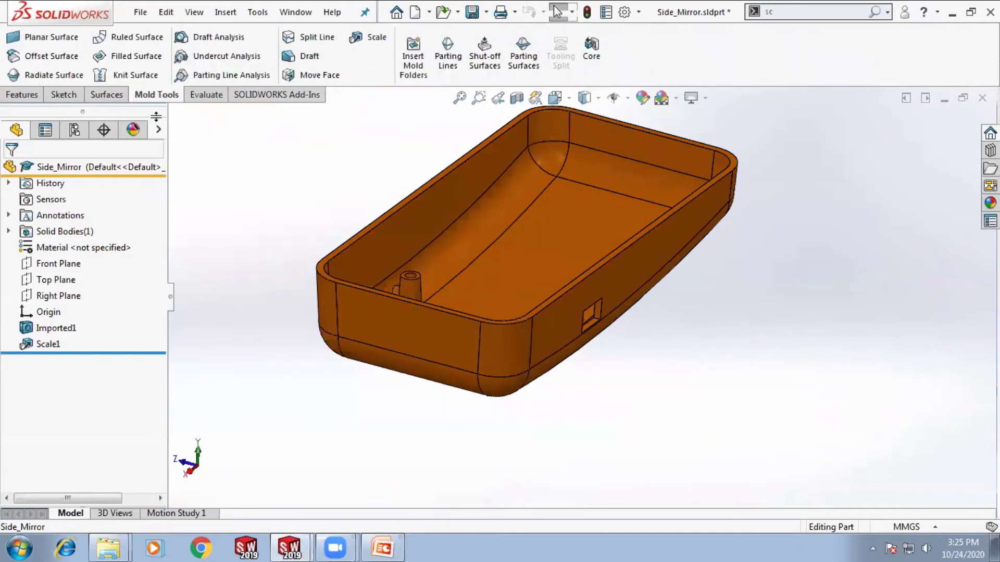
left_click(218, 61)
scroll(341, 264, "down", 5)
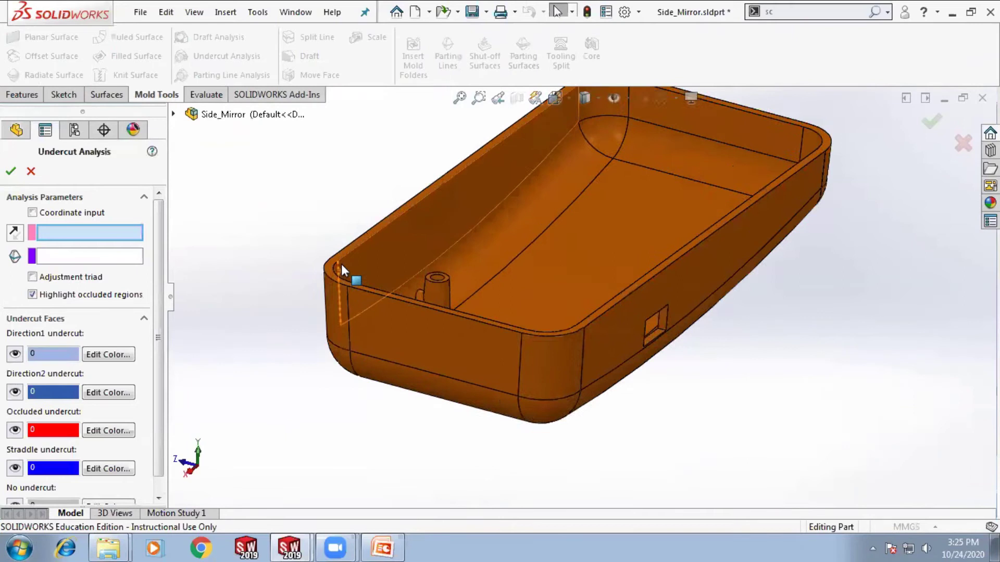
left_click(370, 277)
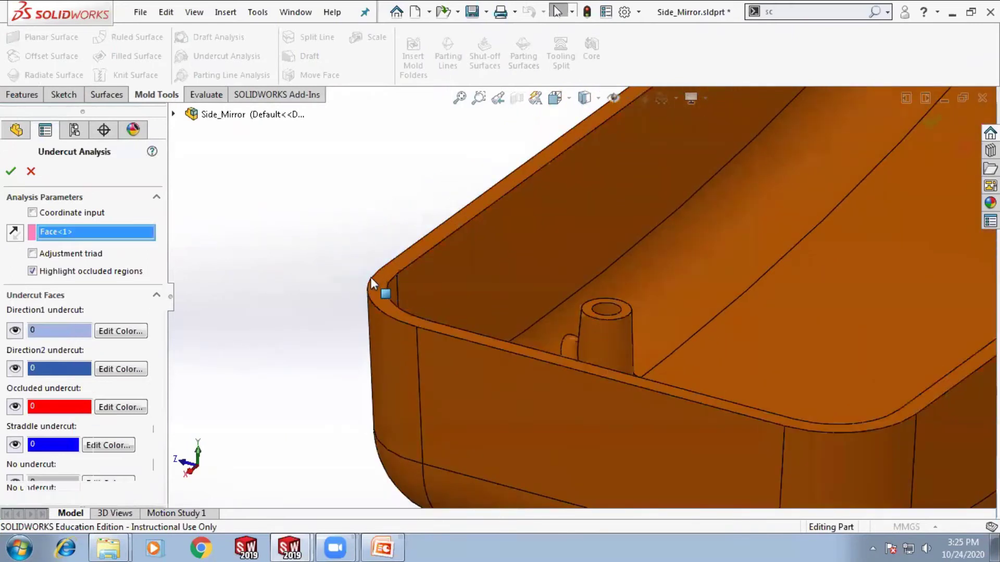
scroll(387, 255, "up", 5)
scroll(811, 373, "down", 6)
middle_click_drag(639, 386, 629, 359)
scroll(710, 339, "up", 6)
key("Escape")
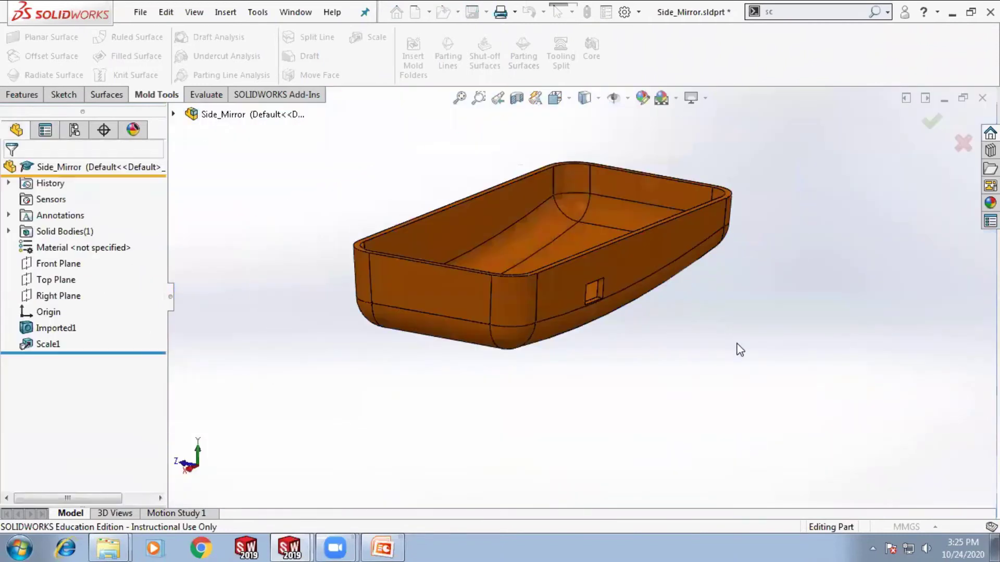
Run Thickness Analysis on the housing for thick regions with a target thickness of 2.5 mm
scroll(621, 352, "up", 3)
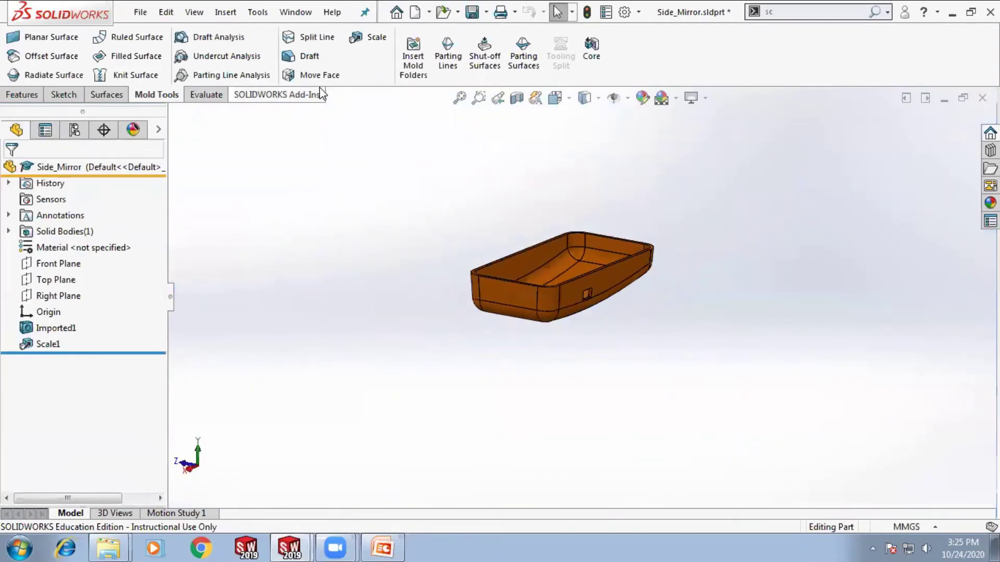
left_click(123, 97)
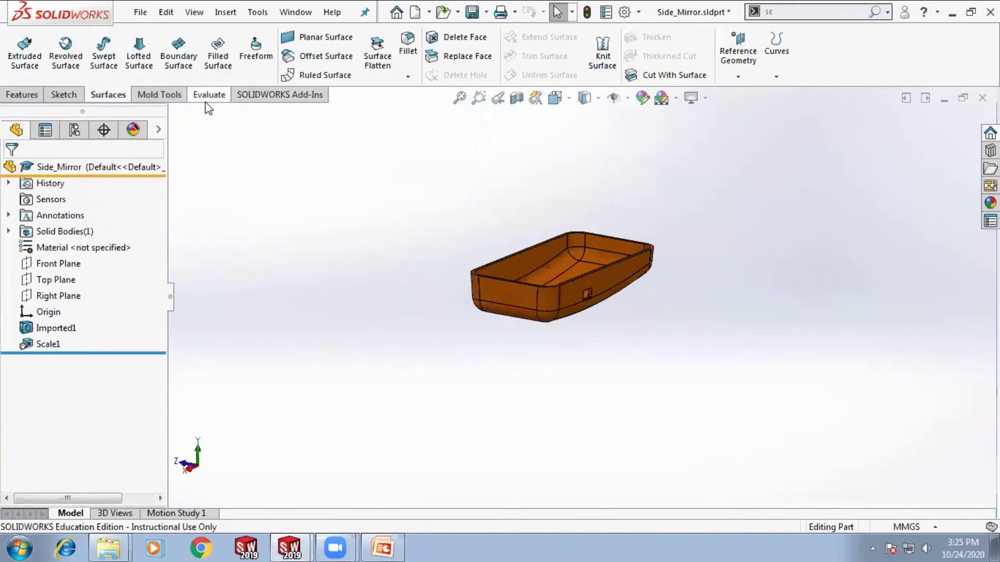
left_click(206, 97)
left_click(687, 62)
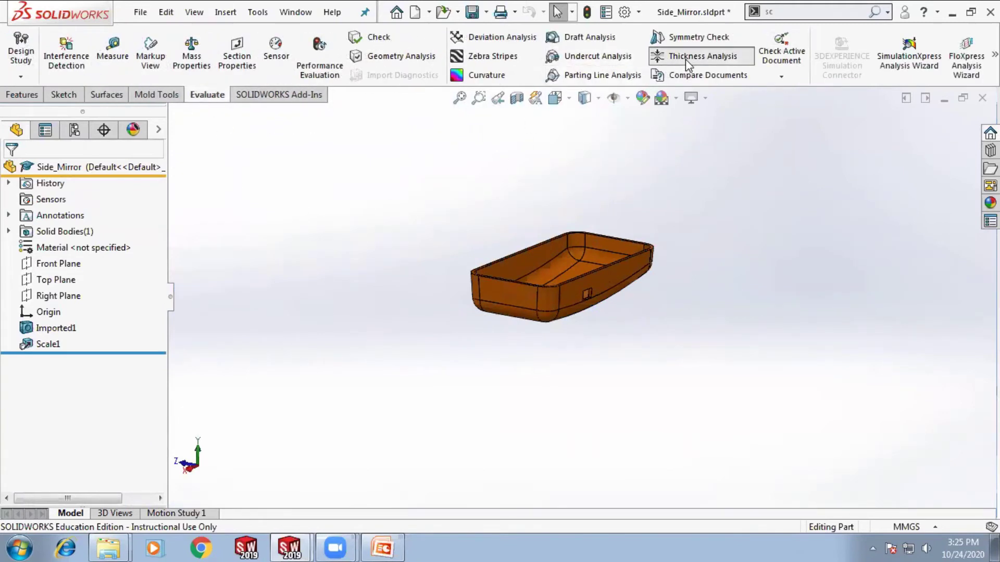
double_click(82, 217)
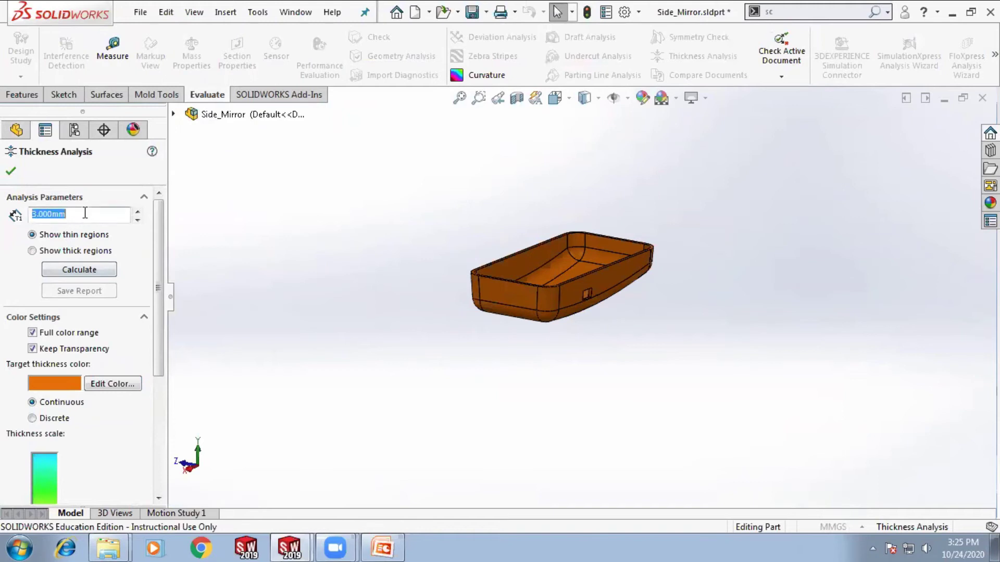
type("2")
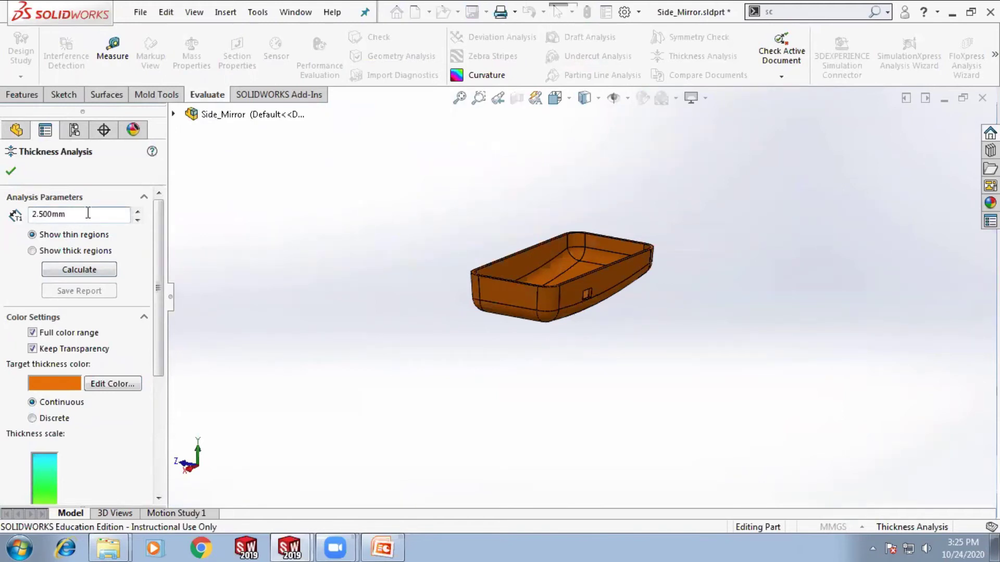
left_click(32, 251)
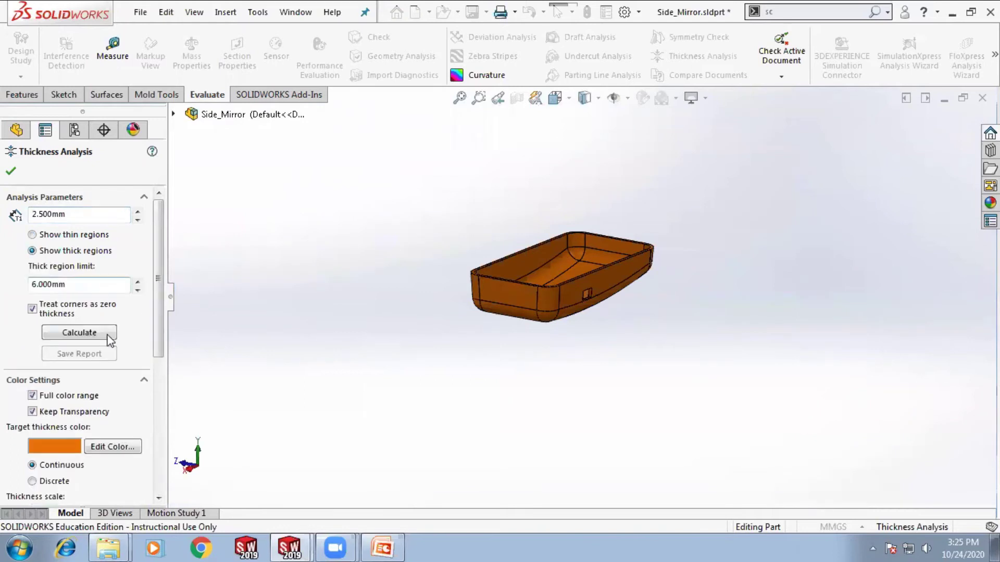
left_click(78, 336)
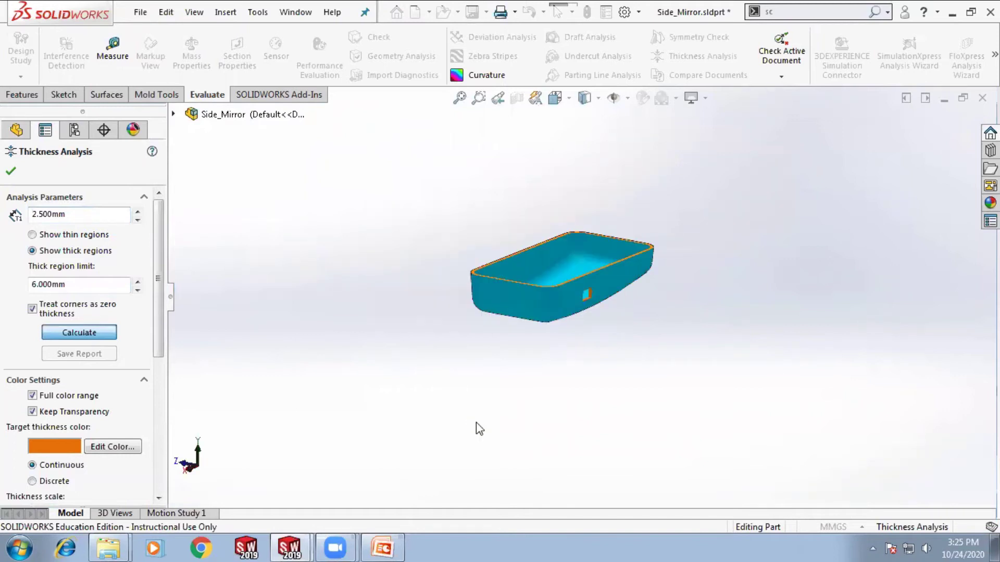
Examine the thickness colours of the housing's interior and around the base of the hollow boss, and close Thickness Analysis
scroll(570, 198, "down", 4)
scroll(579, 283, "up", 2)
middle_click_drag(581, 280, 627, 511)
scroll(574, 458, "down", 5)
scroll(561, 351, "down", 5)
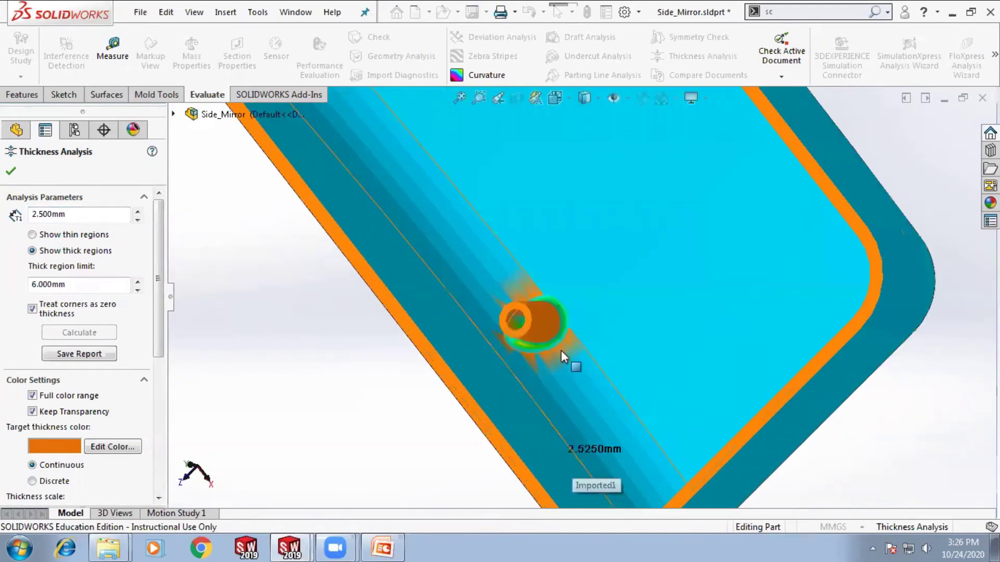
scroll(448, 383, "up", 8)
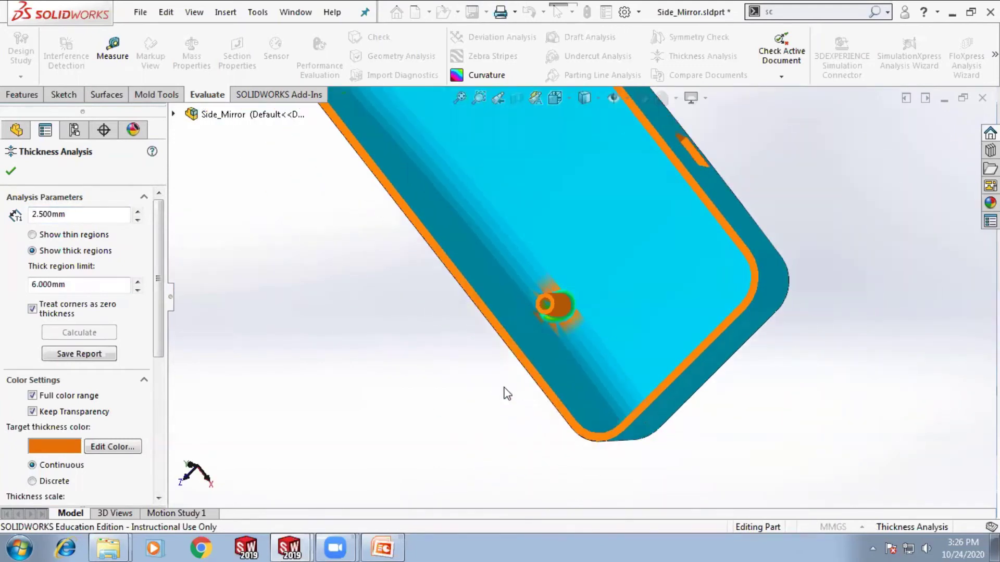
key("Escape")
middle_click_drag(438, 411, 476, 263)
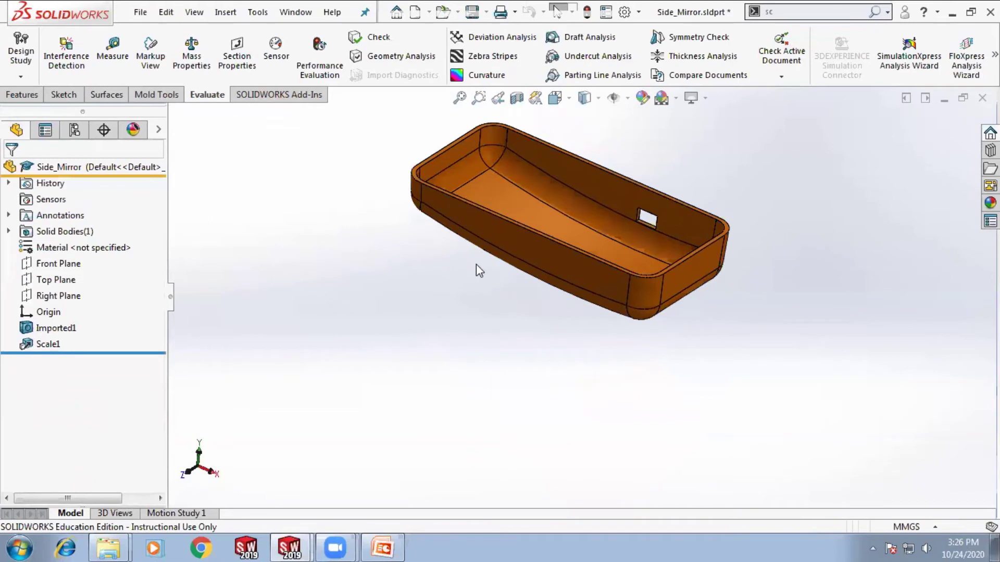
scroll(615, 213, "up", 3)
scroll(633, 174, "down", 3)
scroll(630, 175, "down", 2)
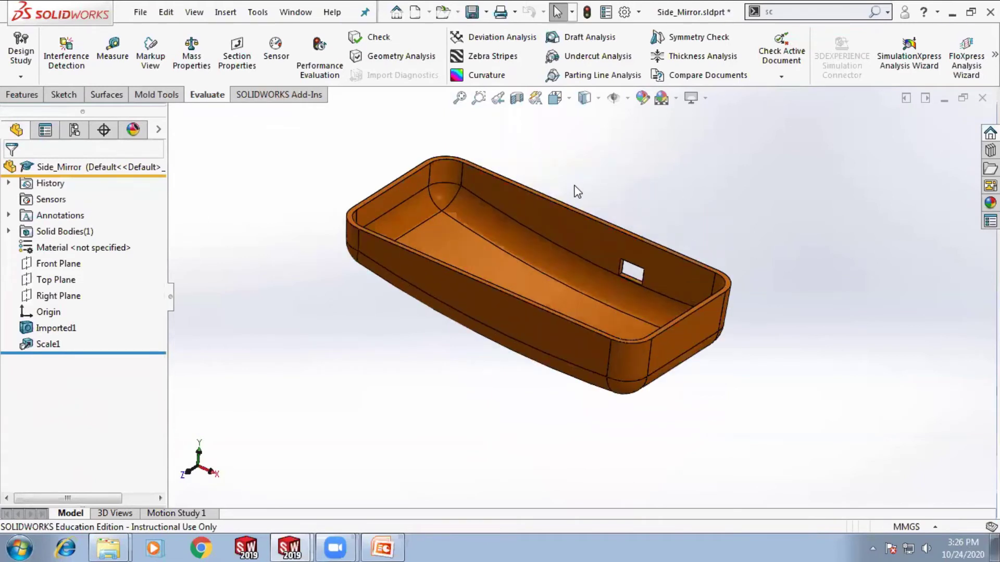
scroll(567, 188, "up", 1)
scroll(596, 223, "down", 1)
middle_click_drag(648, 231, 606, 206)
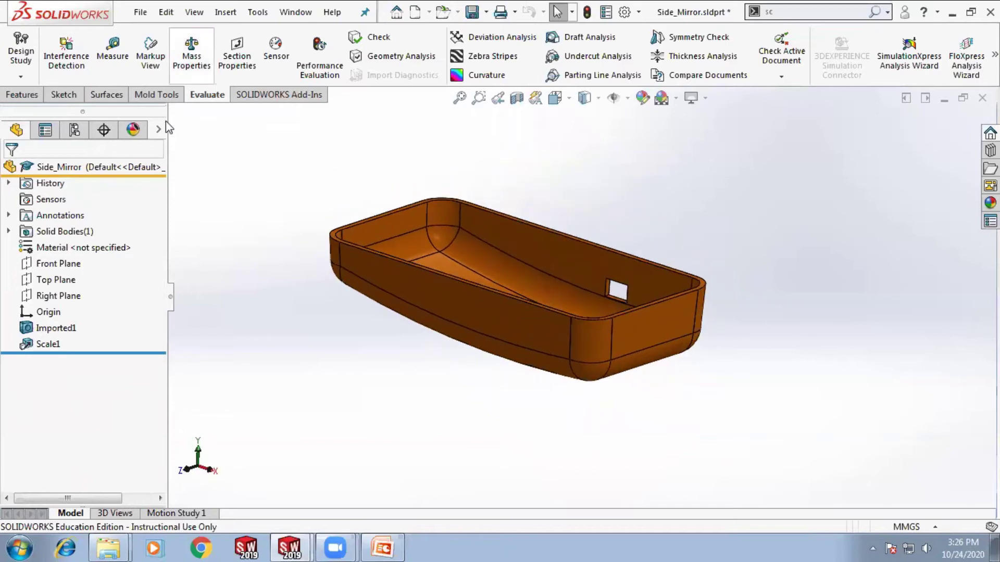
Start a Parting Line for the core/cavity split with the housing's flat rim face as the pull direction
left_click(156, 94)
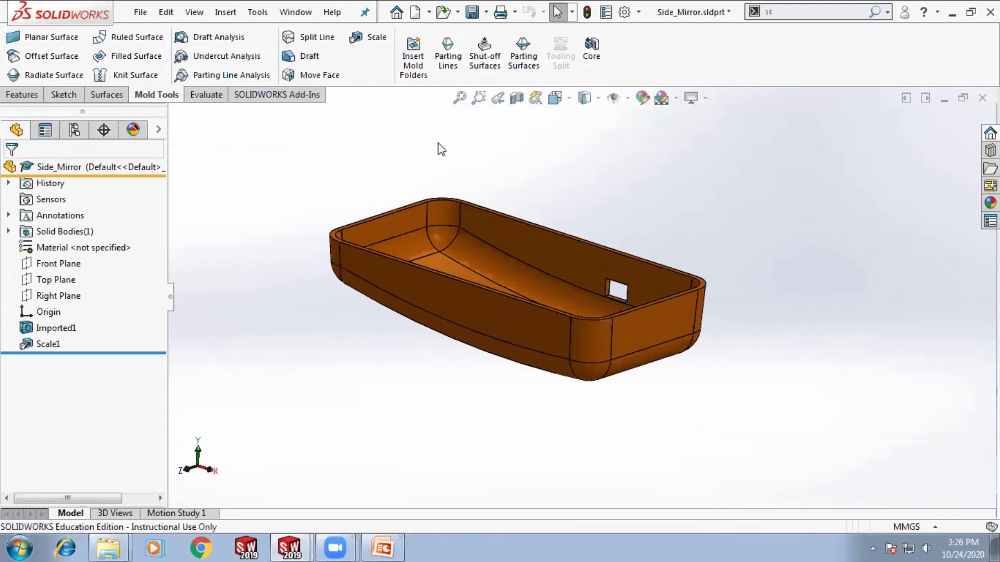
middle_click_drag(384, 150, 391, 157)
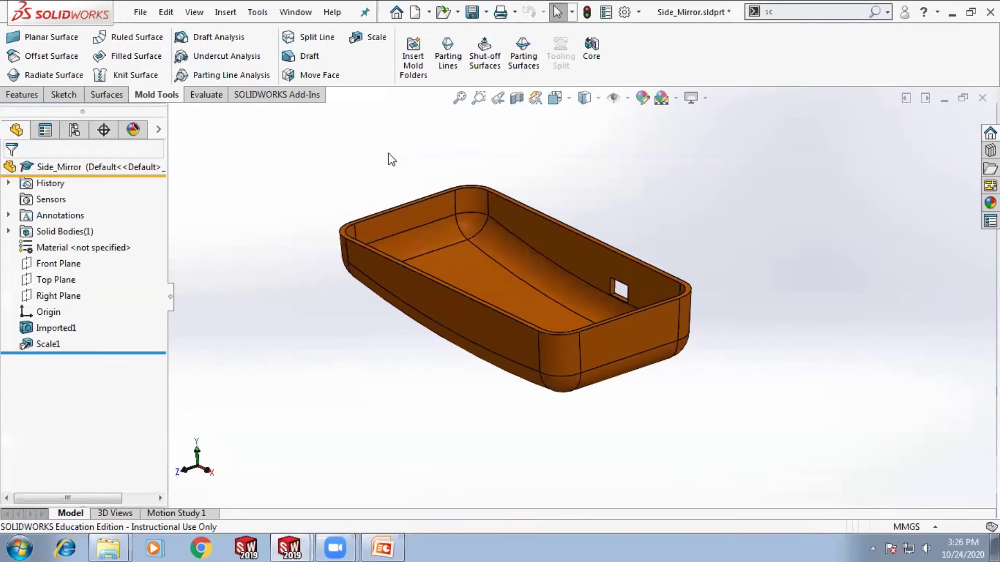
left_click(447, 57)
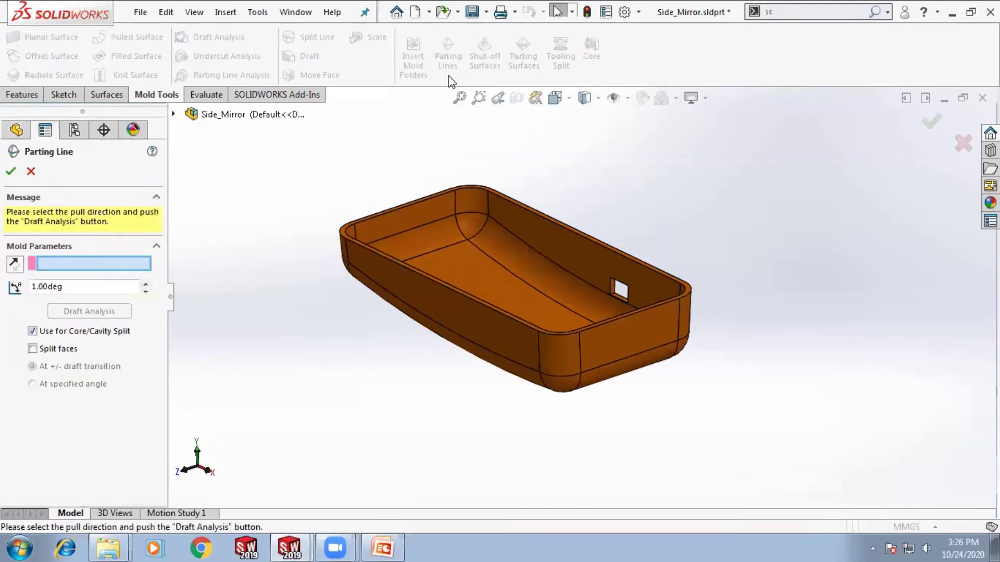
scroll(372, 202, "down", 2)
scroll(378, 224, "down", 3)
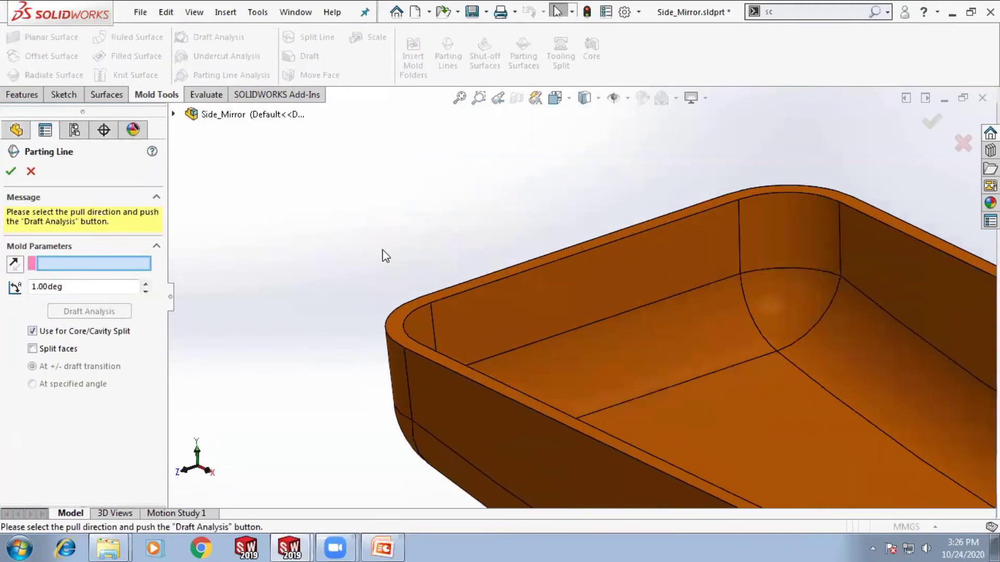
left_click(397, 317)
scroll(355, 261, "up", 4)
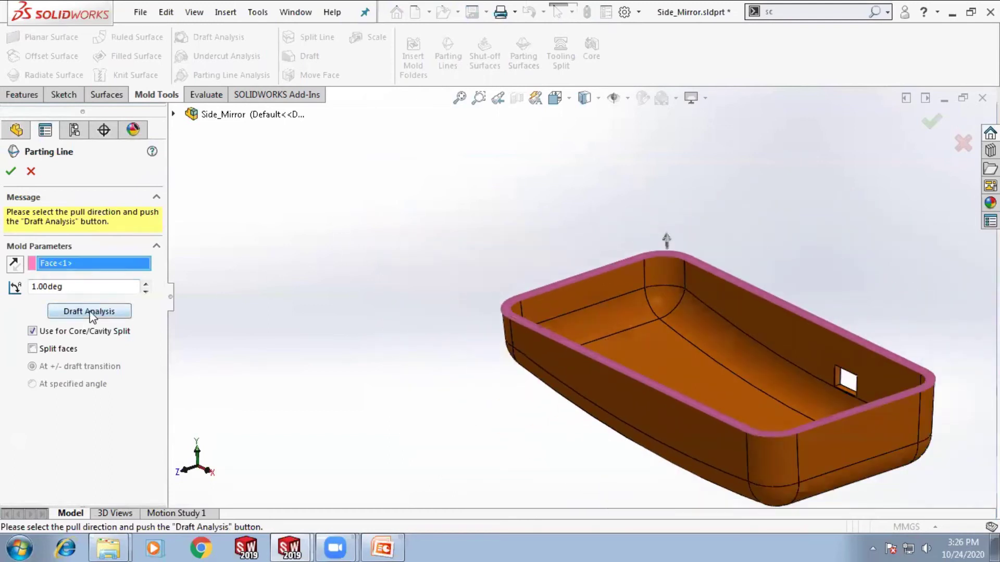
Set the parting line's draft angle to 2 degrees, run its Draft Analysis and accept the outer rim edges as the parting line
double_click(83, 289)
type("2")
key("Return")
left_click(88, 313)
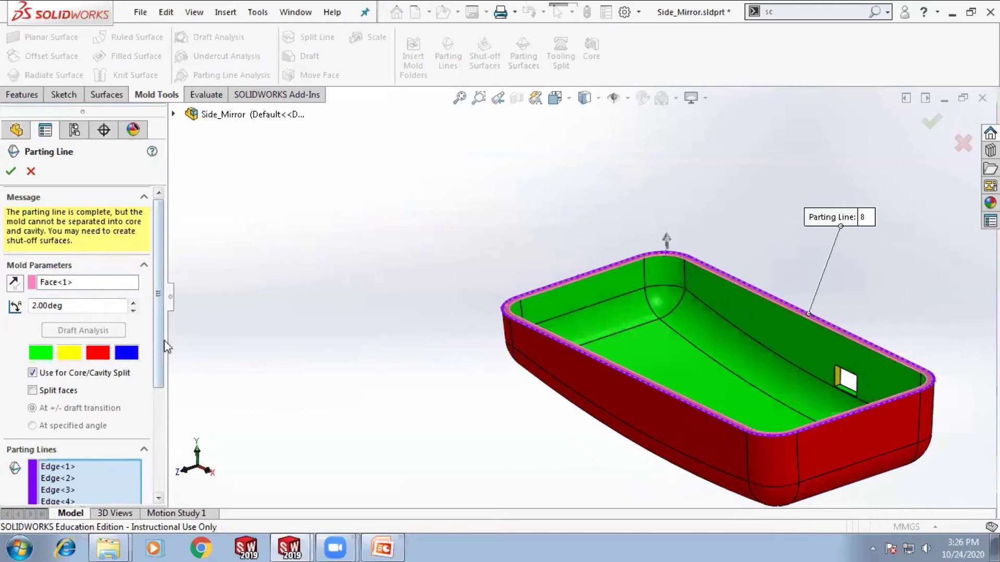
scroll(157, 364, "down", 3)
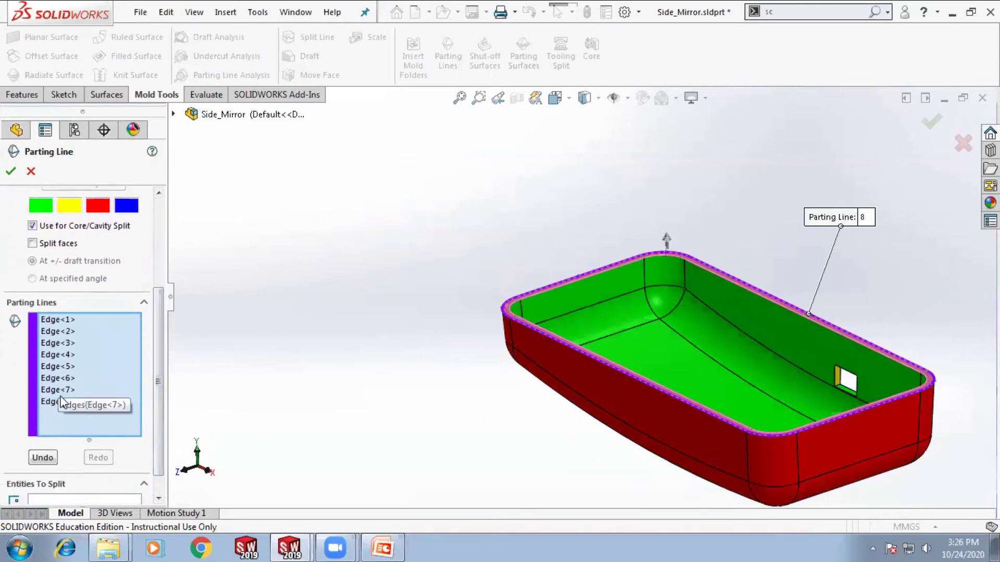
left_click(11, 173)
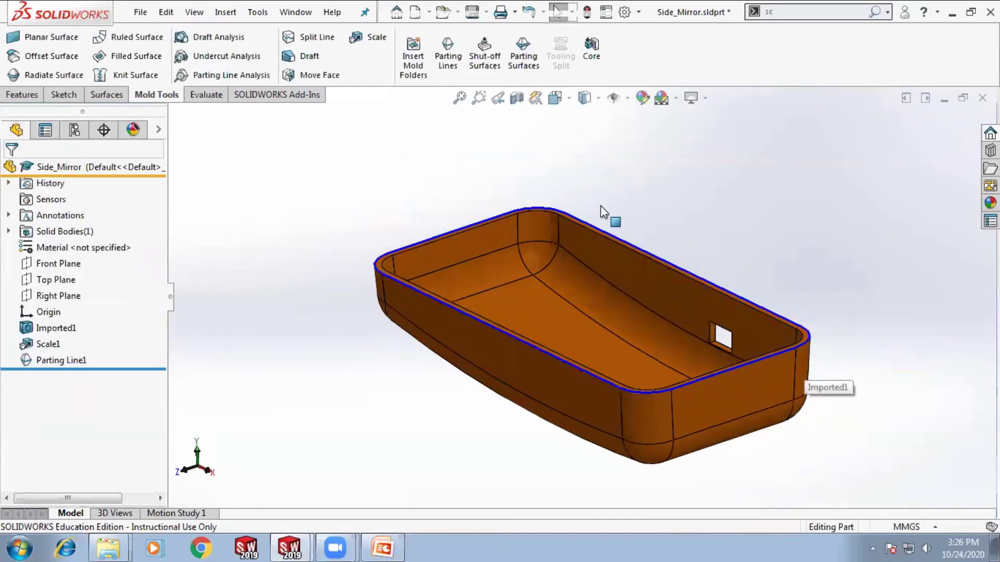
mouse_move(371, 328)
middle_mouse_down()
mouse_move(397, 339)
mouse_move(372, 311)
middle_mouse_up()
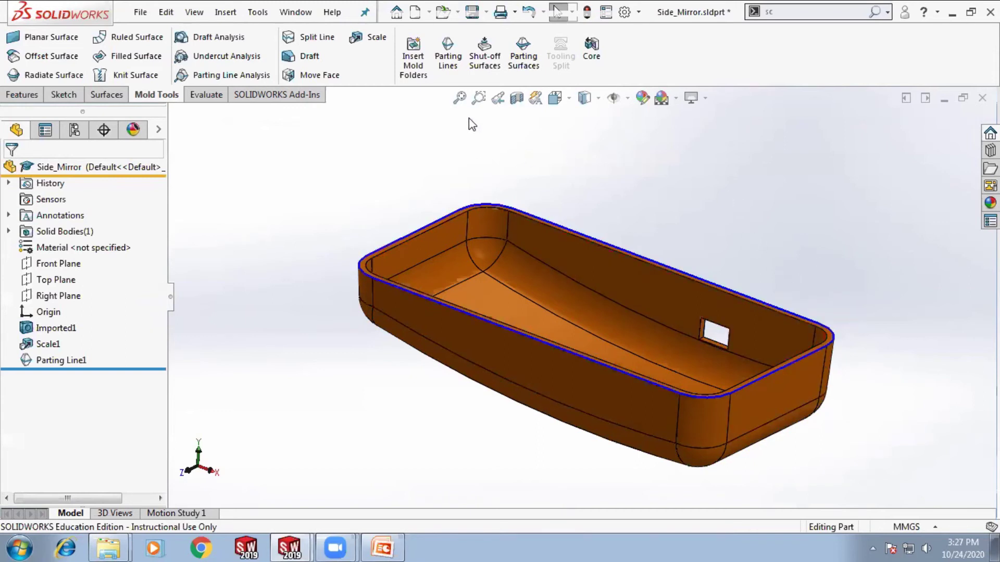
Create a knitted Shut-Off Surface of type Contact across the rectangular window in the housing's long side wall
left_click(482, 62)
middle_click_drag(772, 198, 757, 229)
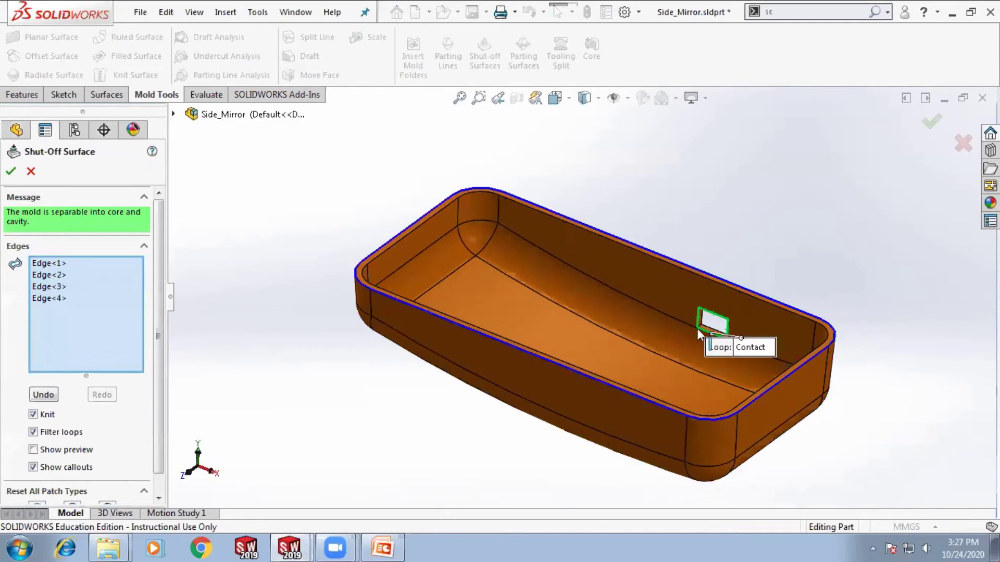
scroll(735, 342, "down", 5)
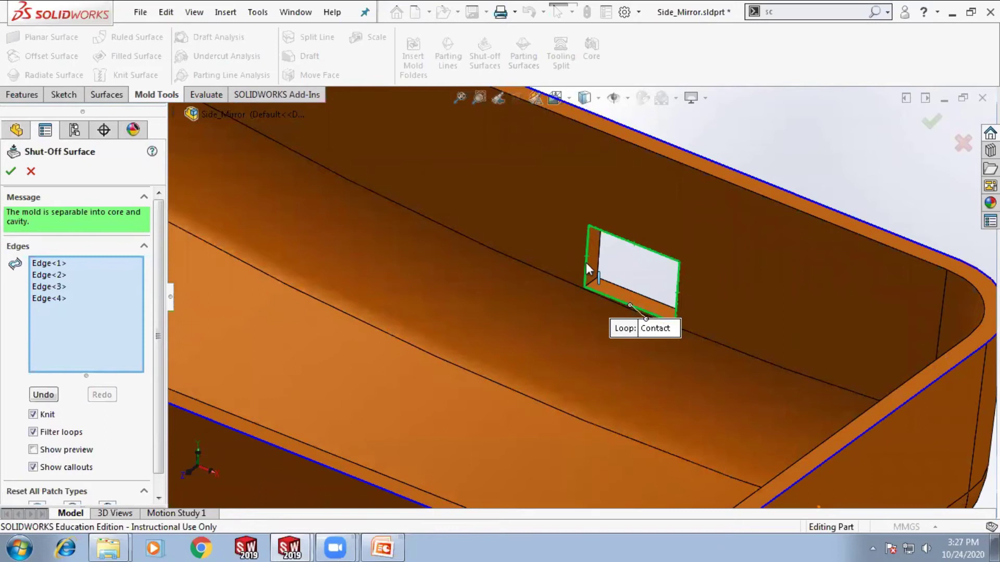
scroll(586, 262, "down", 2)
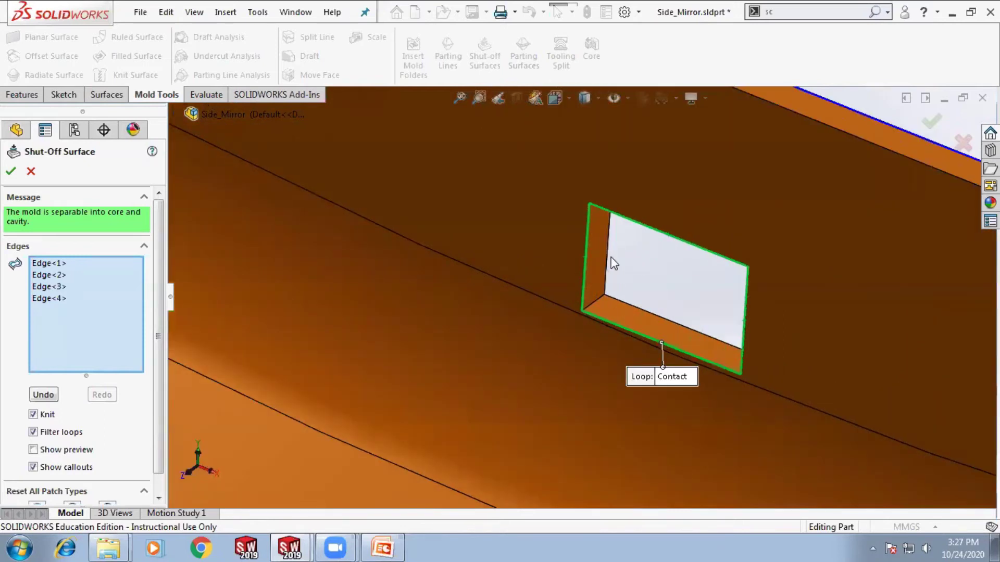
scroll(601, 264, "up", 5)
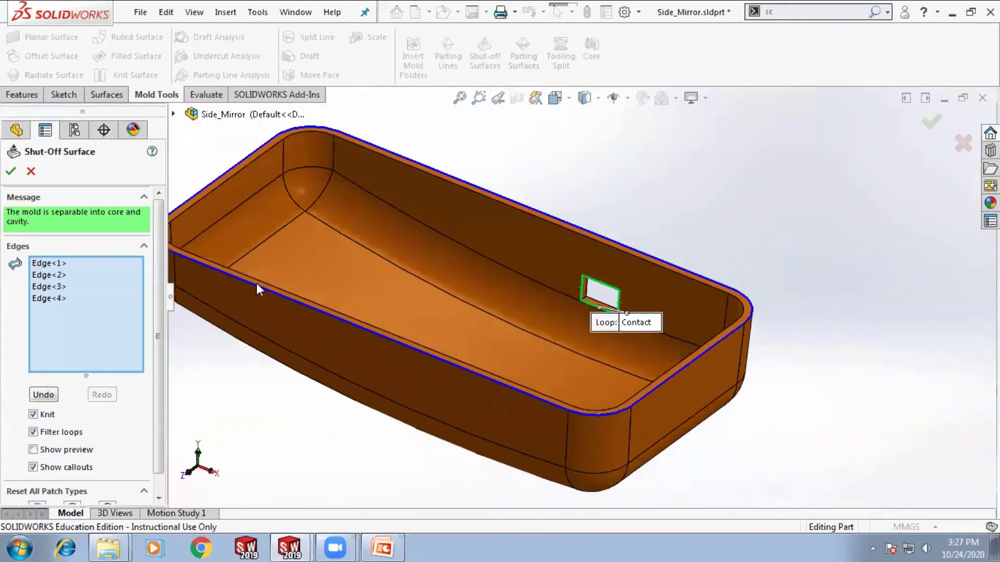
scroll(613, 325, "down", 2)
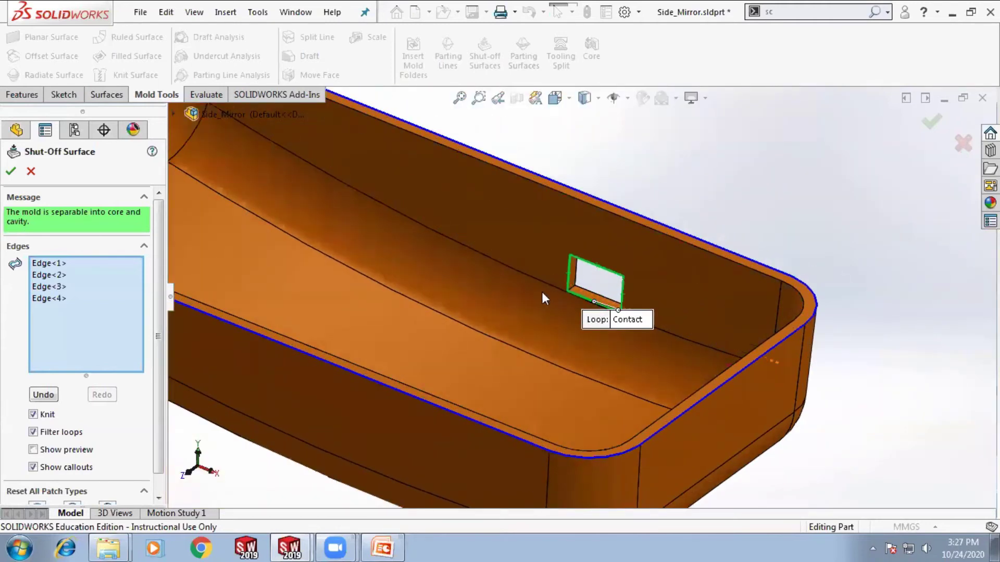
left_click(11, 172)
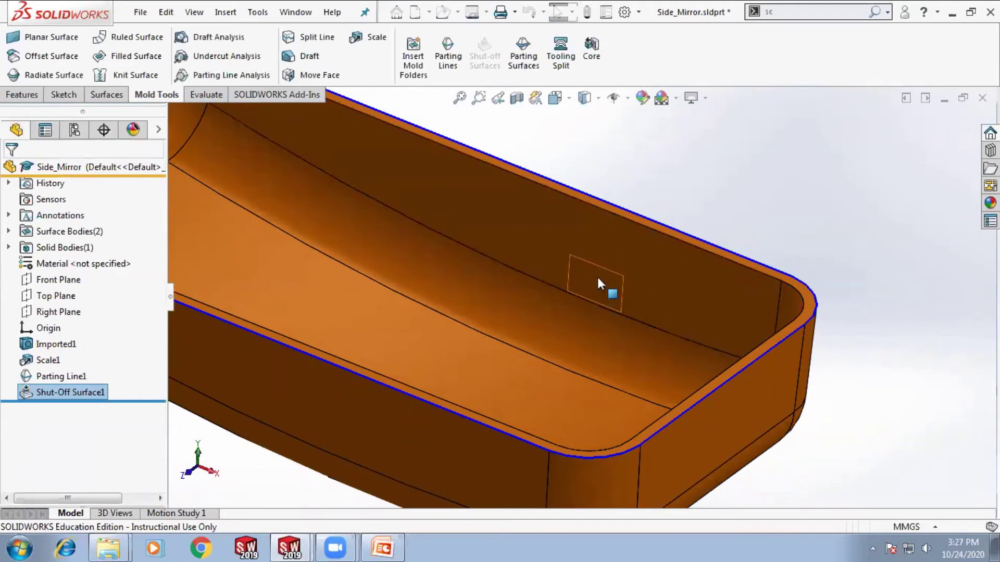
Inspect the closed window and the cavity and core surface bodies, and hide the housing's solid body
scroll(571, 283, "up", 5)
middle_click_drag(571, 282, 511, 356)
middle_click_drag(605, 367, 341, 265)
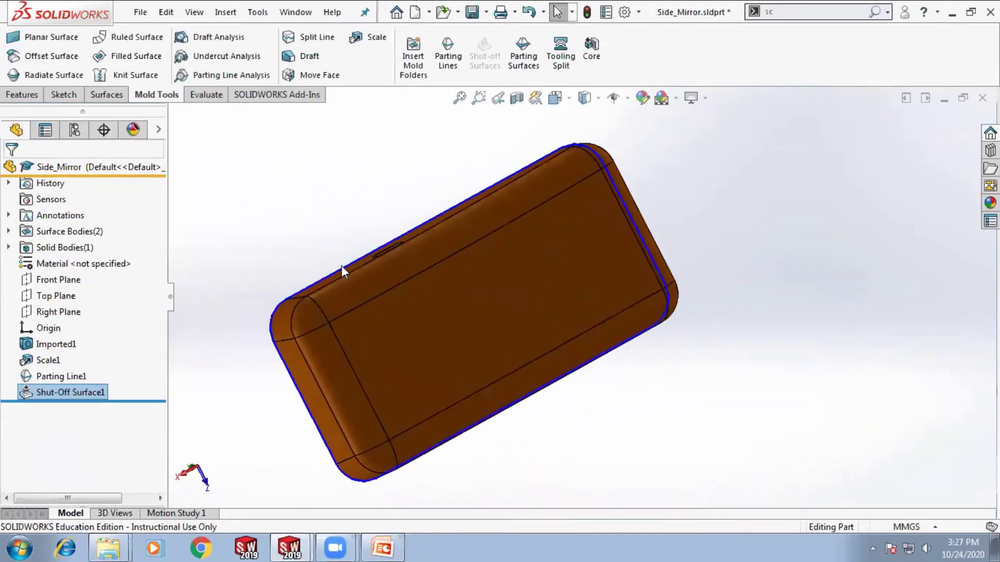
middle_click_drag(531, 286, 707, 147)
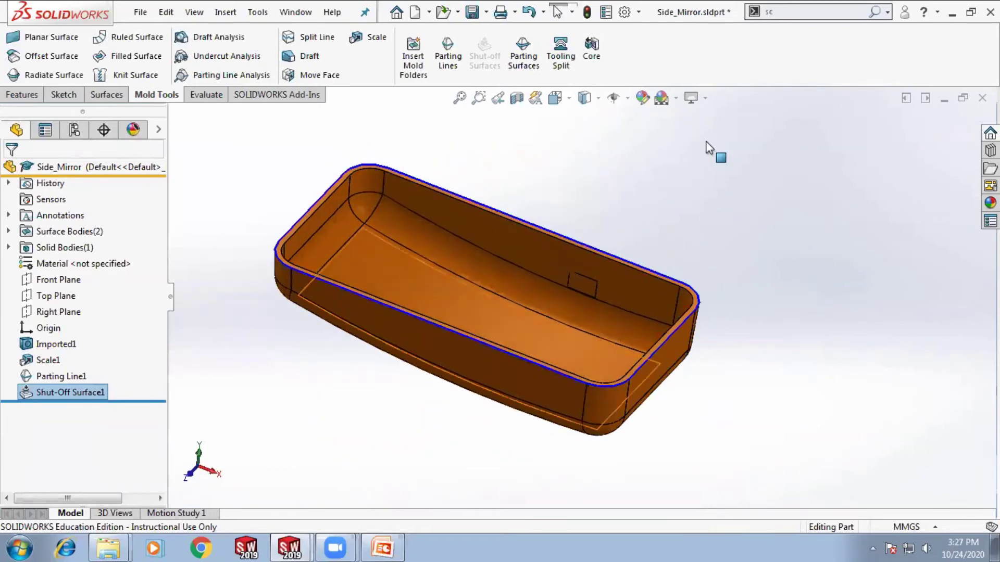
scroll(706, 142, "up", 3)
left_click(279, 195)
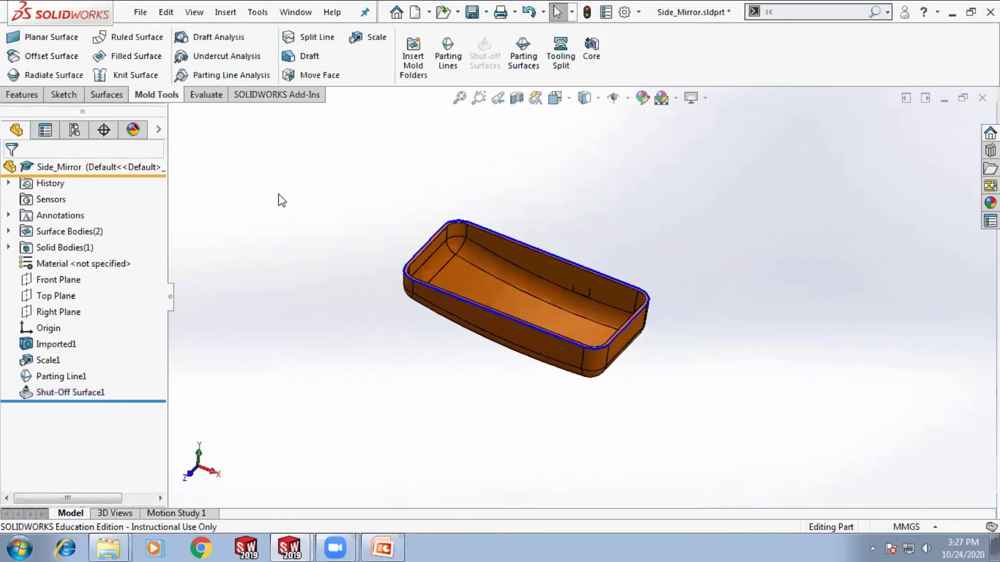
double_click(43, 234)
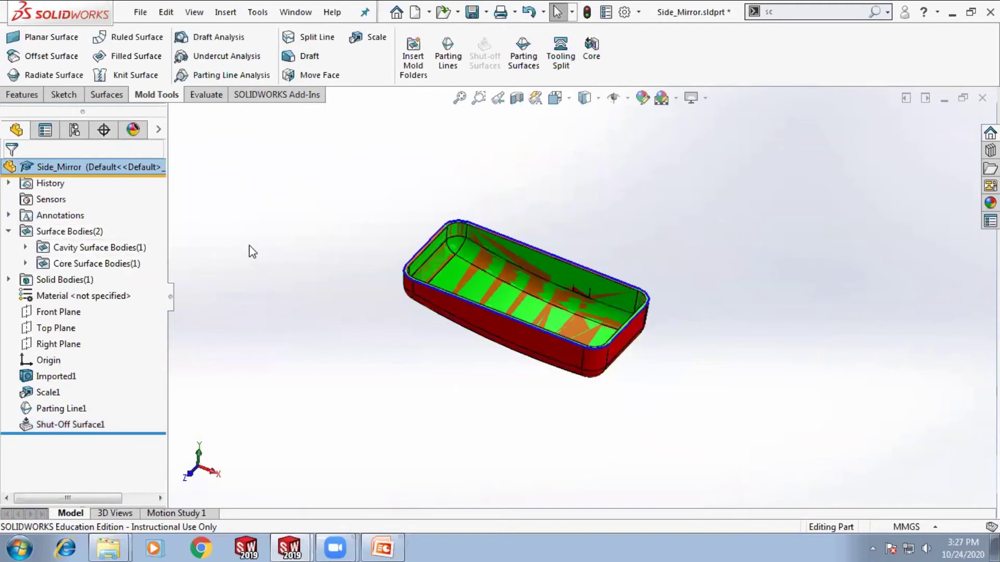
left_click(9, 232)
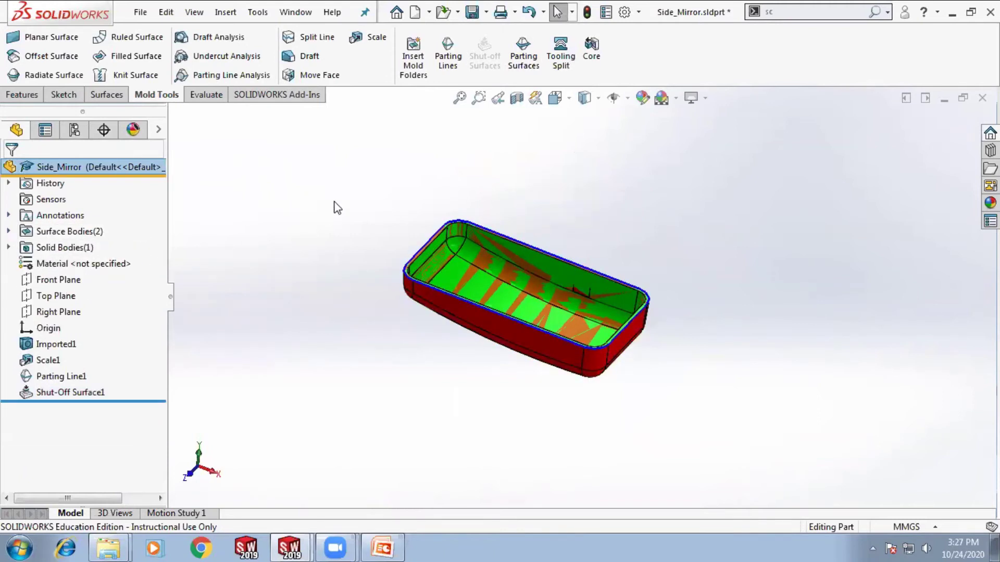
left_click(65, 248)
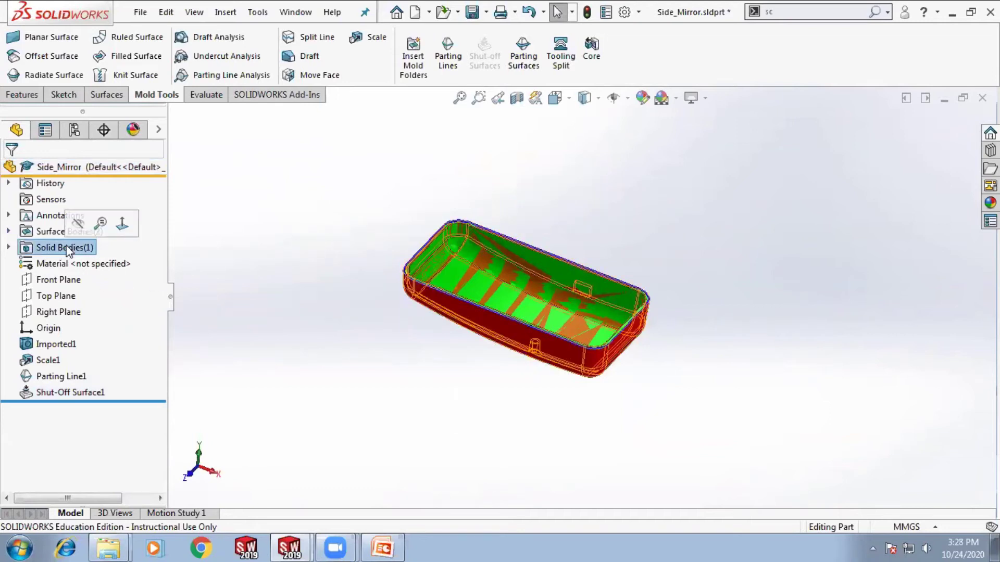
left_click(253, 209)
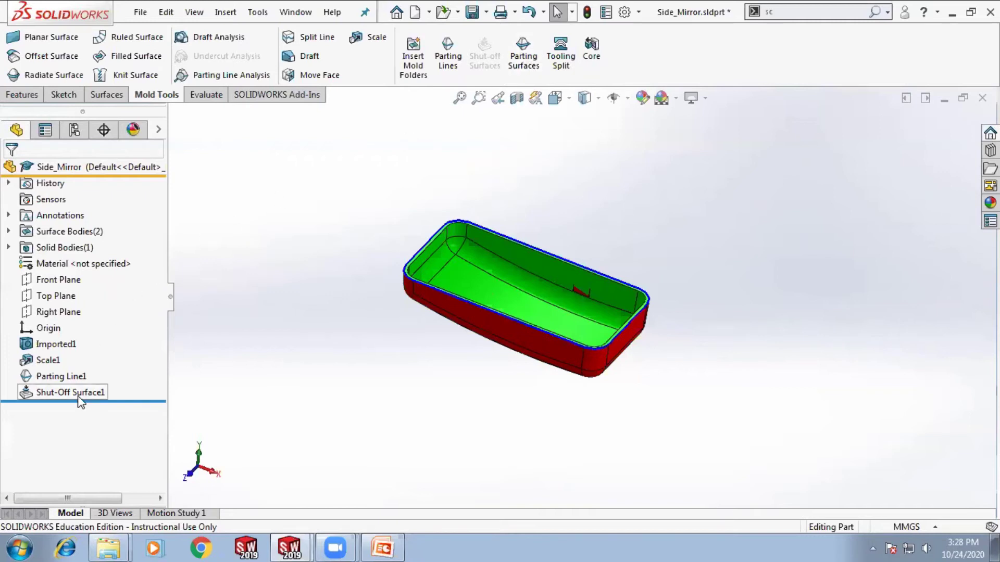
left_click(78, 377)
left_click(255, 361)
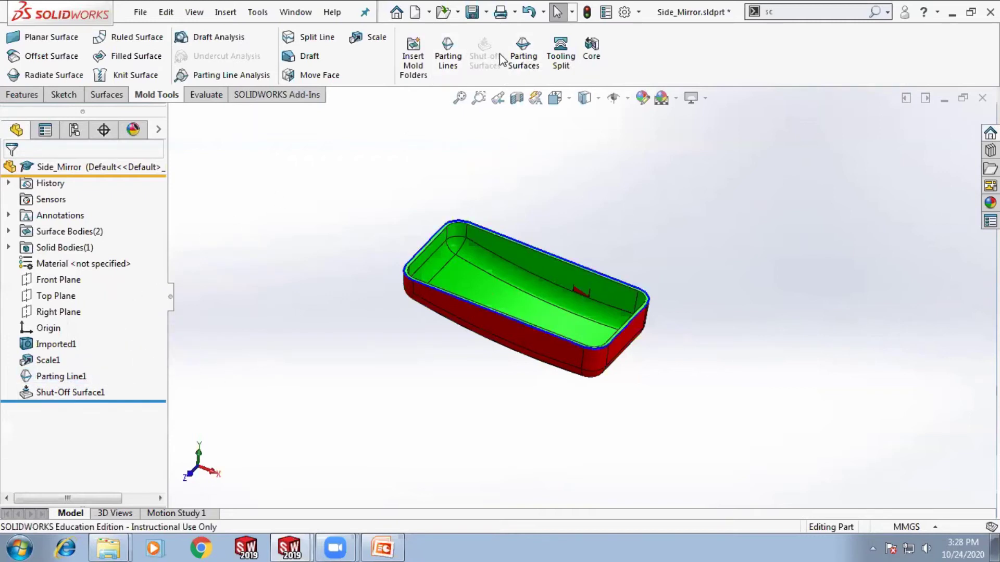
Create a Parting Surface from the parting line, perpendicular to pull, with a distance of 20 mm
left_click(523, 59)
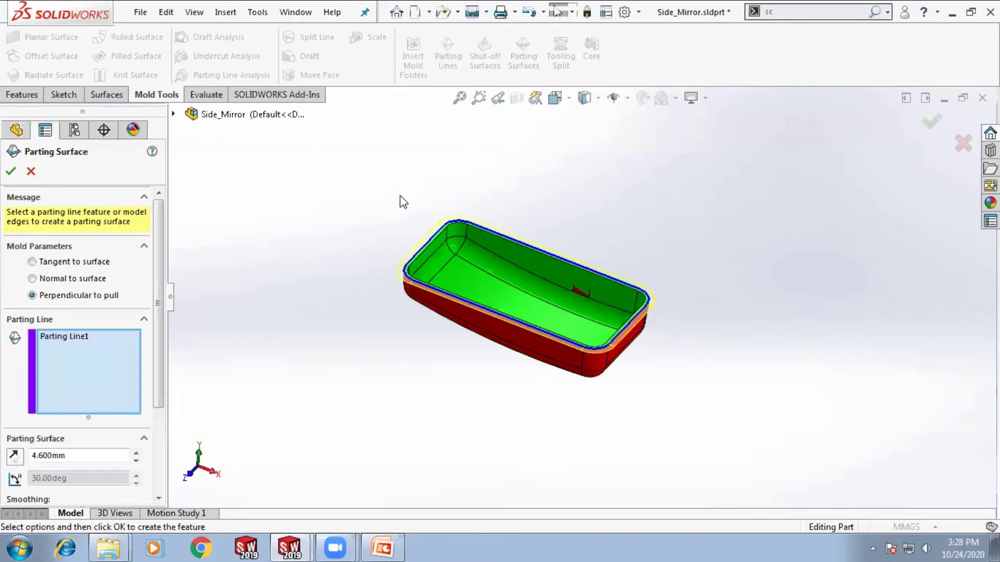
middle_click_drag(429, 390, 416, 355)
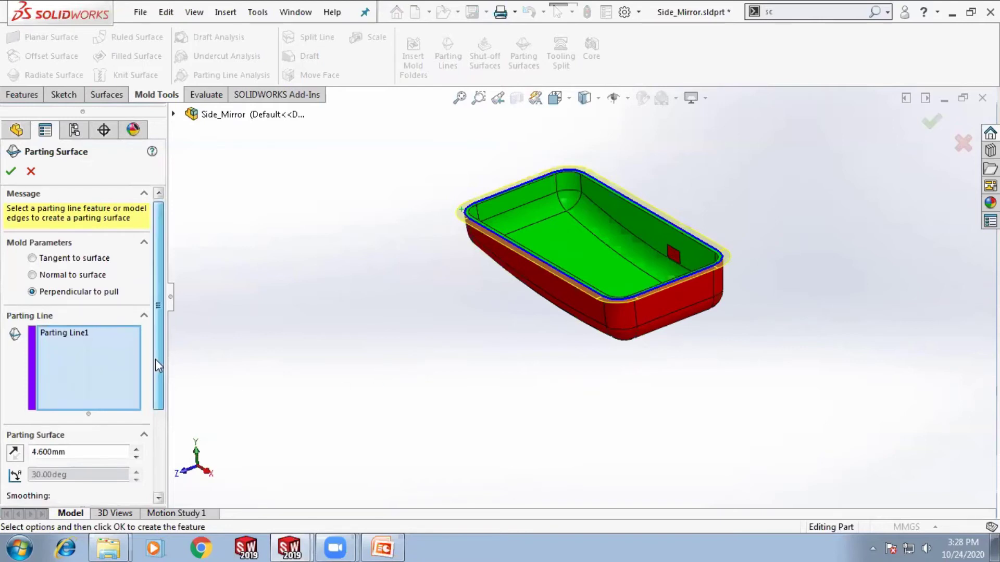
scroll(104, 370, "down", 3)
left_click_drag(68, 374, 20, 373)
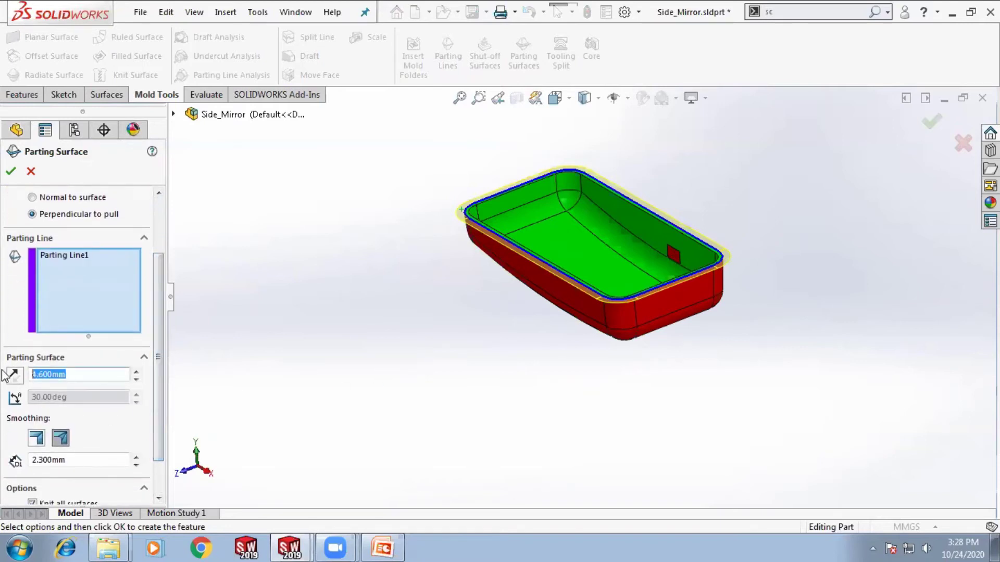
type("1")
type("0")
key("Return")
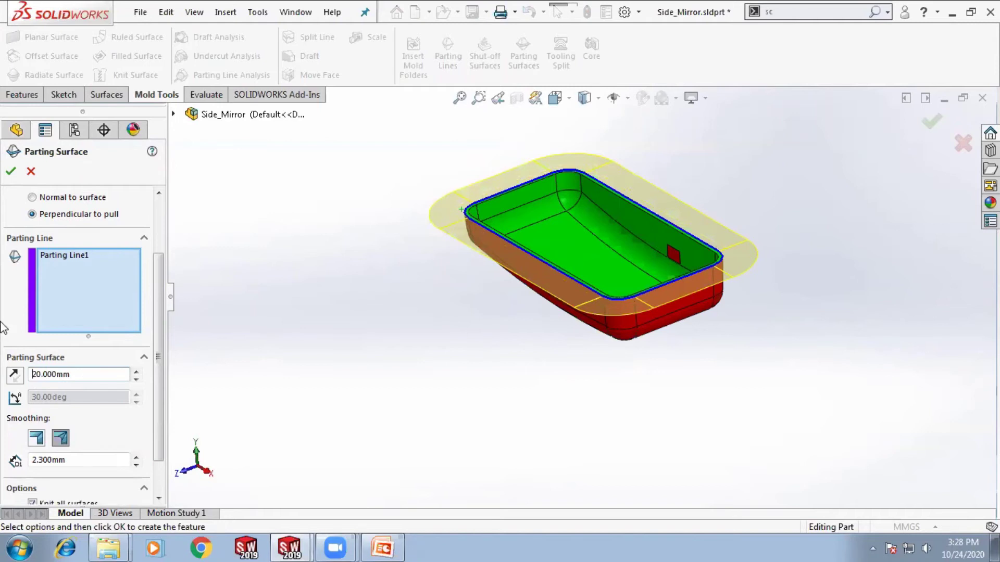
left_click(10, 171)
Inspect the parting surface around the rim and start a sketch on its flat face
middle_click_drag(457, 360, 469, 312)
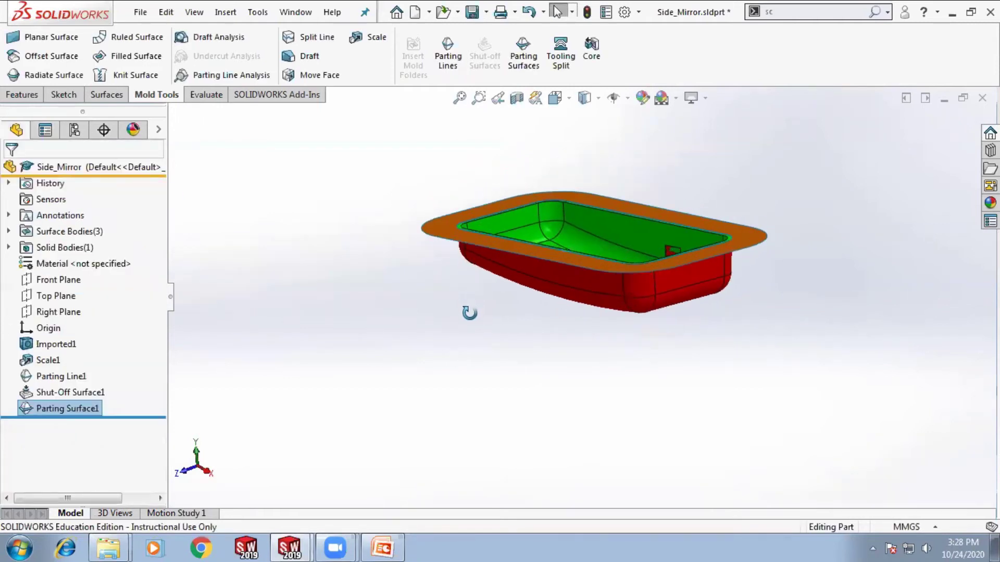
scroll(495, 214, "down", 5)
middle_click_drag(438, 256, 348, 372)
scroll(352, 362, "up", 4)
left_click(461, 431)
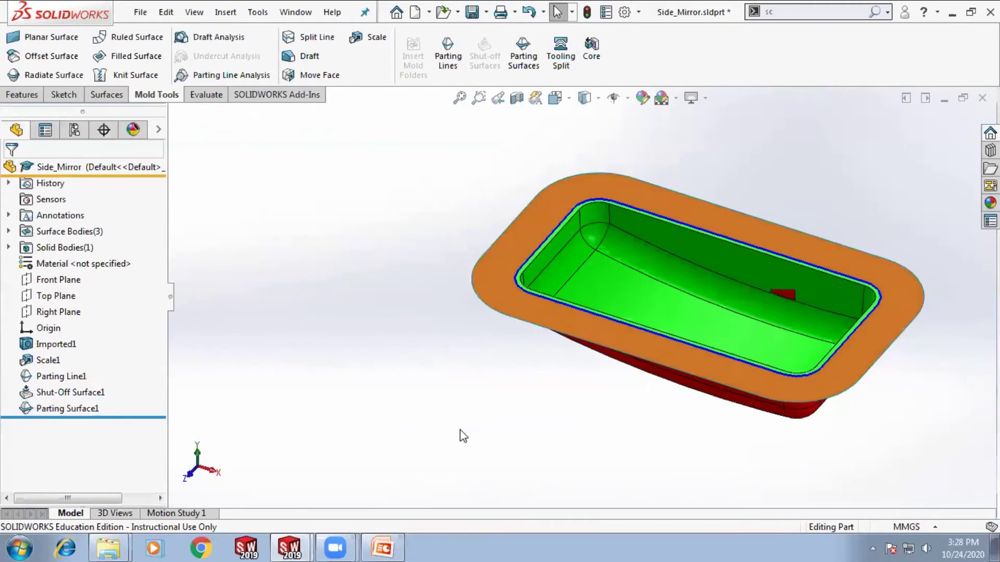
middle_click_drag(657, 439, 510, 275)
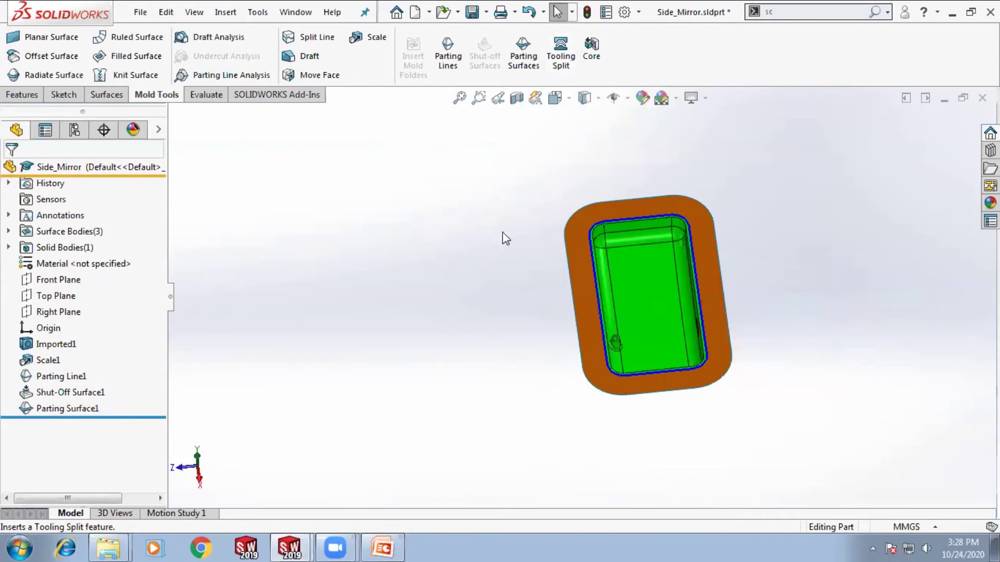
scroll(696, 241, "down", 3)
left_click(694, 229)
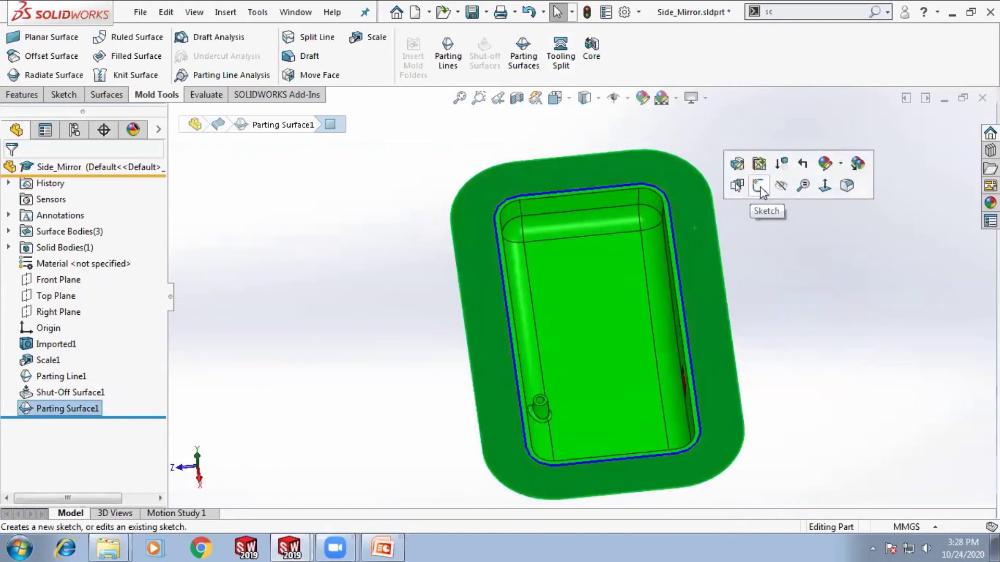
left_click(760, 188)
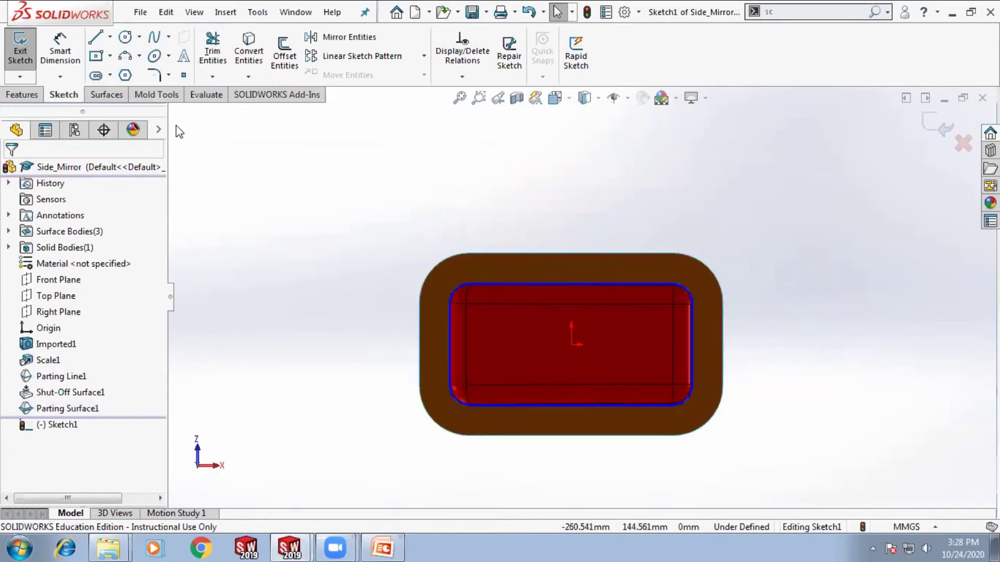
Sketch a center rectangle about 175 mm wide from the origin, enclosing the housing's outline within the parting surface
left_click(95, 62)
scroll(599, 351, "down", 3)
left_click(565, 339)
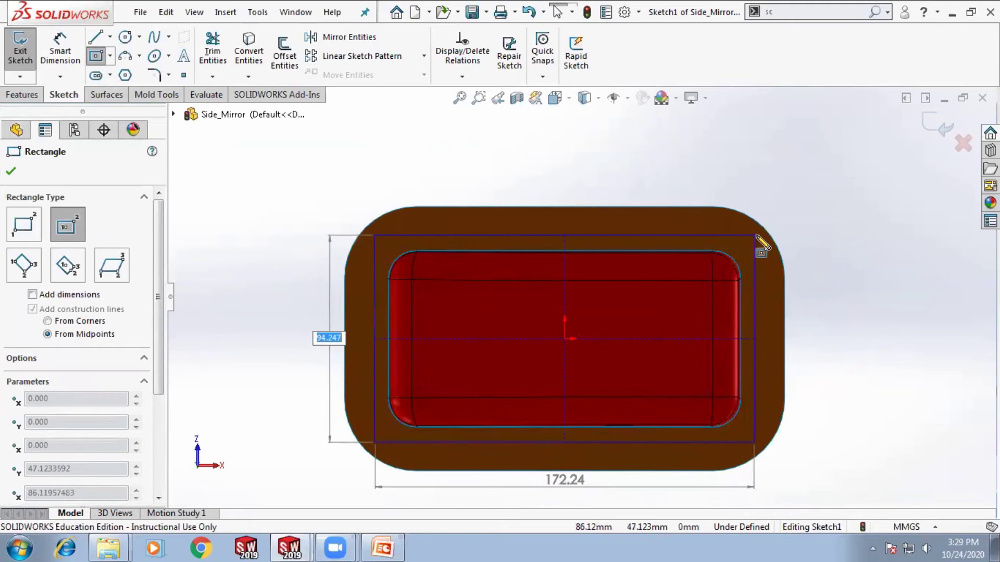
left_click(757, 241)
key("Escape")
scroll(405, 171, "up", 2)
scroll(472, 167, "down", 1)
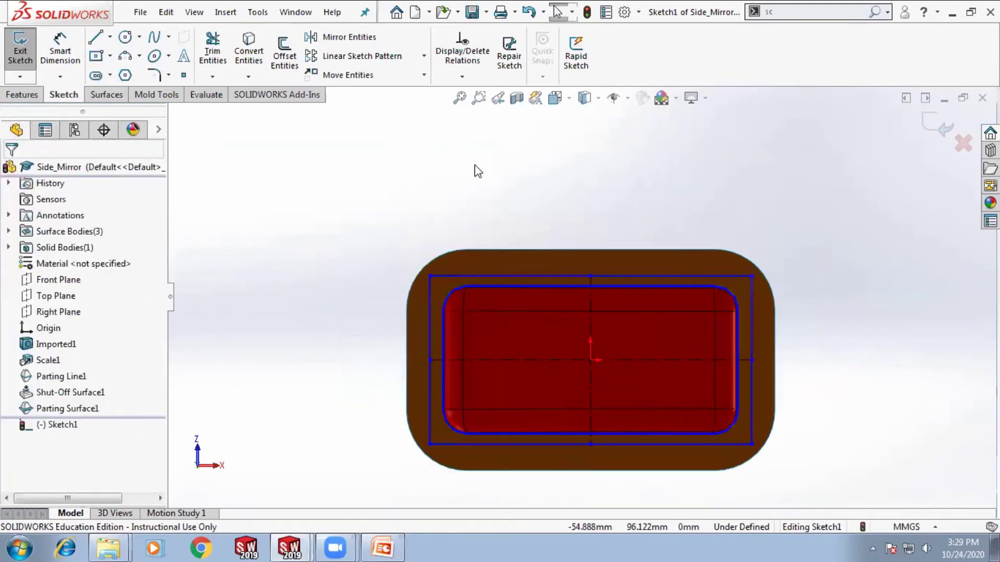
Dimension the rectangle's upper horizontal edge to 180 mm
left_click(64, 51)
left_click(552, 277)
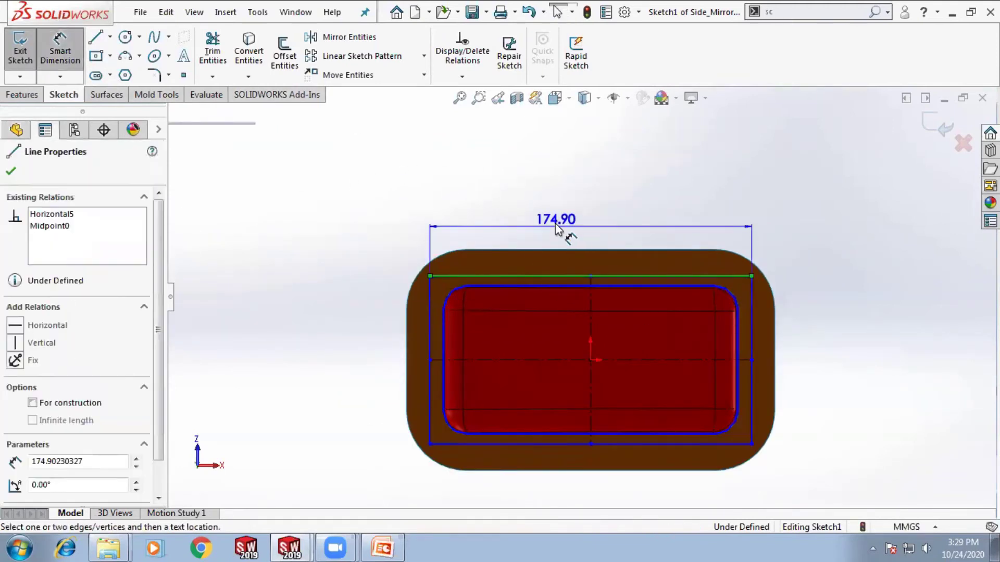
left_click(555, 222)
type("180")
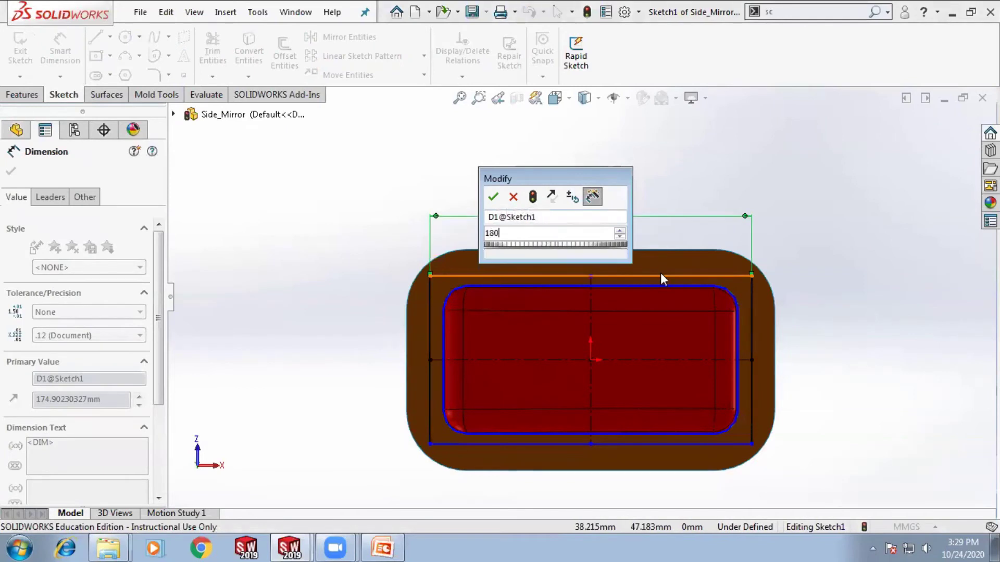
key("Return")
scroll(520, 391, "down", 2)
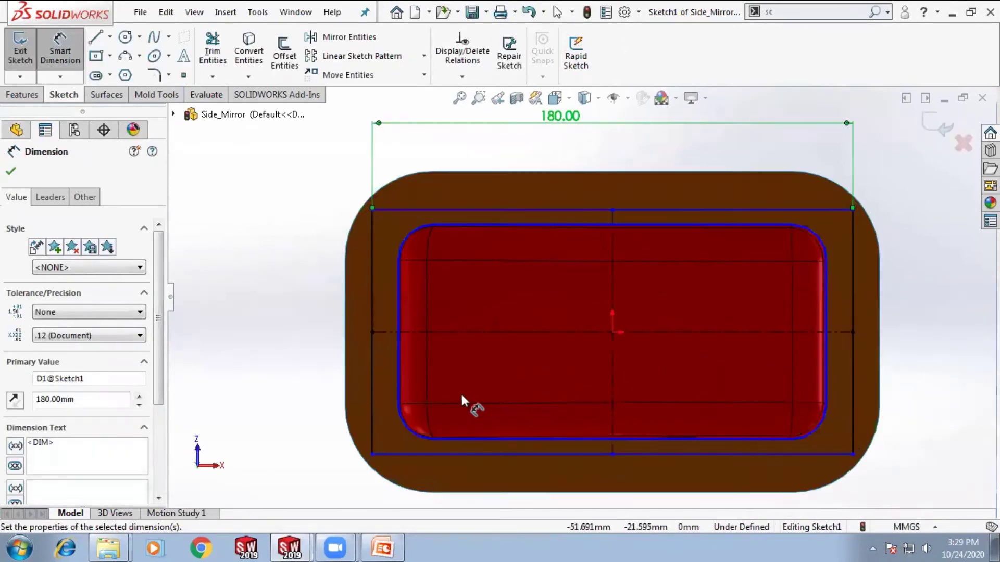
Dimension the rectangle's vertical side at 90 mm and exit the sketch
left_click(372, 405)
left_click(310, 370)
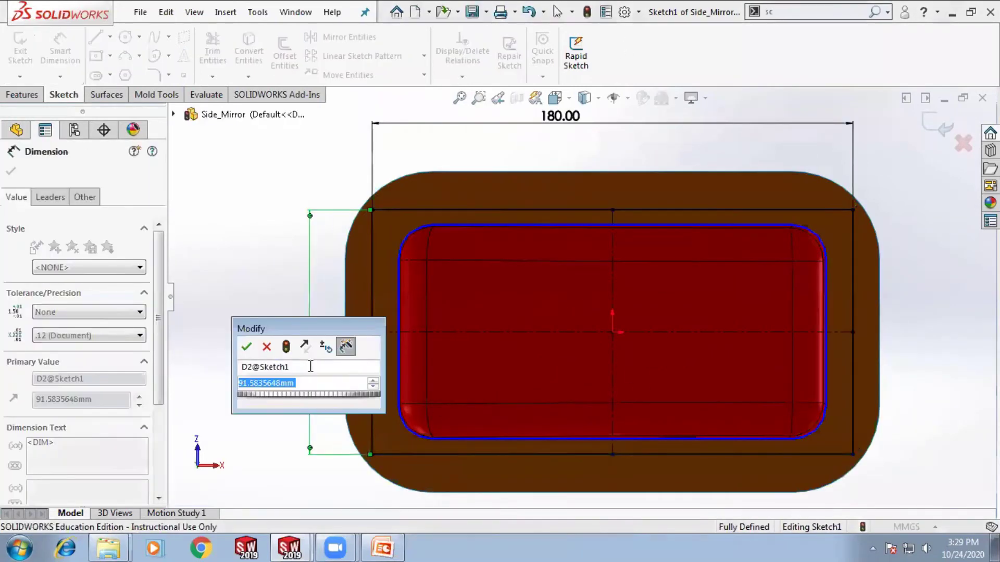
type("90")
key("Return")
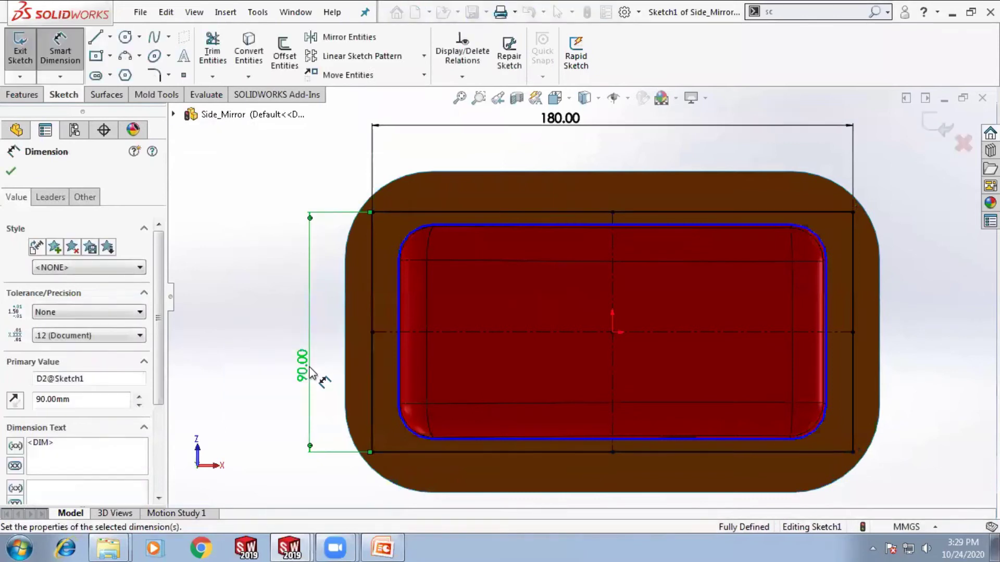
key("Escape")
scroll(710, 305, "up", 1)
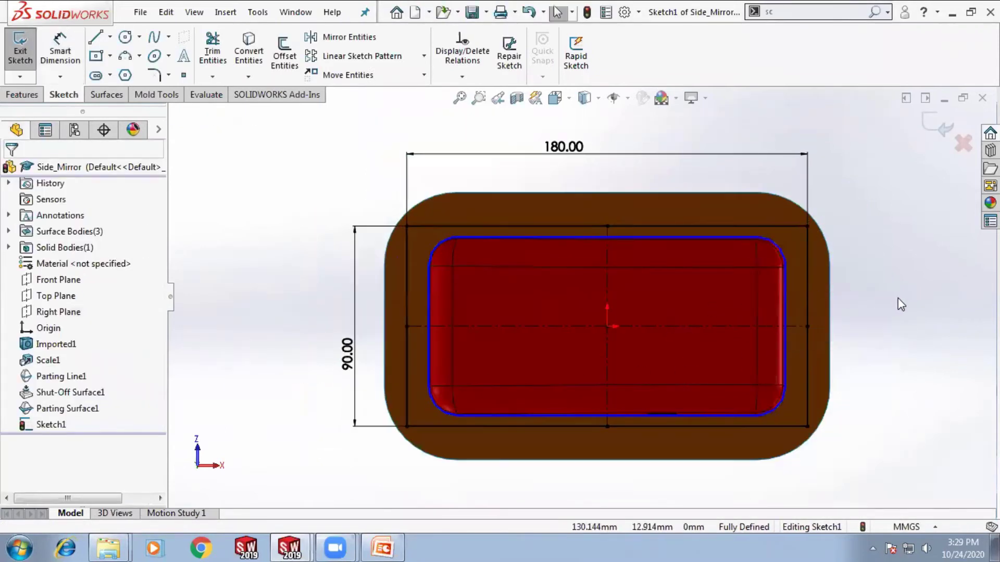
left_click(940, 126)
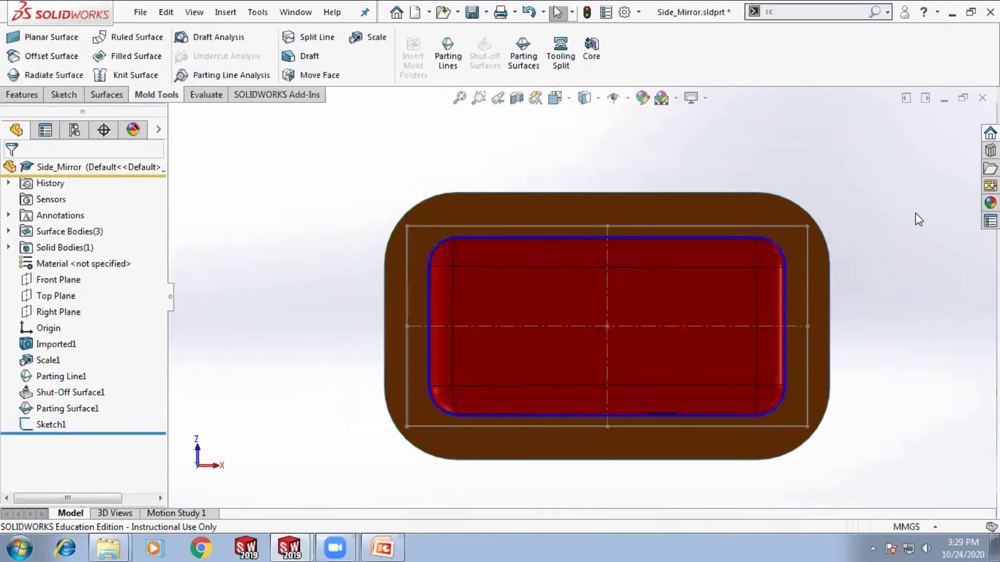
Edit the parting surface feature and set its distance from the parting line to 50 mm
left_click(54, 408)
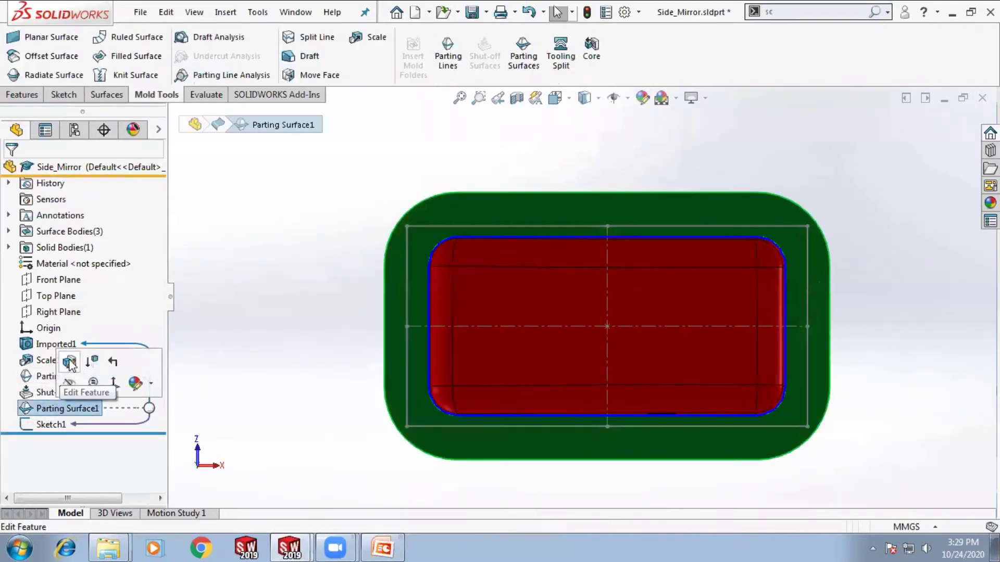
left_click(69, 363)
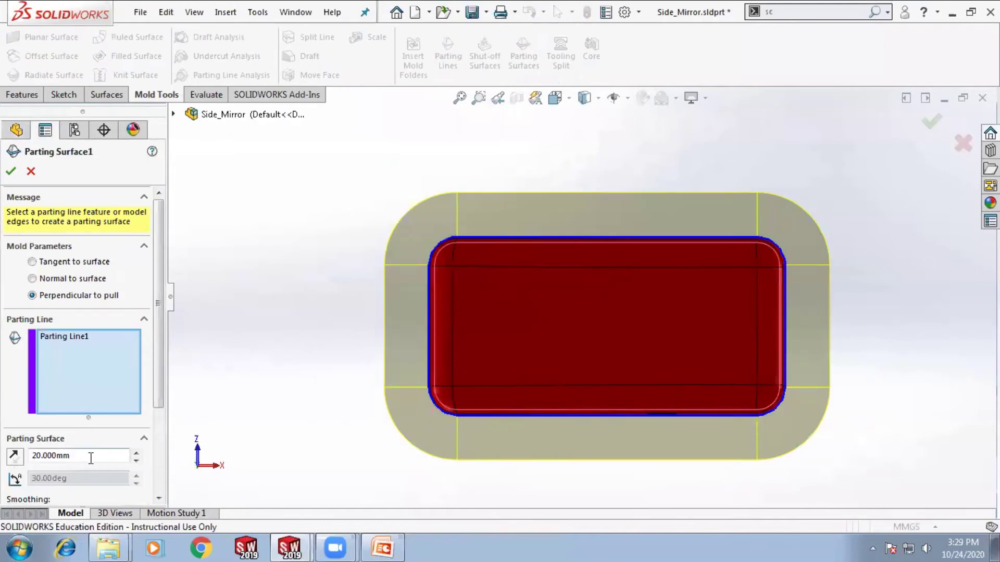
left_click(137, 452)
left_click(137, 452)
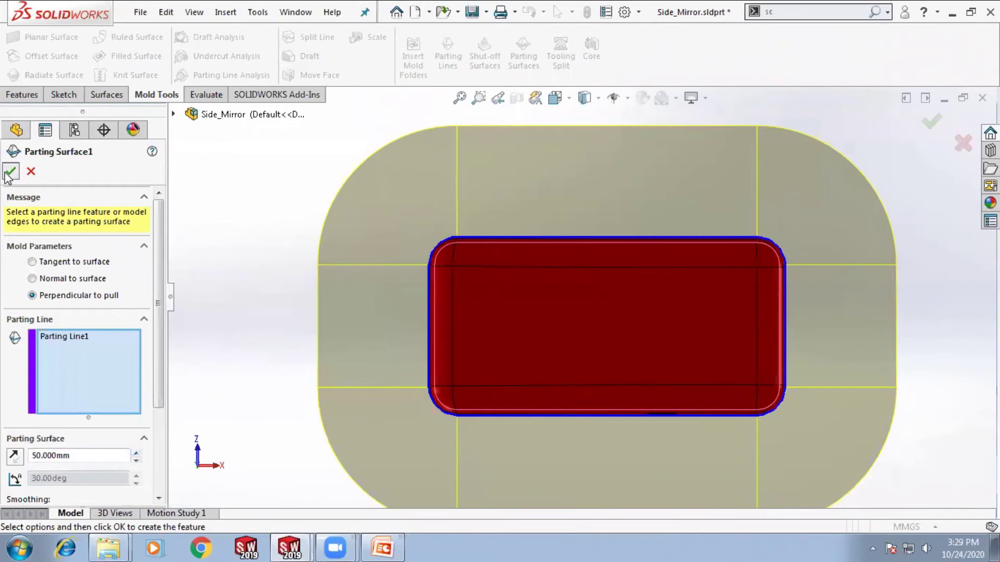
left_click(9, 173)
Reopen the rectangle sketch for editing and set its horizontal width to 200 mm
left_click(58, 423)
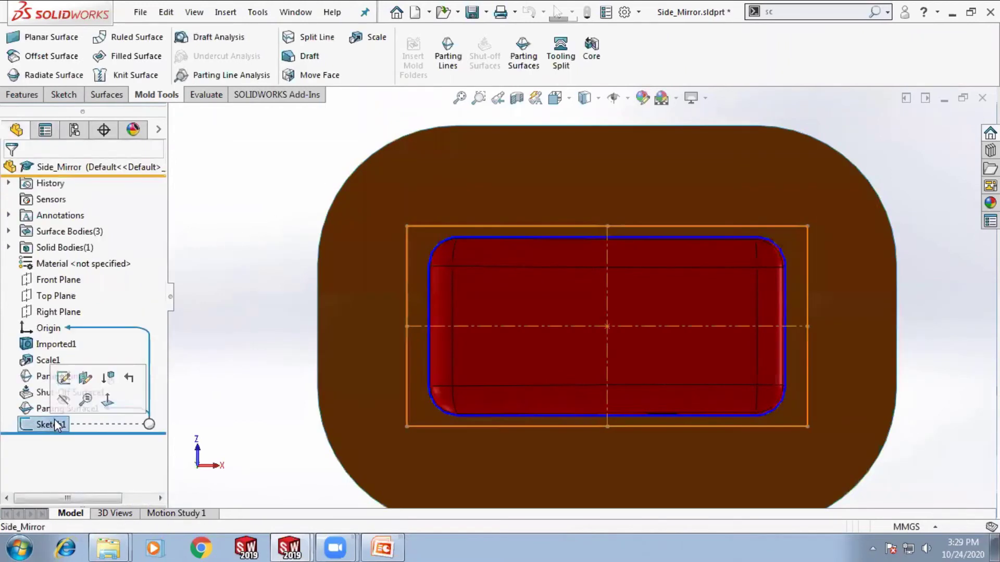
left_click(79, 383)
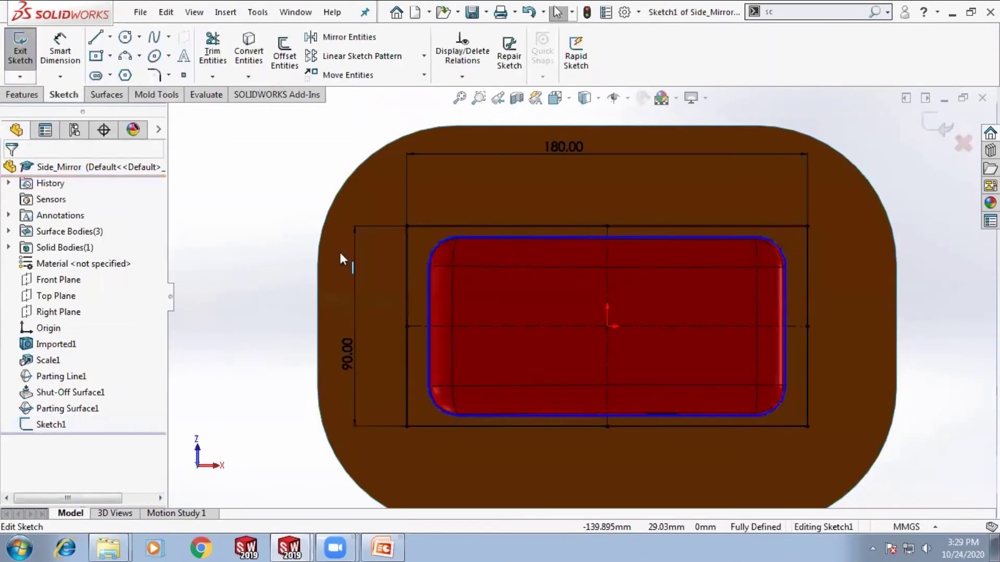
double_click(564, 146)
type("200")
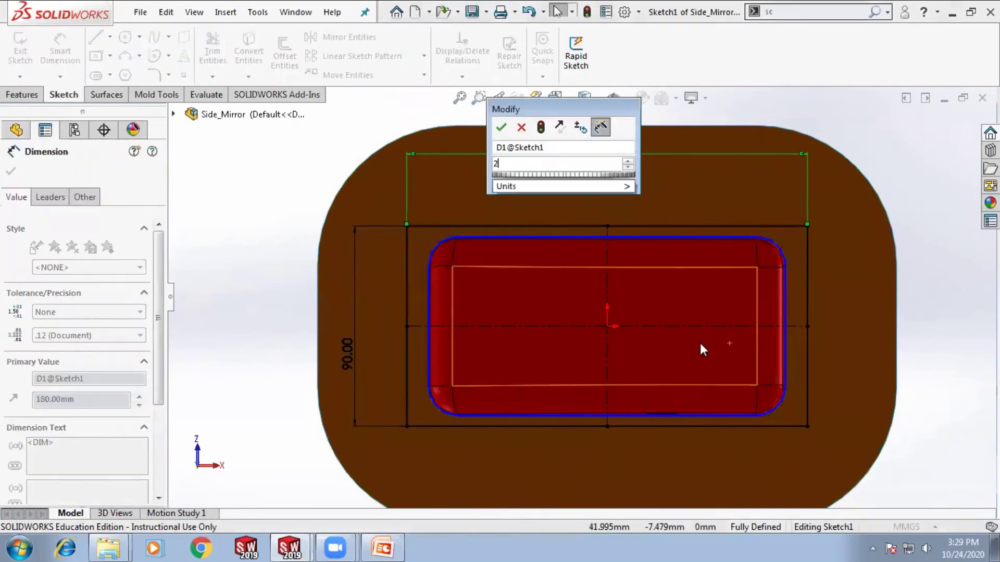
key("Return")
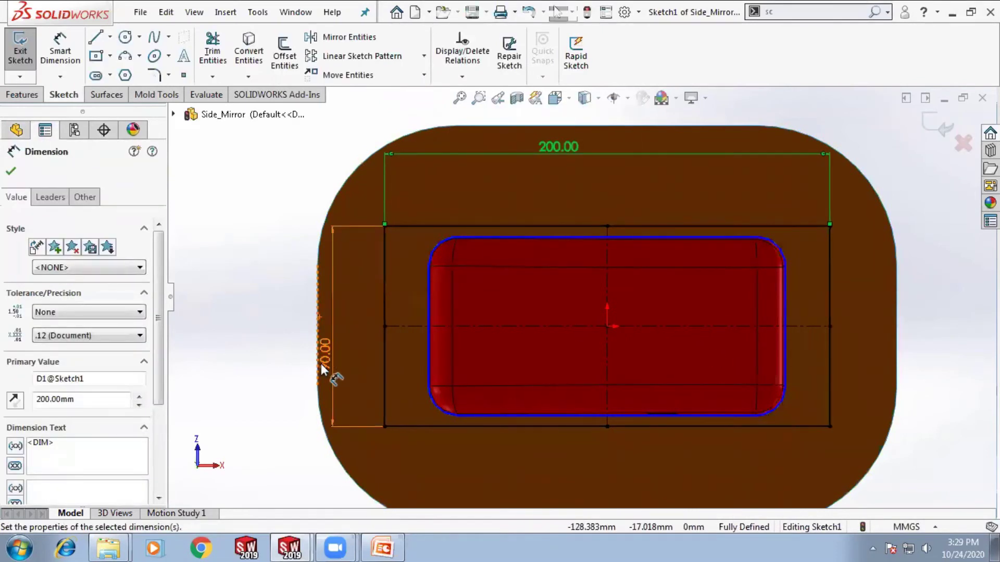
Set the rectangle's vertical dimension to 120 mm and exit the sketch
double_click(323, 359)
type("120")
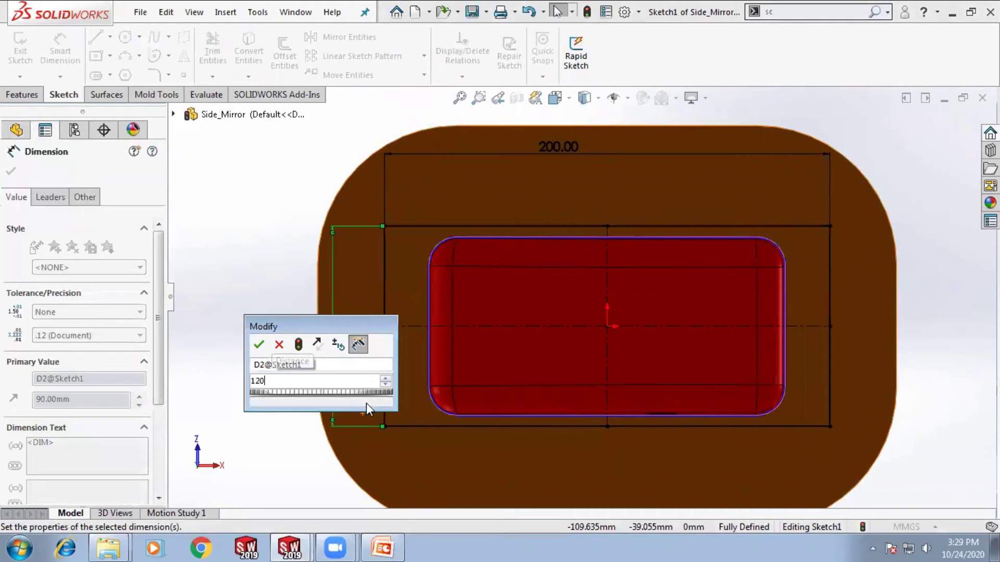
key("Return")
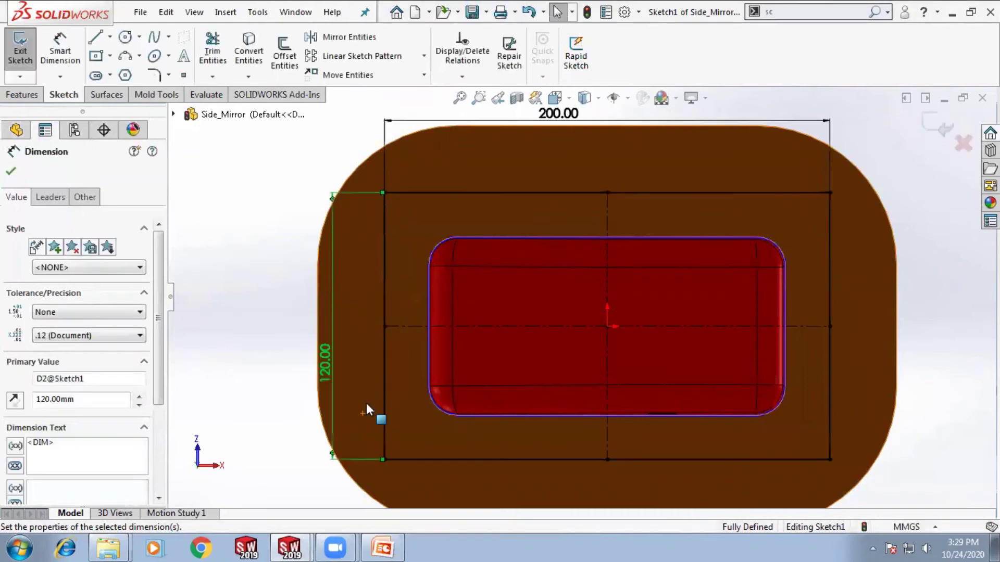
left_click(10, 174)
middle_click_drag(585, 406, 589, 225)
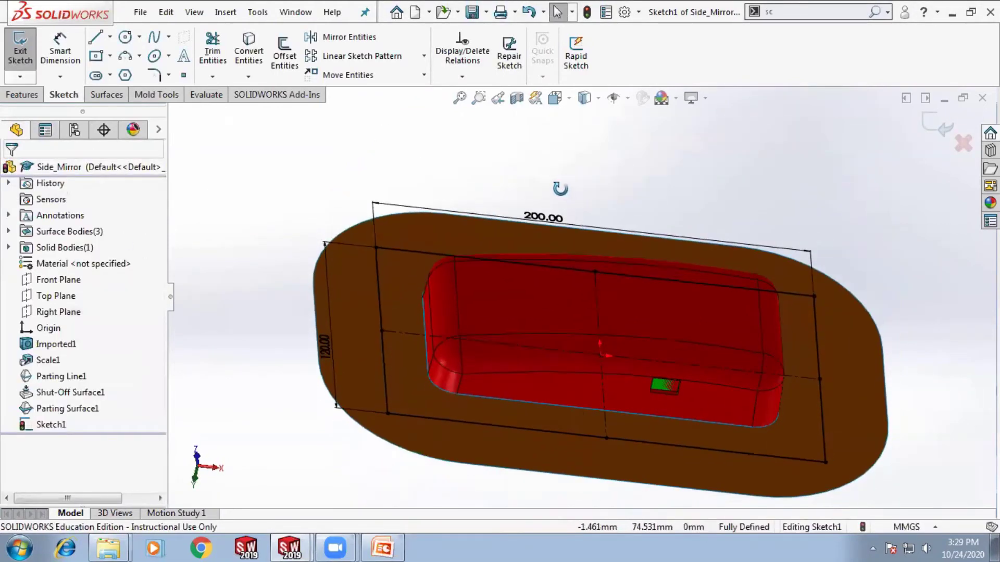
middle_click_drag(560, 189, 559, 190)
left_click(931, 125)
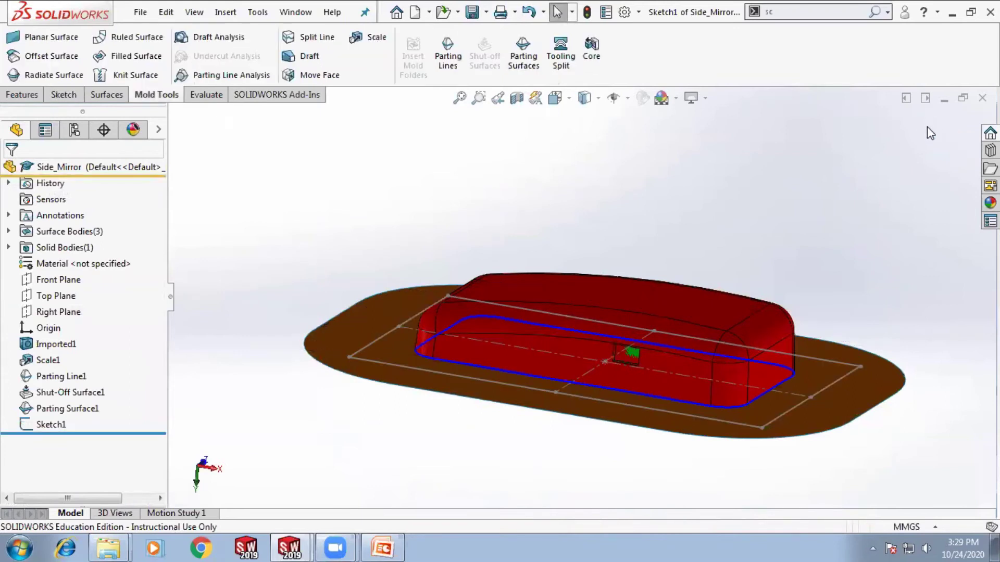
Create a Tooling Split from the rectangle sketch with block sizes of 40 mm and 60 mm on the two sides of the parting surface
left_click(51, 424)
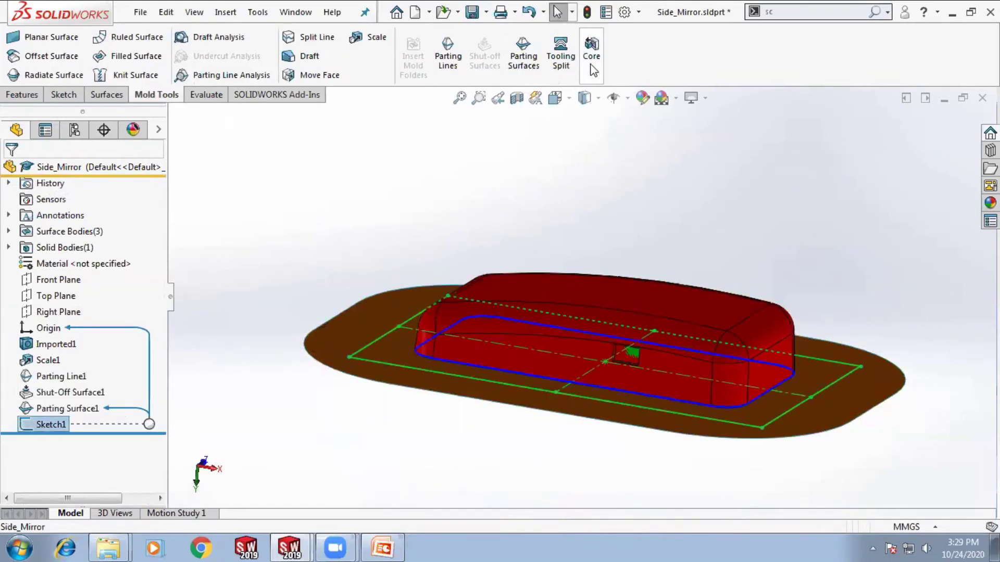
left_click(560, 52)
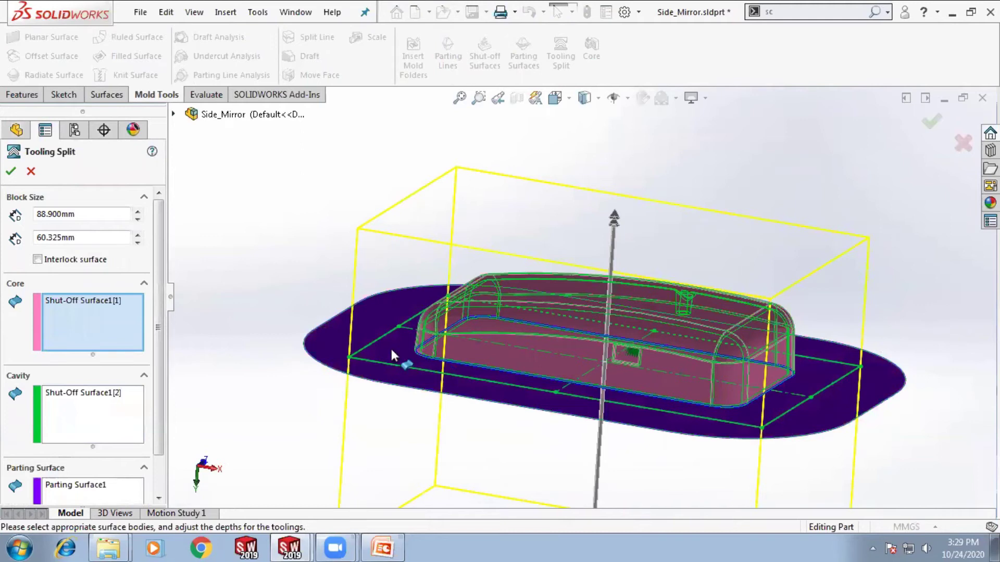
scroll(395, 326, "up", 2)
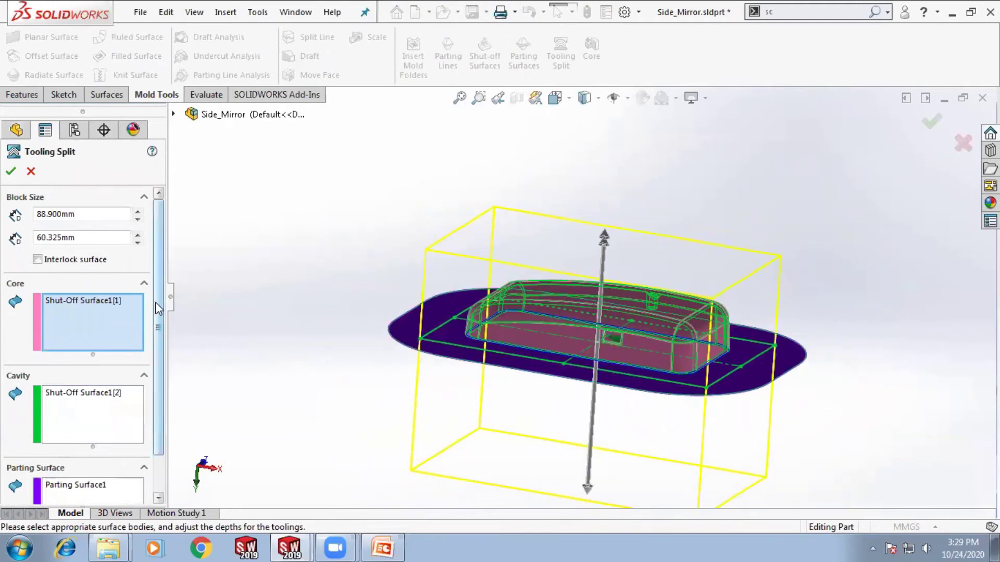
scroll(156, 303, "down", 2)
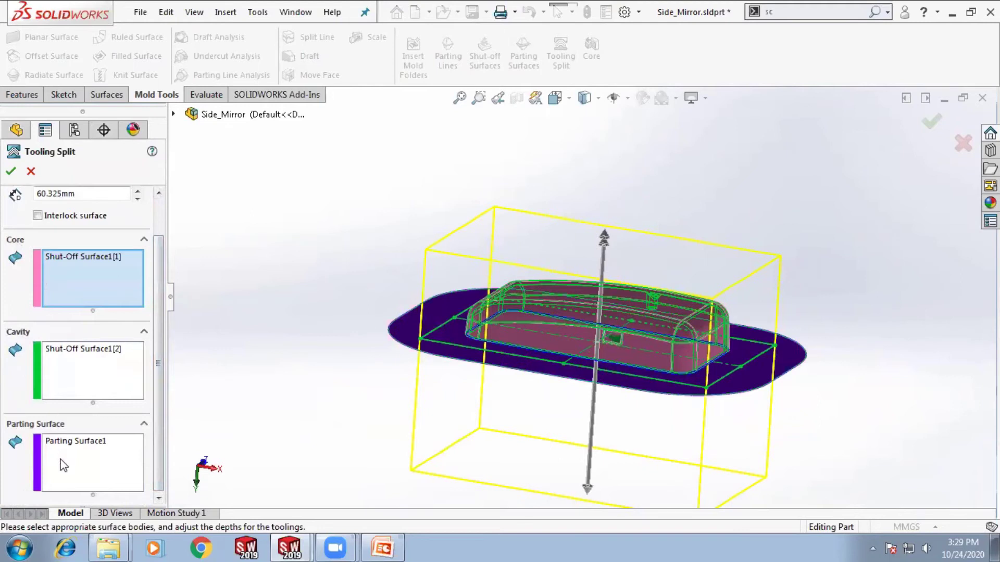
scroll(158, 289, "up", 2)
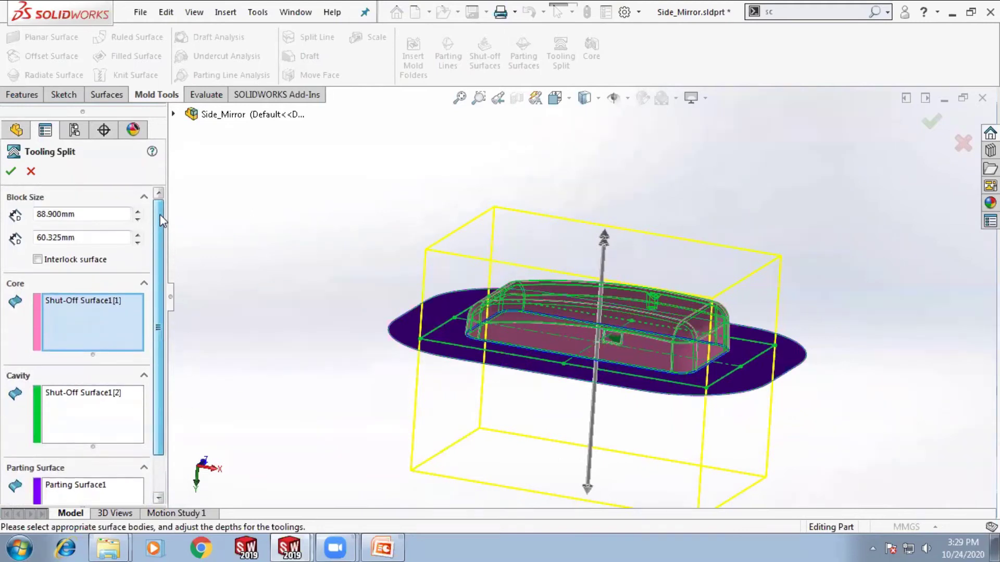
middle_click_drag(589, 376, 608, 318)
key("space")
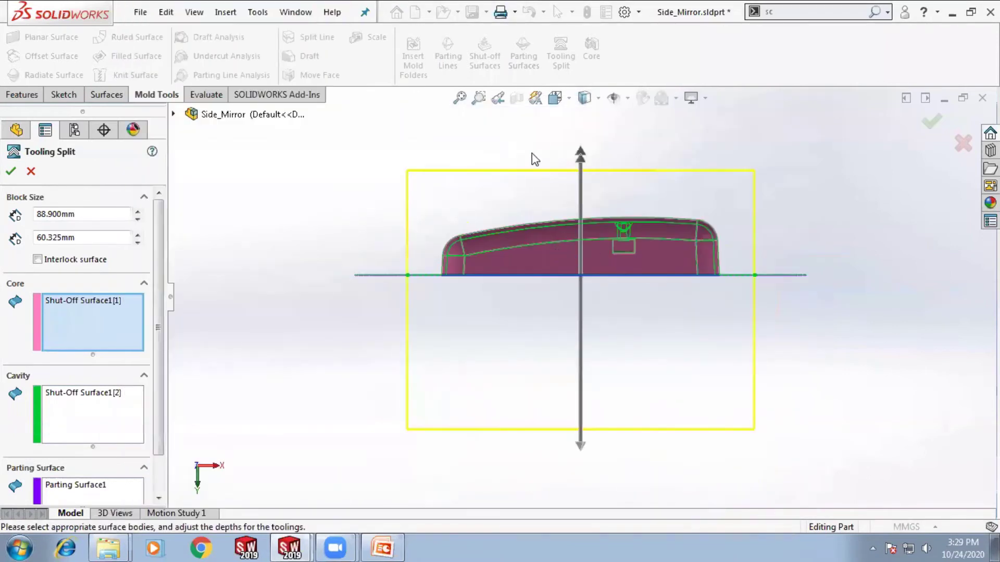
left_click_drag(581, 451, 596, 342)
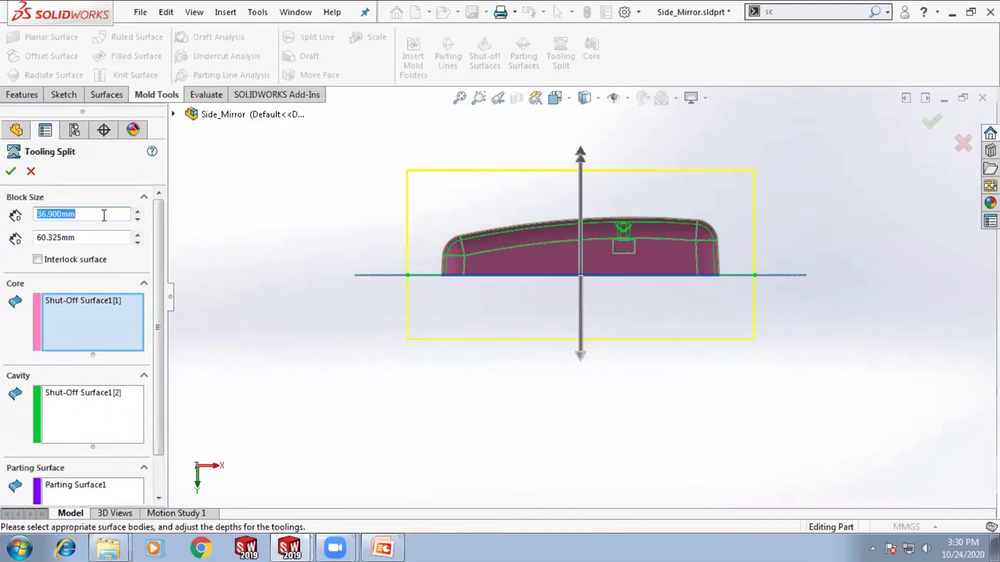
type("40")
double_click(101, 238)
type("60")
key("Return")
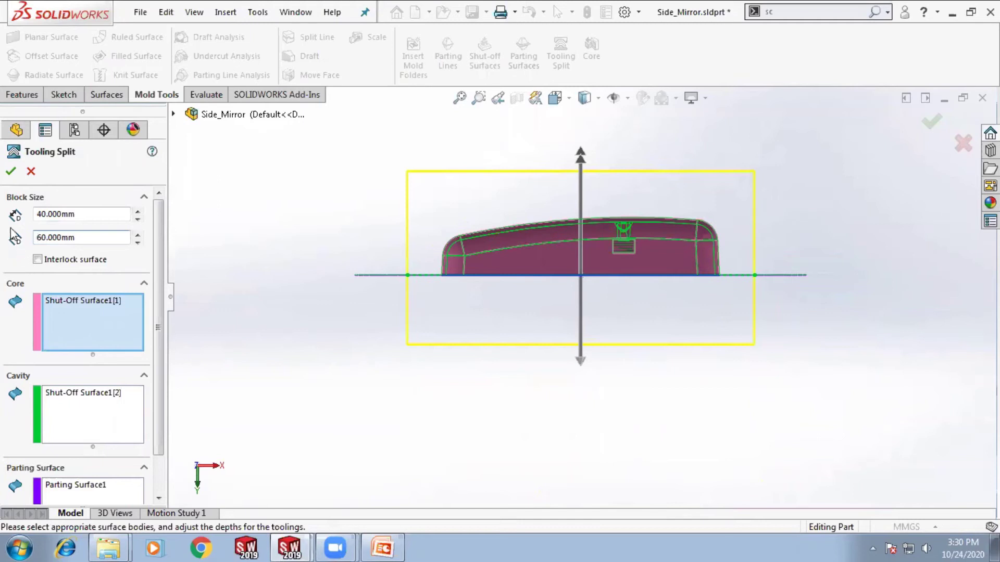
left_click(10, 172)
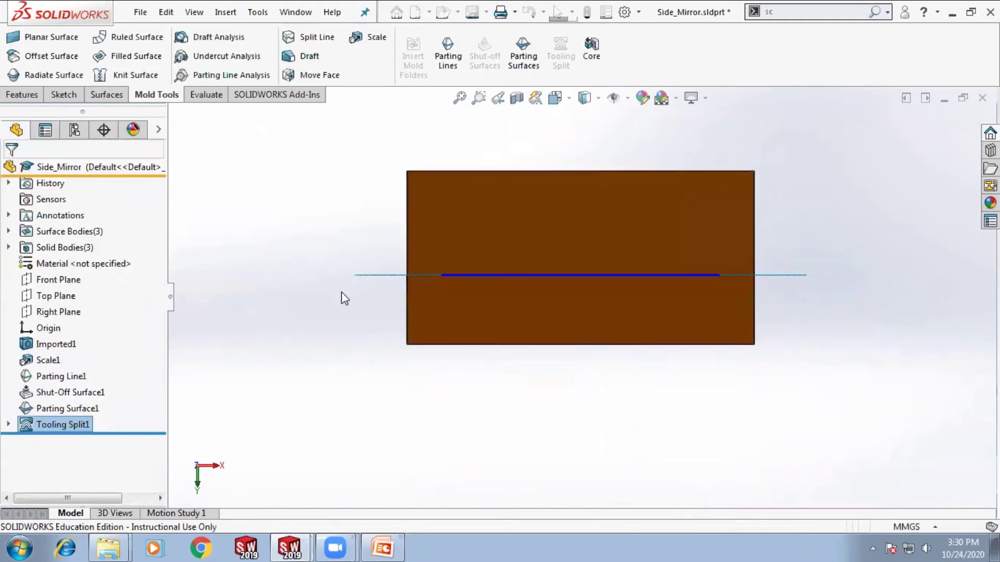
Show the mold block in isometric view and hide all surface bodies
middle_click_drag(532, 193, 365, 365)
middle_click_drag(536, 245, 433, 169)
key("ctrl+7")
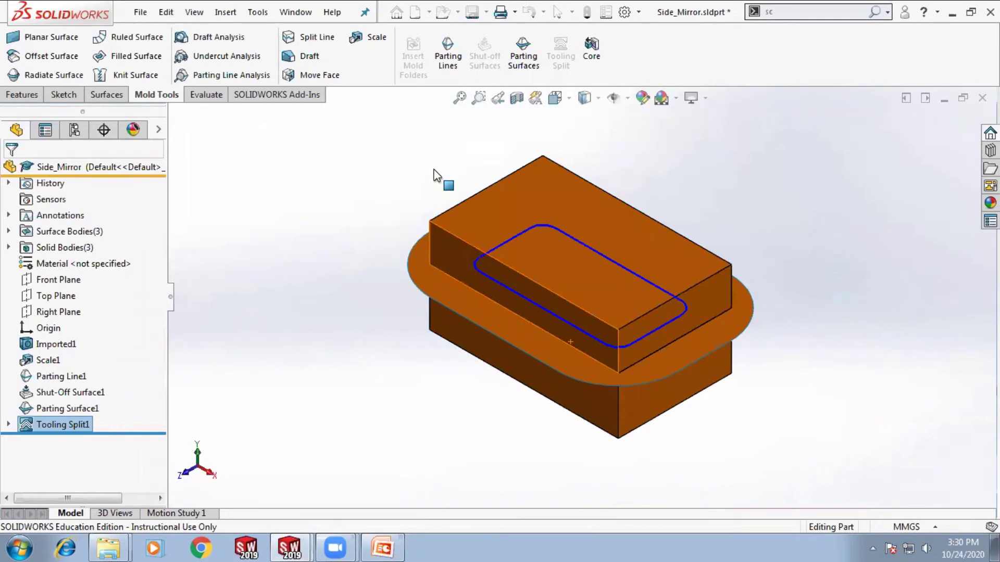
left_click(301, 234)
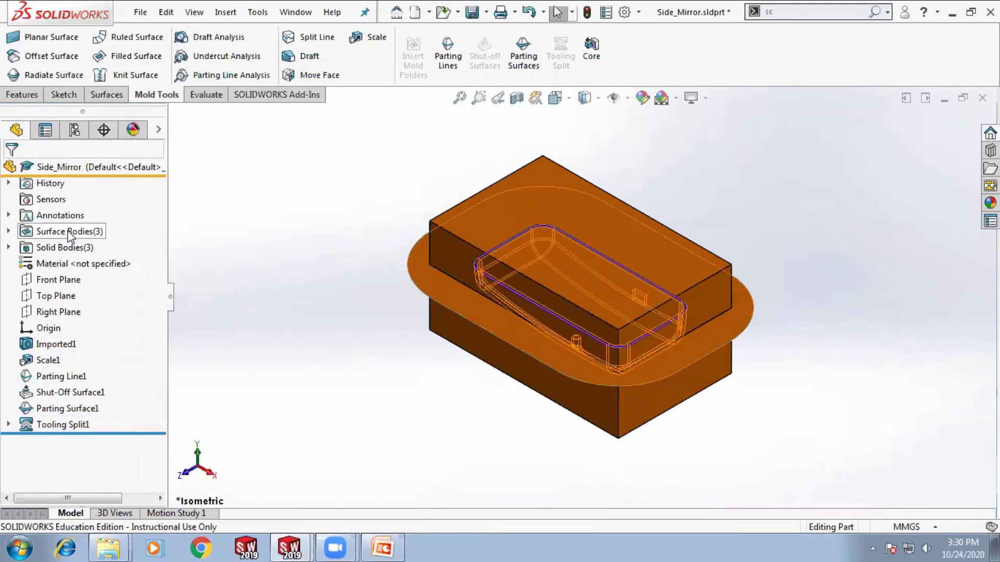
left_click(70, 235)
left_click(93, 216)
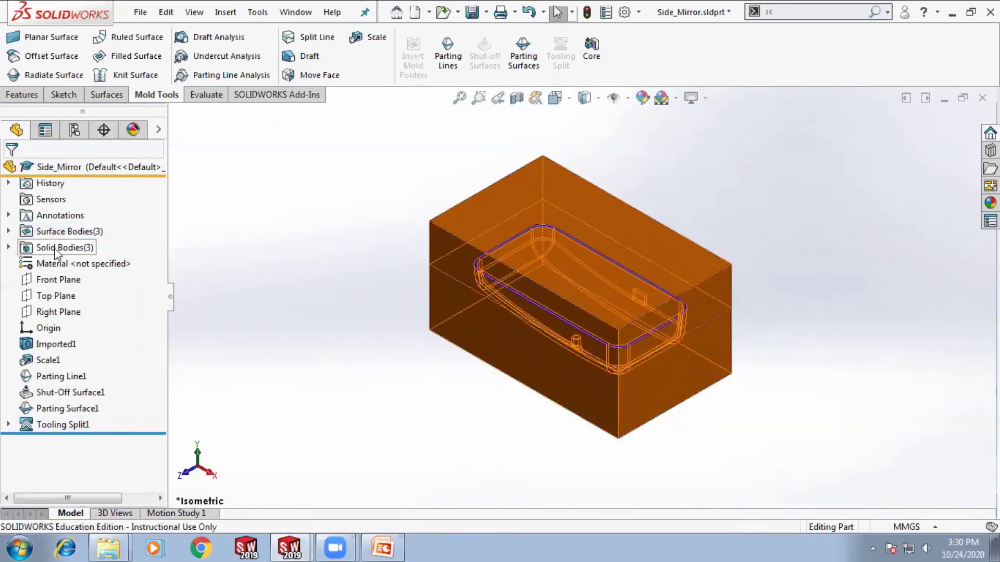
List the solid bodies and highlight the Tooling Split1[1] block in the model
left_click(9, 247)
left_click(73, 280)
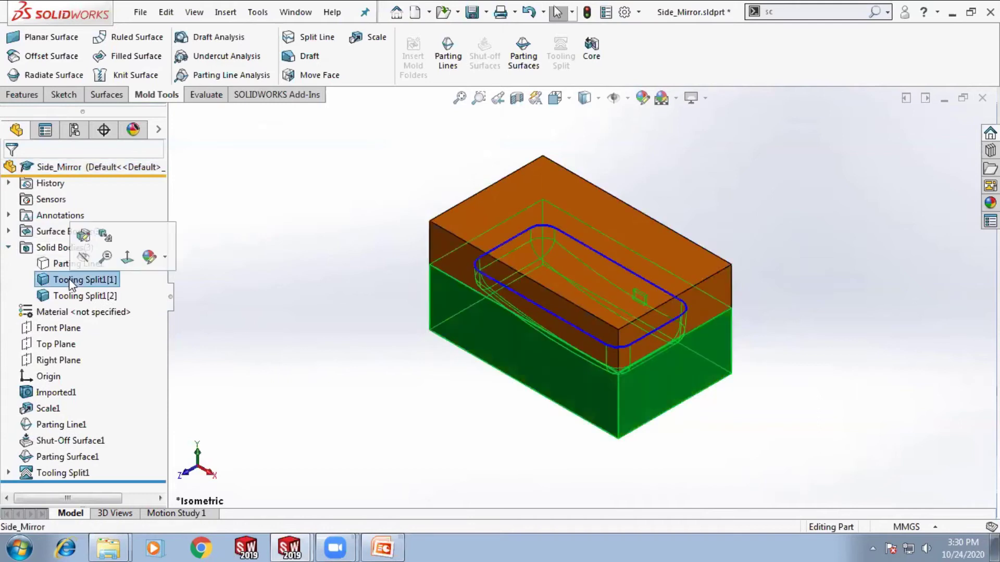
left_click(312, 306)
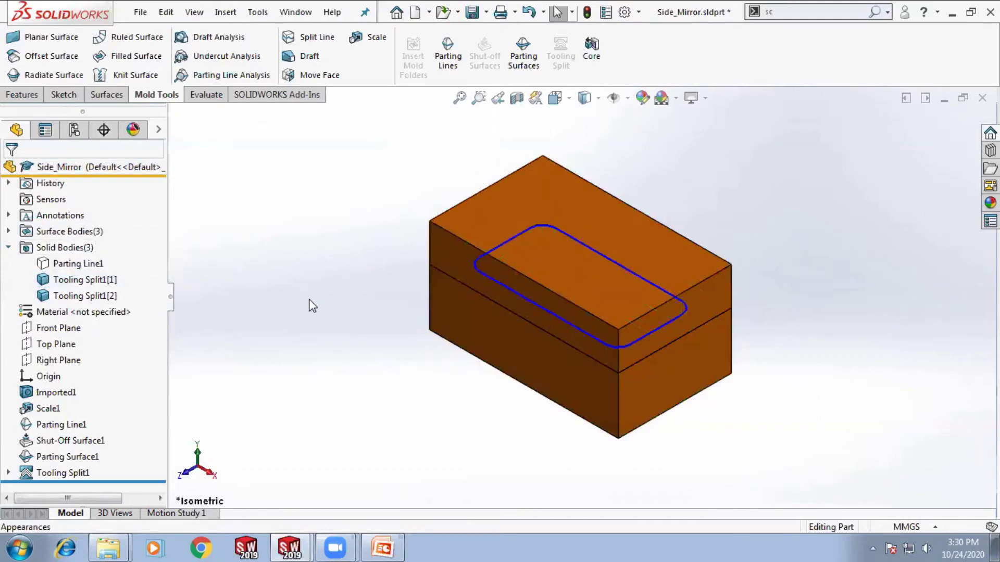
scroll(739, 208, "up", 3)
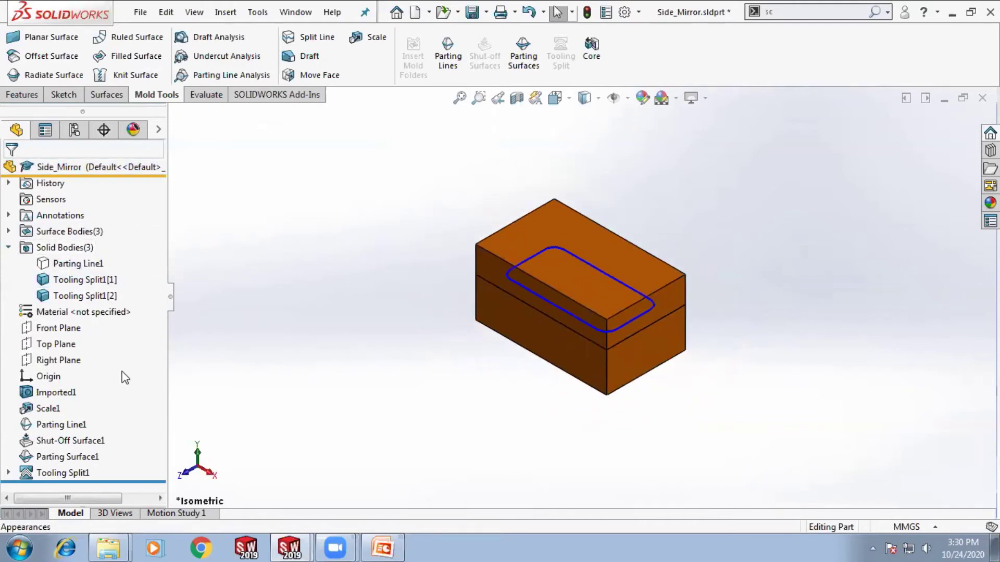
left_click(628, 97)
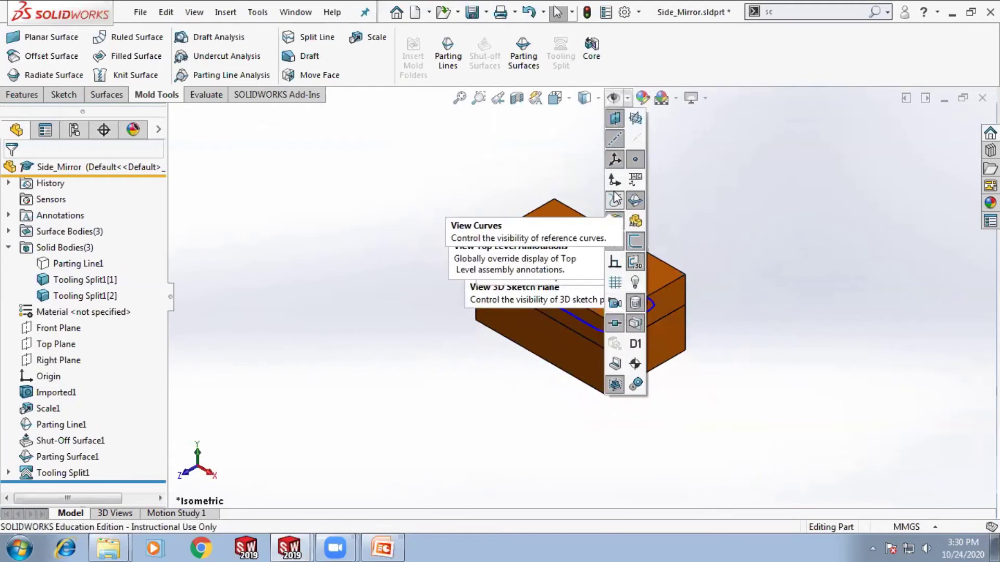
Create an exploded view that moves the upper mold block upward along the Y axis, away from the lower block
left_click(839, 15)
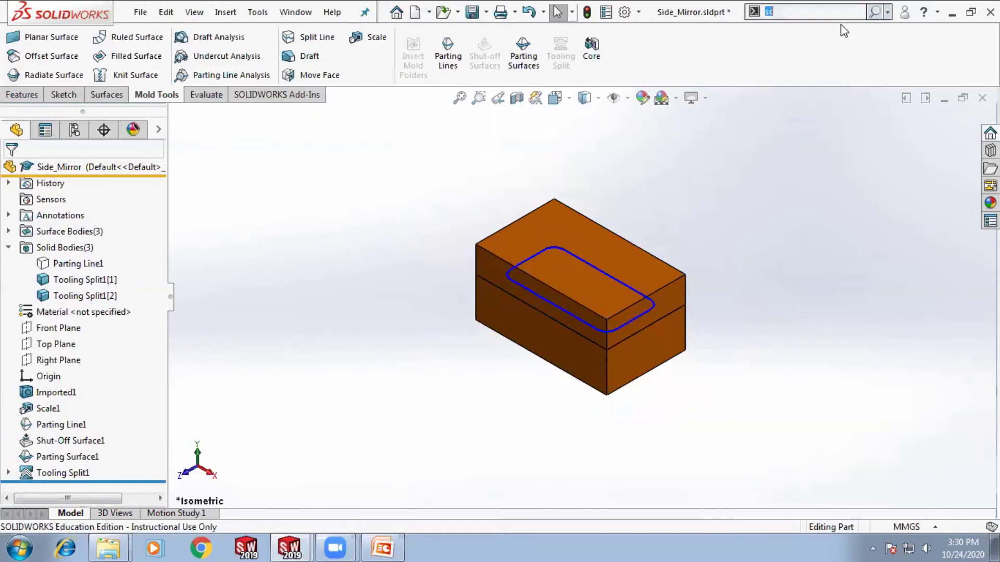
type("exp")
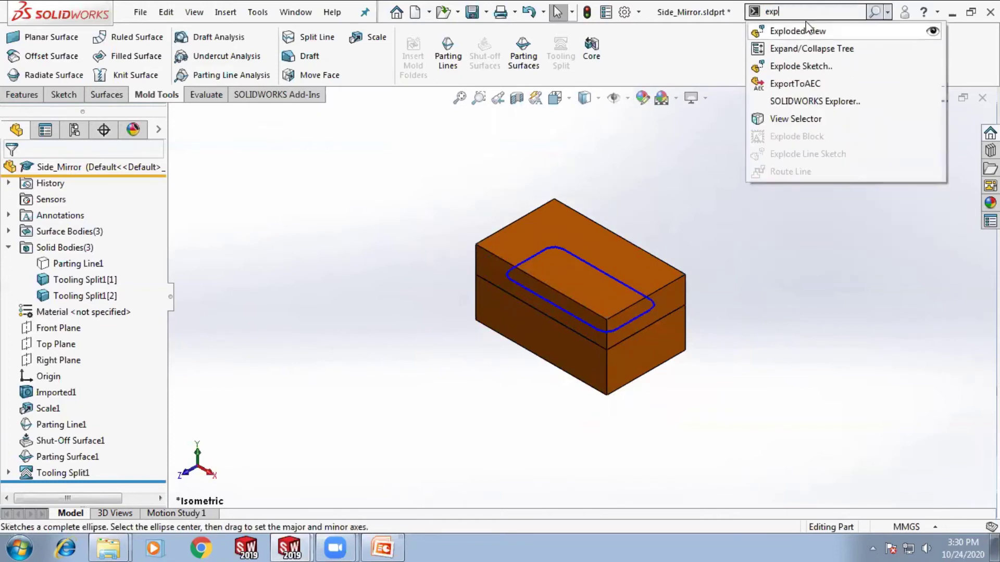
key("Return")
scroll(675, 237, "up", 2)
scroll(661, 229, "down", 2)
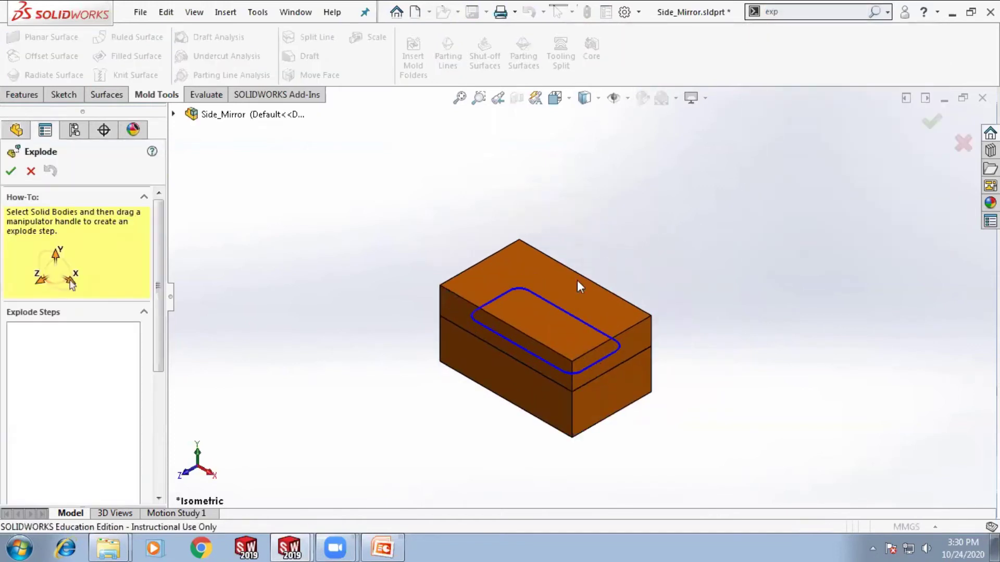
left_click(575, 289)
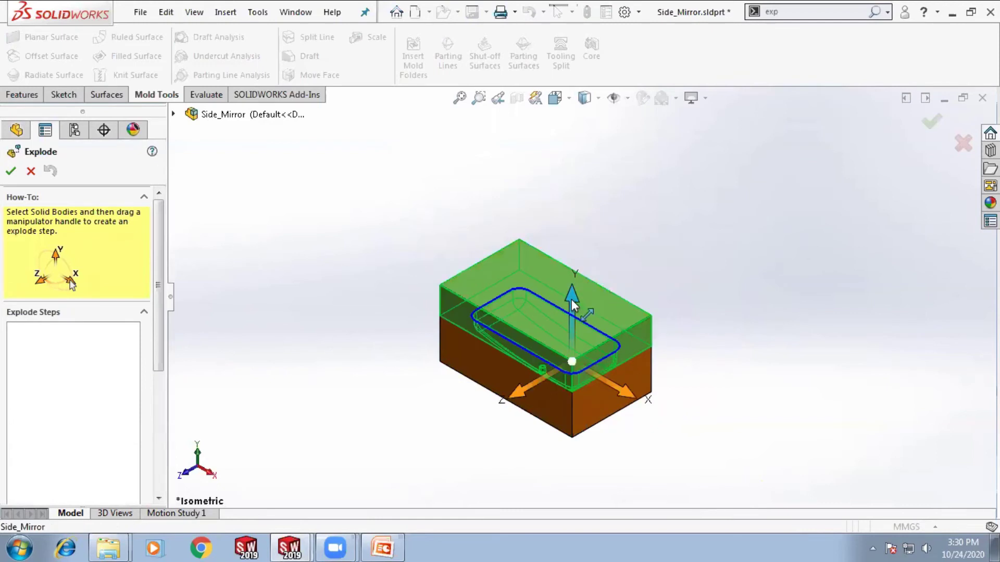
left_click_drag(572, 305, 593, 204)
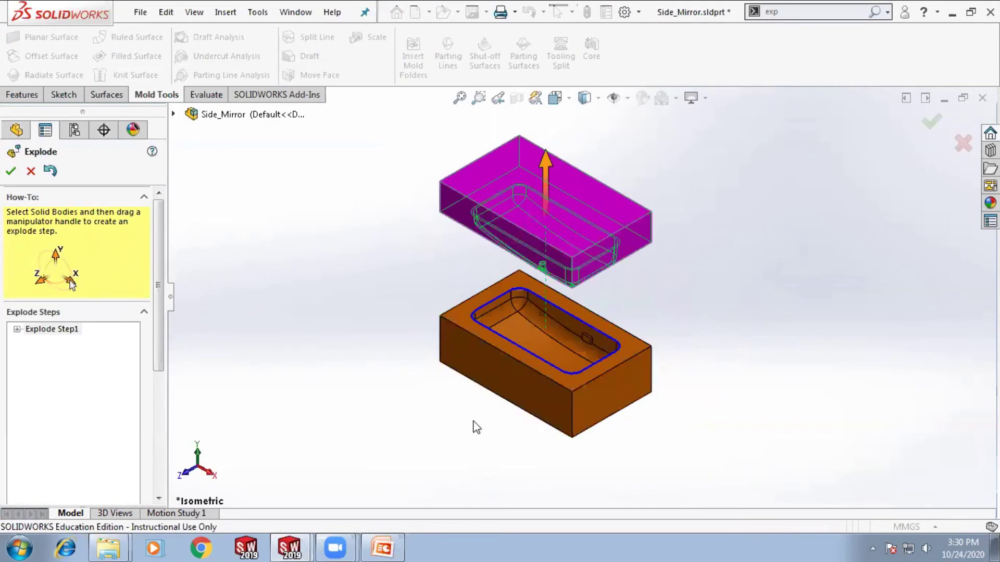
left_click(423, 417)
scroll(491, 384, "down", 3)
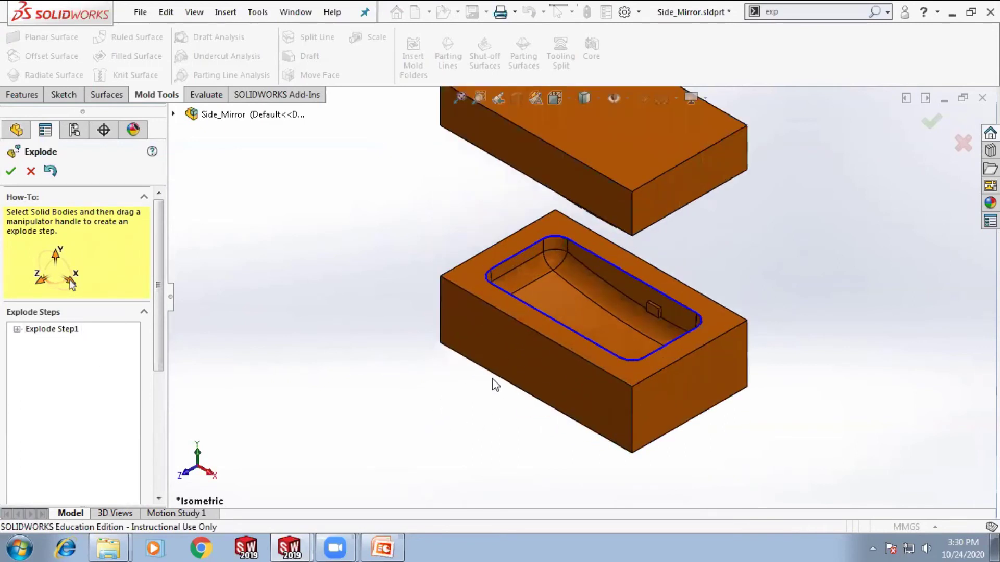
left_click(520, 360)
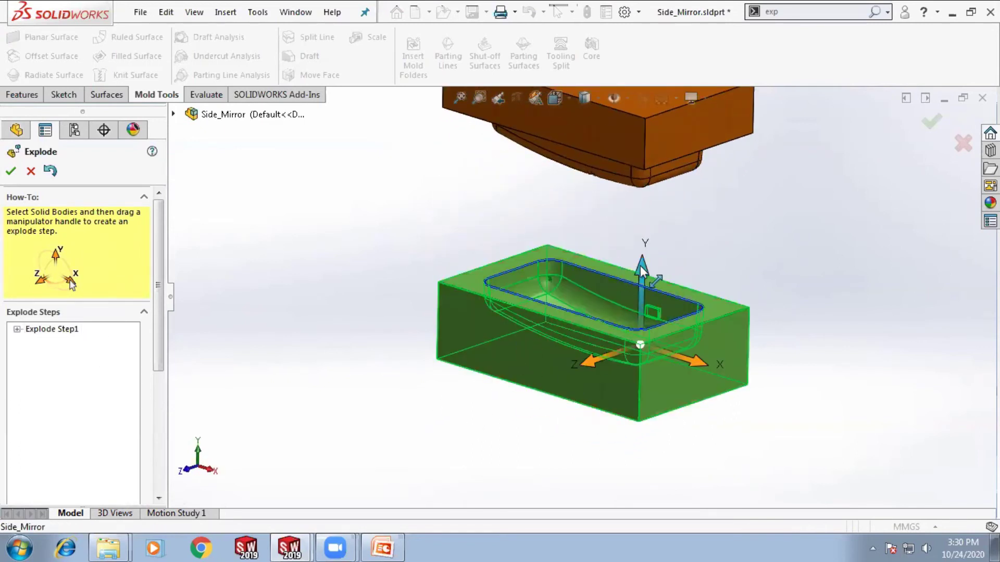
left_click(409, 292)
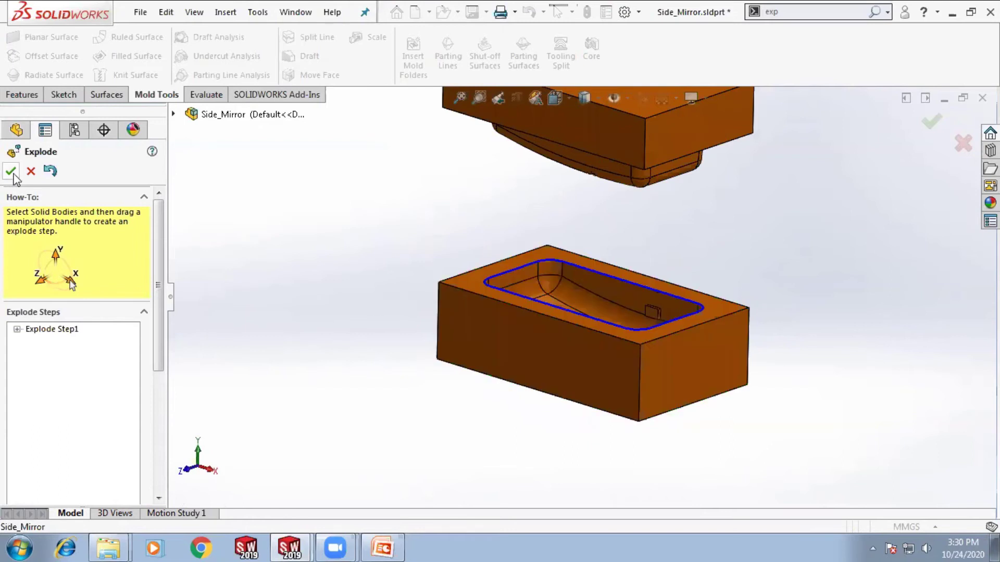
left_click(11, 171)
Show the Parting Line1 solid body and edit the exploded view to raise it along Y between the two mold blocks
left_click(77, 263)
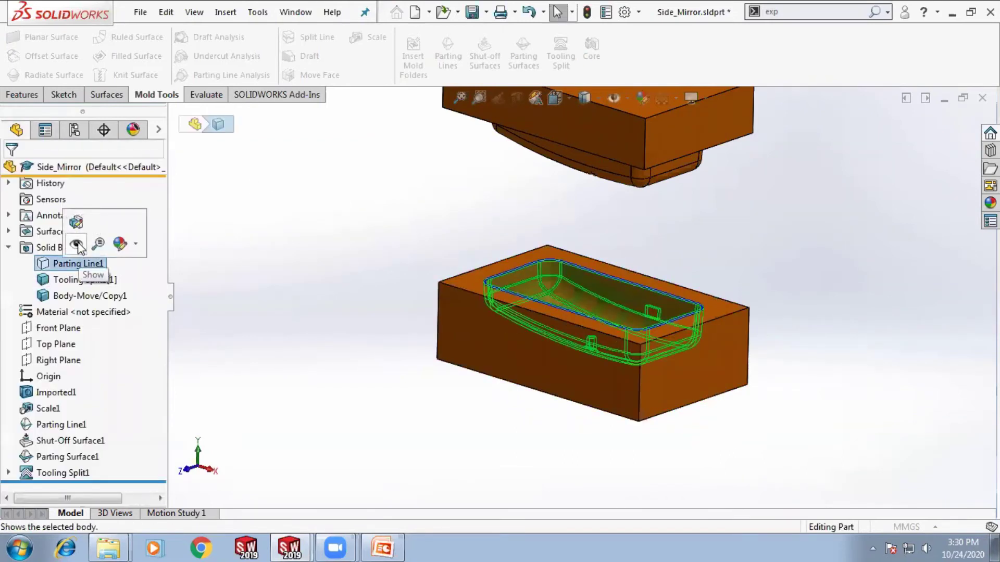
left_click(77, 246)
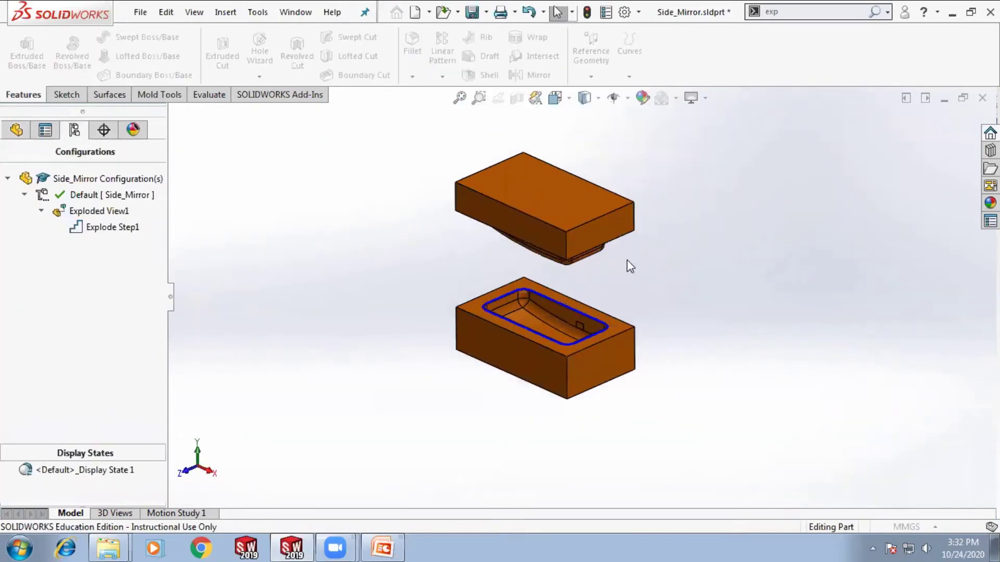
middle_click_drag(653, 281, 593, 258)
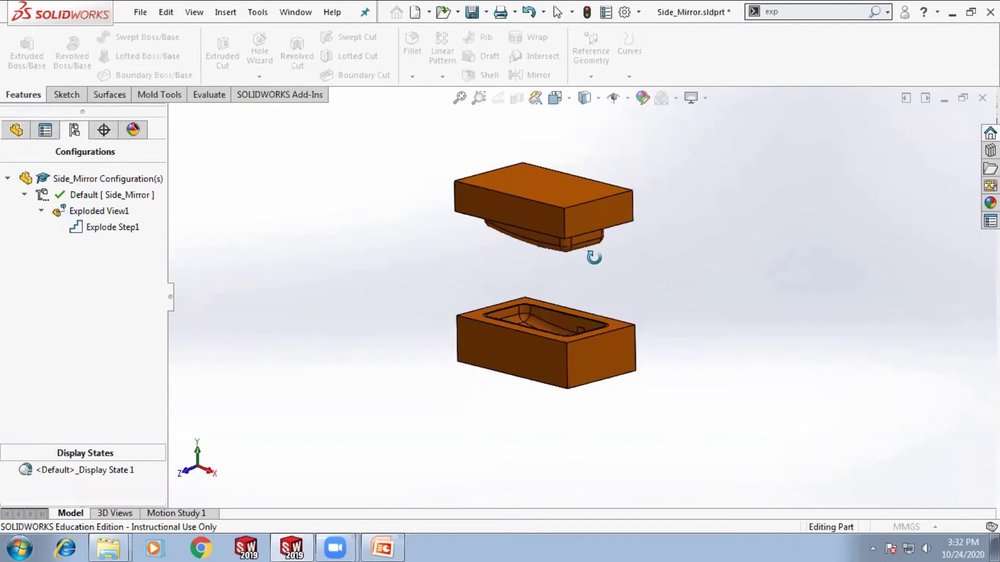
right_click(79, 212)
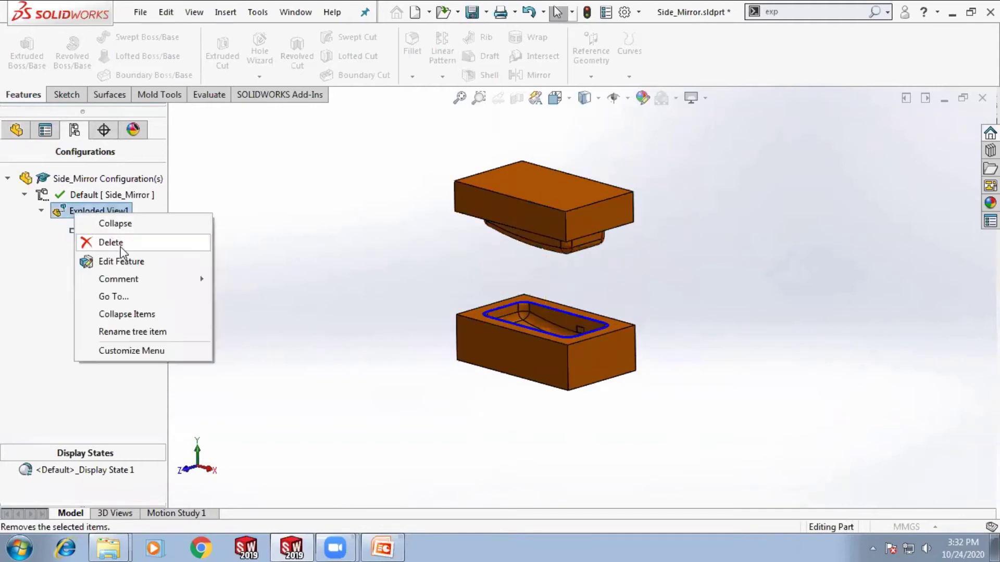
left_click(123, 261)
scroll(535, 296, "down", 3)
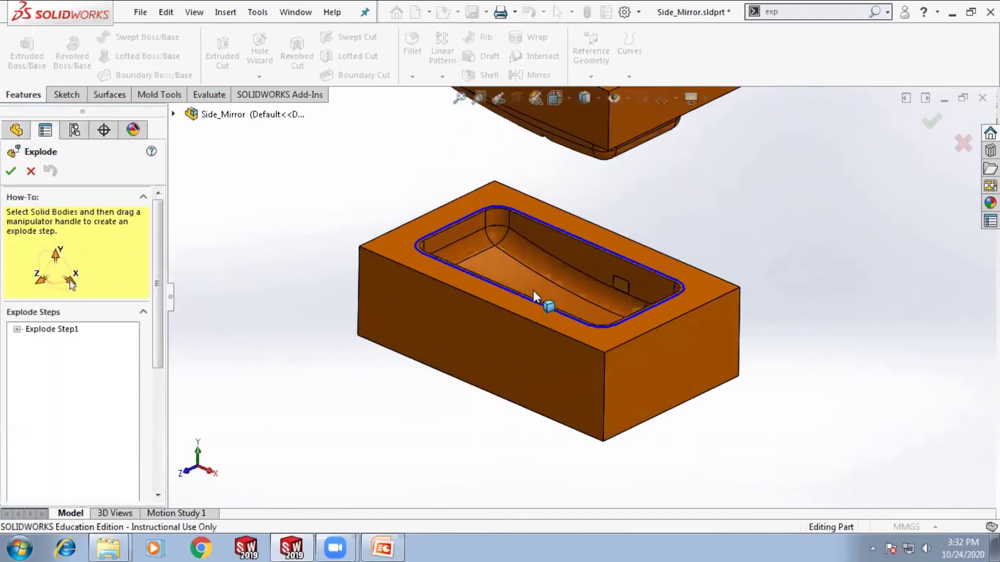
left_click(518, 284)
scroll(573, 271, "up", 2)
left_click_drag(599, 252, 599, 174)
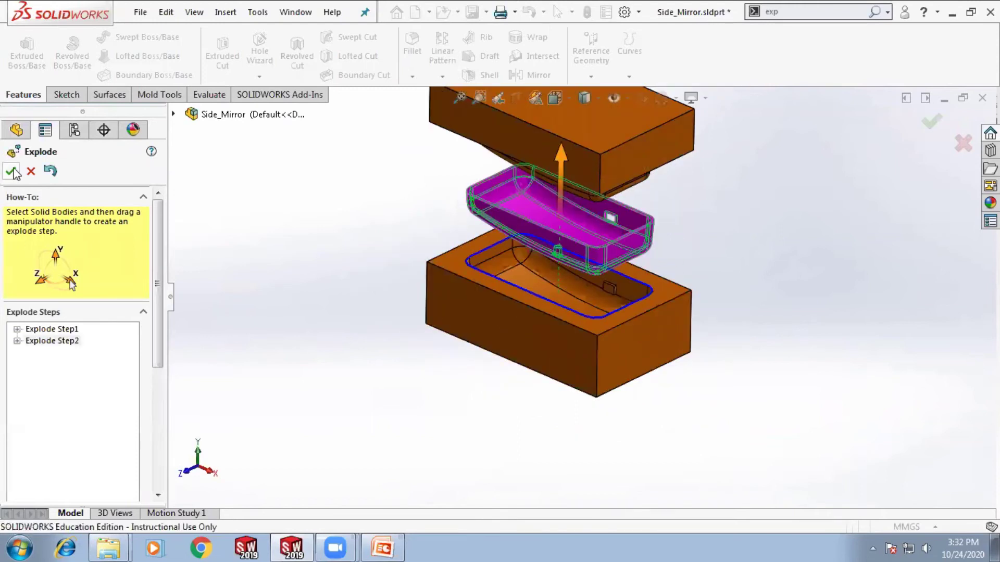
left_click(13, 171)
Examine the core, mirror part and cavity from several sides, and collapse Exploded View1
middle_click_drag(442, 264, 530, 227)
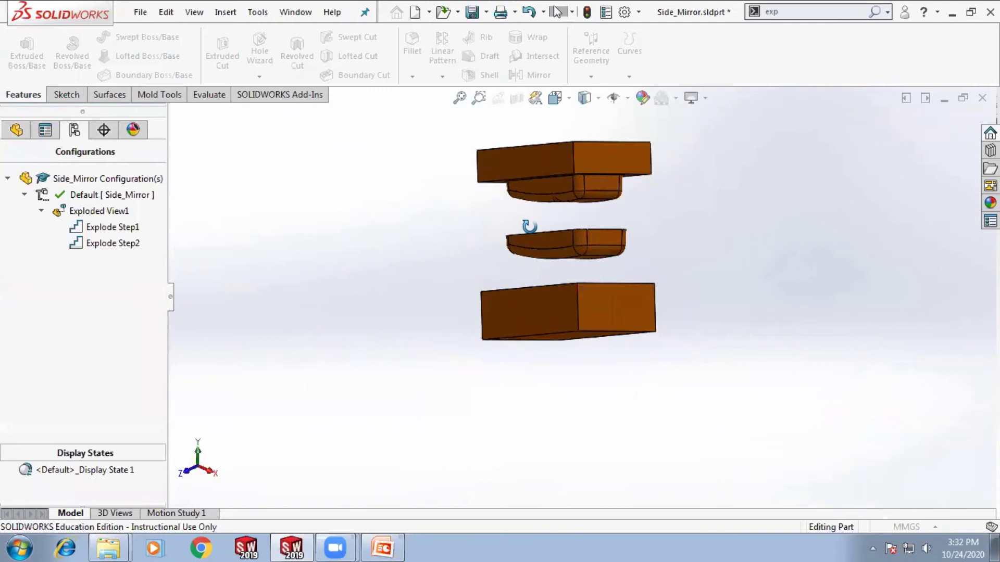
scroll(568, 240, "down", 3)
middle_click_drag(563, 330, 501, 230)
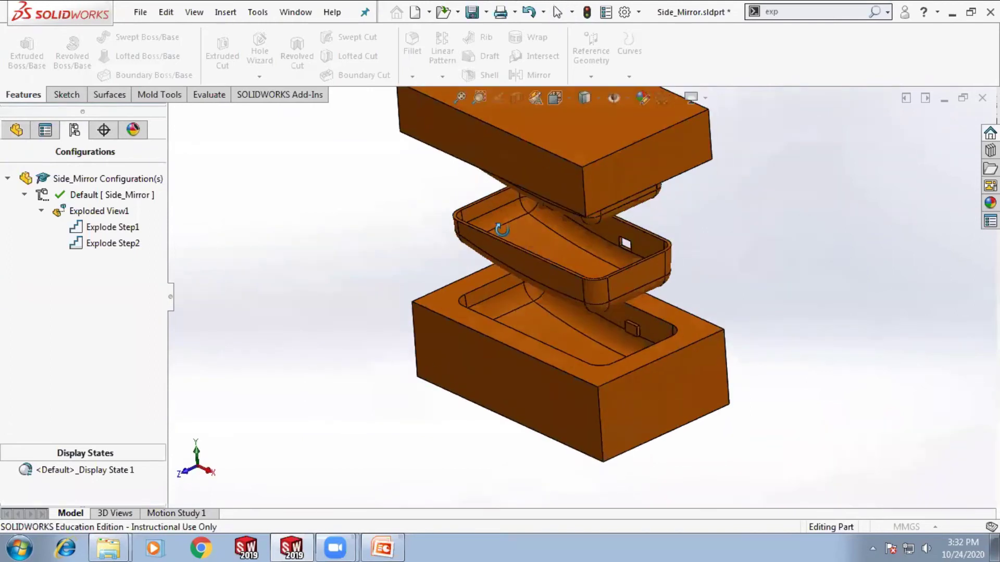
middle_click_drag(597, 131, 655, 374)
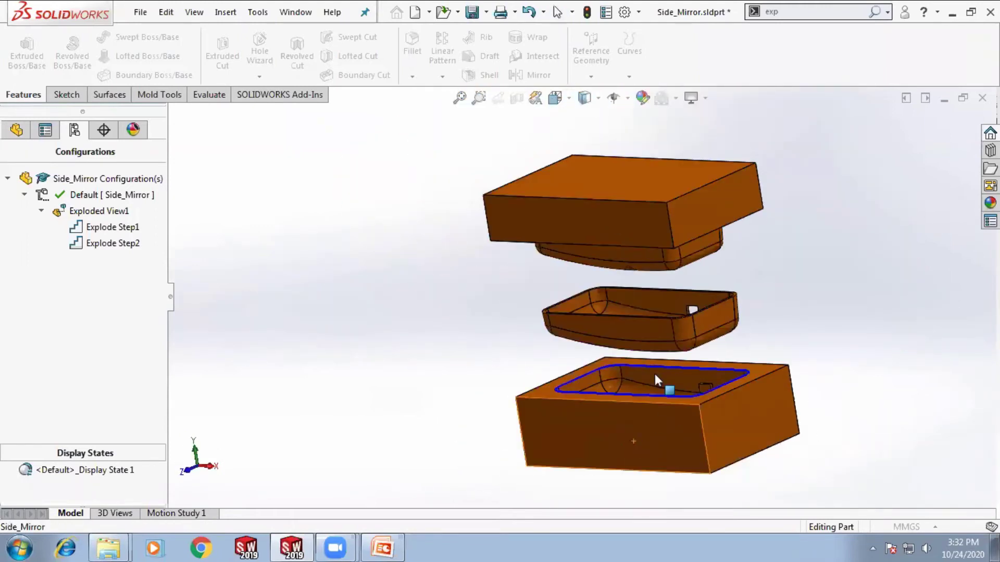
double_click(71, 212)
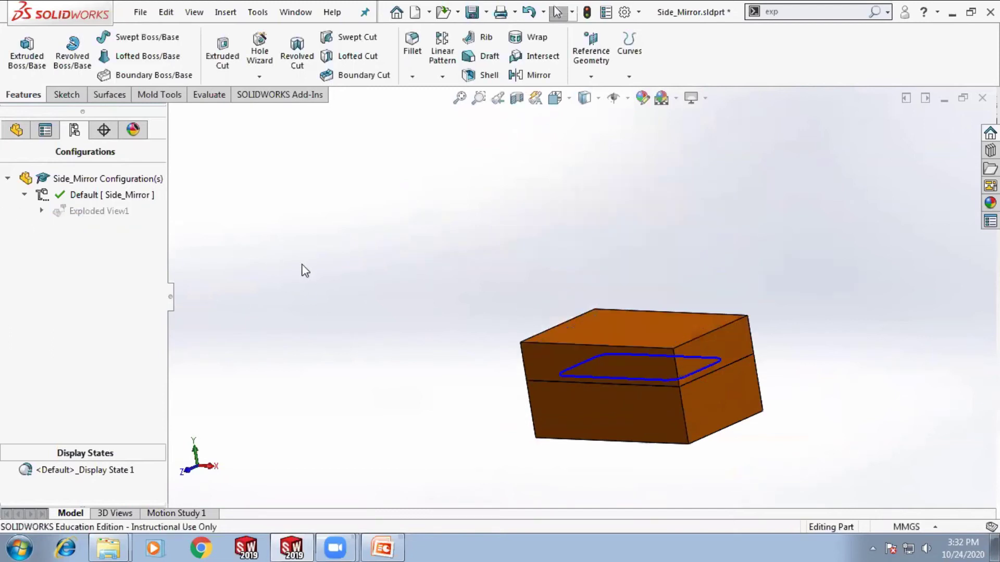
Return to the feature tree and examine the side faces of the closed mold block from several angles
left_click(16, 129)
mouse_move(273, 284)
middle_mouse_down()
mouse_move(299, 402)
mouse_move(238, 210)
mouse_move(417, 337)
mouse_move(661, 398)
middle_mouse_up()
left_click(717, 373)
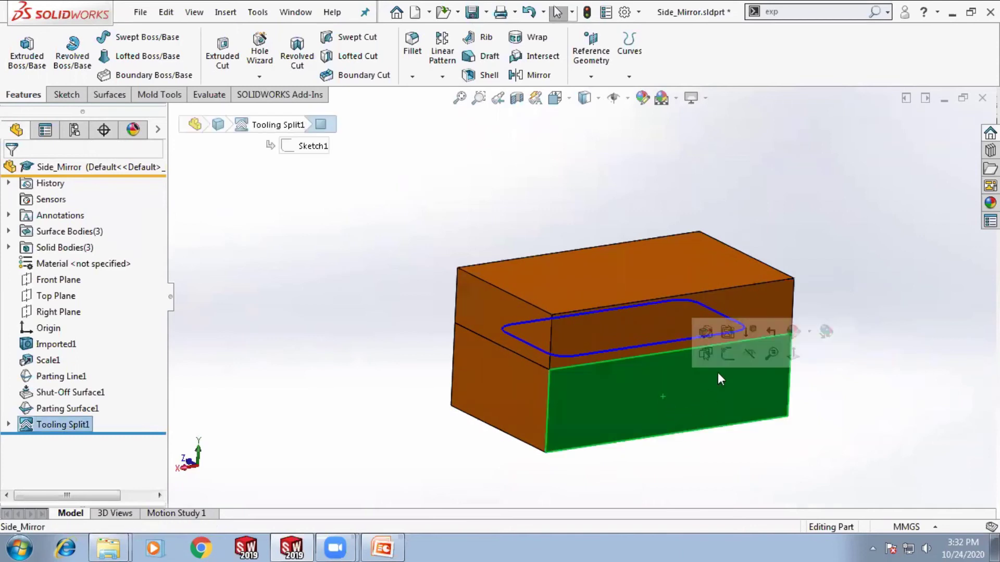
left_click(735, 450)
scroll(572, 349, "up", 1)
mouse_move(593, 304)
middle_mouse_down()
mouse_move(591, 346)
mouse_move(589, 292)
middle_mouse_up()
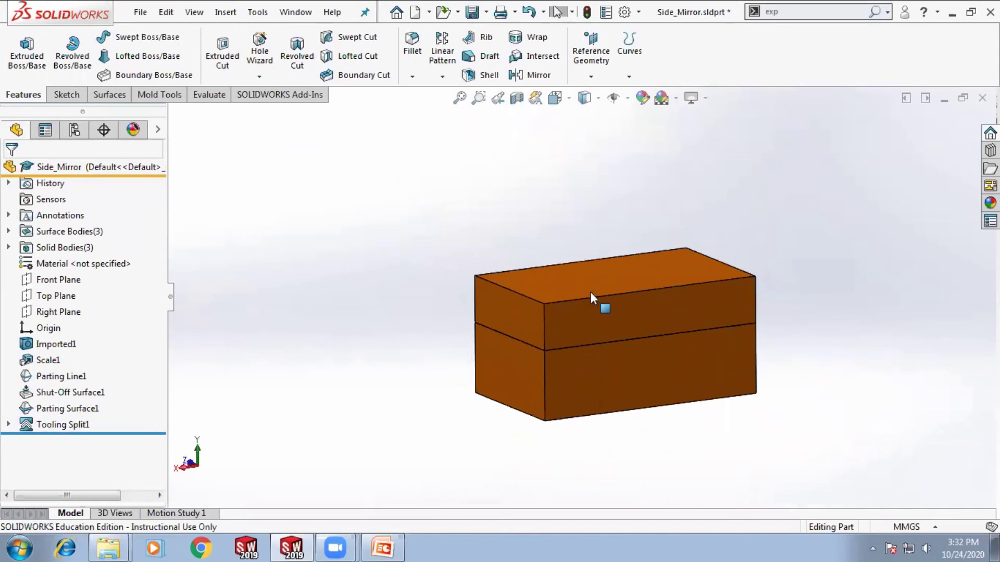
middle_click_drag(628, 371, 641, 313)
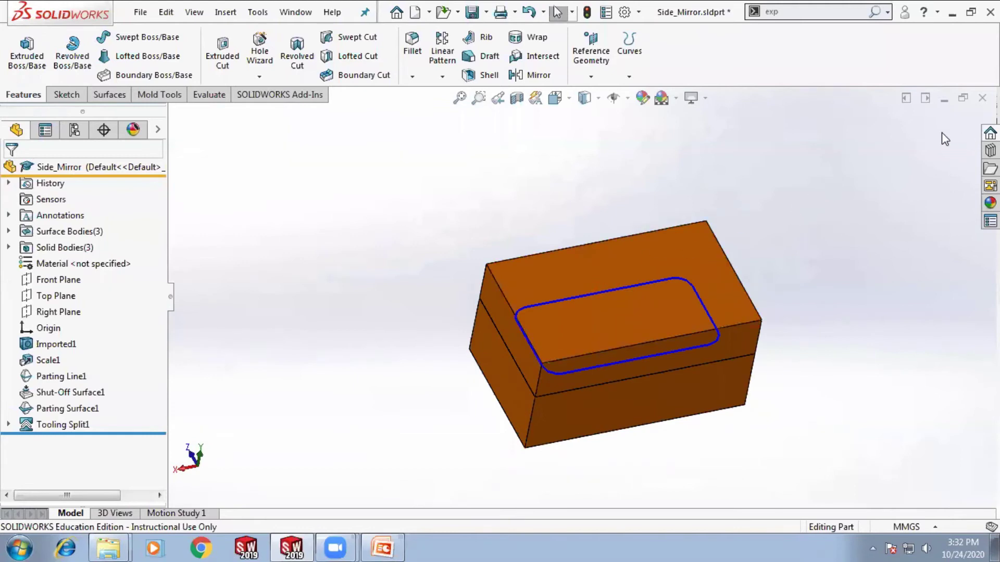
Close the part without saving and open the Side_Mirror SOLIDWORKS part from the _SAMPLE MODEL folder
left_click(982, 98)
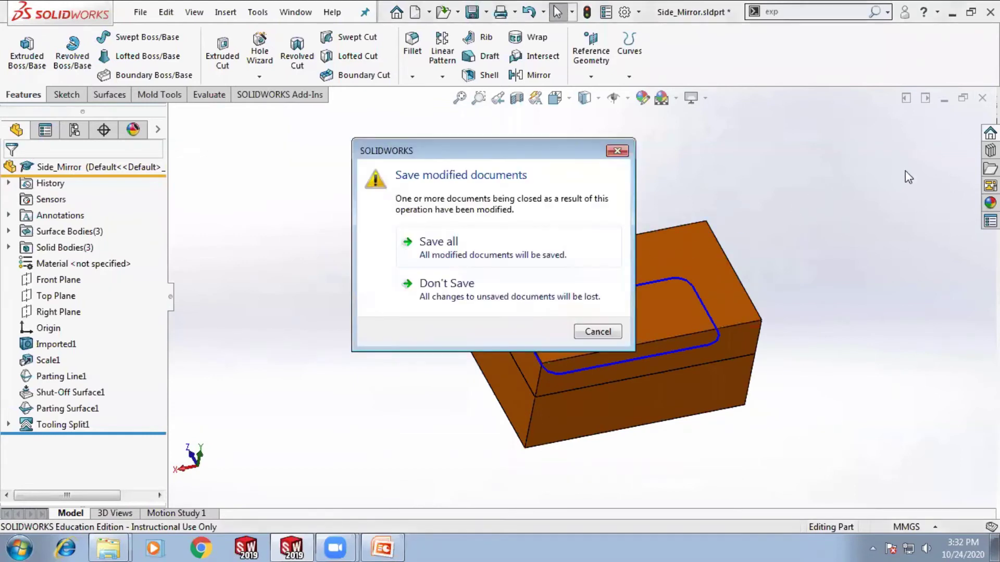
left_click(481, 296)
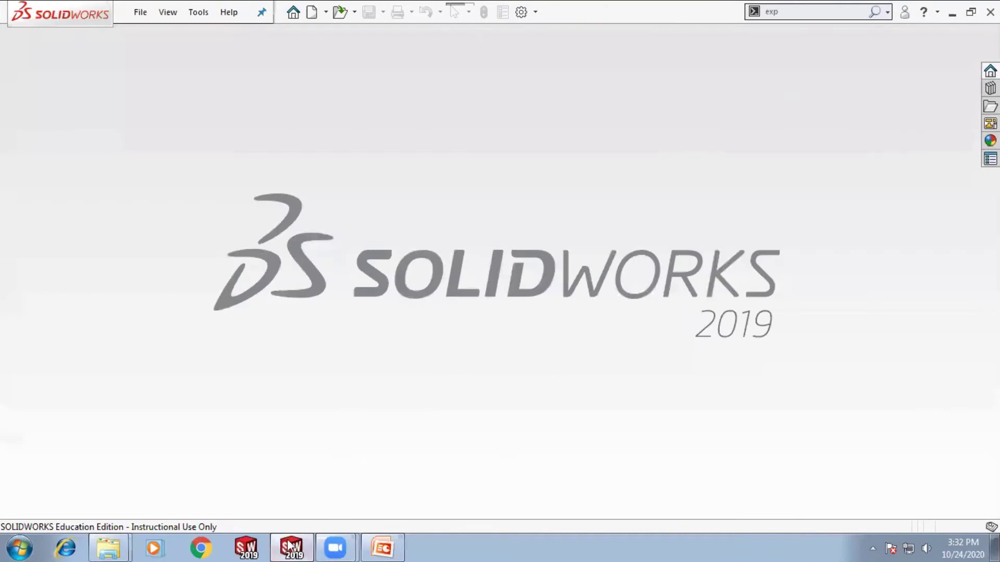
left_click(111, 547)
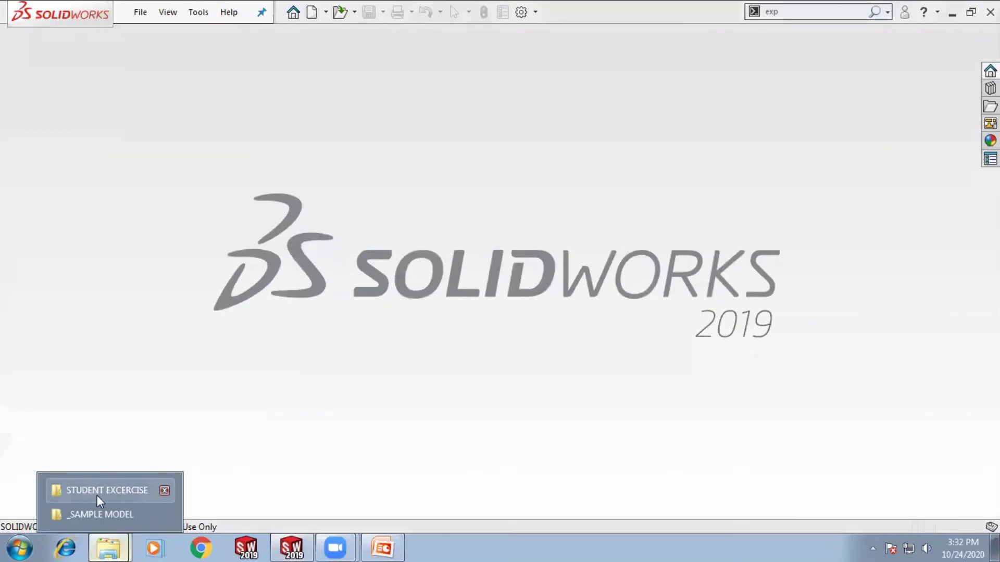
left_click(99, 512)
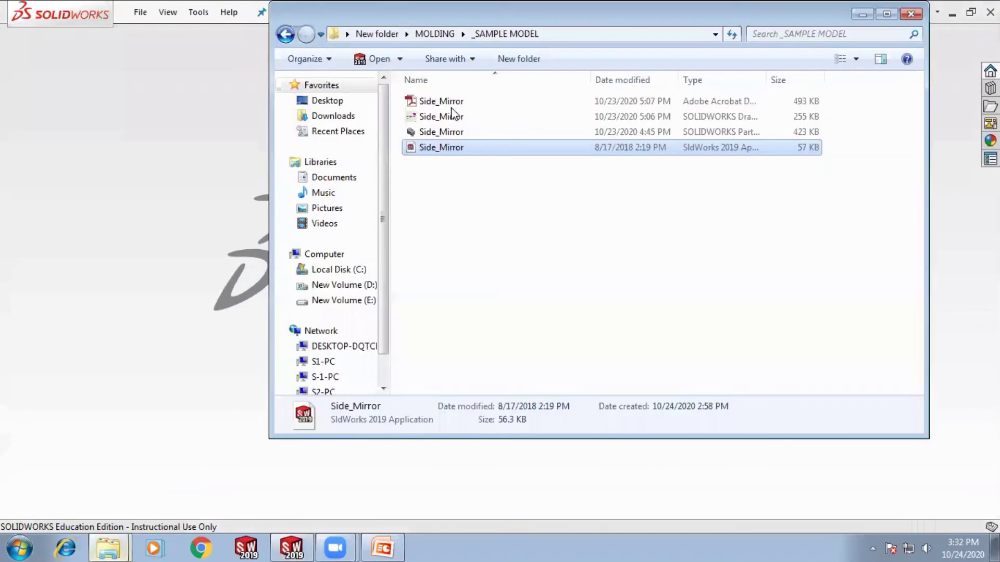
double_click(452, 132)
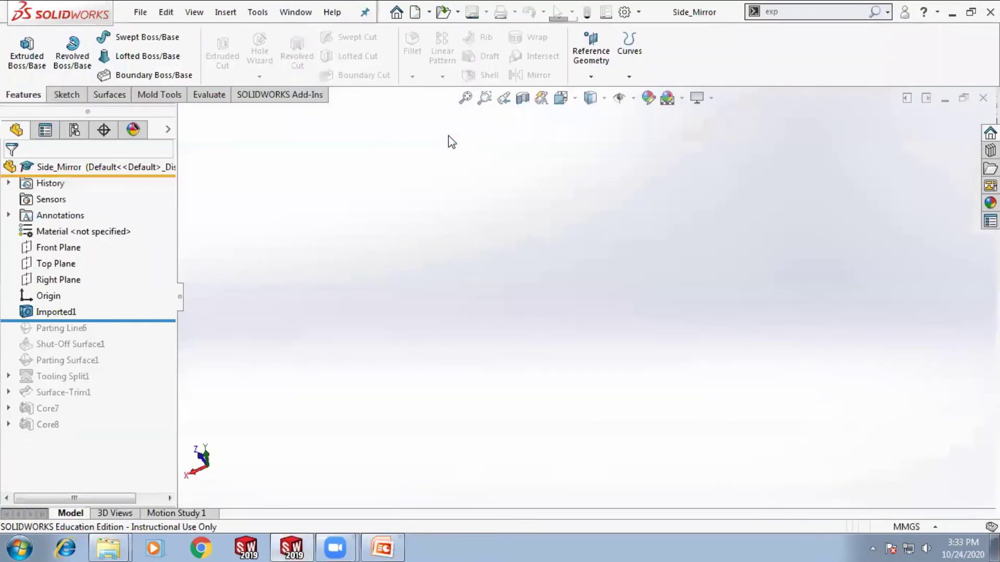
Roll the feature history forward past Tooling Split1 and Surface-Trim1 to just below Core7
left_click_drag(115, 320, 113, 380)
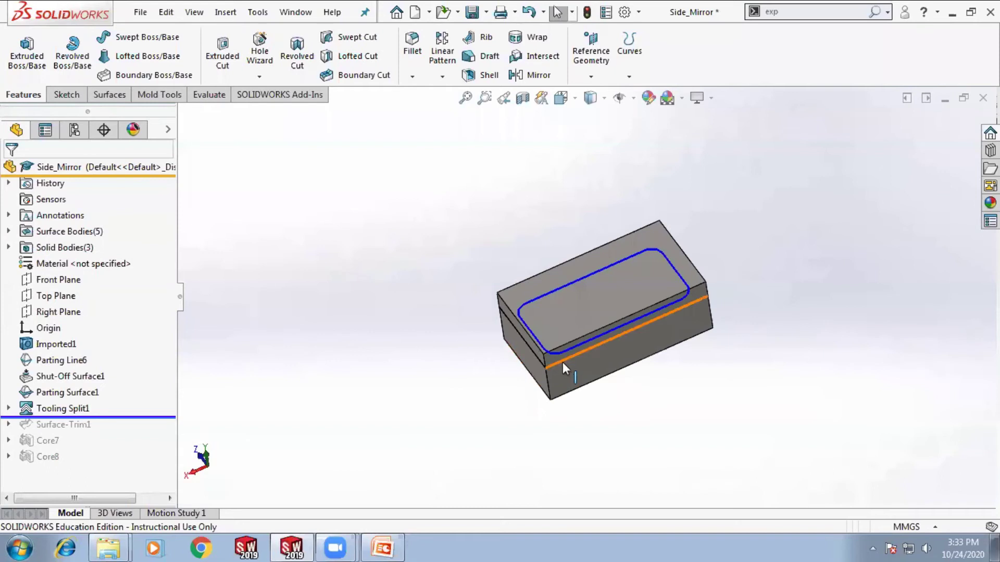
scroll(635, 334, "down", 2)
middle_click_drag(636, 333, 649, 311)
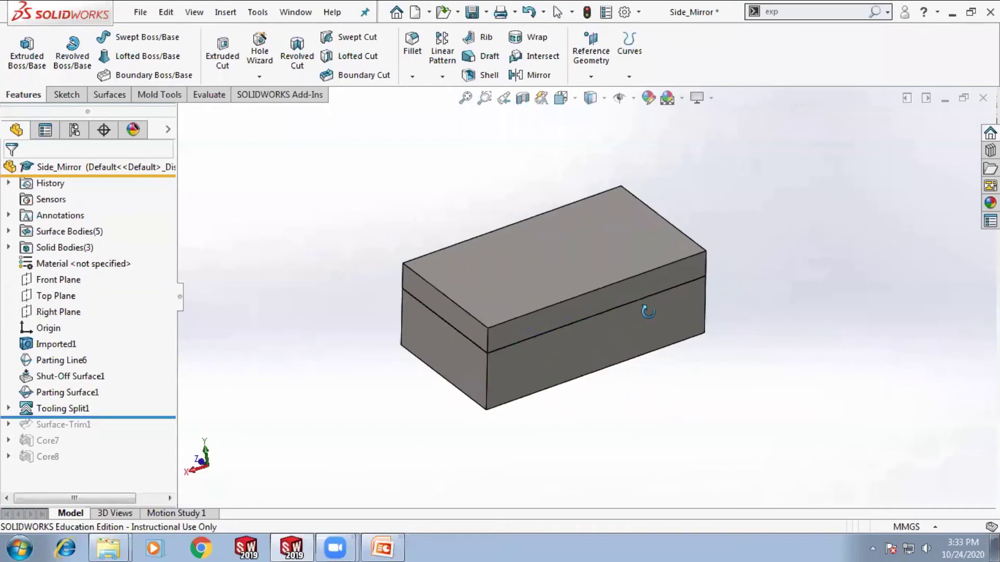
left_click_drag(126, 416, 126, 446)
Delete the Core7 feature while keeping its sketch
left_click(48, 440)
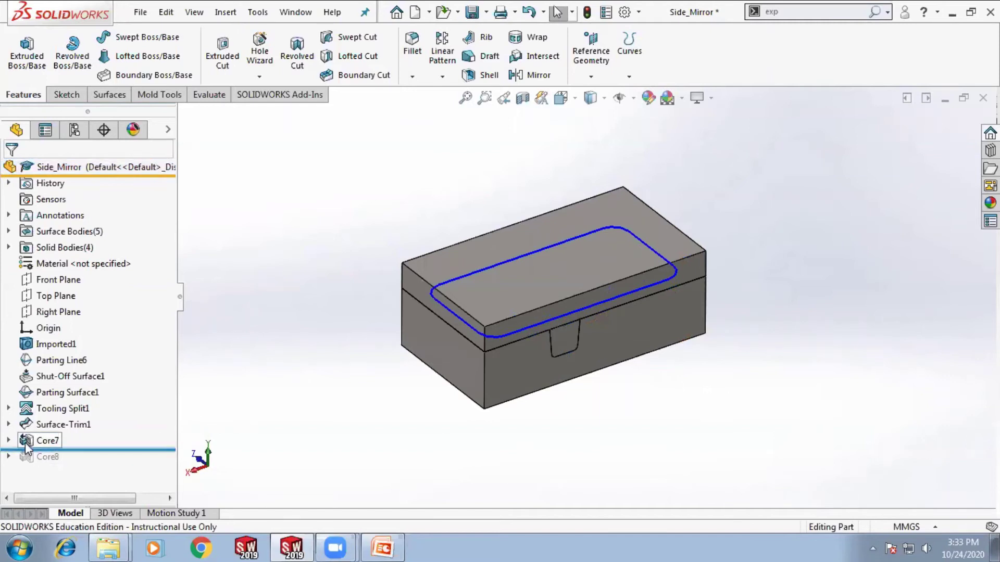
key("Delete")
key("Return")
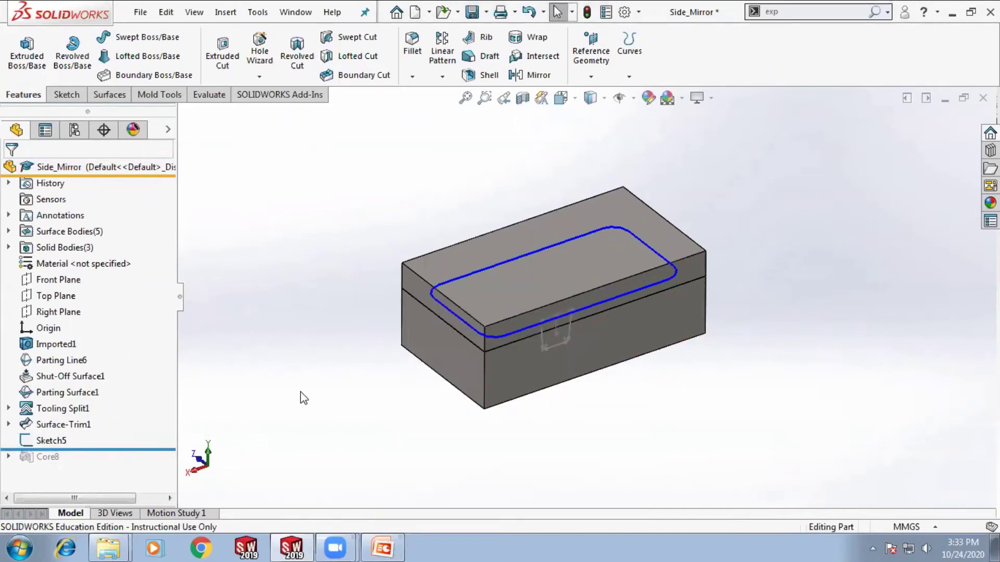
Inspect Sketch5 around the mirror's side opening with hidden lines visible, and restore the Shaded With Edges display
left_click(51, 442)
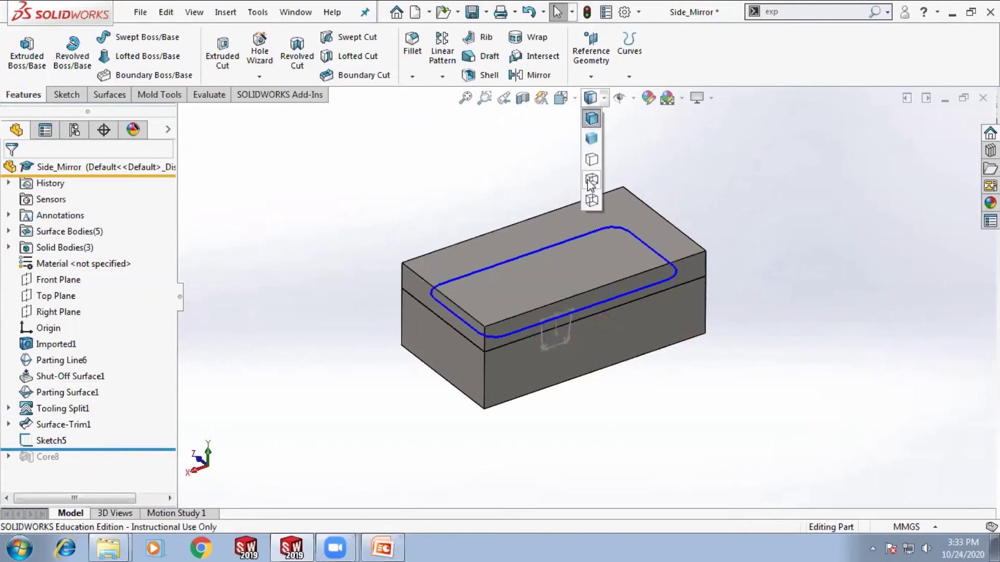
left_click(592, 180)
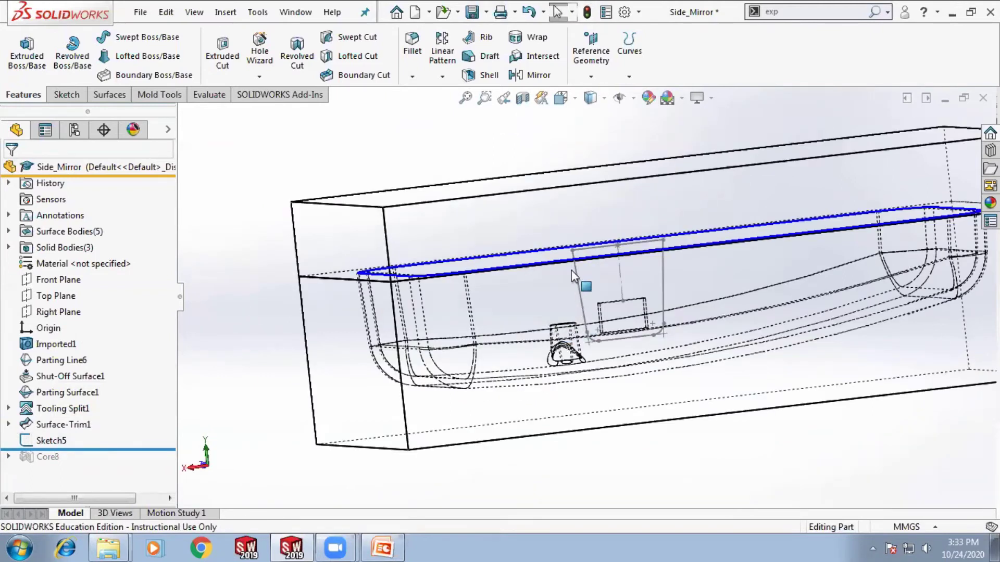
middle_click_drag(648, 286, 672, 322)
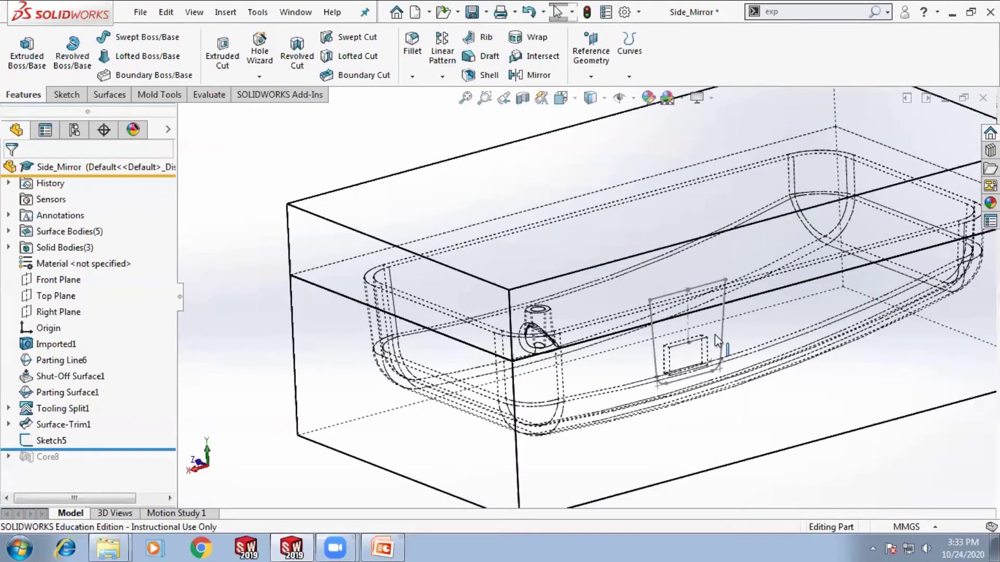
key("f")
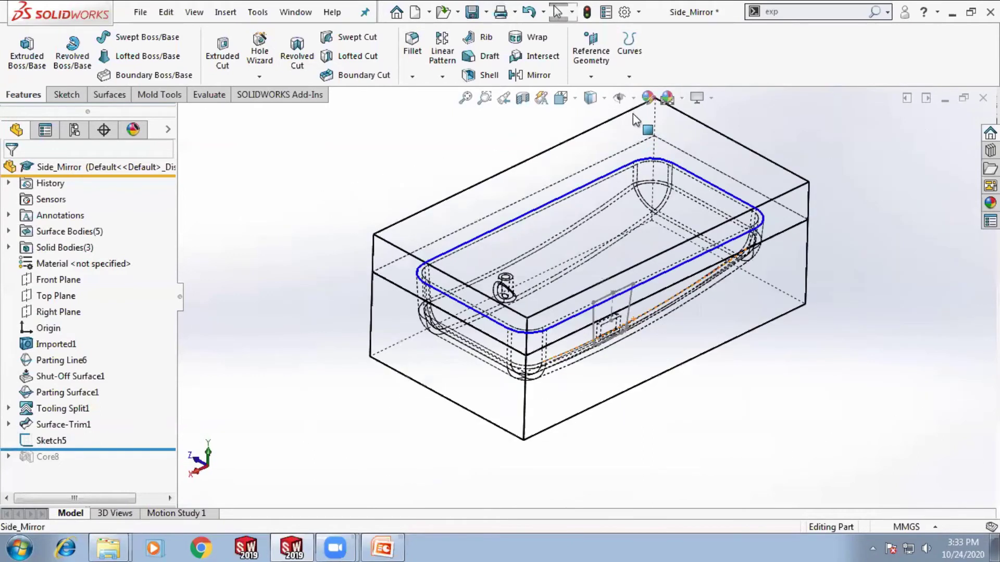
left_click(604, 99)
left_click(595, 113)
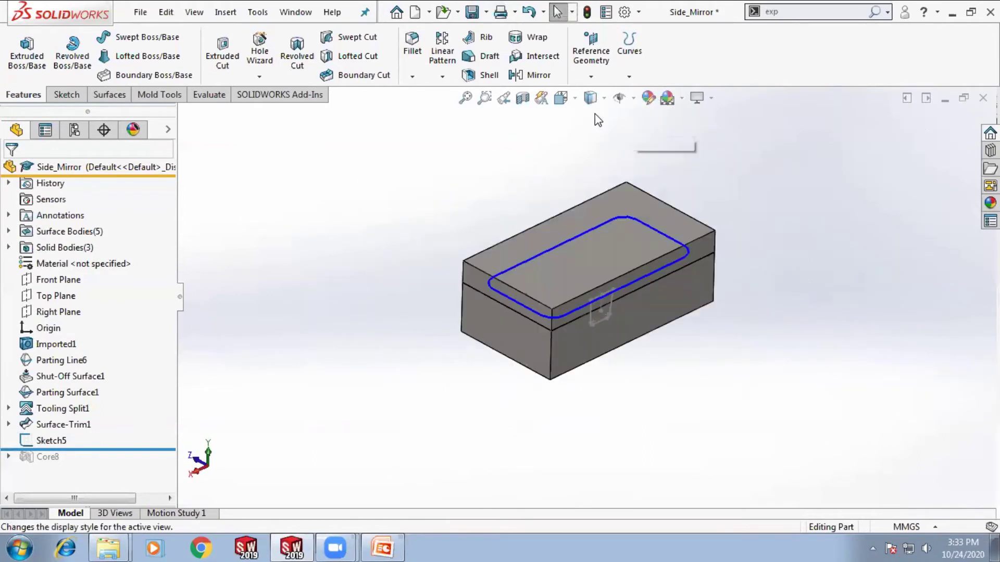
left_click(25, 442)
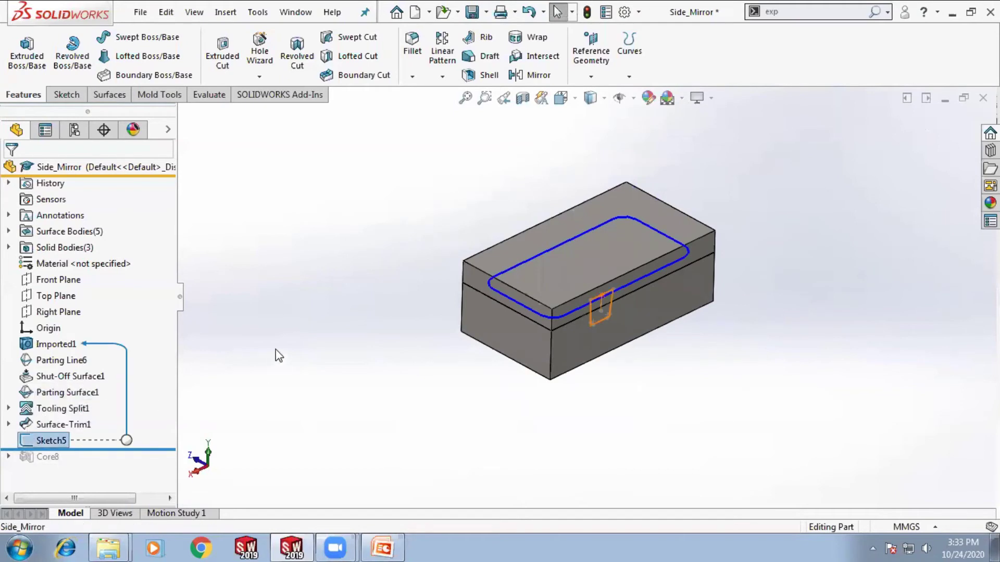
left_click(157, 95)
left_click(592, 51)
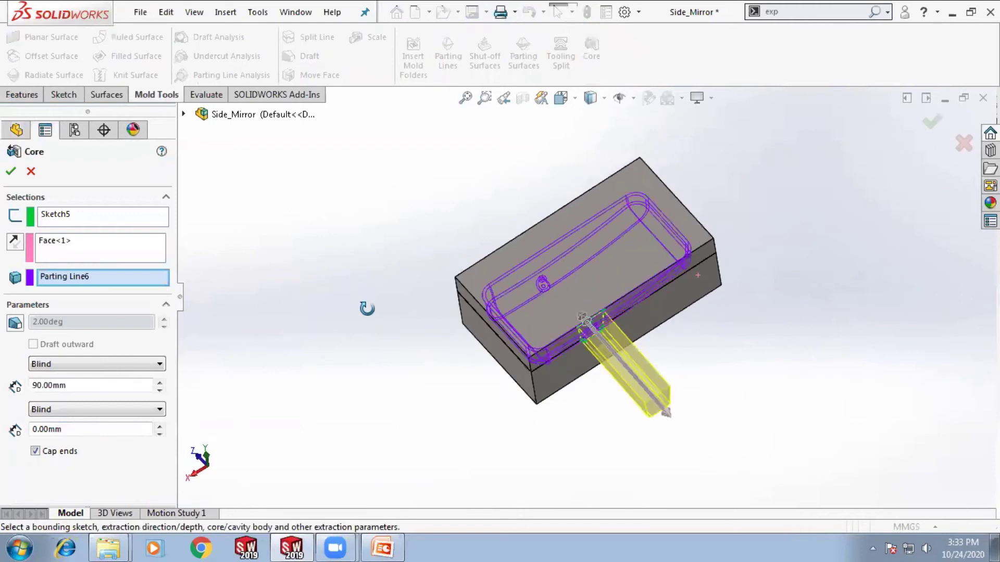
left_click(15, 324)
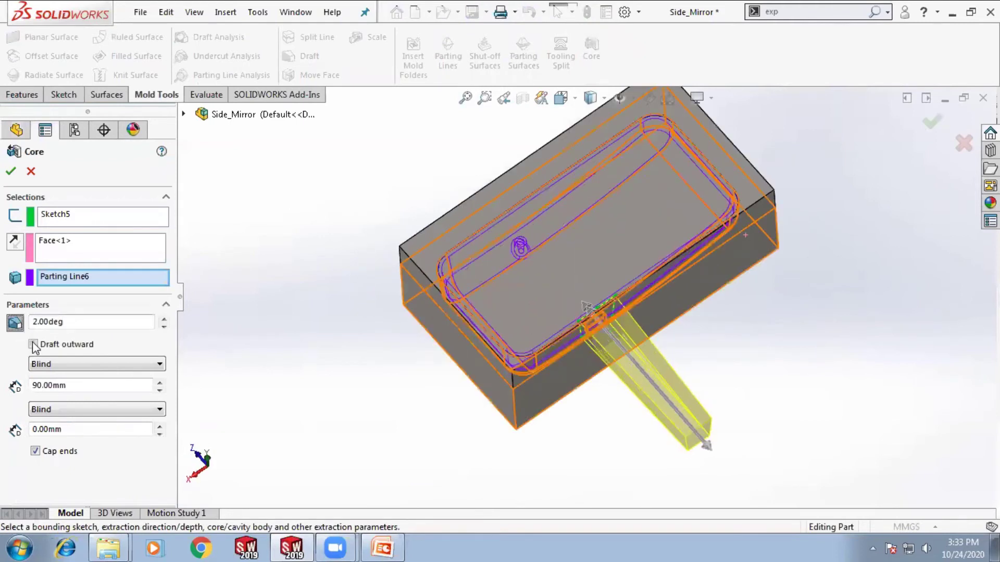
left_click(33, 344)
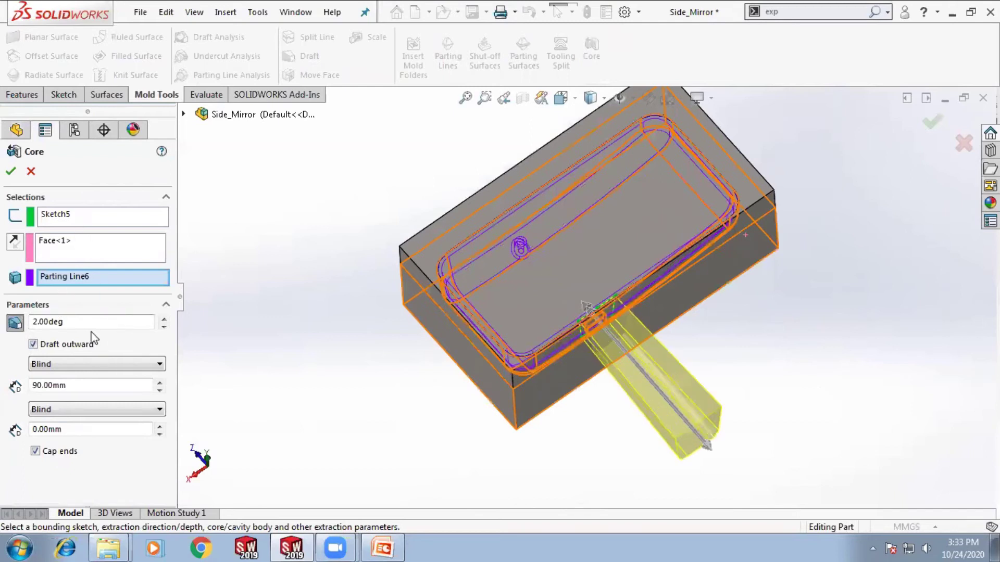
left_click(83, 364)
left_click(72, 386)
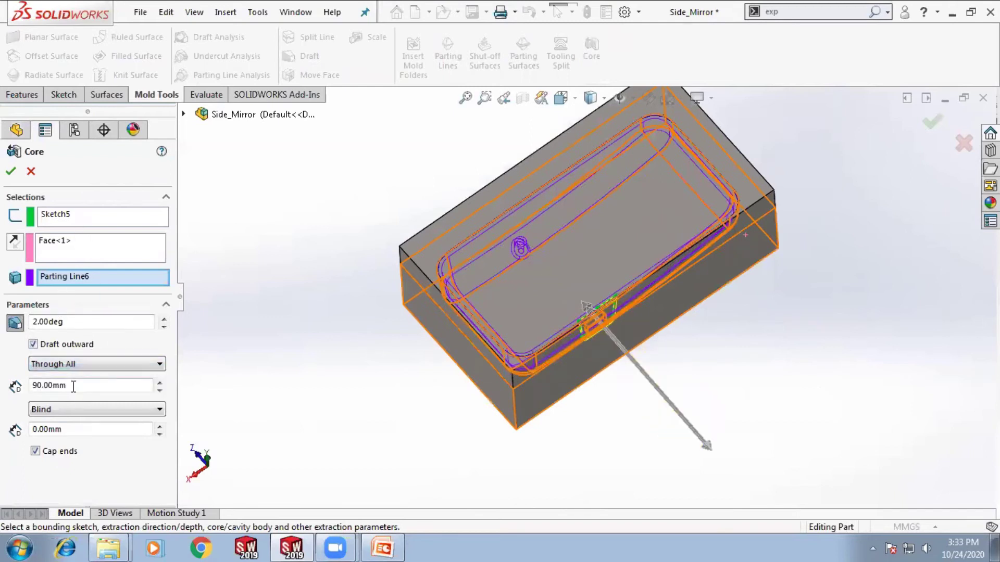
middle_click_drag(339, 284, 379, 190)
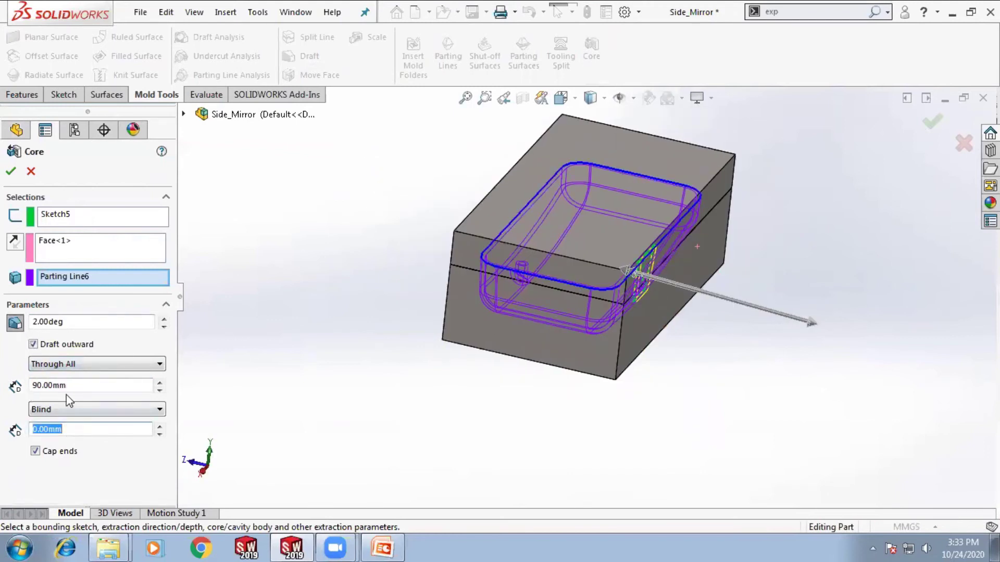
left_click(79, 408)
left_click(75, 430)
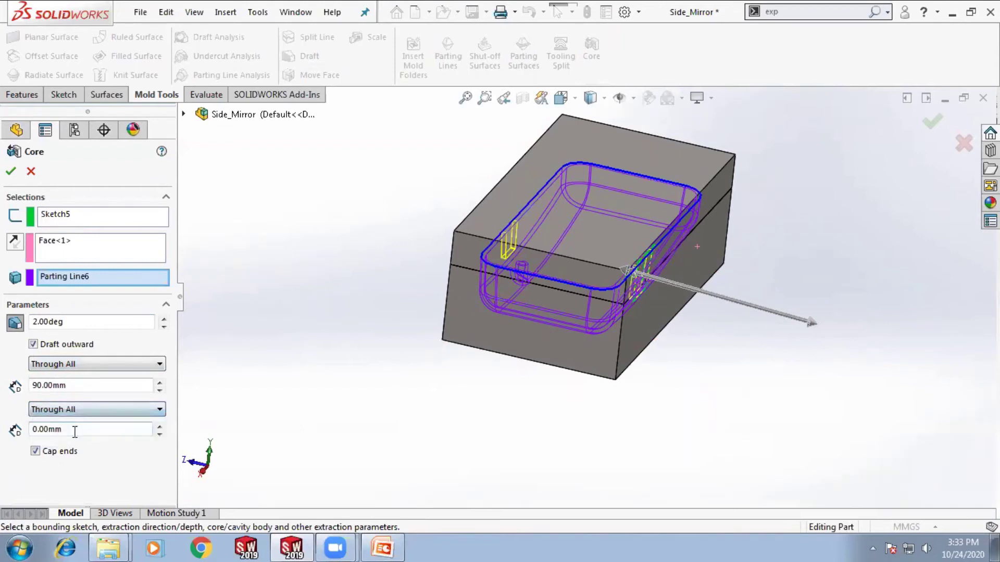
left_click(15, 248)
left_click(14, 245)
key("Escape")
Start a Core feature from Sketch5 and set its second-direction blind depth to 10 mm
middle_click_drag(268, 305, 296, 348)
left_click(41, 443)
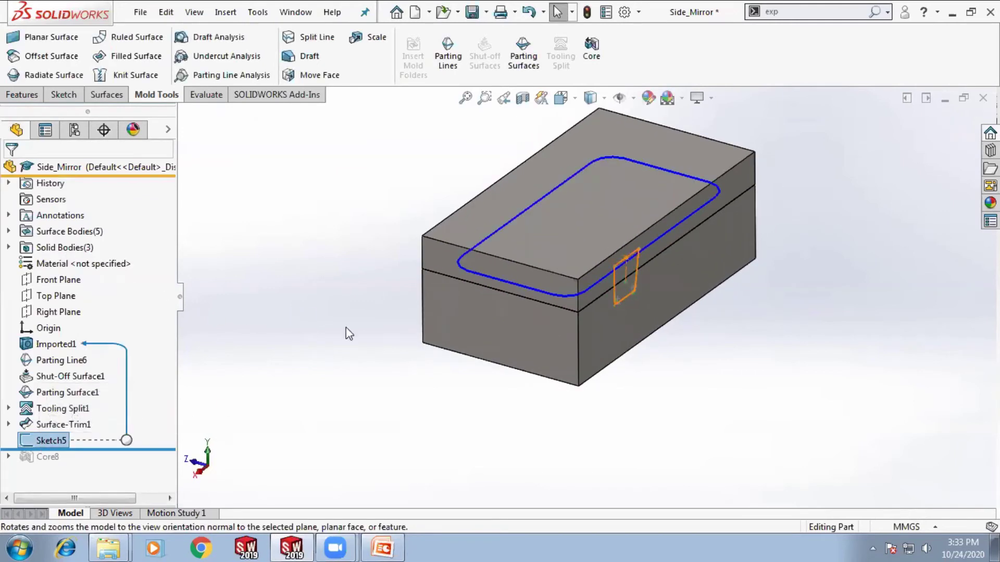
left_click(591, 52)
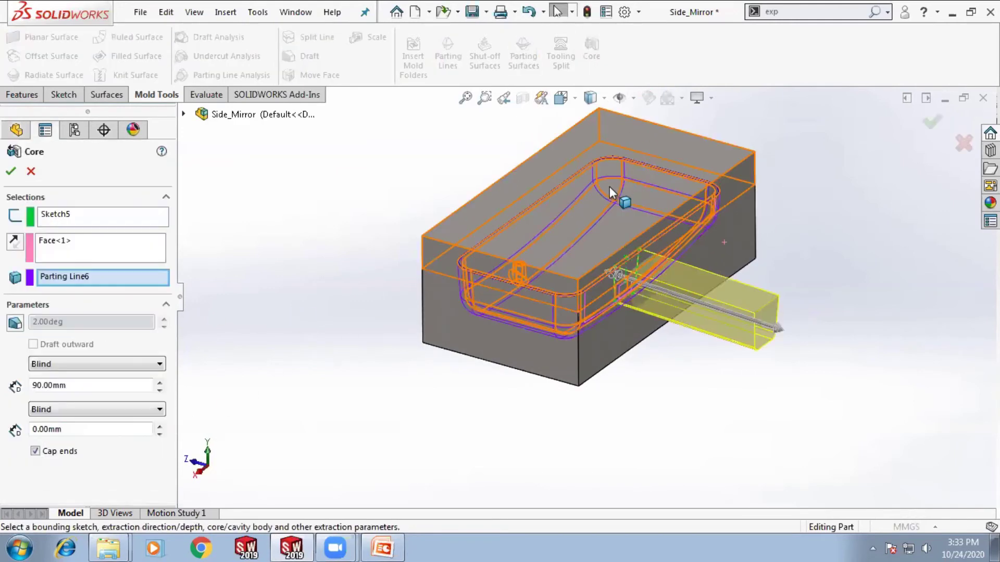
middle_click_drag(312, 336, 323, 418)
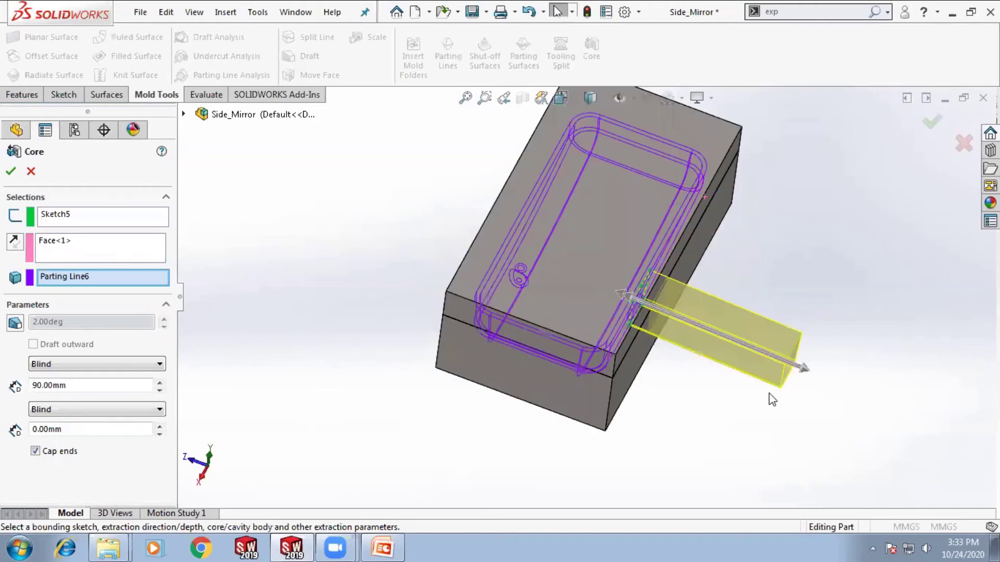
scroll(717, 348, "down", 3)
left_click(70, 430)
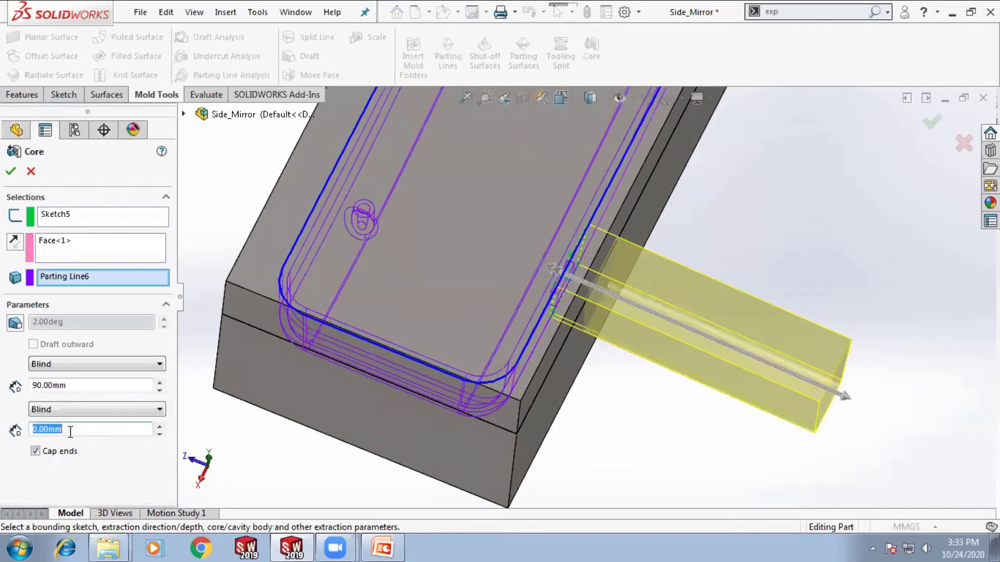
type("10")
key("Return")
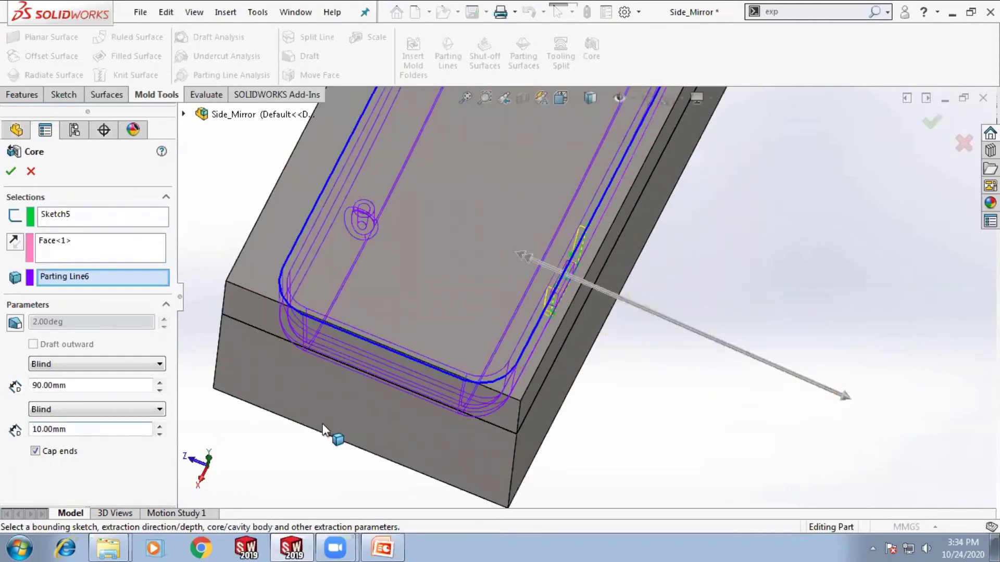
Set the core's first-direction depth to 50 mm and change that direction's end condition to Through All
left_click(85, 388)
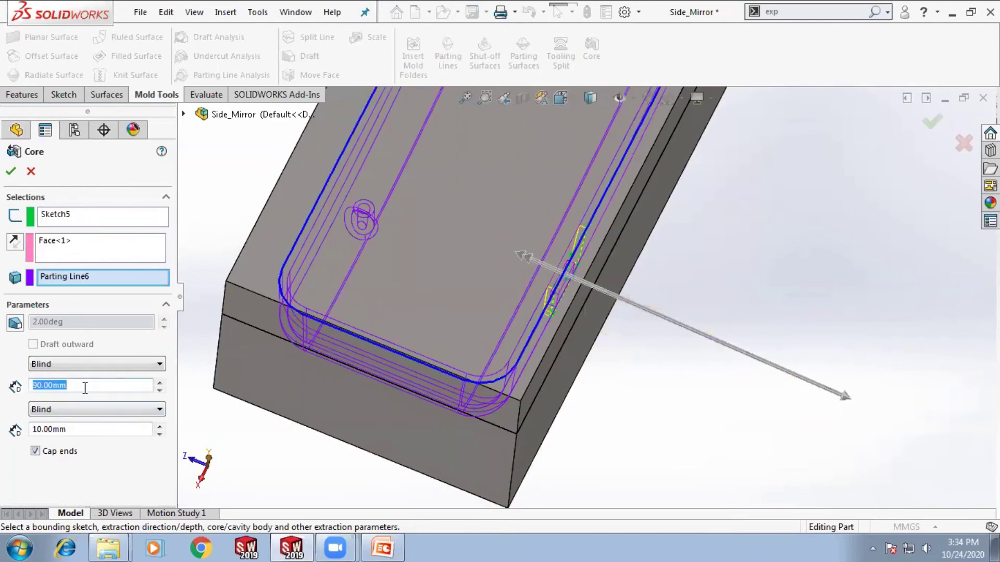
type("50")
key("Return")
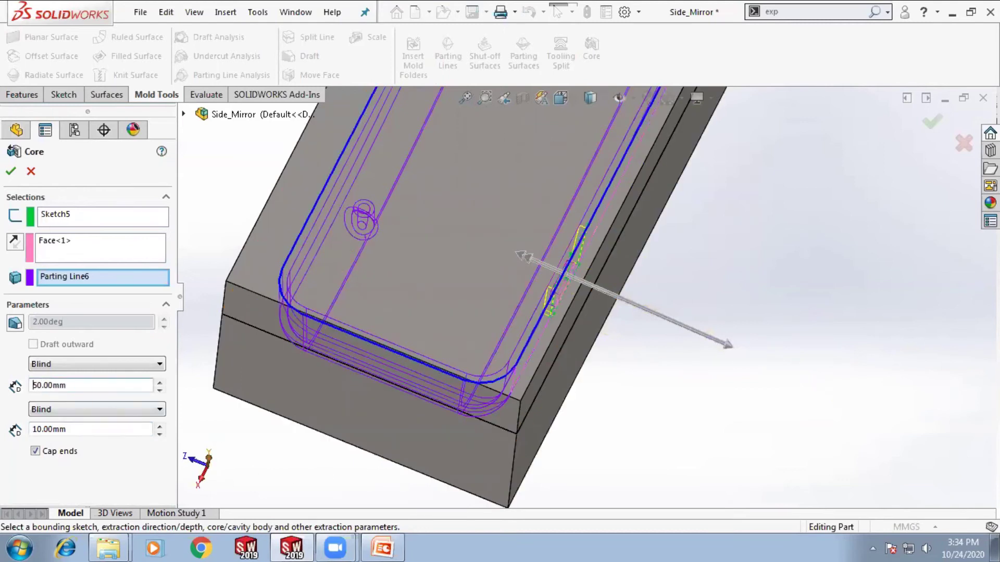
left_click(69, 364)
left_click(72, 386)
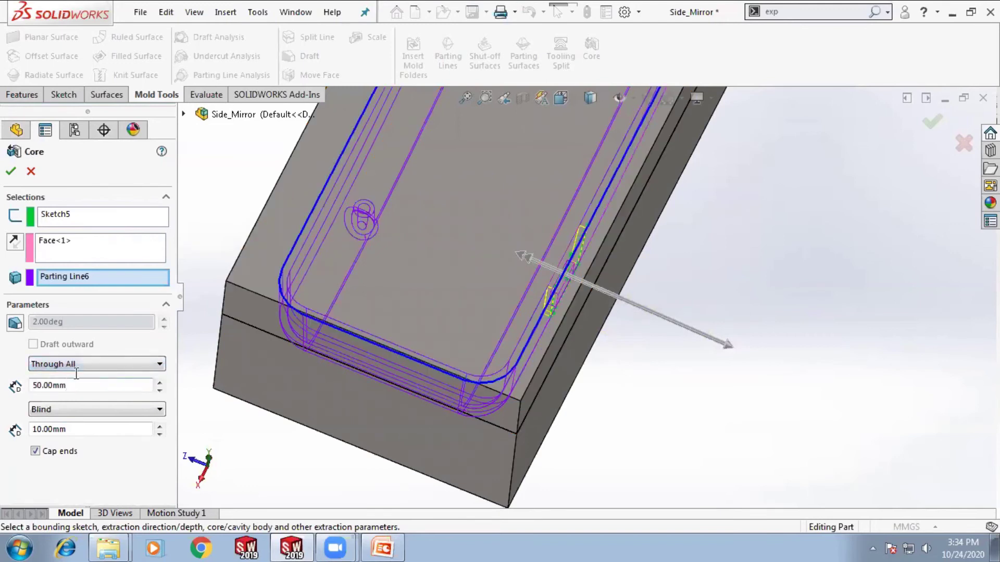
Replace the Parting Line6 body with the lower mold block, Tooling Split1[1], as the core's target and create the core
left_click(93, 281)
right_click(91, 281)
left_click(128, 288)
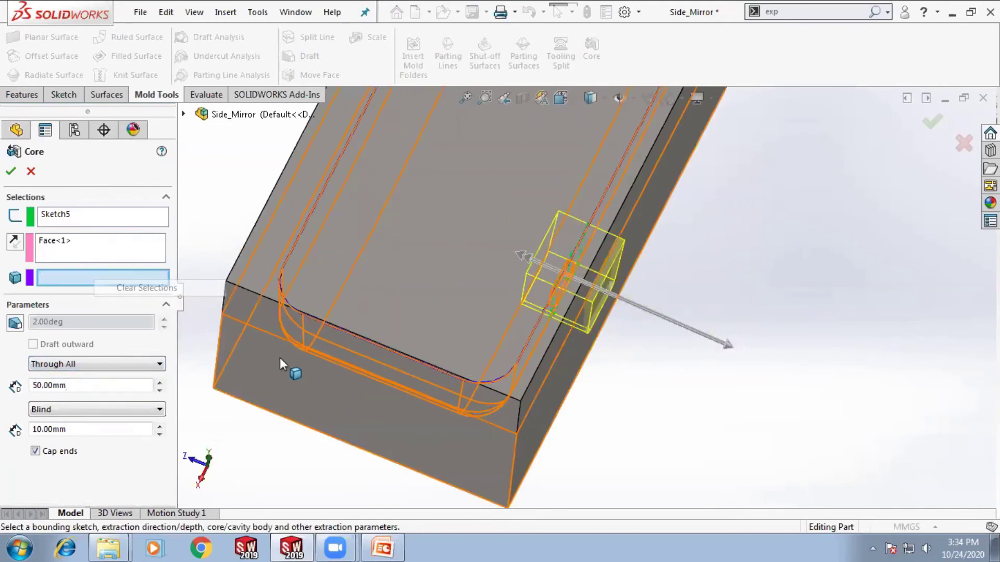
scroll(417, 355, "up", 5)
left_click(444, 374)
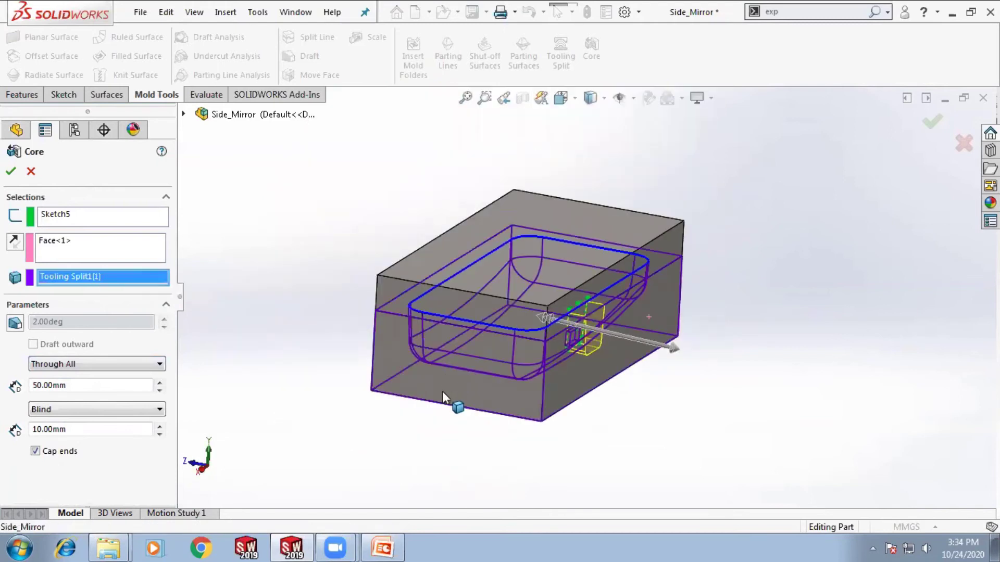
middle_click_drag(460, 448, 434, 437)
scroll(597, 351, "down", 1)
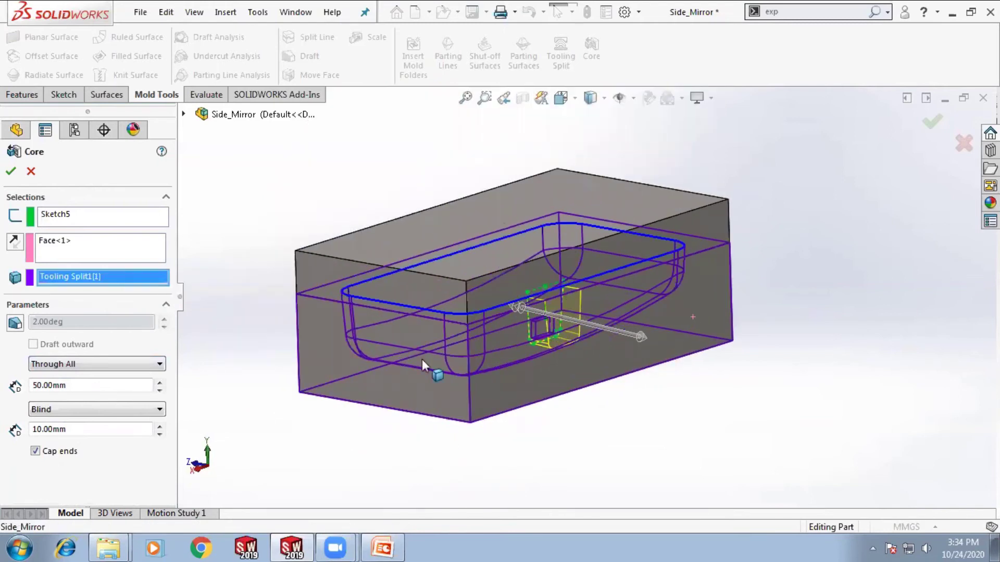
left_click(10, 171)
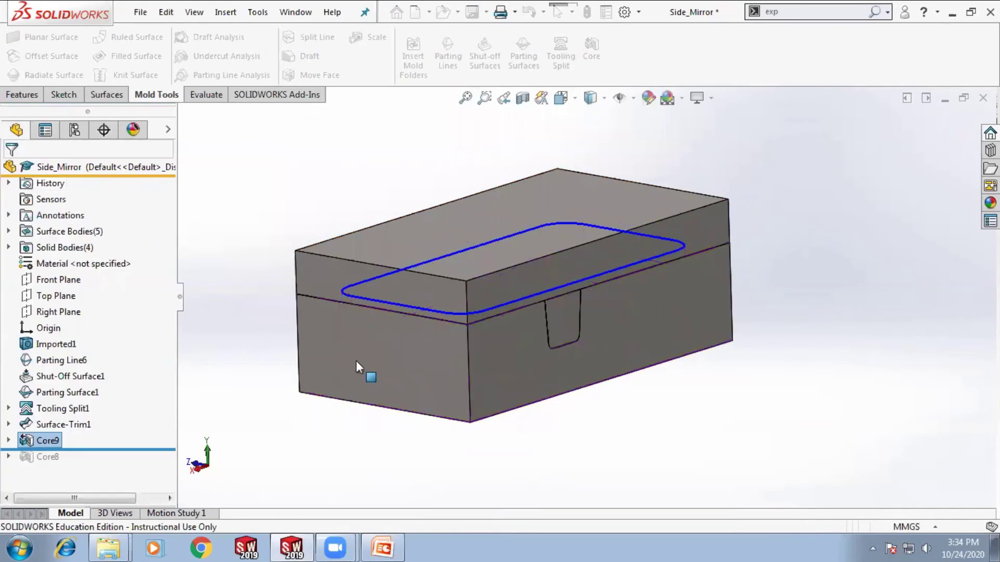
Isolate the side core body in the lower block, examine its shape from several angles, and exit the isolation
scroll(566, 313, "down", 4)
left_click(565, 331)
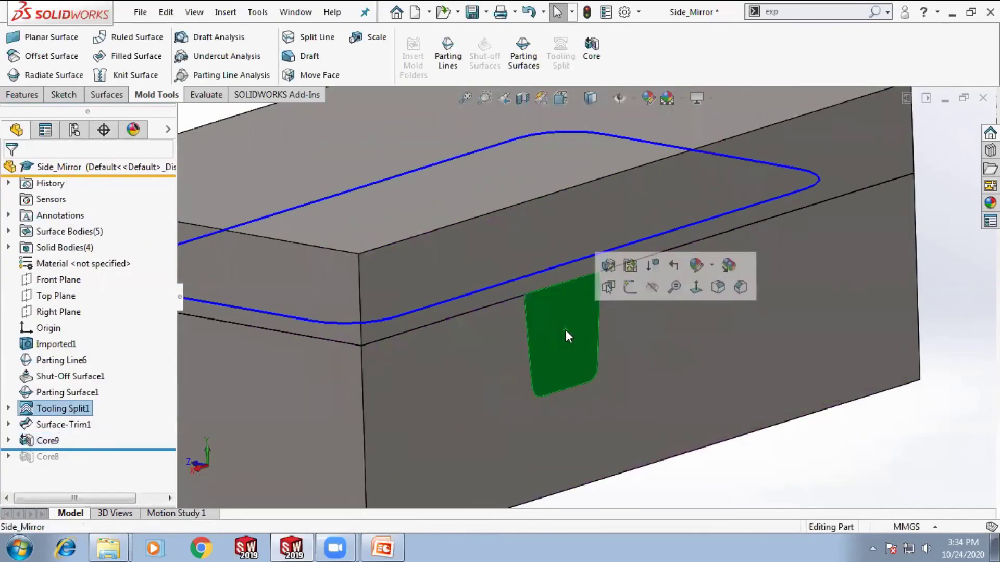
right_click(564, 329)
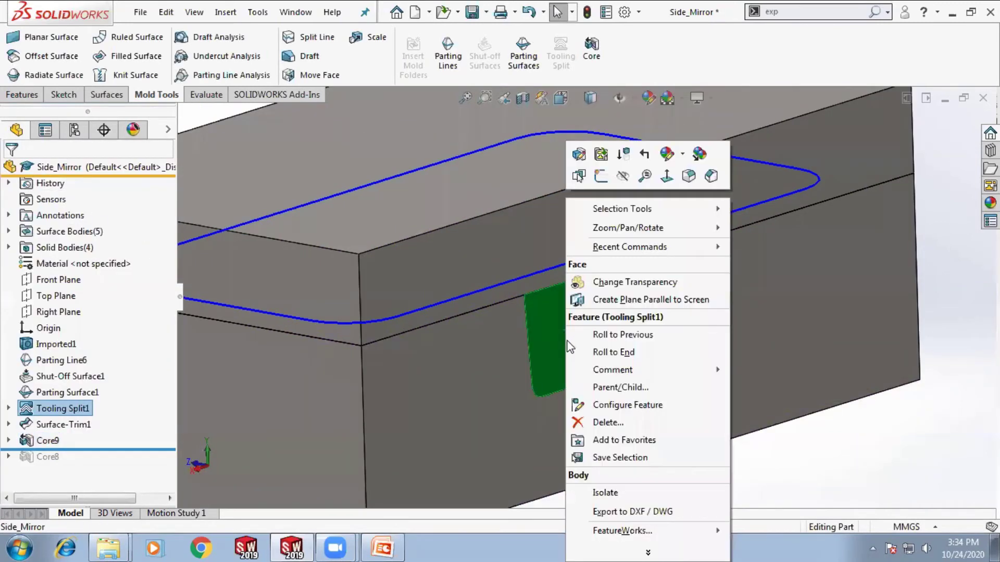
left_click(627, 492)
middle_click_drag(499, 349, 538, 393)
scroll(538, 395, "down", 3)
scroll(533, 361, "down", 3)
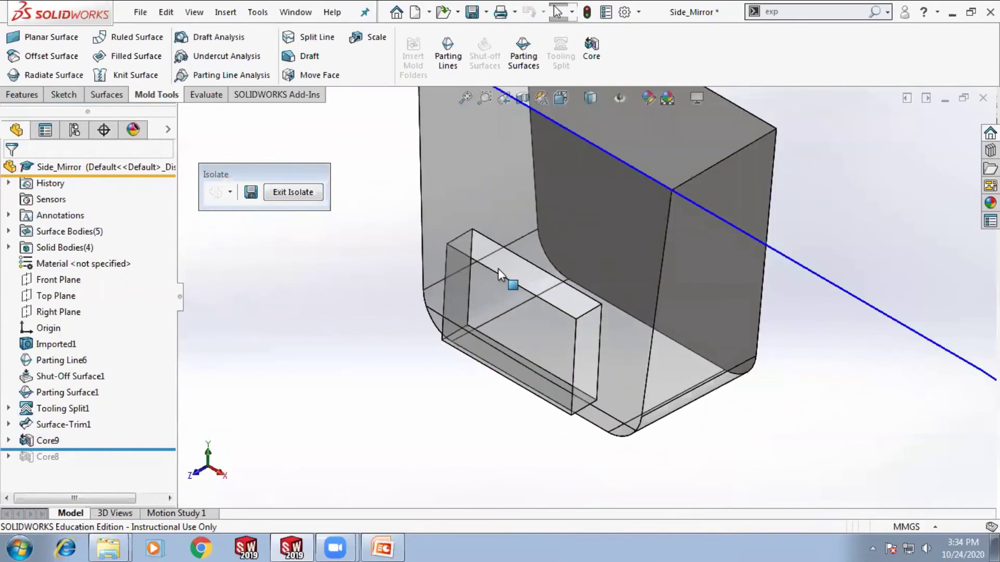
scroll(549, 258, "up", 5)
middle_click_drag(549, 258, 487, 277)
scroll(486, 276, "up", 3)
left_click(294, 194)
Roll the feature history forward past Core8
scroll(680, 297, "up", 5)
middle_click_drag(554, 320, 537, 356)
left_click_drag(133, 452, 138, 467)
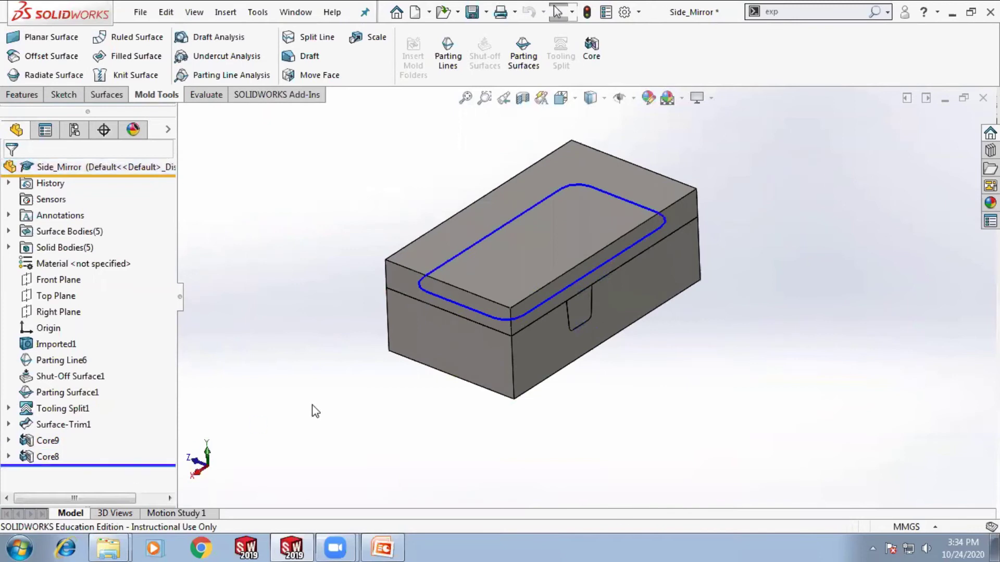
Isolate the round core pin in the upper block's top face, examine it, and exit the isolation
scroll(523, 235, "down", 5)
scroll(523, 235, "down", 3)
left_click(528, 271)
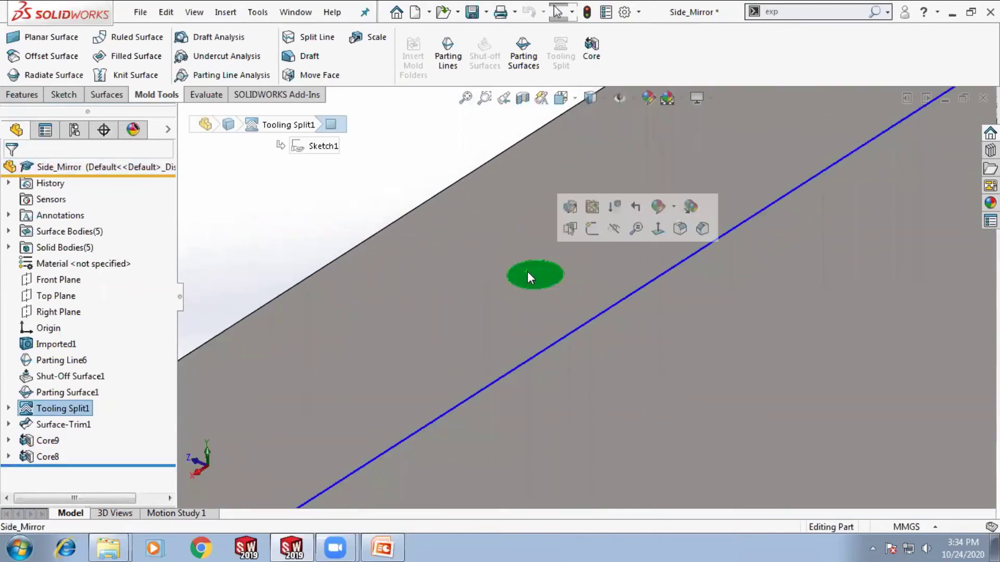
right_click(527, 271)
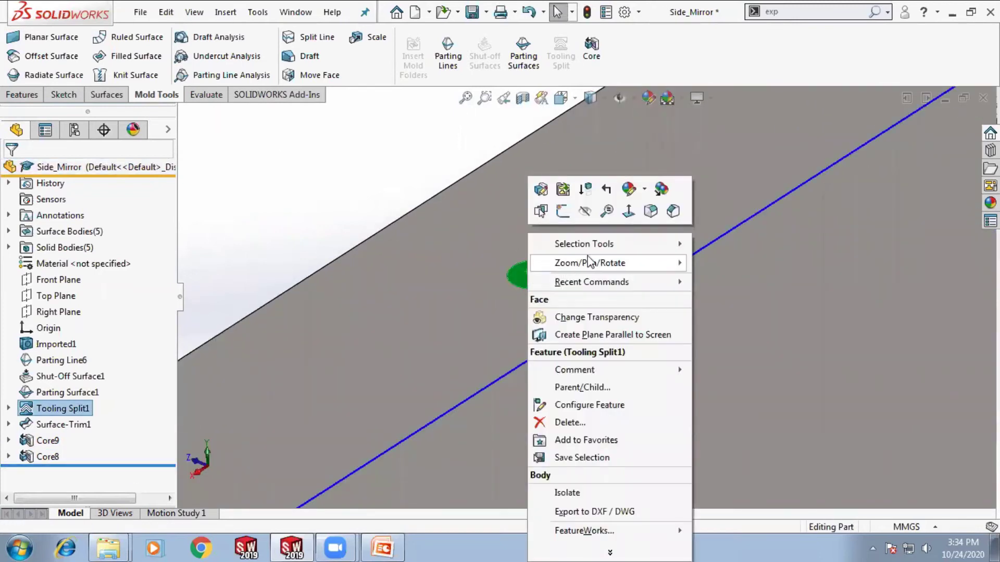
left_click(579, 492)
scroll(581, 304, "up", 5)
middle_click_drag(575, 398, 614, 388)
scroll(614, 391, "up", 2)
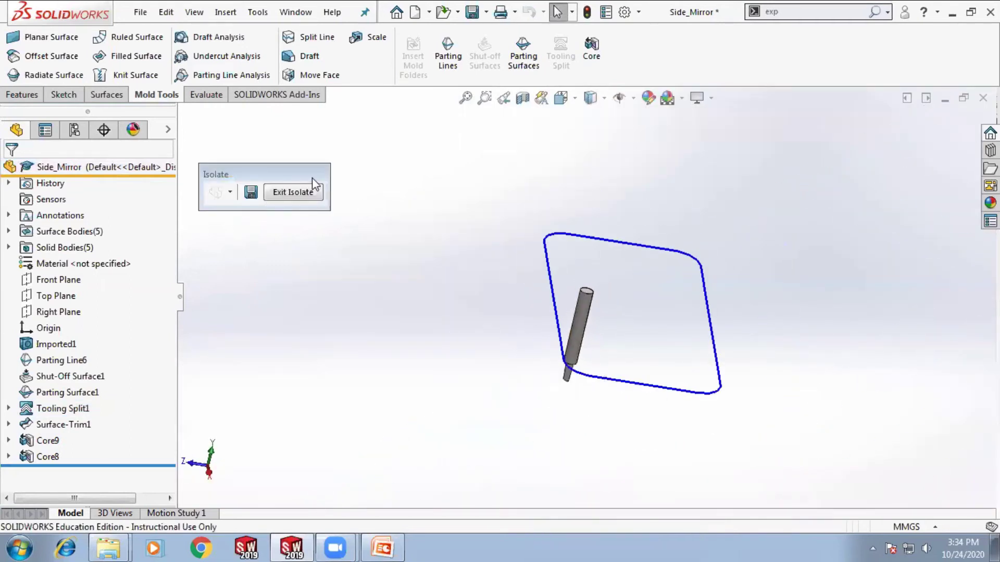
left_click(295, 195)
Hide the upper mold block and the round core pin to examine the mirror's boss, and undo both hide operations
middle_click_drag(496, 344, 490, 349)
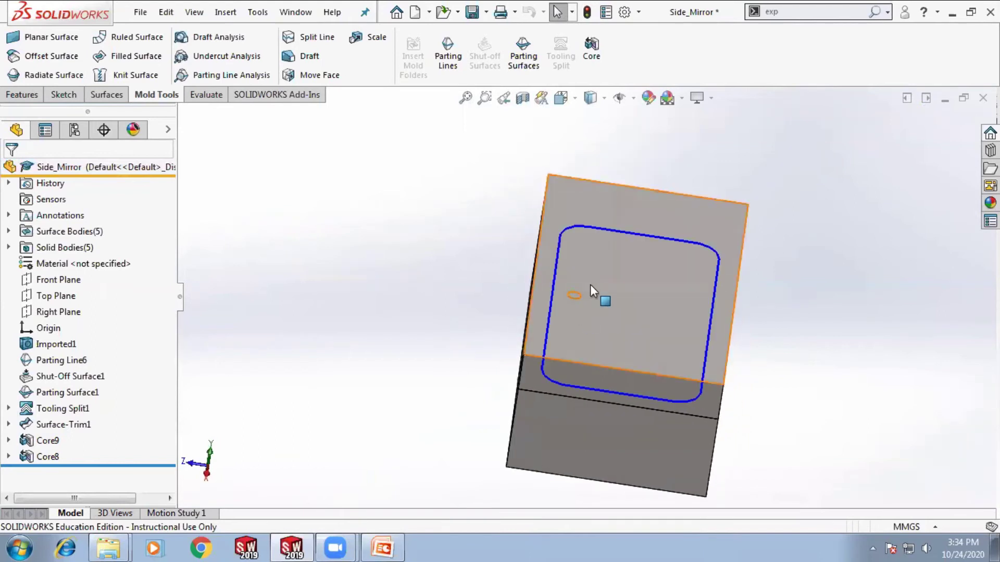
key("Tab")
scroll(566, 321, "down", 4)
middle_click_drag(549, 398, 552, 421)
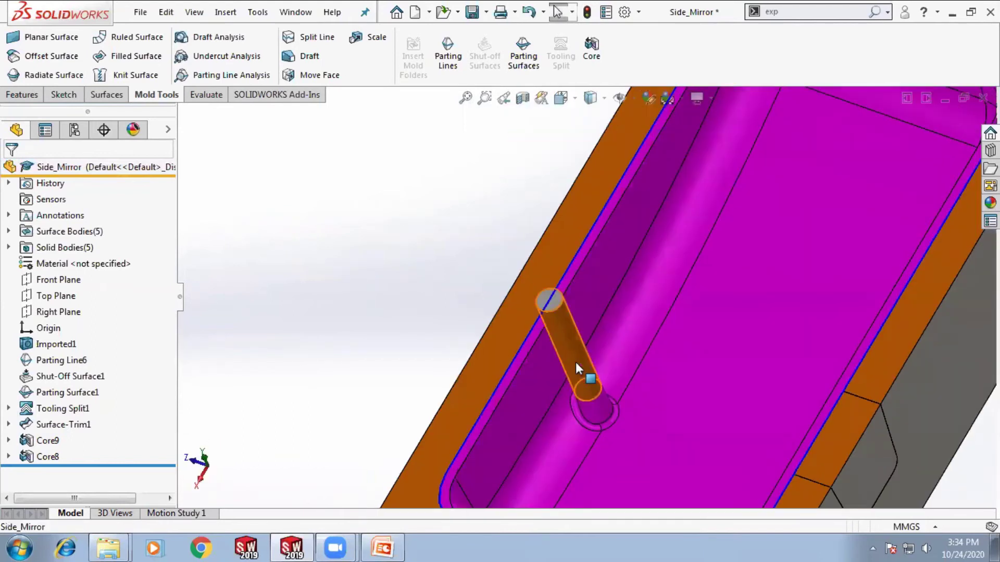
key("Tab")
scroll(591, 399, "down", 4)
scroll(584, 337, "up", 4)
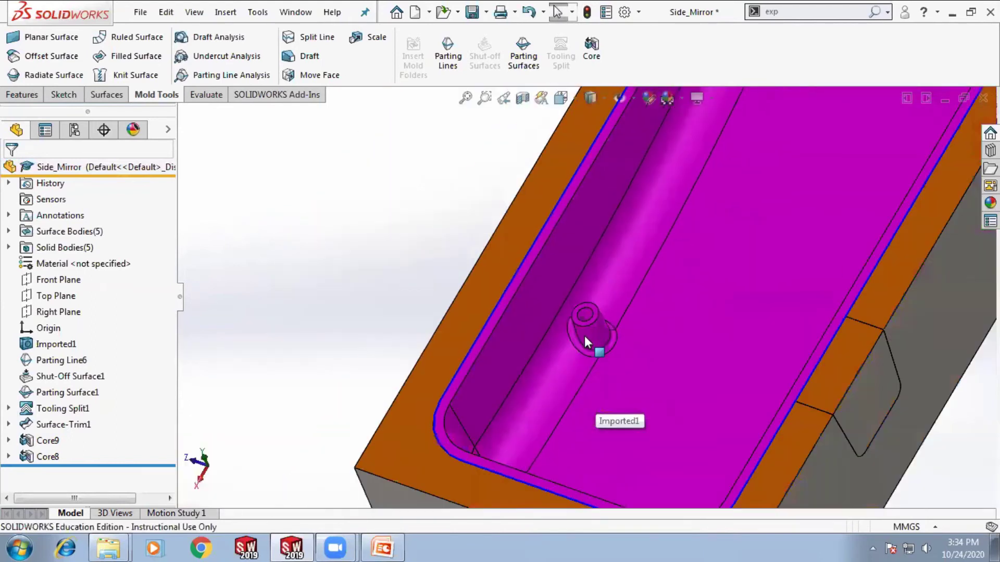
scroll(477, 357, "up", 5)
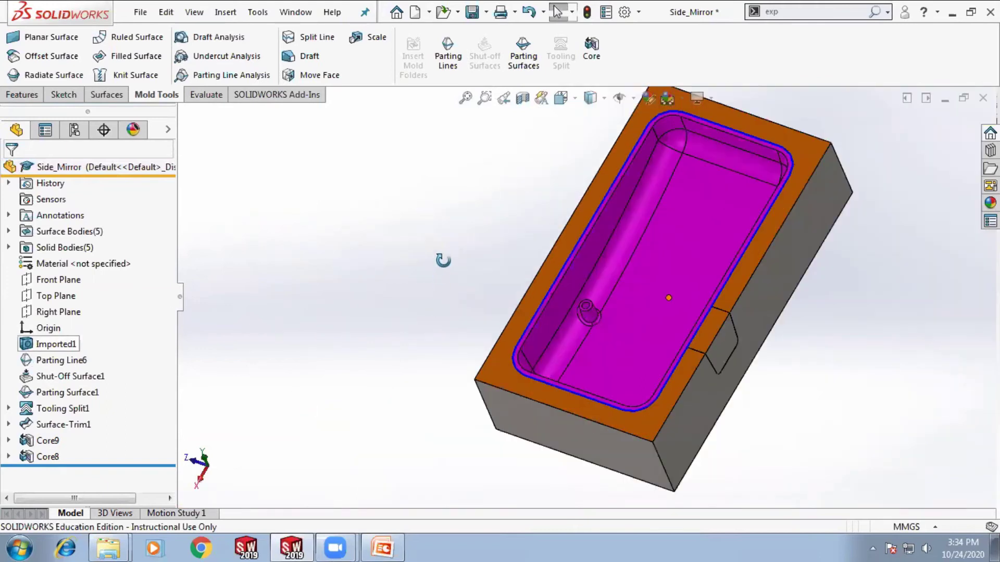
key("ctrl+z")
key("ctrl+z")
Examine the round core pin's outline on the upper block and the side core's outline on the lower block
middle_click_drag(523, 284, 542, 283)
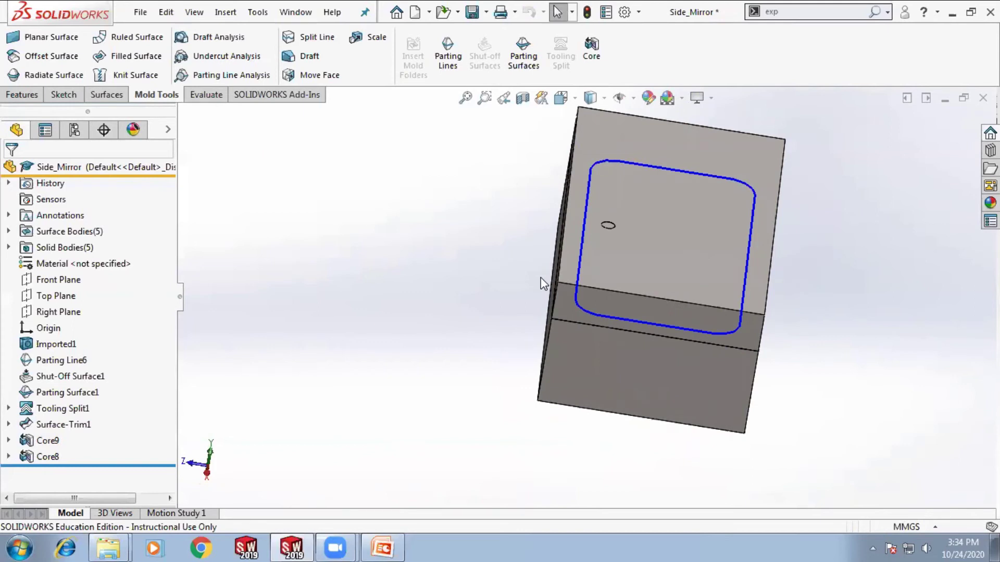
scroll(614, 223, "up", 2)
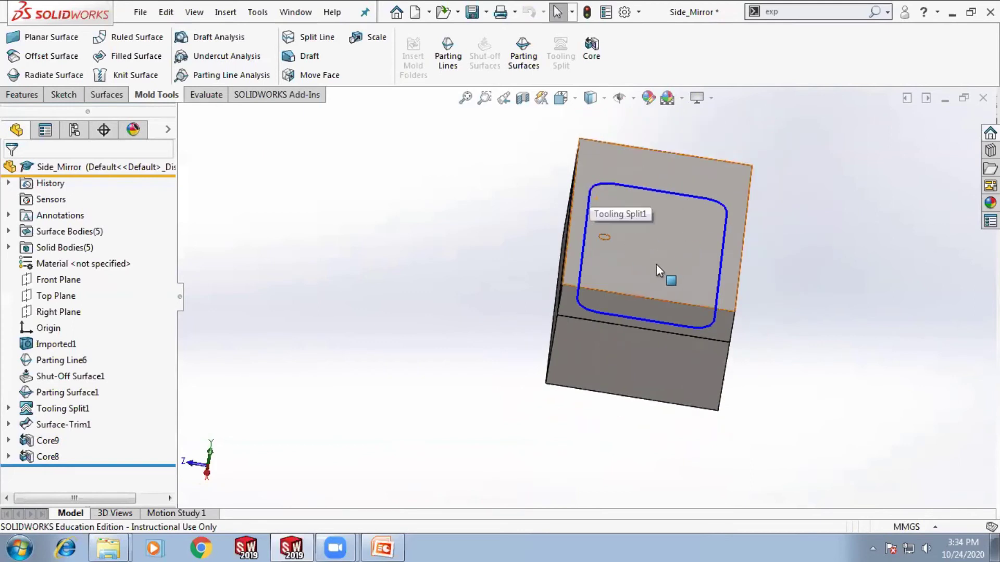
scroll(631, 242, "down", 4)
middle_click_drag(632, 243, 521, 305)
scroll(609, 264, "up", 1)
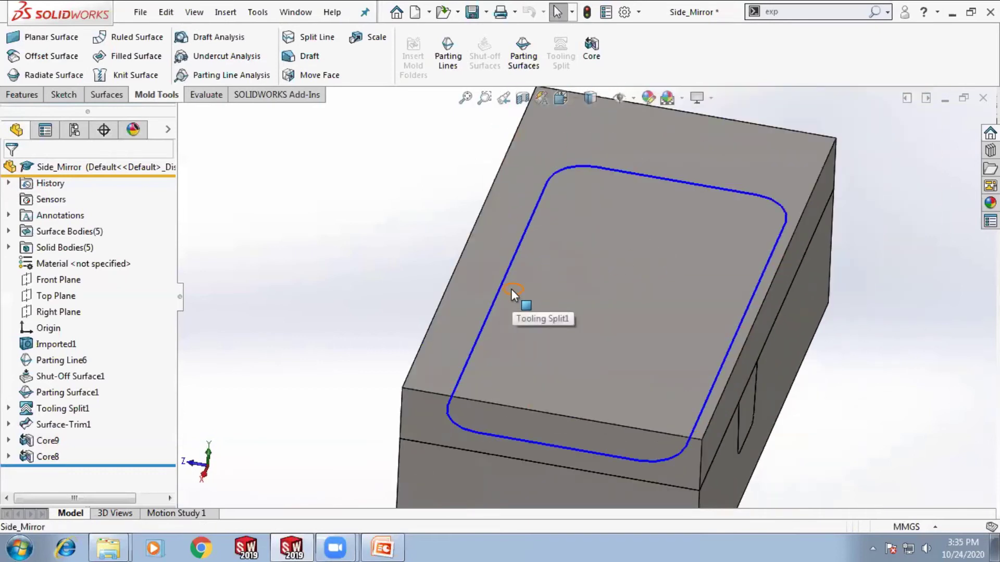
scroll(511, 294, "up", 4)
middle_click_drag(680, 398, 615, 283)
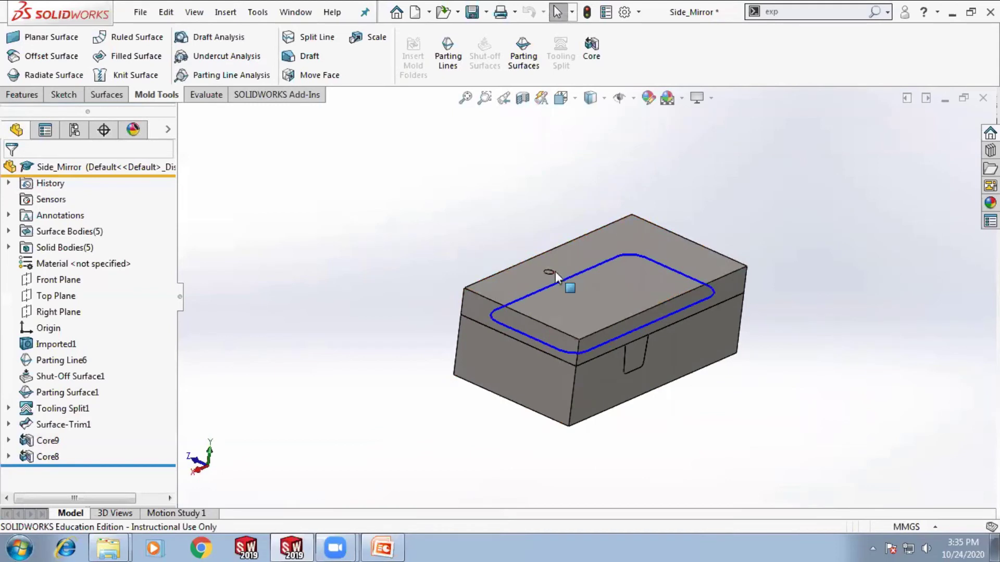
middle_click_drag(631, 299, 595, 290)
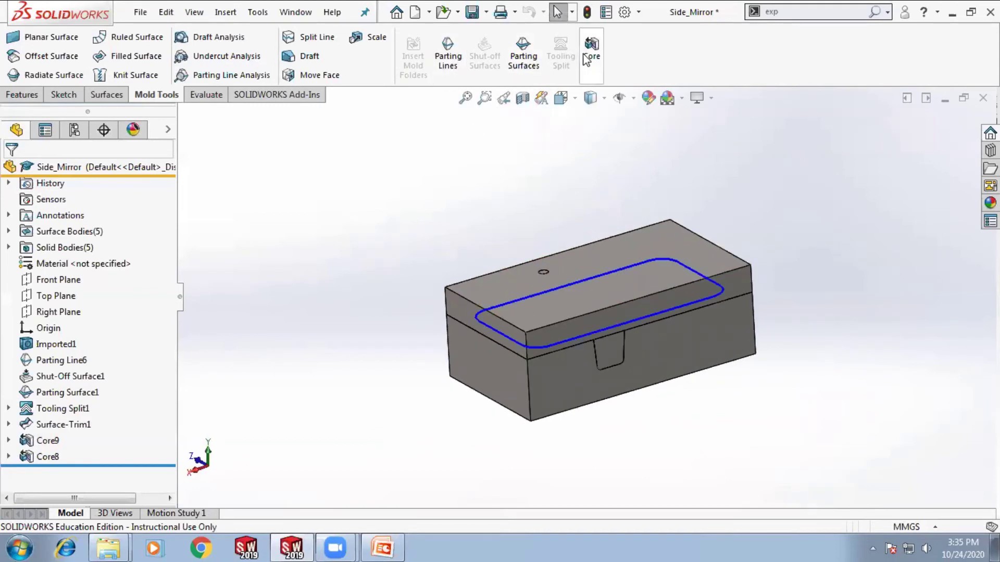
Close the Side_Mirror part without saving its changes
middle_click_drag(659, 206, 685, 193)
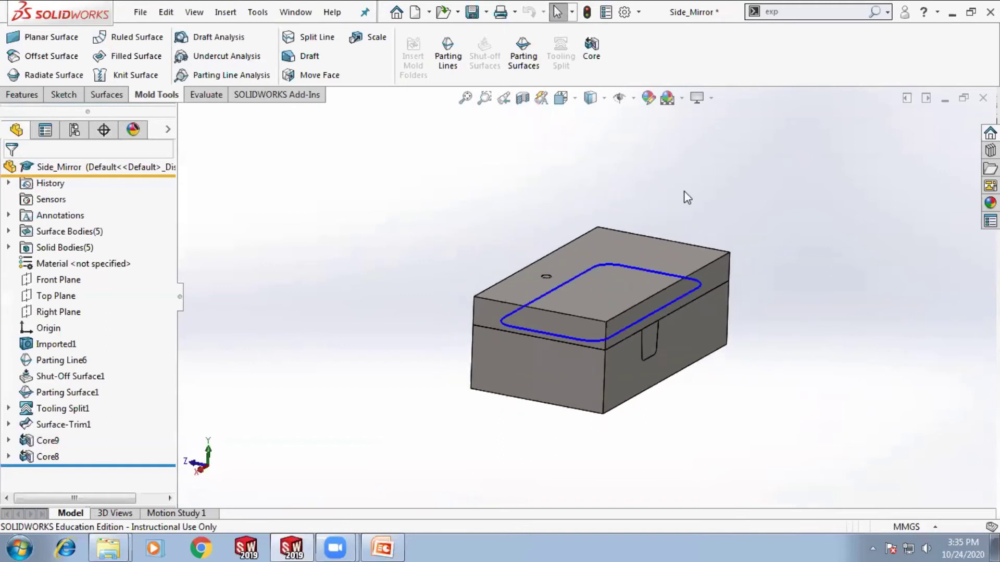
key("ctrl+w")
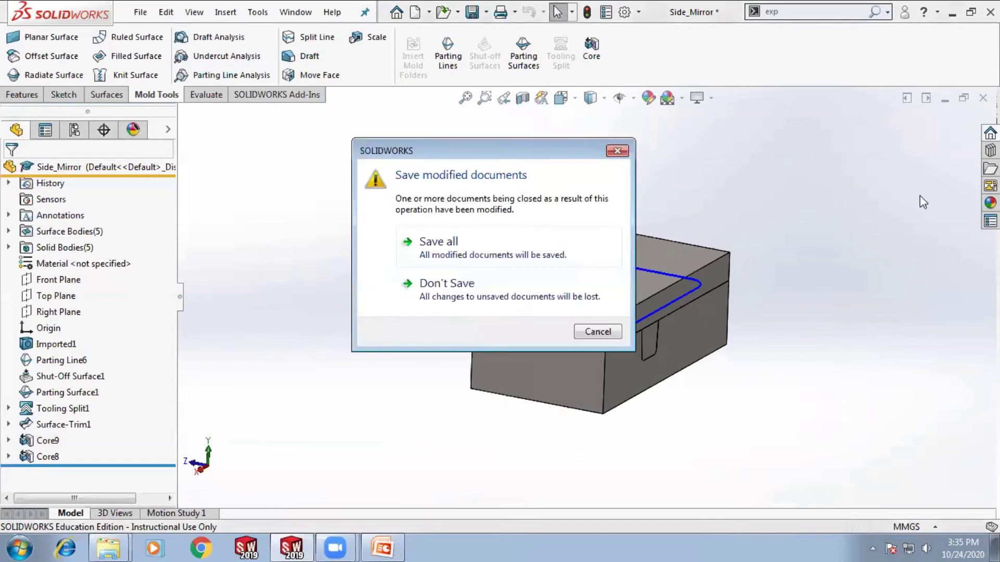
left_click(524, 281)
Minimize the SOLIDWORKS MOLD TOOLS presentation in PowerPoint and close the STUDENT EXCERCISE folder window
left_click(386, 545)
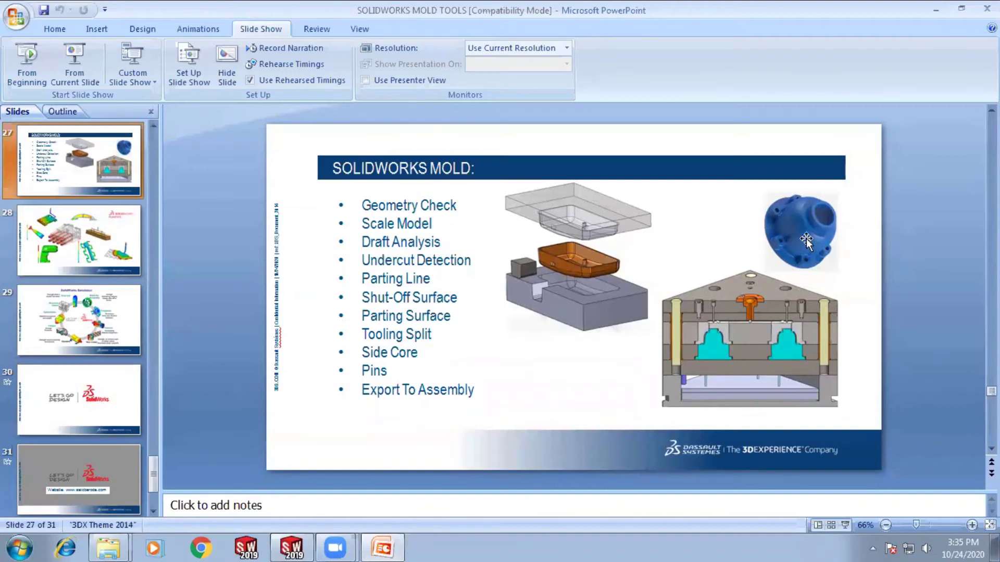
left_click(935, 9)
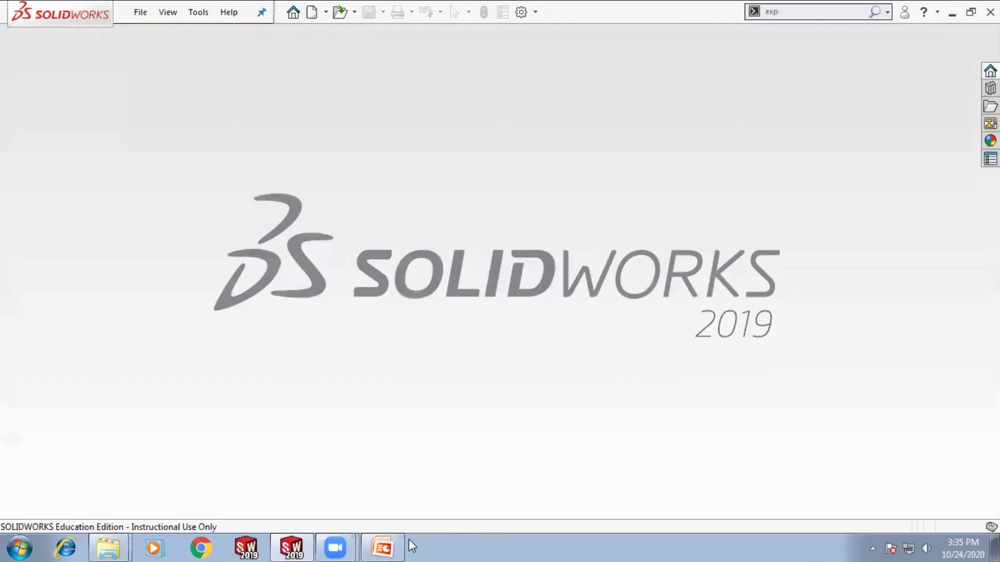
mouse_move(109, 548)
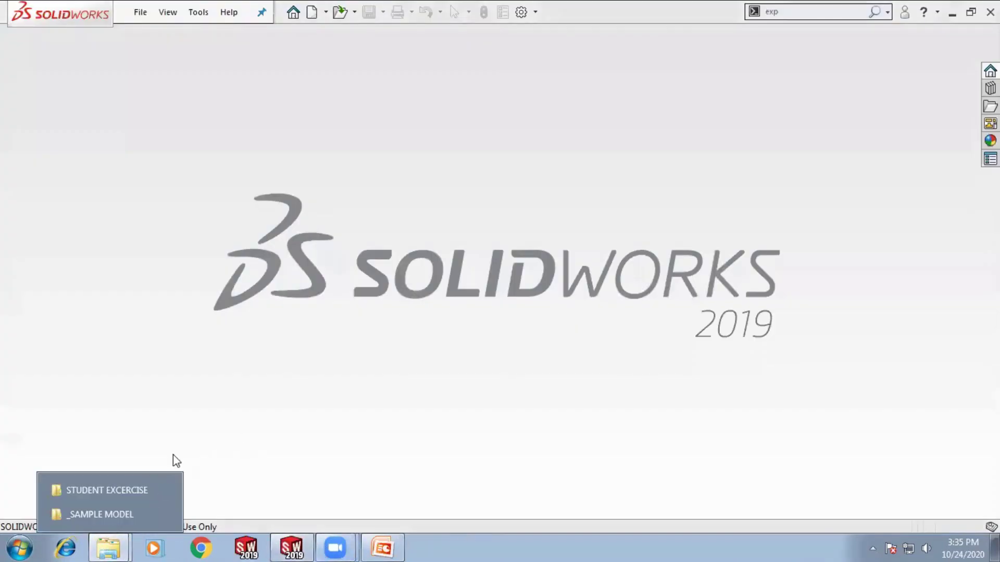
left_click(114, 491)
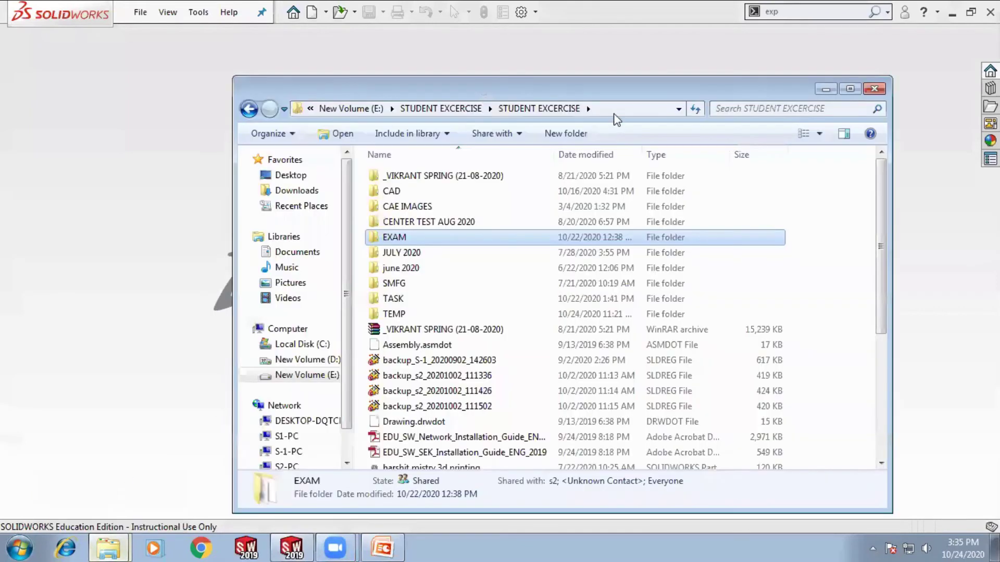
left_click(874, 88)
Open COVER PRT from the COVER DIE folder inside MOLDING, opening any referenced documents which have changed
left_click(106, 541)
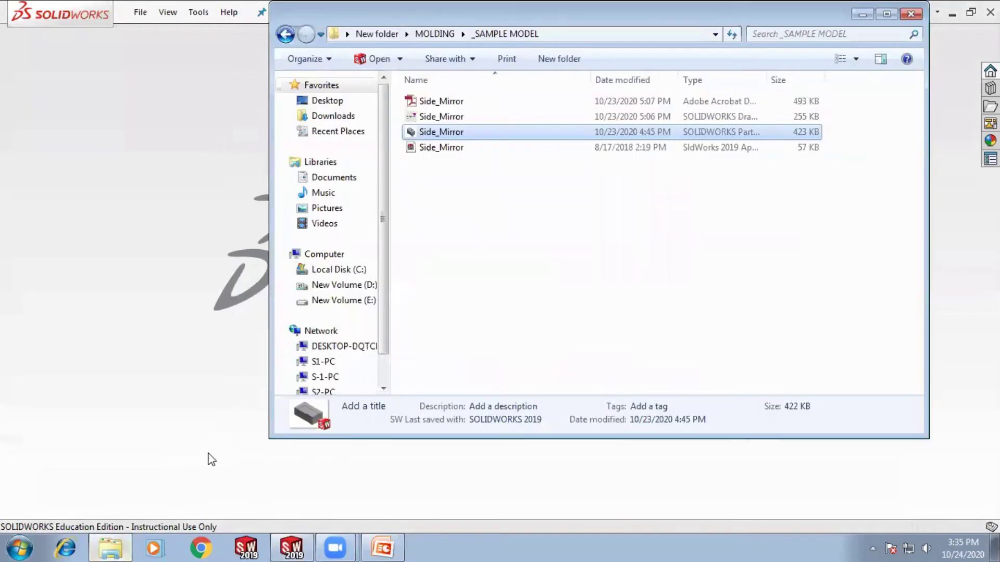
left_click(518, 263)
left_click(435, 33)
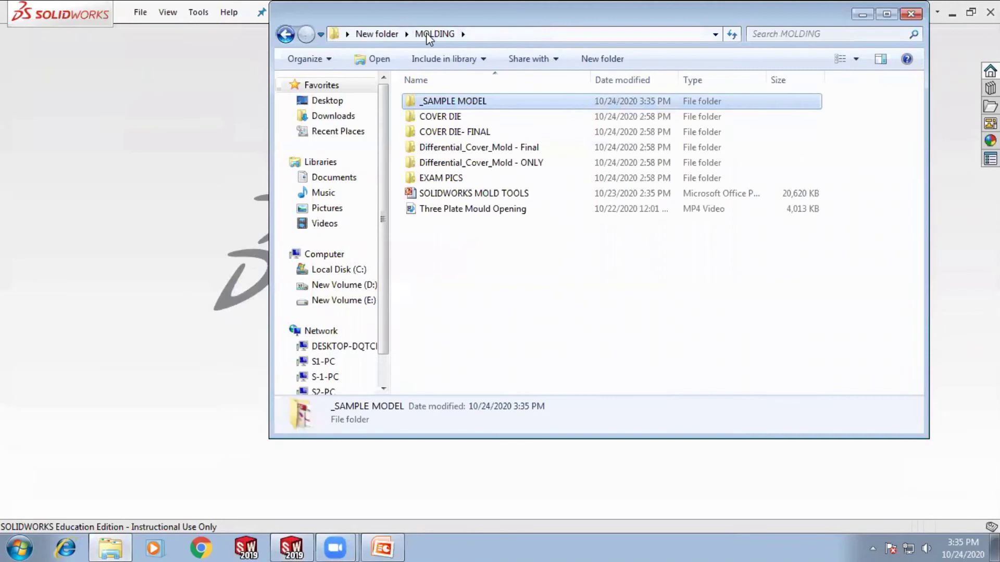
double_click(451, 117)
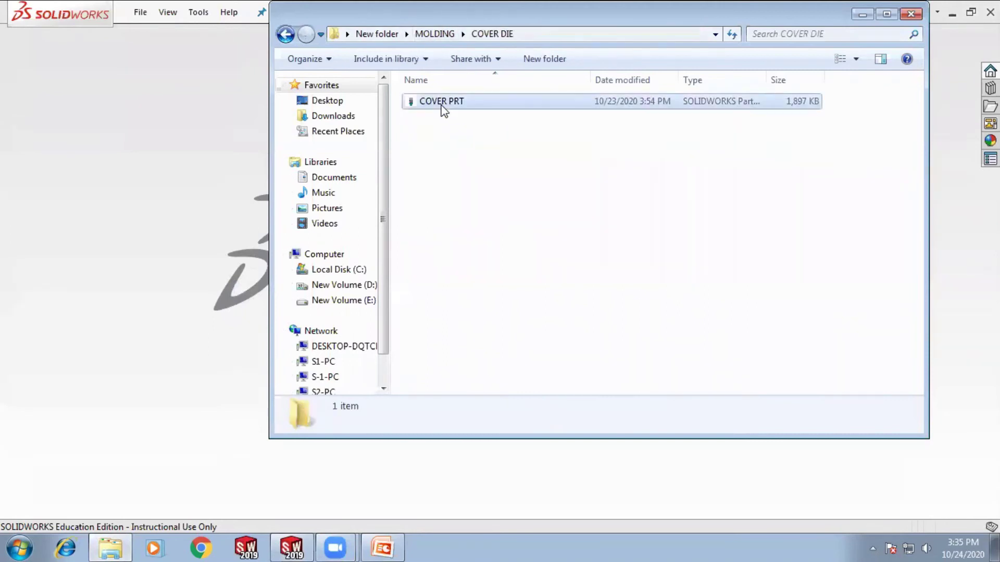
double_click(442, 105)
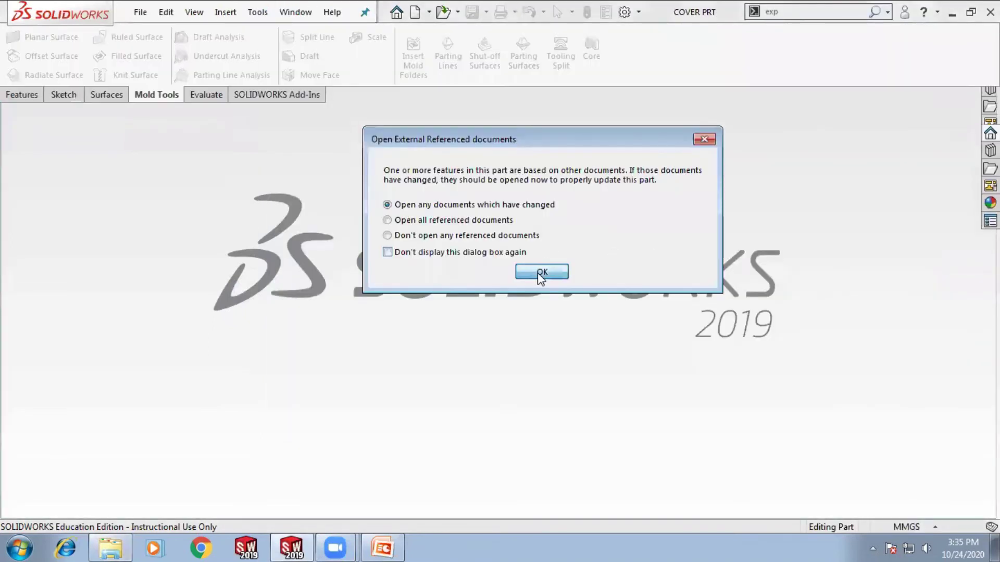
left_click(541, 275)
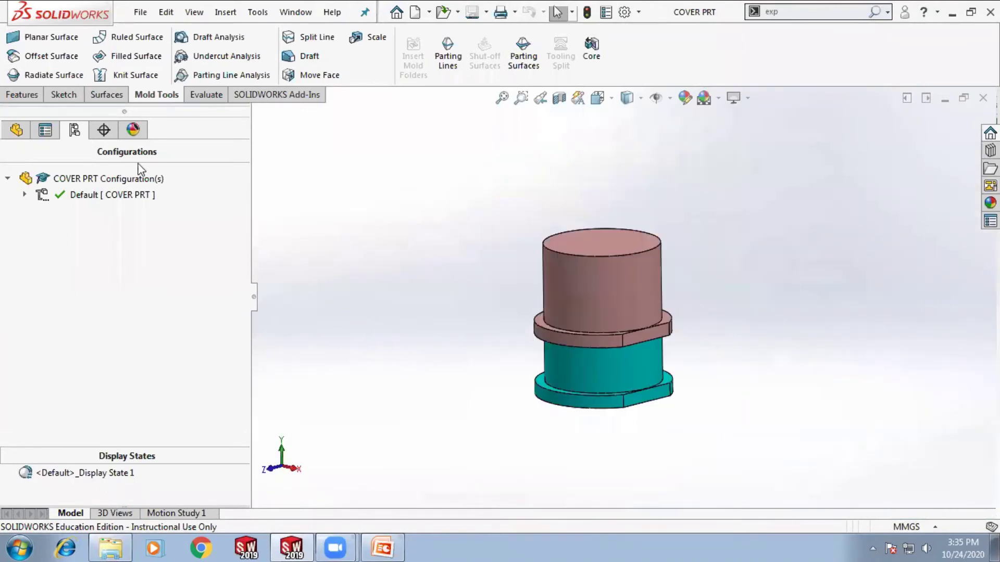
Display the exploded view stored under COVER PRT's Default configuration
left_click(25, 195)
double_click(94, 211)
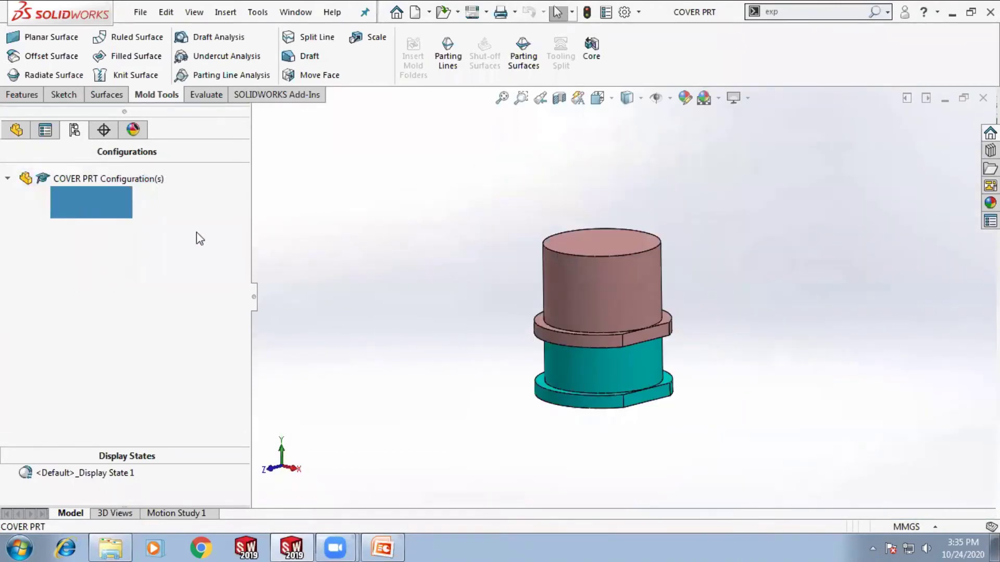
left_click(415, 286)
Examine the exploded core, cavity, cover part and orange core pins from several angles
middle_click_drag(732, 404, 618, 410)
scroll(555, 284, "down", 6)
scroll(519, 191, "up", 1)
middle_click_drag(518, 191, 535, 157)
scroll(489, 353, "up", 3)
middle_click_drag(489, 353, 370, 373)
middle_click_drag(355, 448, 361, 469)
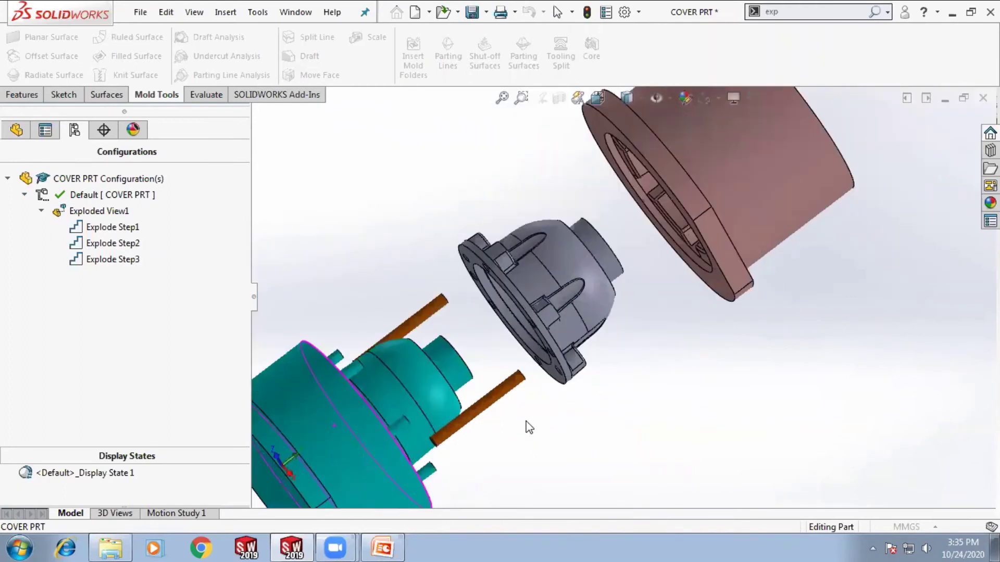
scroll(487, 358, "down", 3)
scroll(384, 209, "up", 3)
scroll(567, 323, "up", 2)
middle_click_drag(569, 320, 584, 402)
scroll(581, 186, "down", 3)
scroll(576, 219, "up", 3)
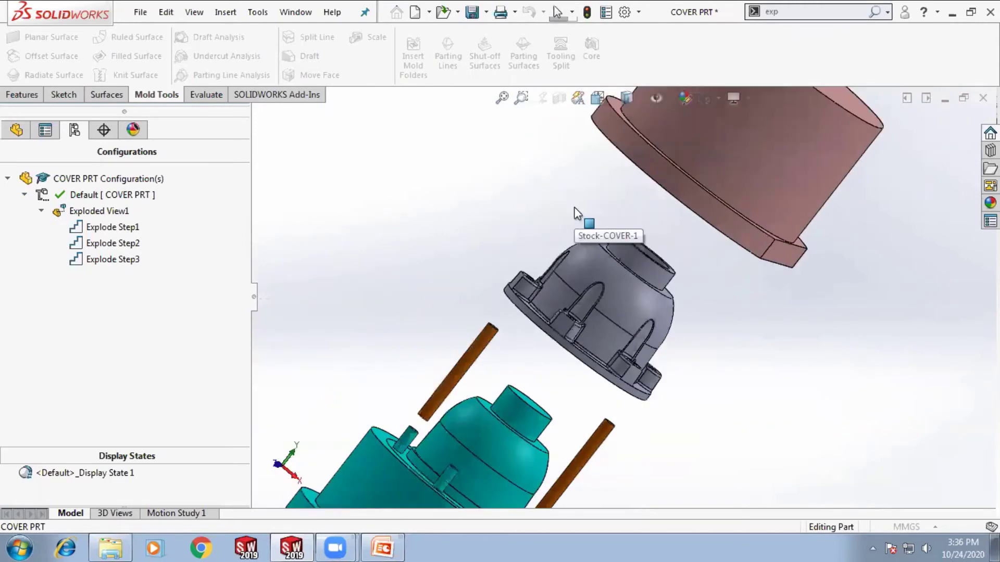
middle_click_drag(582, 248, 551, 282)
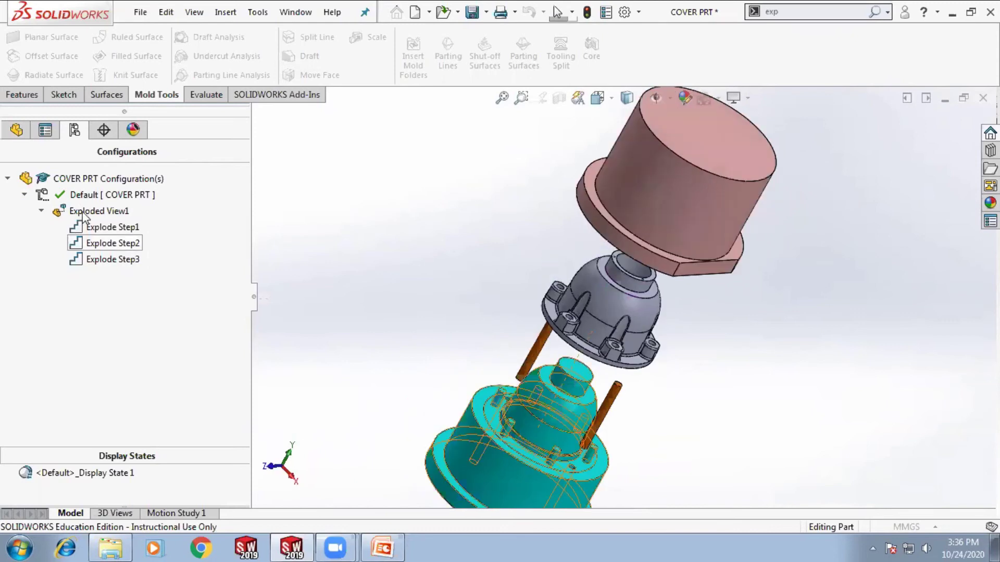
Collapse the cover mold's exploded view and close COVER PRT without saving its changes
double_click(84, 211)
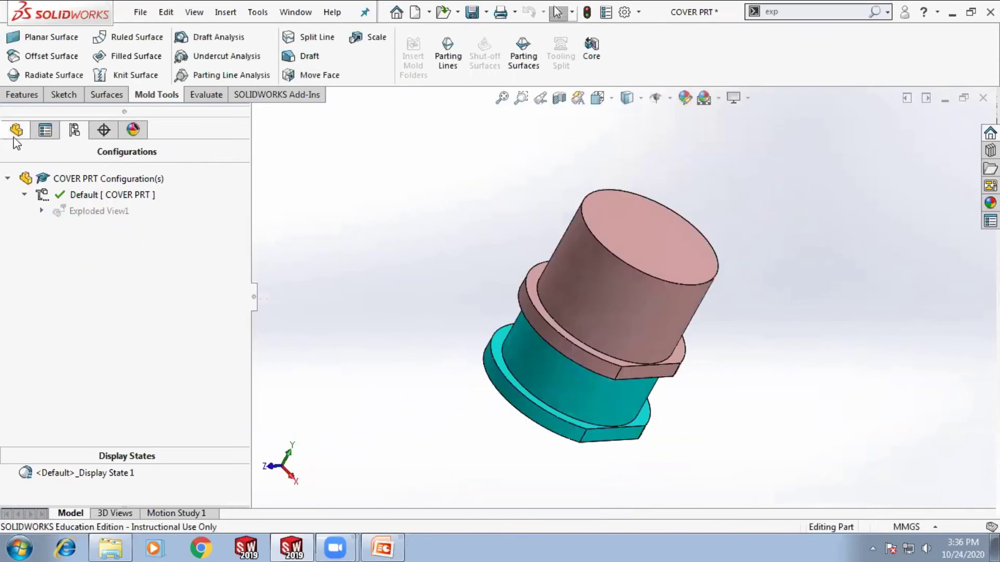
left_click(15, 134)
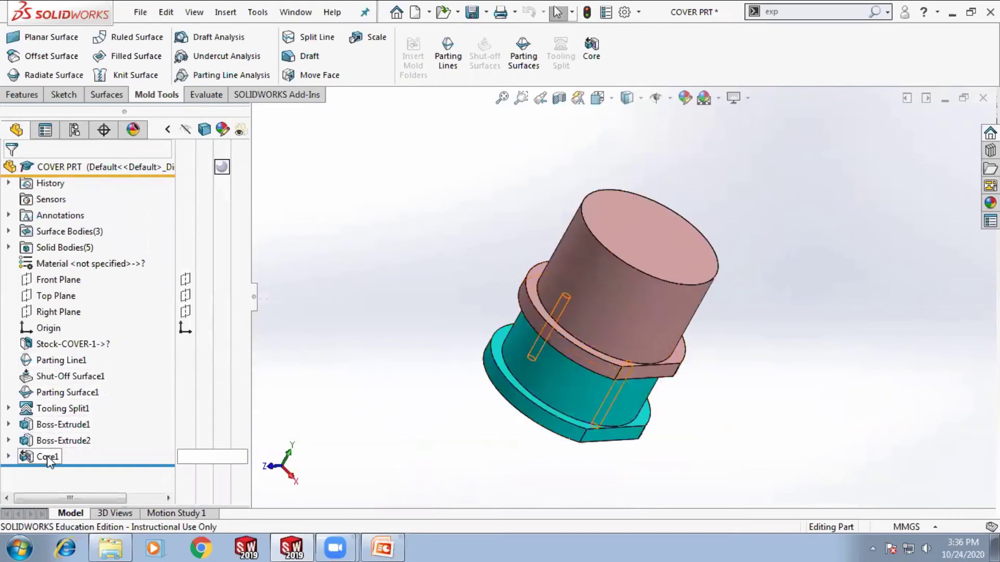
left_click(983, 97)
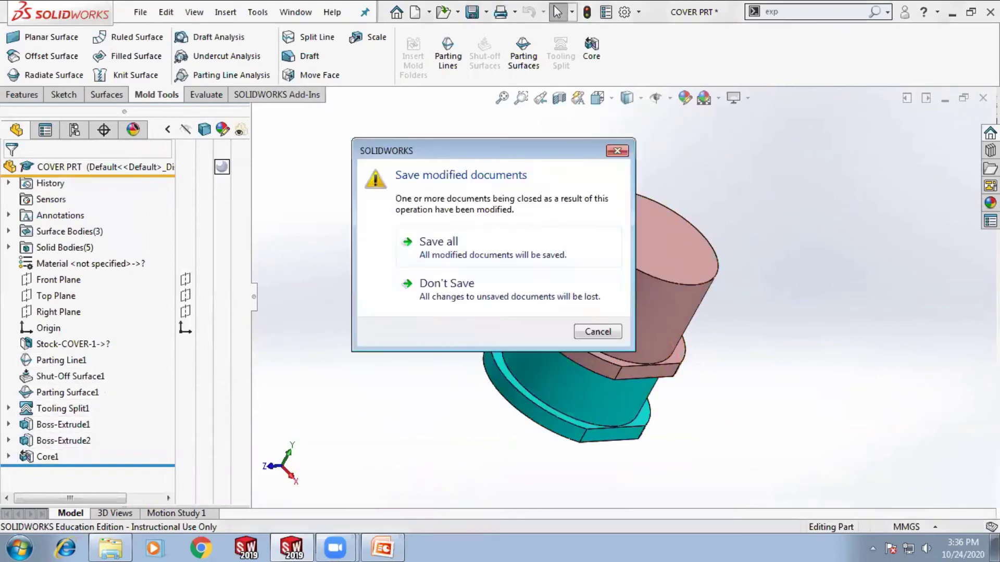
left_click(431, 293)
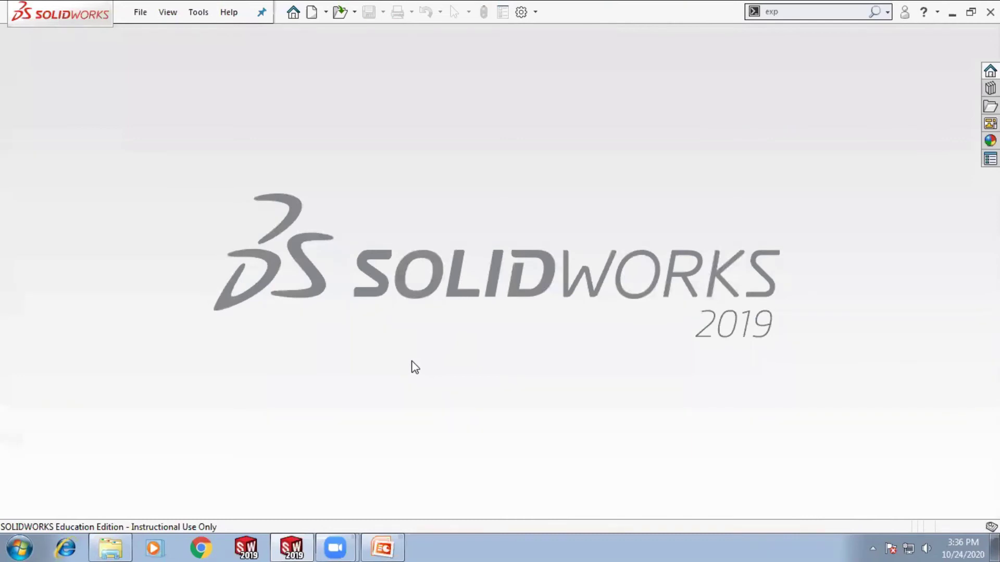
Play the Three Plate Mould Opening video from the MOLDING folder in a maximized player window
left_click(116, 539)
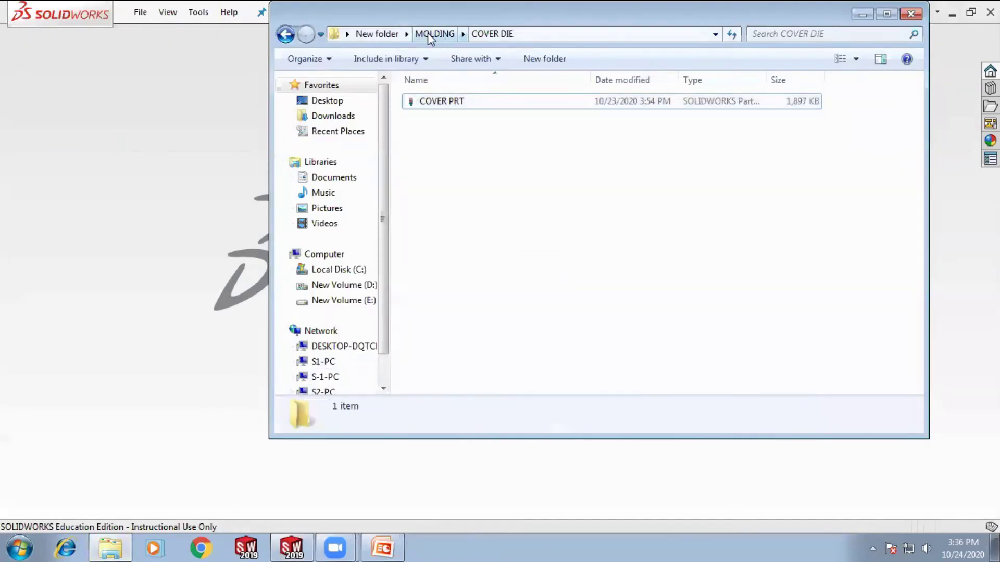
left_click(428, 33)
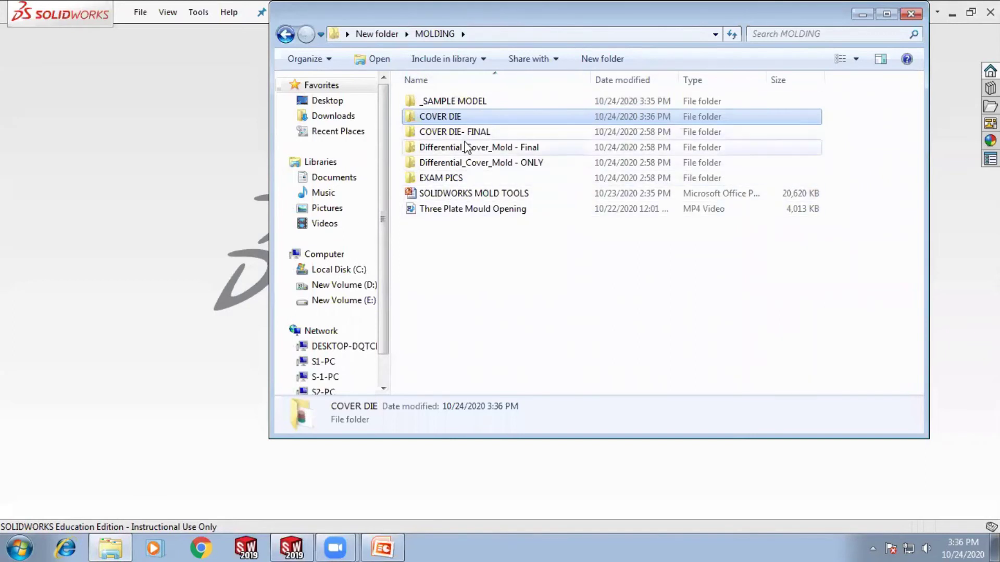
double_click(465, 210)
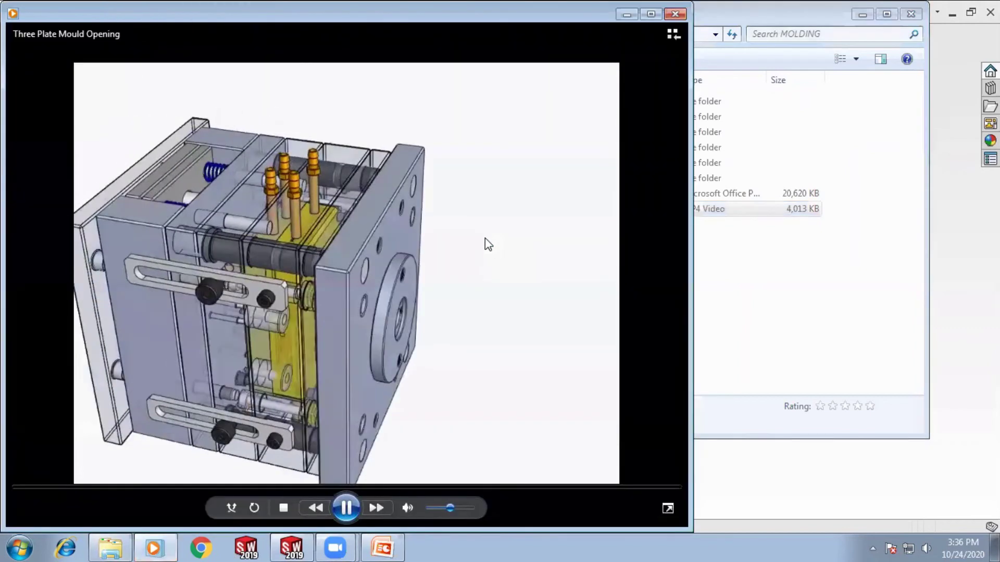
left_click(651, 14)
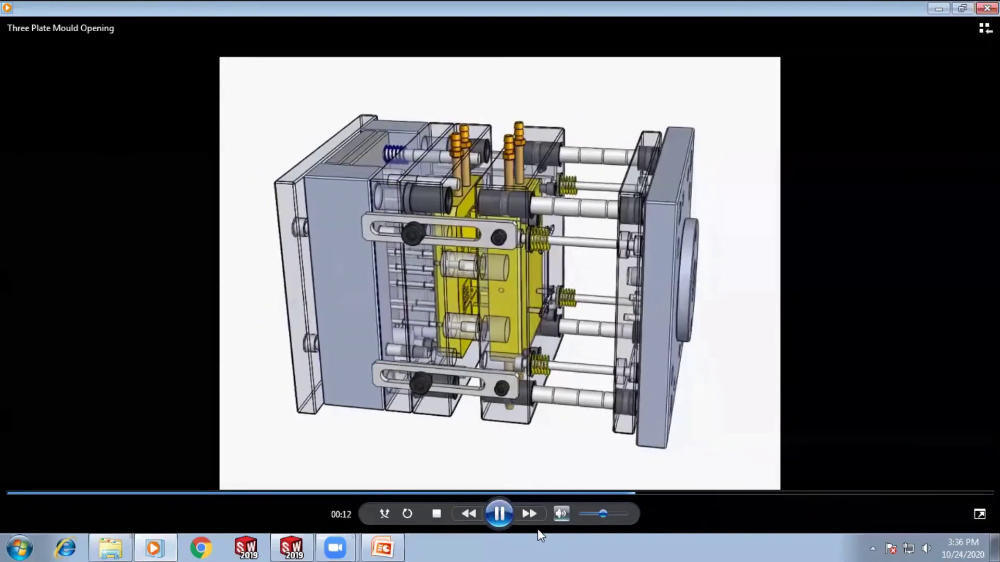
Watch the rest of the mould video, pausing on the closed mould and on the red moulded parts
left_click(495, 515)
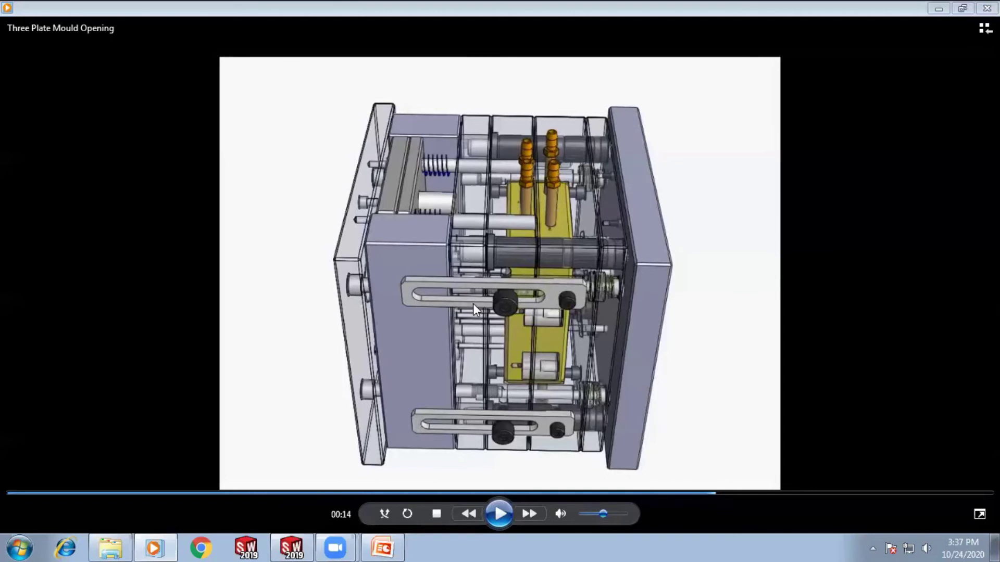
left_click(495, 517)
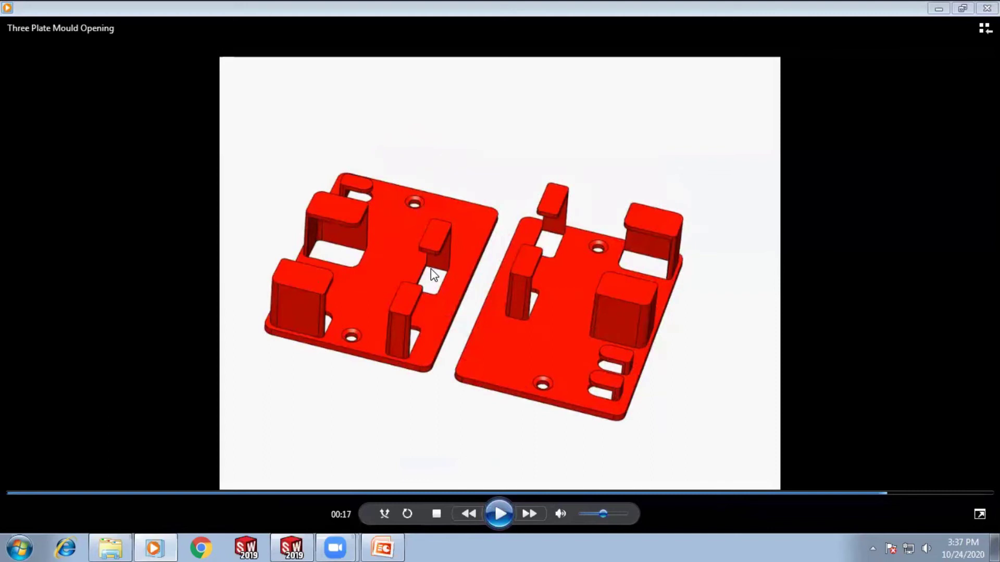
left_click(501, 514)
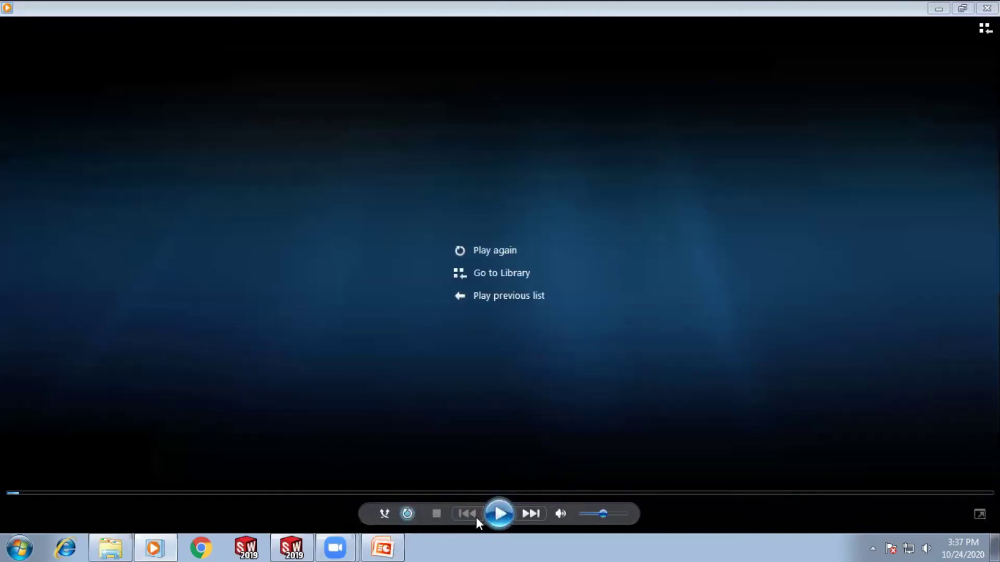
Replay the mould video from the start, pausing to examine the first plate opening and the red runner's release
left_click(498, 514)
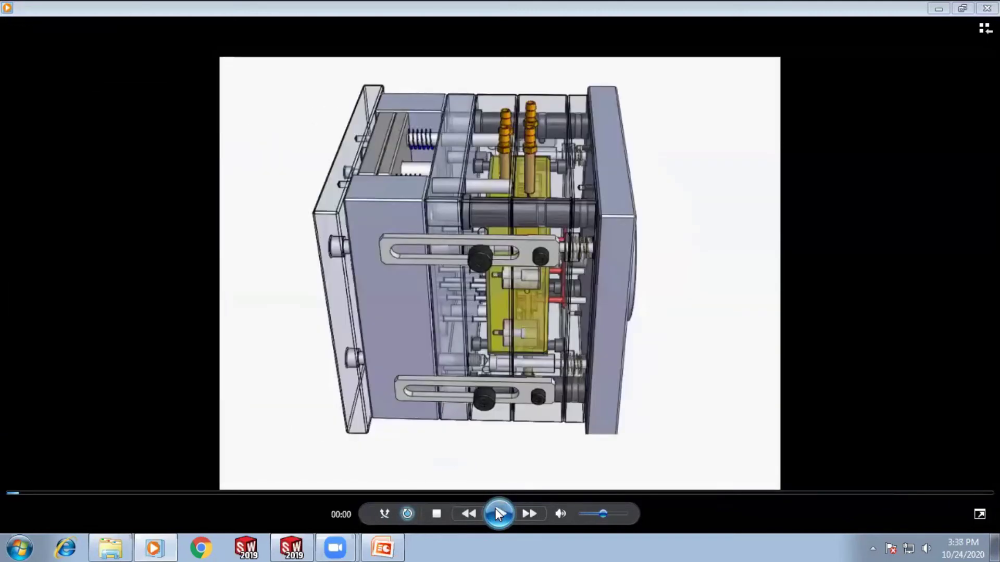
left_click(497, 514)
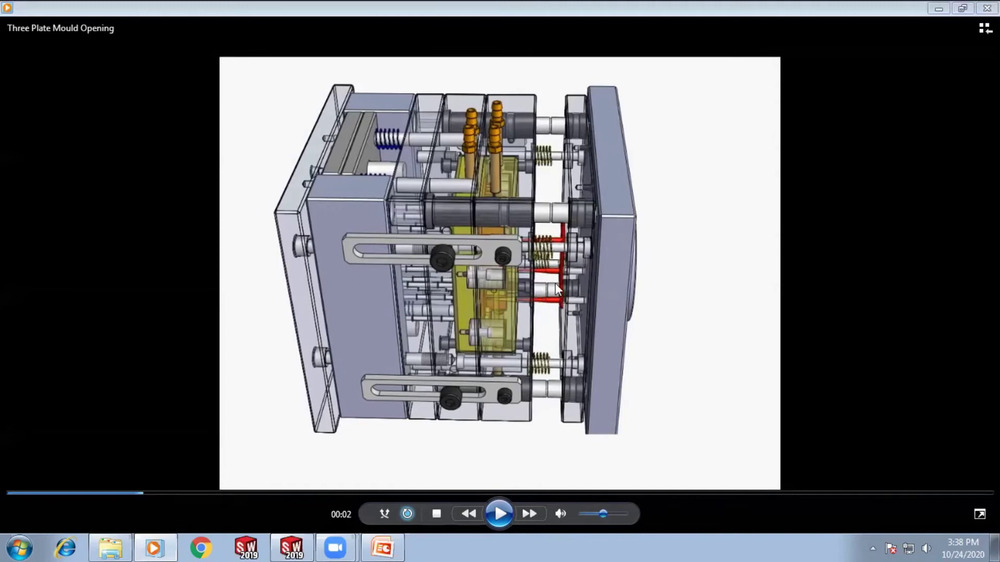
left_click(499, 514)
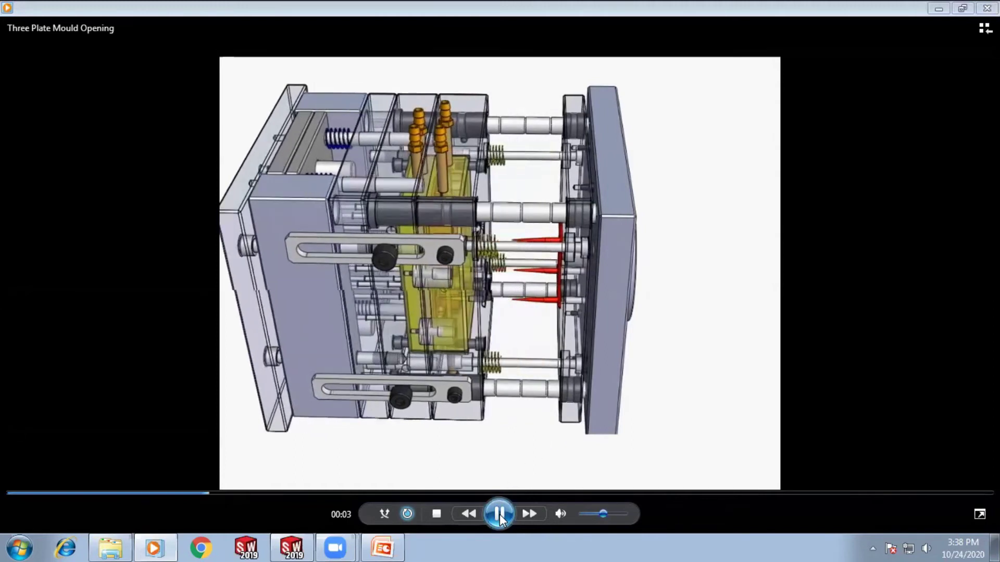
left_click(499, 514)
left_click(499, 514)
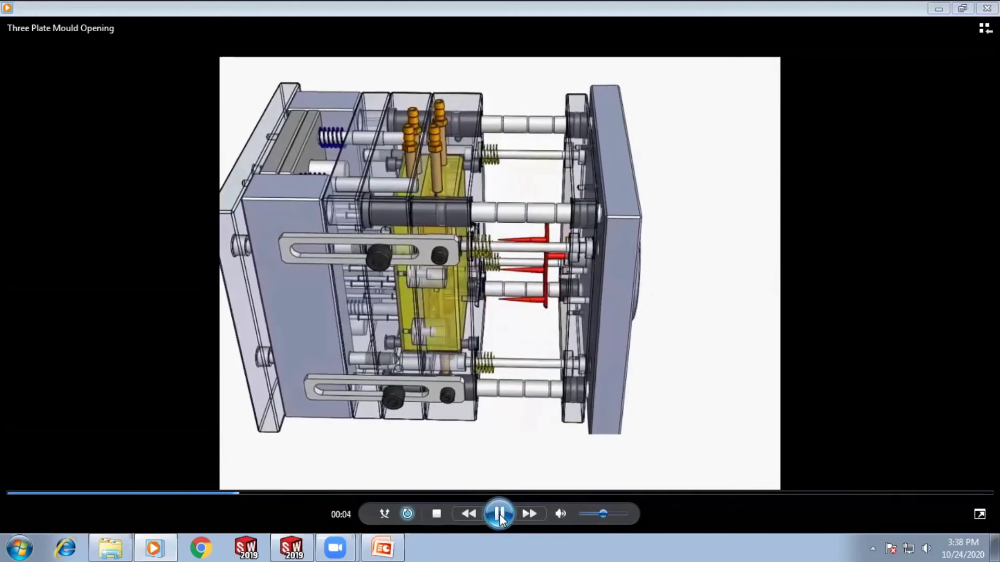
left_click(499, 514)
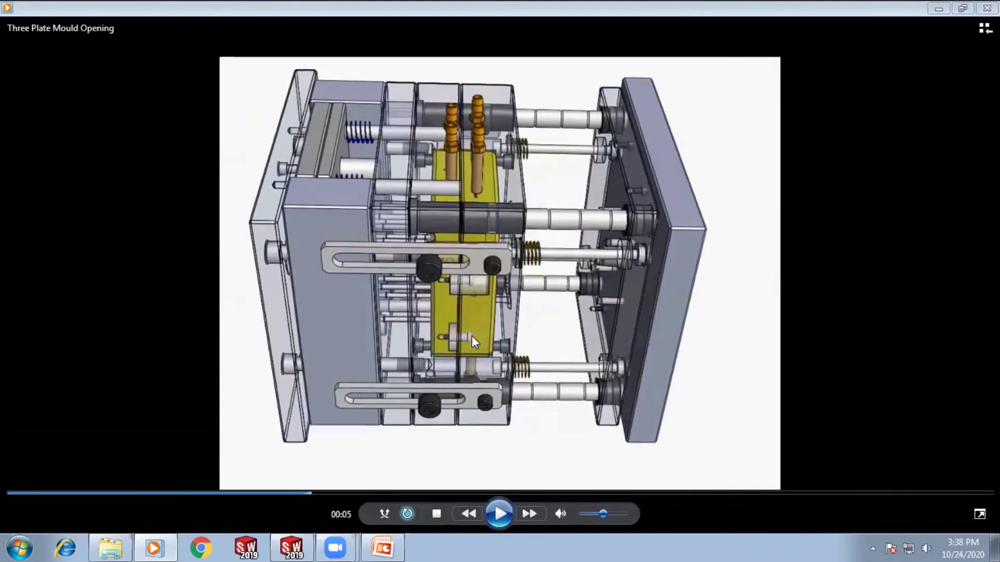
Continue the mould video, pausing on the red parts in the opened yellow inserts and on the finished moulded parts
left_click(499, 515)
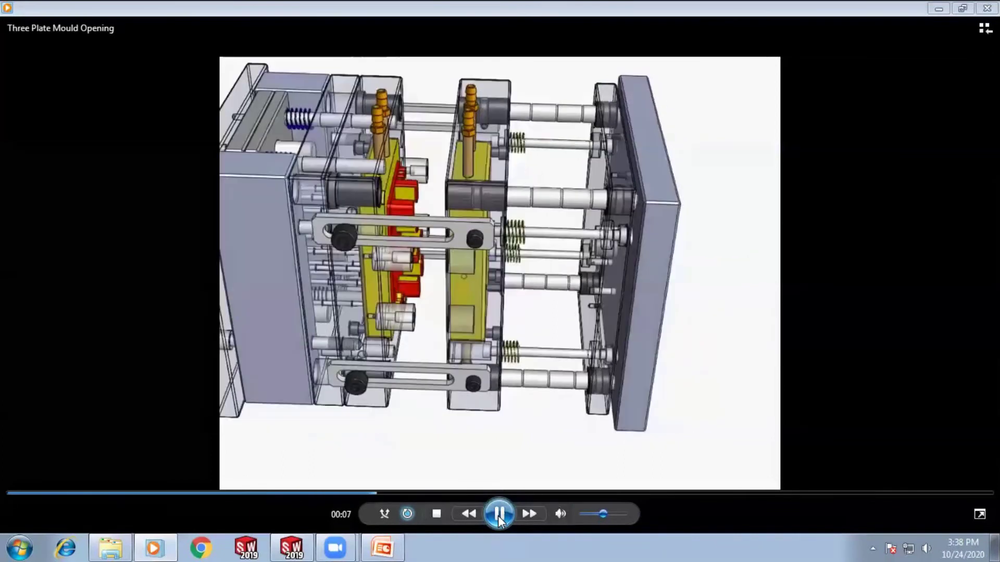
left_click(499, 515)
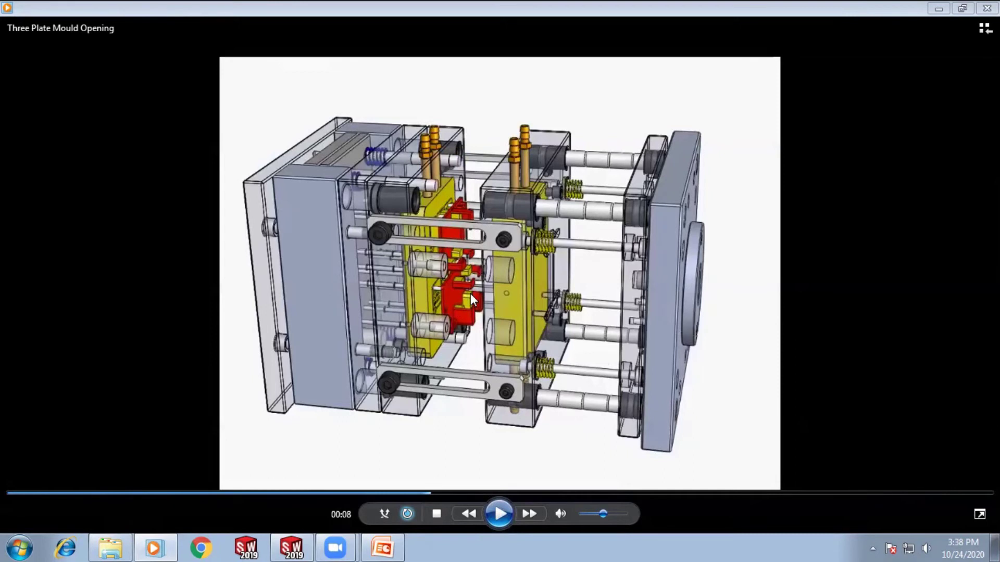
left_click(499, 513)
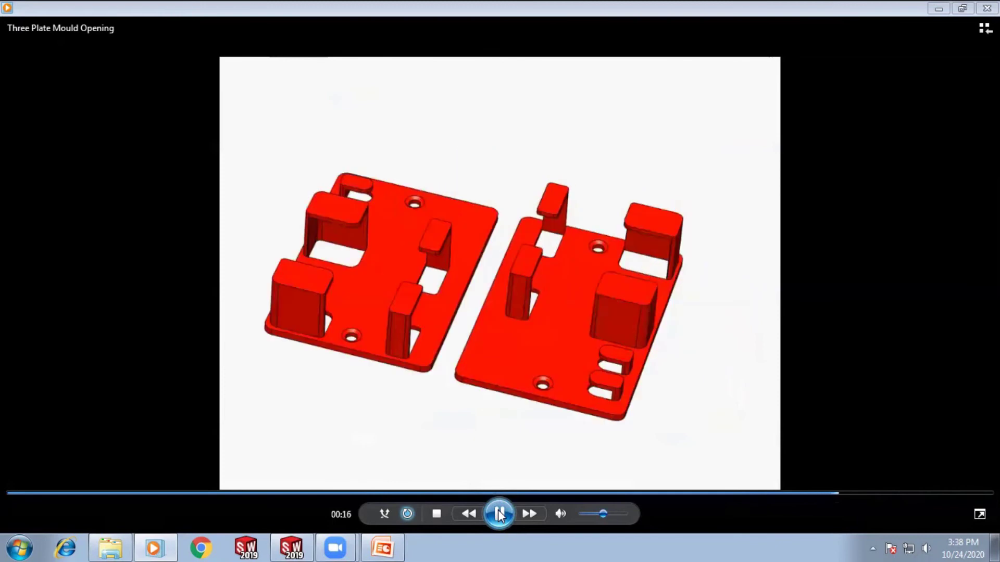
left_click(499, 515)
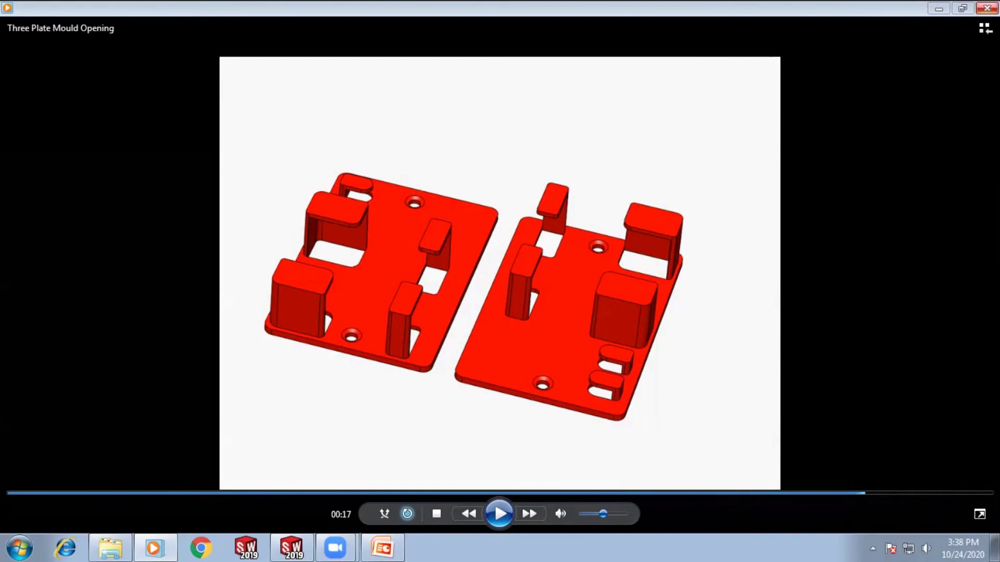
Close the mould video and open the COVER PRT-FINAL part from the COVER DIE- FINAL folder, opening any referenced documents that have changed
left_click(987, 8)
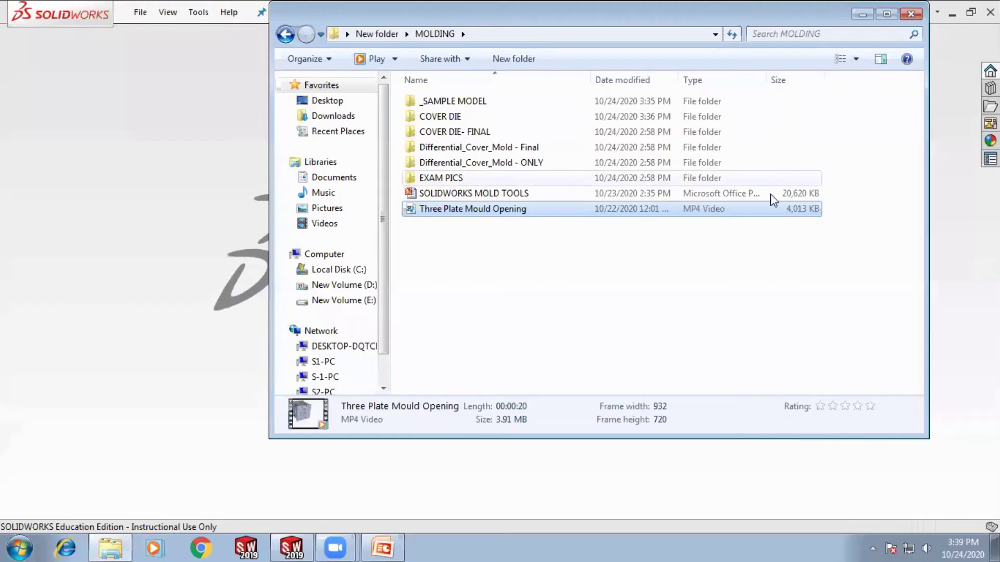
left_click(561, 305)
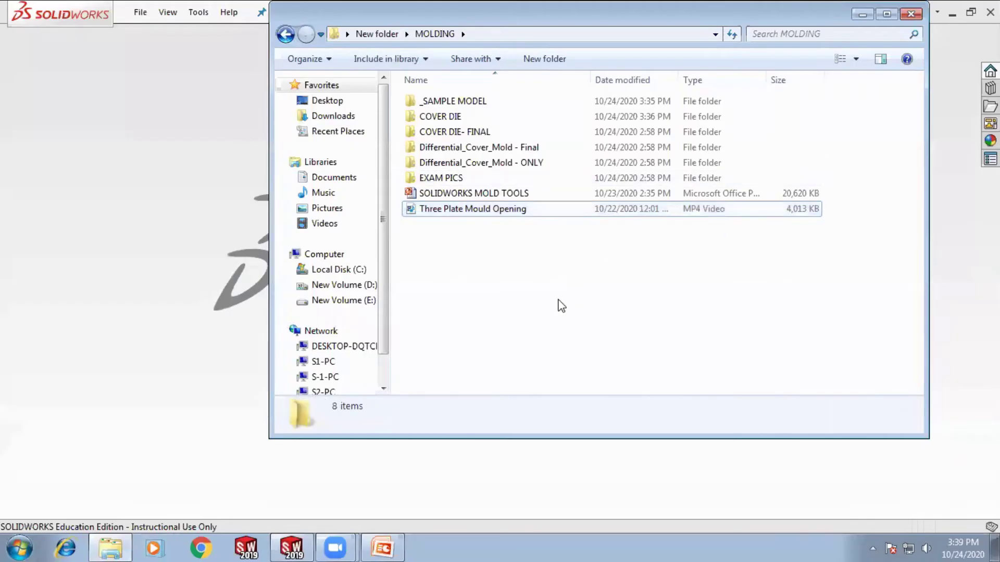
double_click(488, 149)
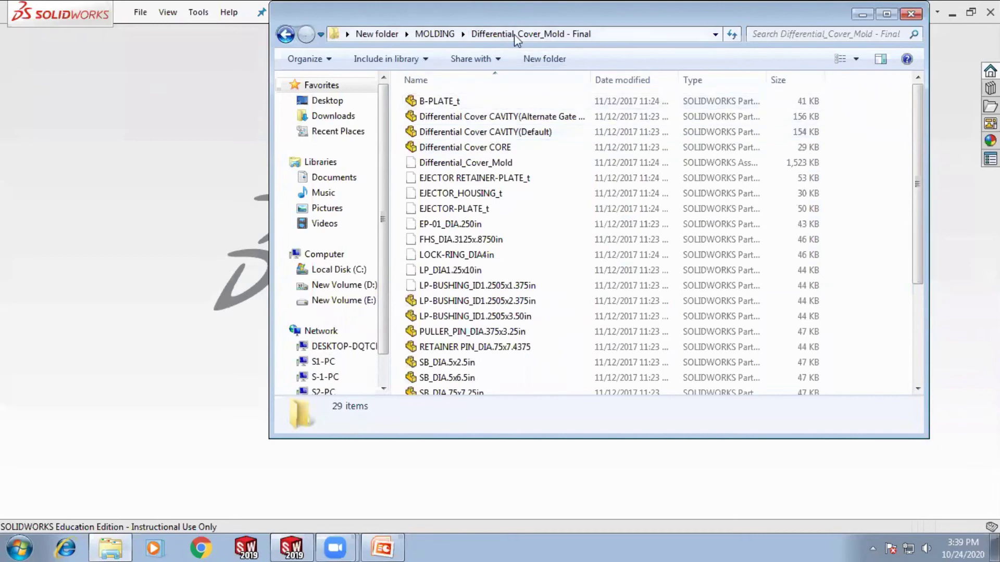
left_click(427, 35)
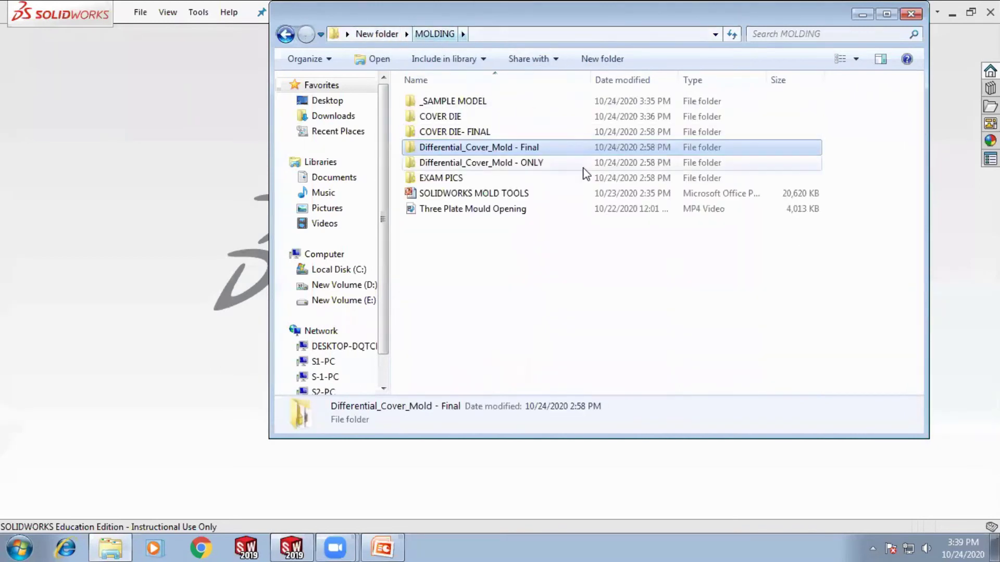
double_click(493, 136)
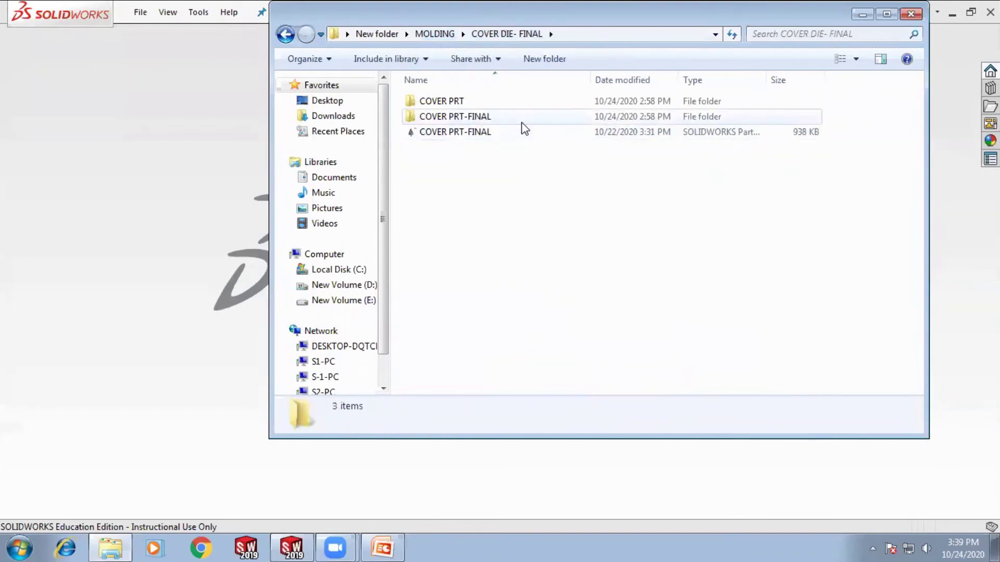
double_click(583, 136)
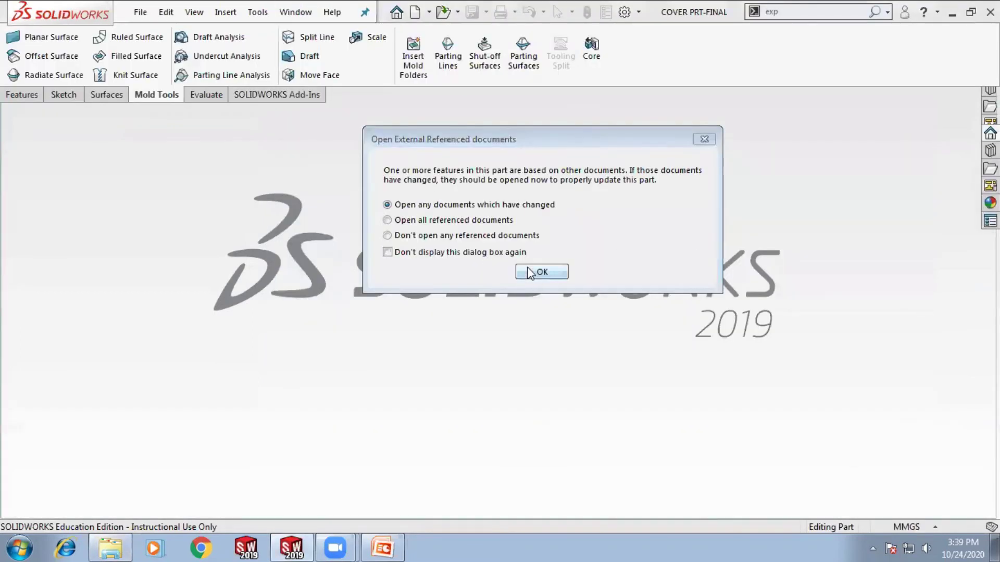
left_click(530, 273)
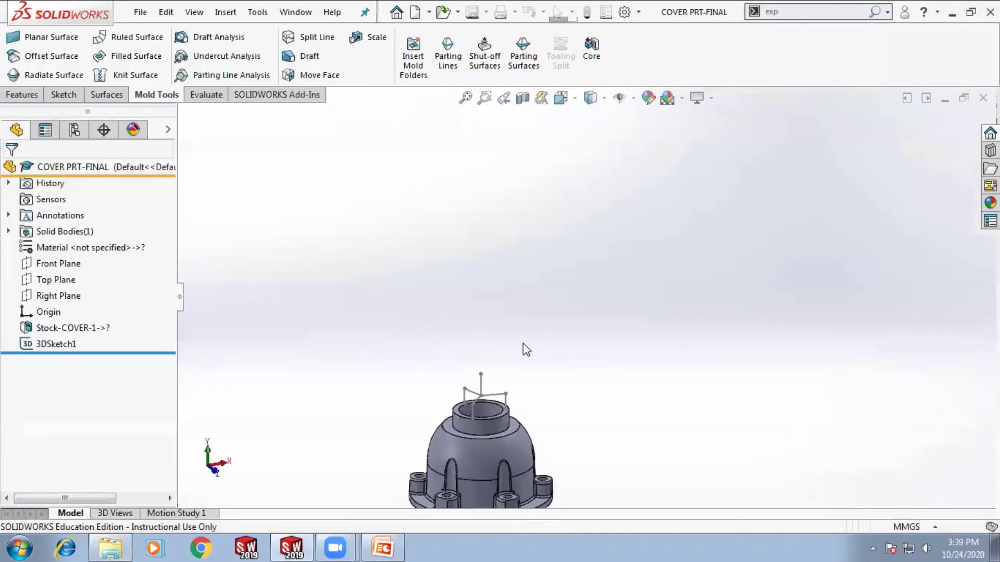
Minimize the cover part, sort the Differential_Cover_Mold - Final folder by type, and open the Differential_Cover_Mold assembly
left_click(944, 99)
left_click(111, 548)
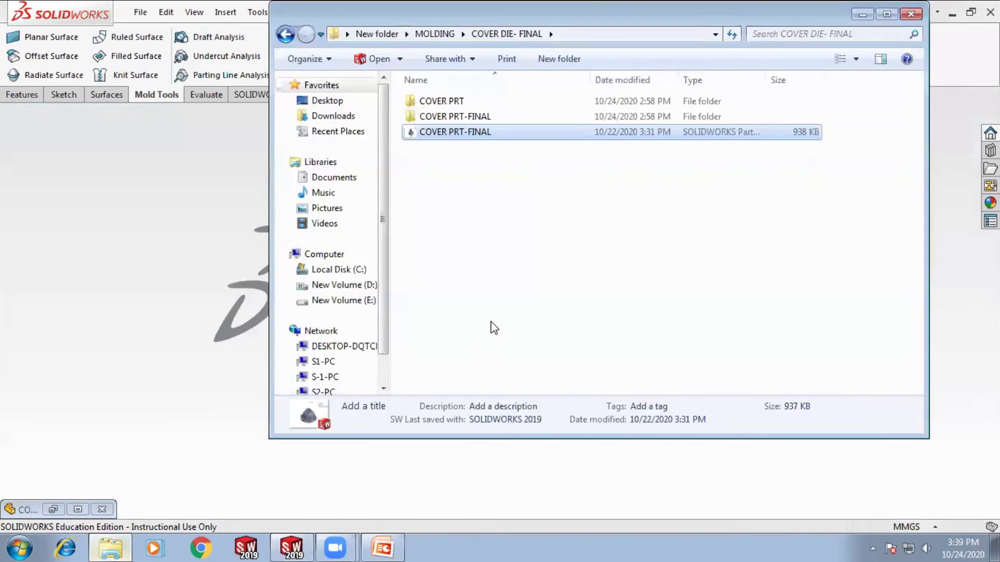
left_click(574, 211)
left_click(434, 34)
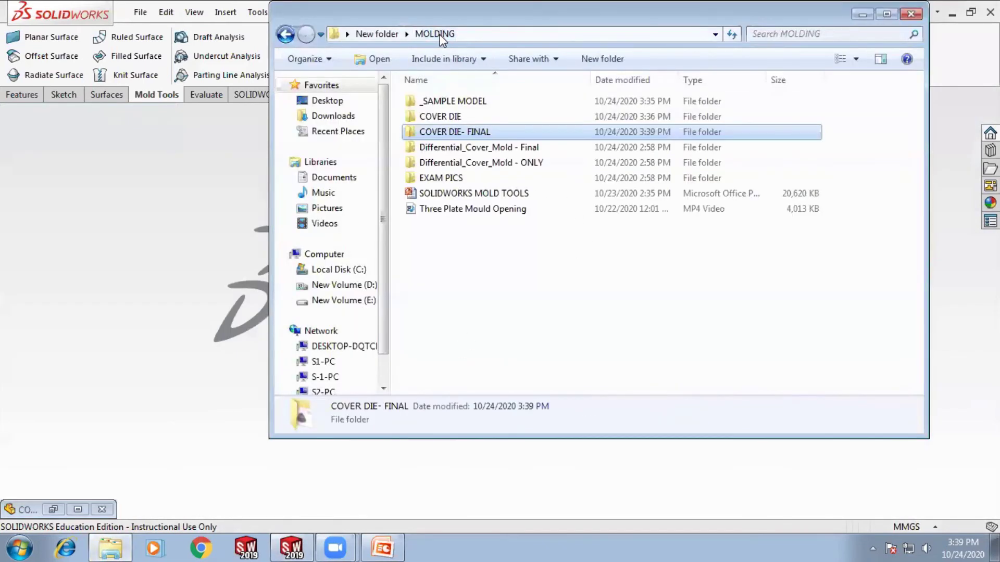
double_click(452, 150)
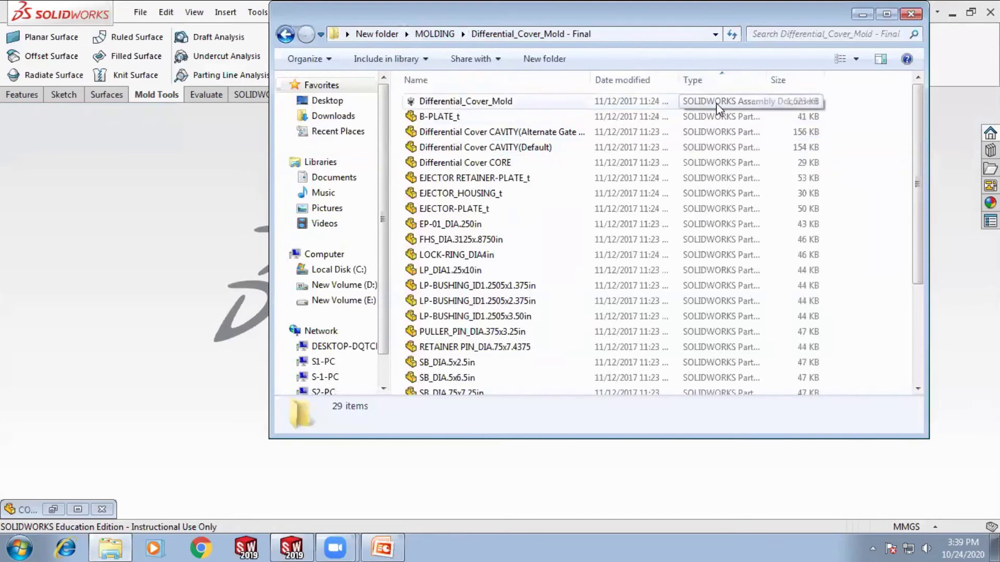
left_click(704, 79)
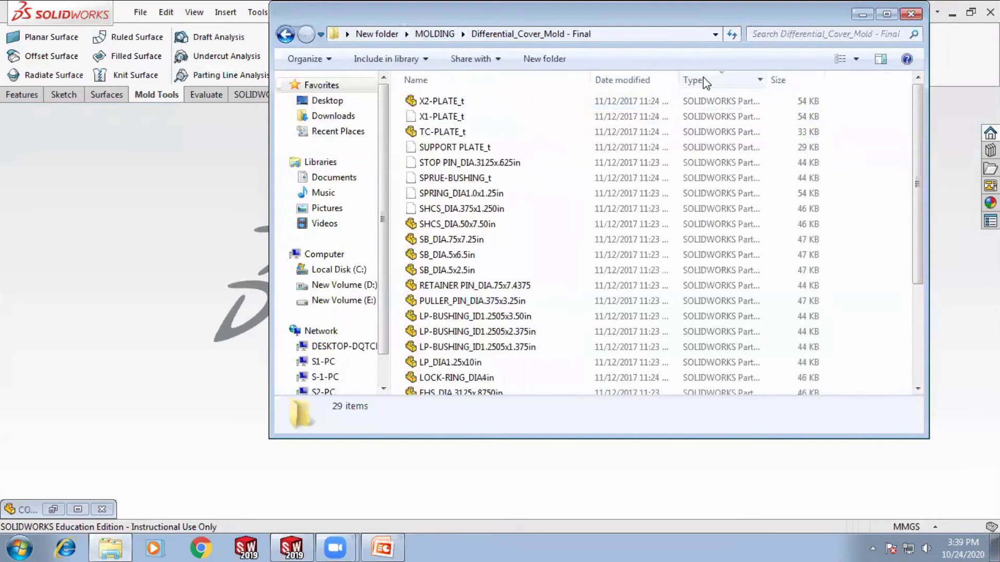
left_click(424, 34)
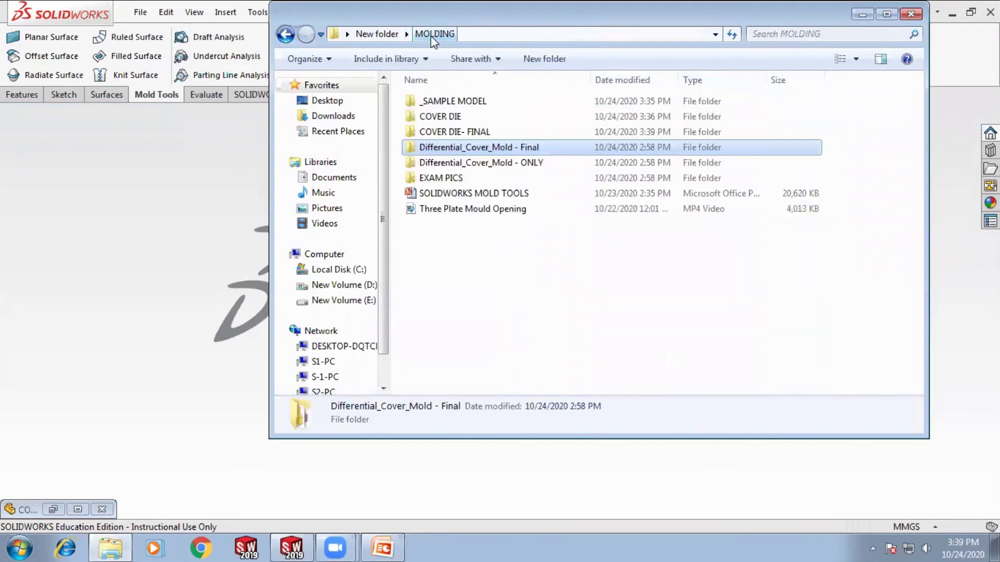
double_click(466, 148)
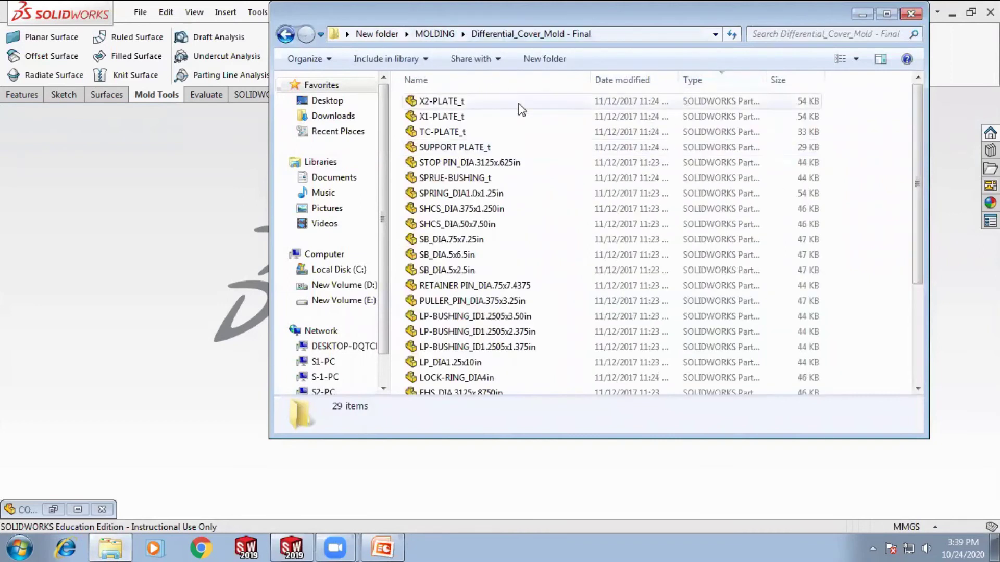
left_click(731, 83)
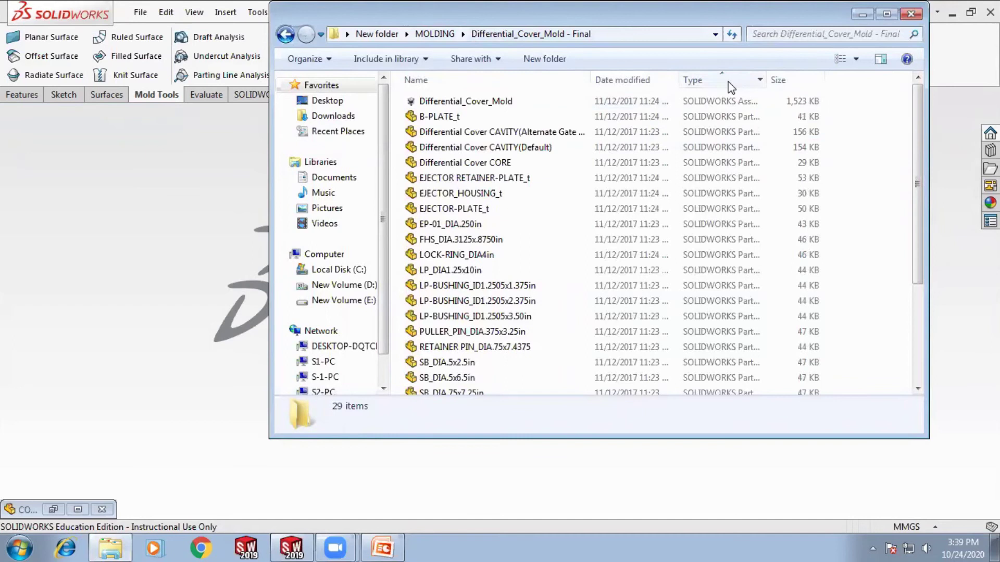
double_click(717, 98)
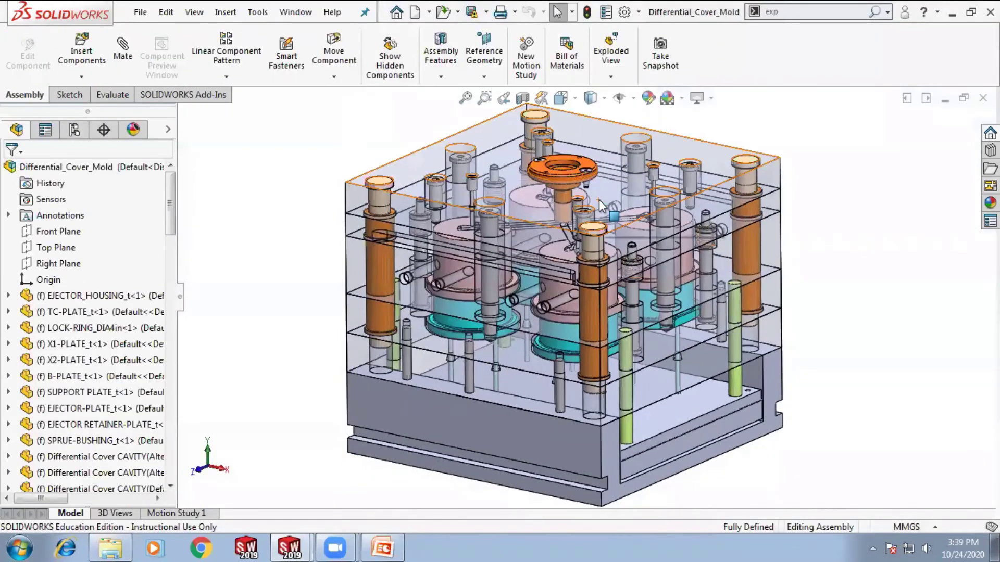
Examine the pink cavity inserts, cyan core inserts and guide pillars inside the transparent plates of the mold assembly
scroll(555, 333, "down", 2)
middle_click_drag(471, 373, 436, 333)
scroll(453, 295, "down", 6)
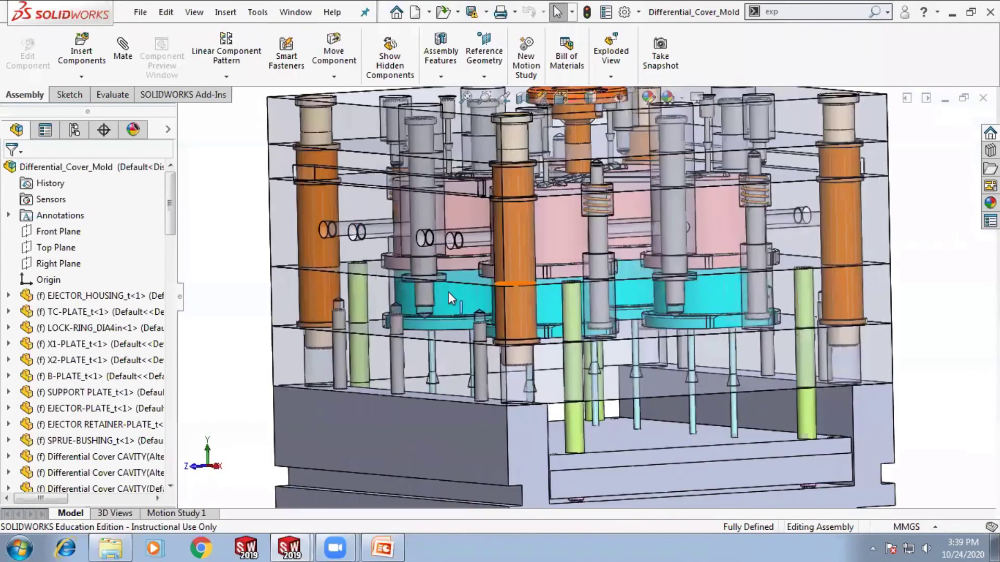
scroll(437, 292, "up", 4)
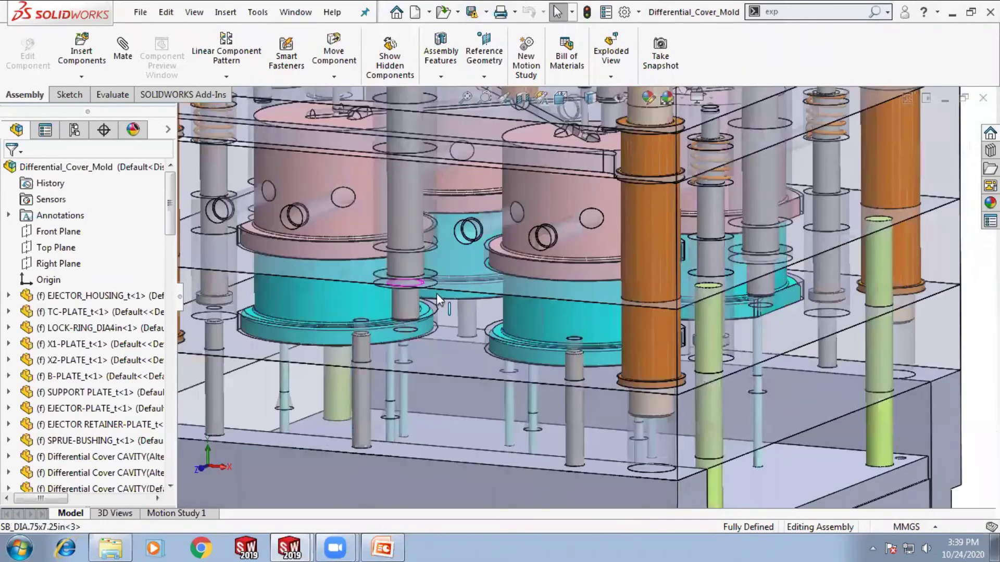
scroll(451, 267, "down", 6)
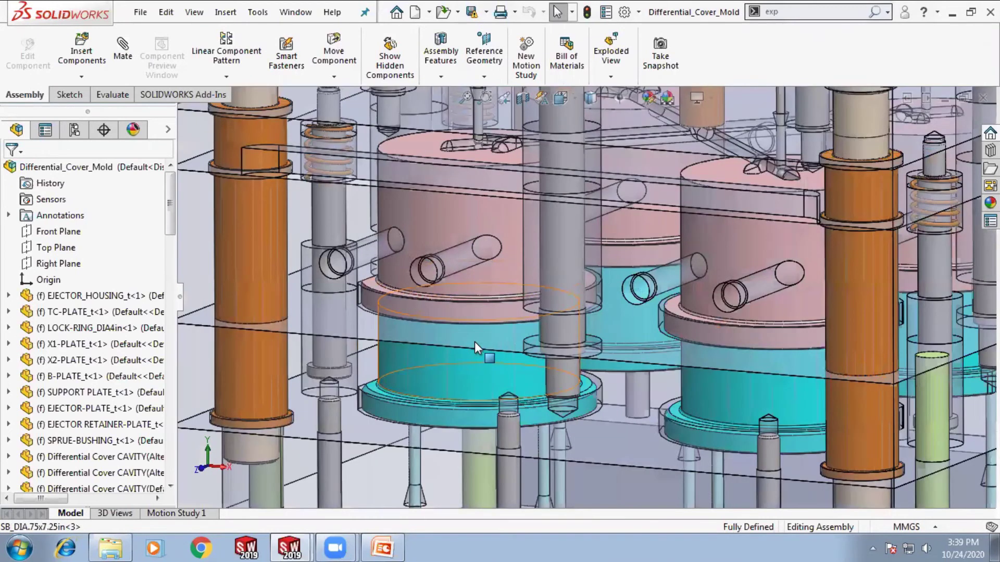
middle_click_drag(456, 359, 358, 273)
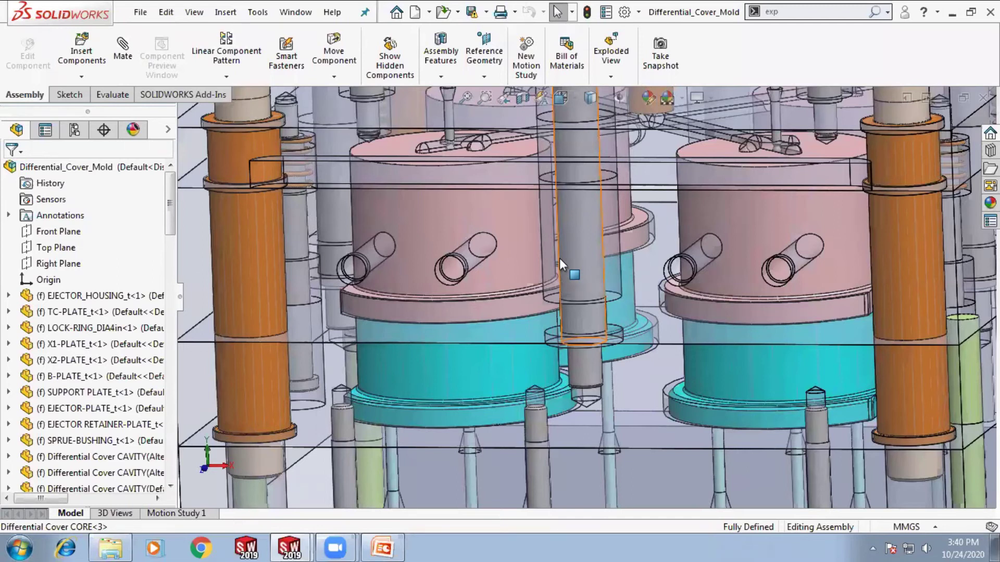
scroll(559, 258, "up", 1)
scroll(542, 358, "up", 3)
middle_click_drag(541, 358, 530, 406)
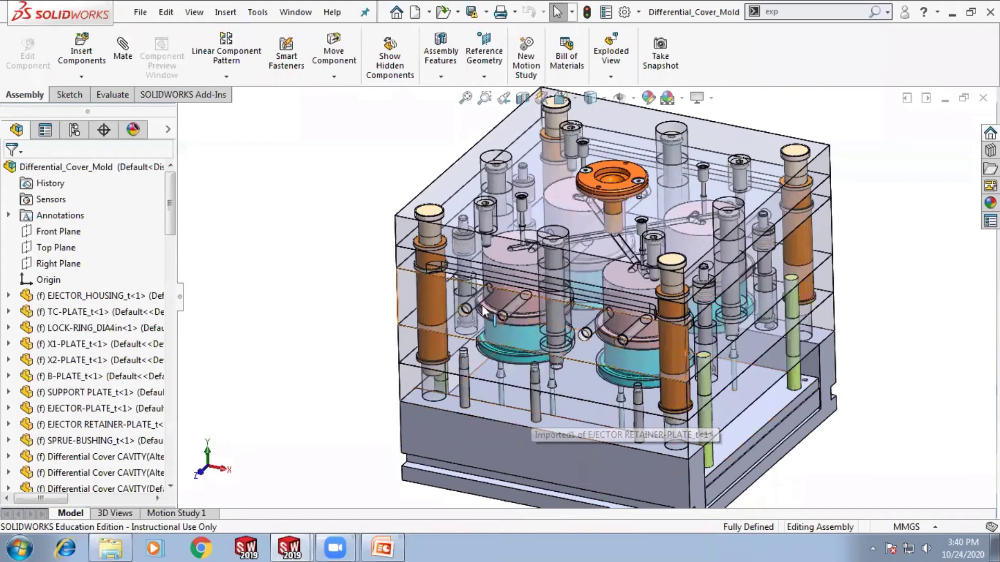
Examine from above the orange locating ring and the runner branches feeding the four cavities
scroll(531, 407, "down", 5)
middle_click_drag(515, 400, 511, 366)
middle_click_drag(530, 229, 557, 429)
middle_click_drag(570, 395, 630, 290)
middle_click_drag(593, 333, 579, 365)
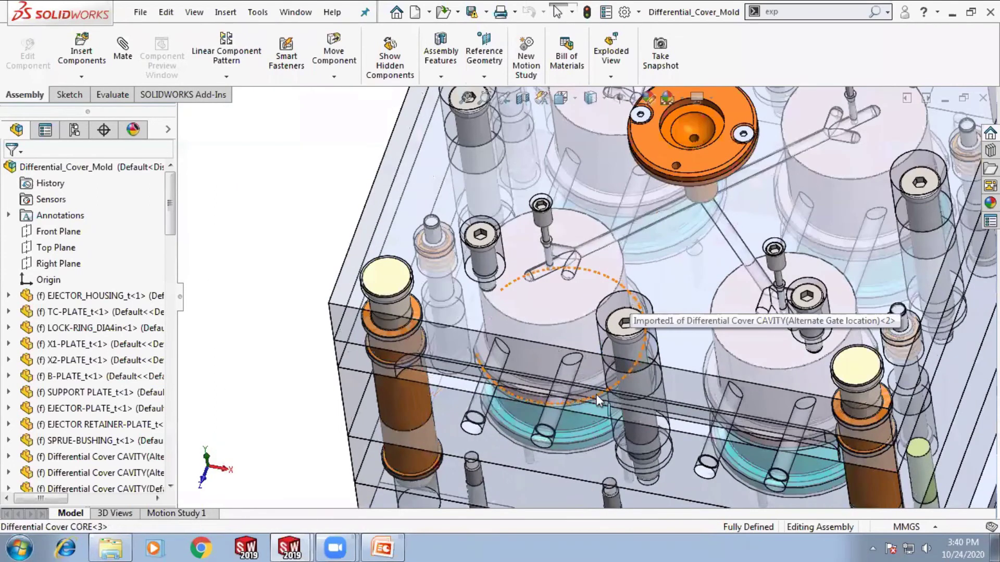
scroll(589, 300, "up", 3)
middle_click_drag(662, 263, 649, 331)
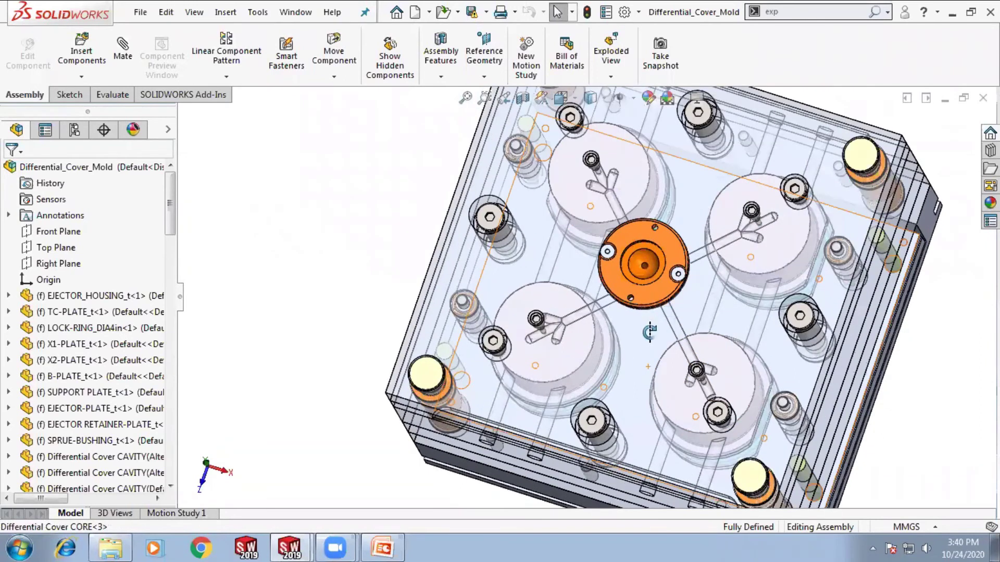
scroll(618, 277, "down", 2)
scroll(629, 249, "down", 2)
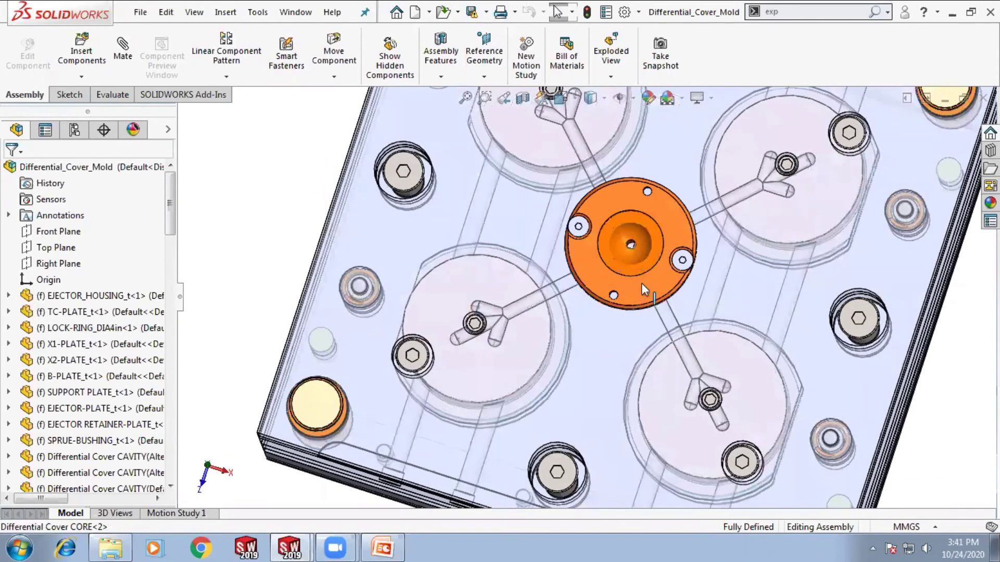
middle_click_drag(649, 378, 664, 211)
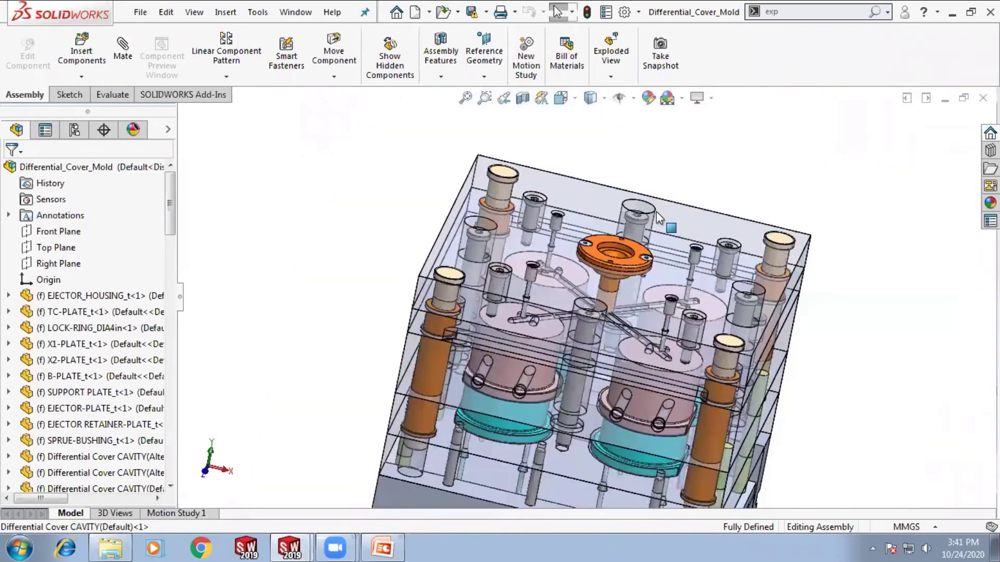
Examine the mold's plate stack from the side, including a cavity and core pair with its cooling holes and ejector pins
middle_click_drag(638, 206, 476, 270)
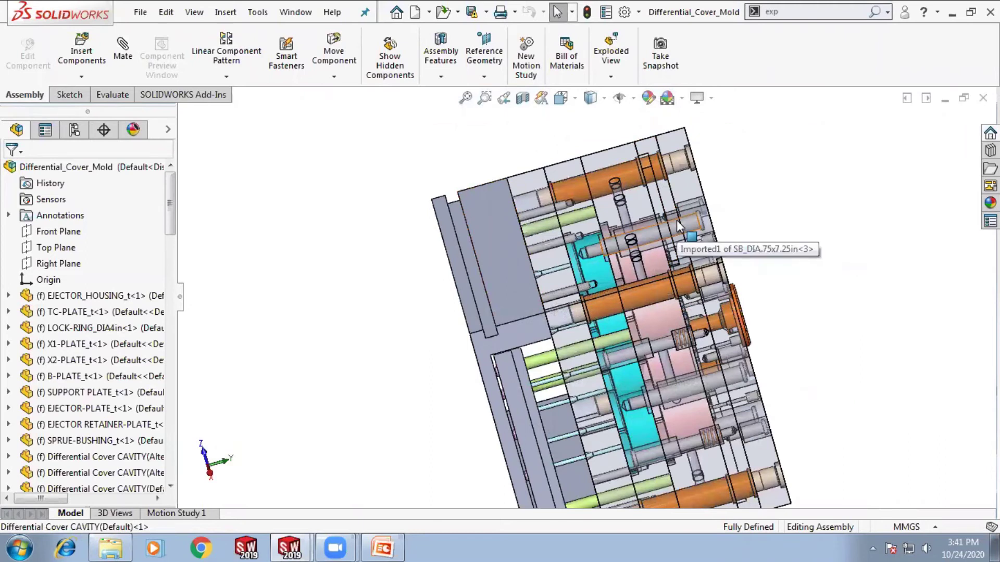
scroll(648, 252, "down", 3)
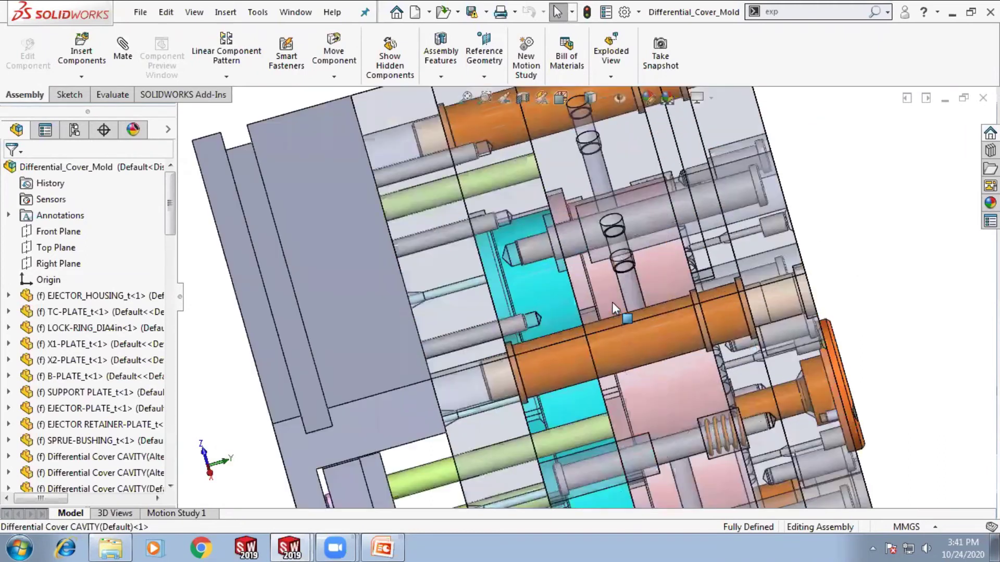
middle_click_drag(604, 364, 586, 236)
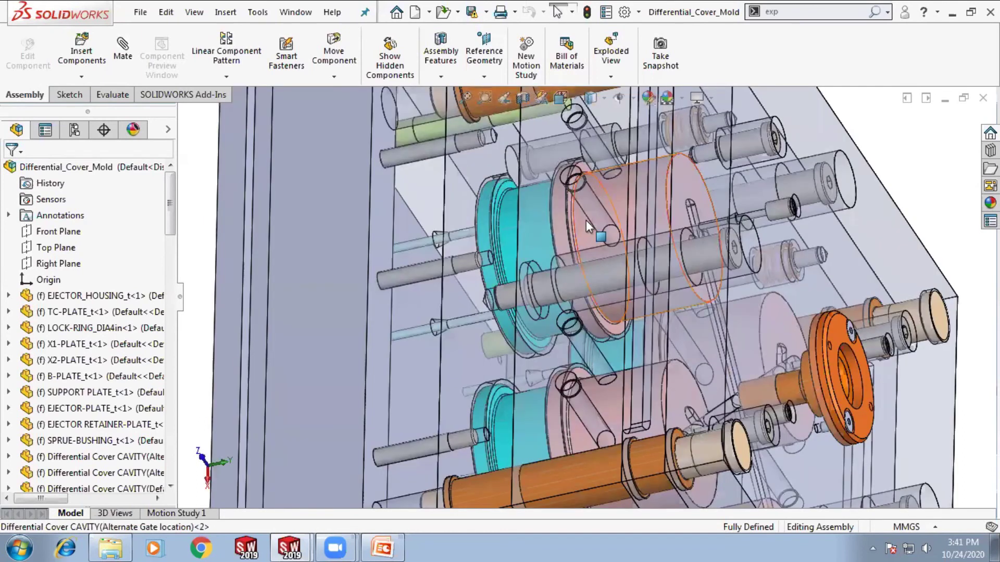
scroll(586, 221, "down", 3)
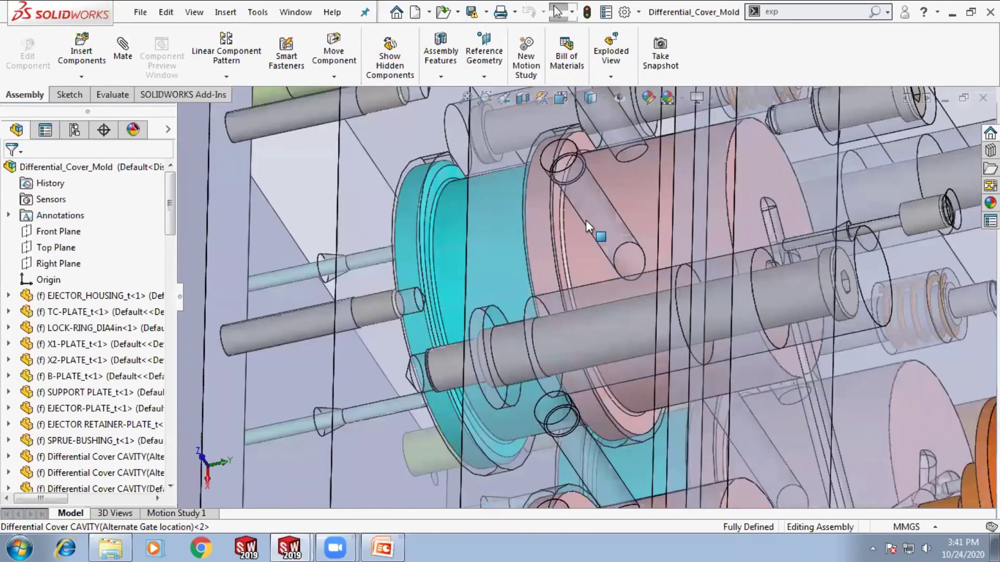
scroll(618, 293, "up", 2)
scroll(617, 293, "up", 5)
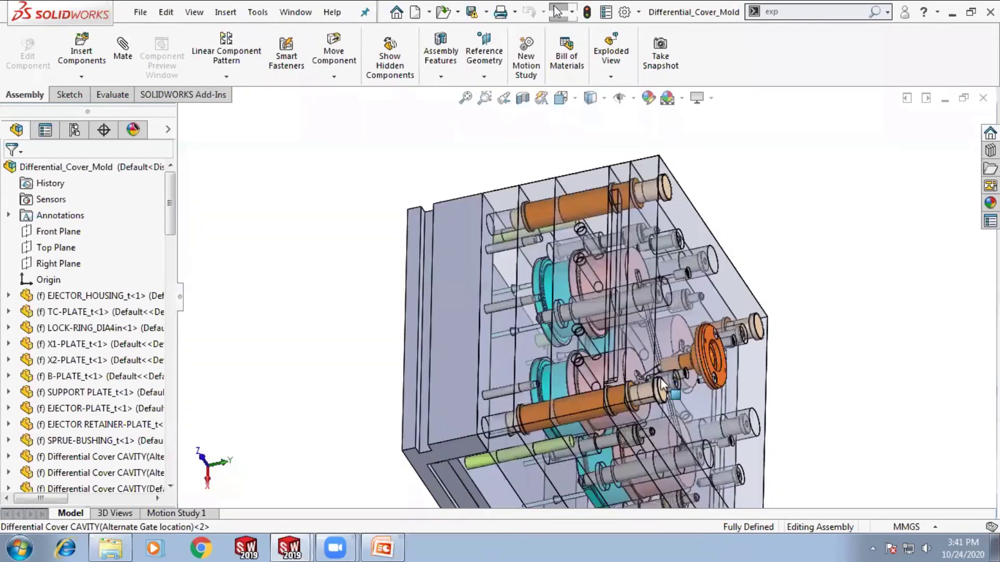
middle_click_drag(676, 323, 676, 423)
scroll(674, 419, "down", 3)
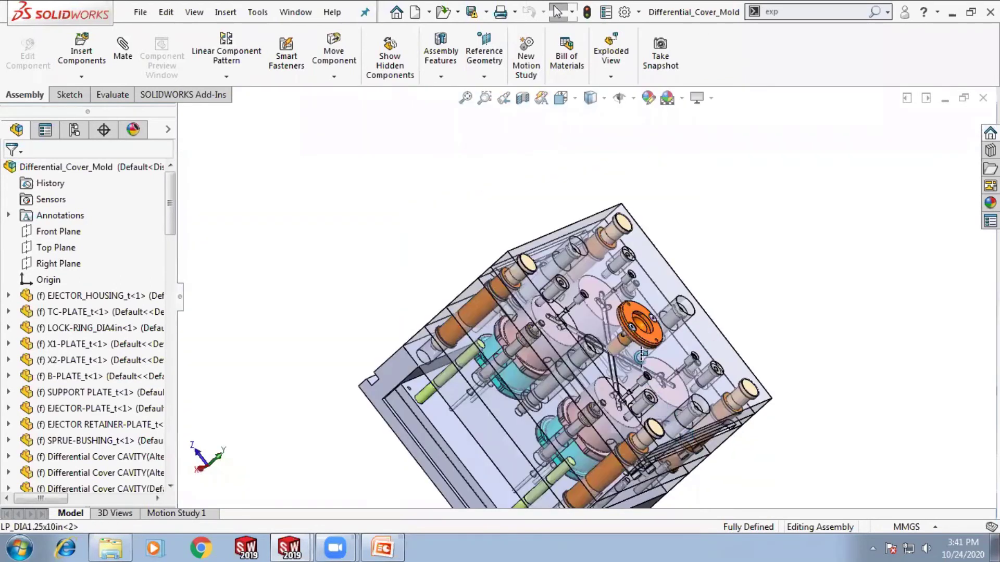
scroll(628, 289, "up", 2)
middle_click_drag(627, 289, 690, 346)
middle_click_drag(645, 321, 565, 333)
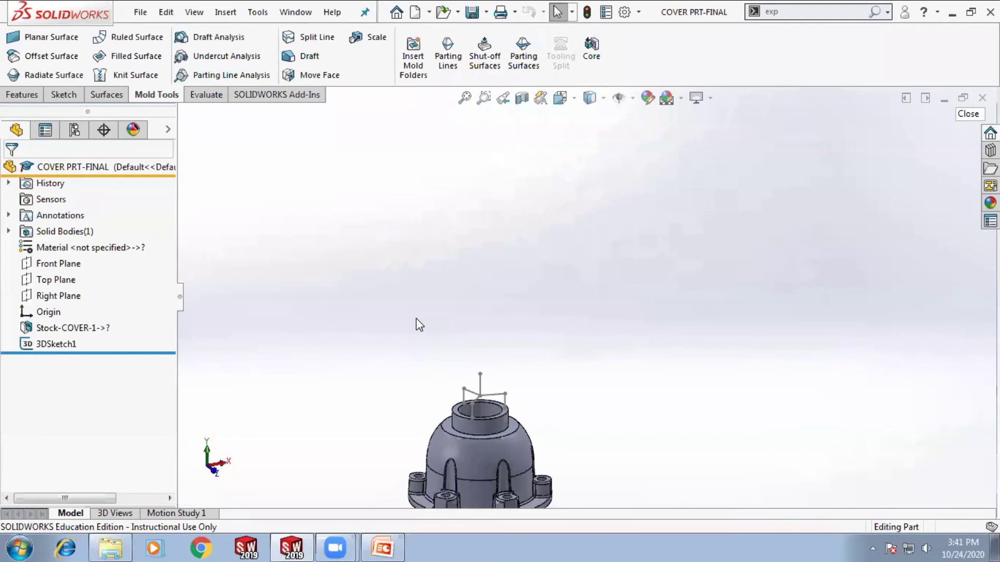
Inspect the COVER PRT-FINAL part with its runner layout and expand the Mesh entry of its SOLIDWORKS Plastics study
scroll(502, 420, "up", 2)
scroll(549, 423, "down", 3)
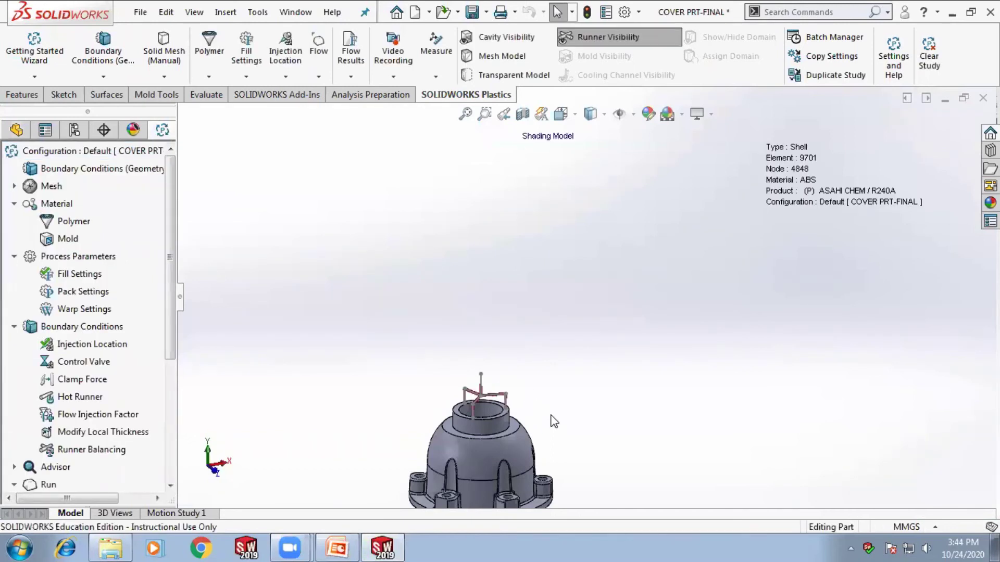
scroll(555, 388, "down", 8)
middle_click_drag(600, 249, 629, 307)
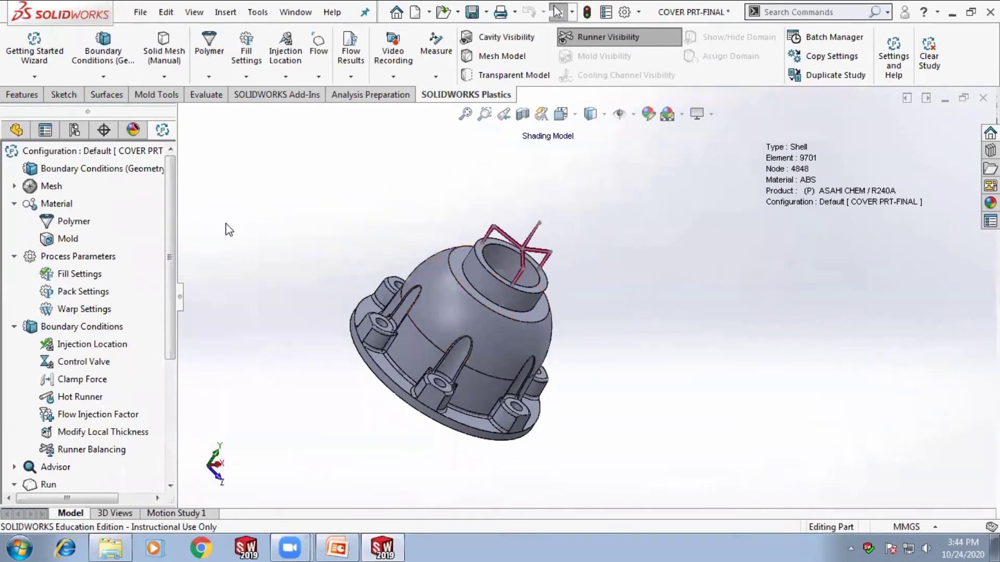
left_click_drag(171, 209, 174, 174)
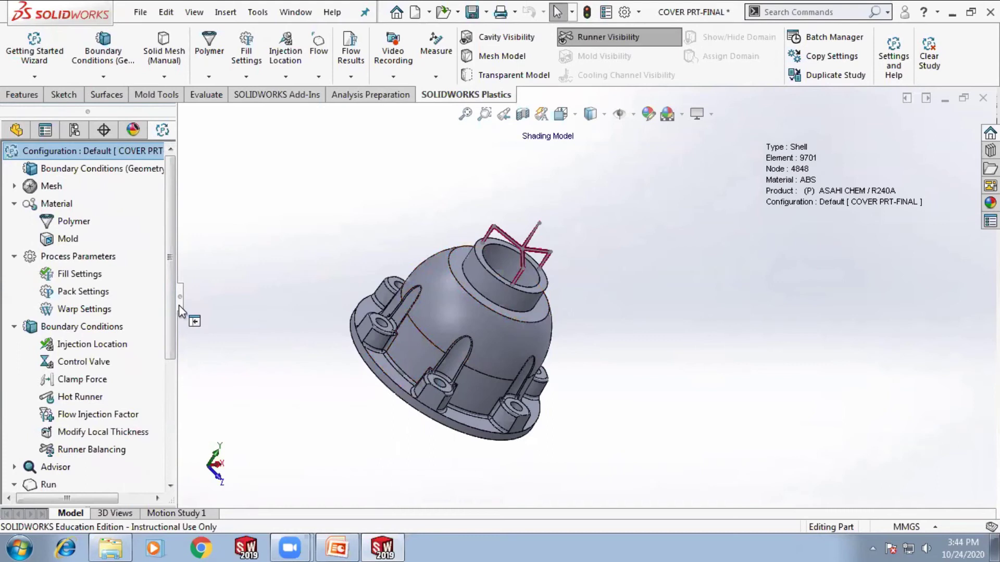
left_click(14, 187)
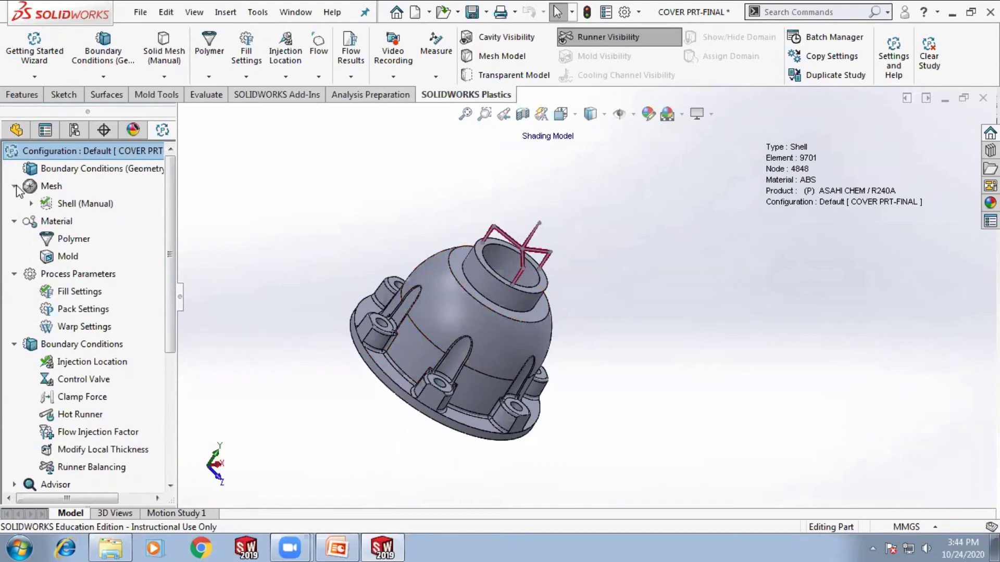
Collapse the Mesh entry, open the Polymer material database and expand the CAP and DFMT families in the user-defined database
left_click(16, 187)
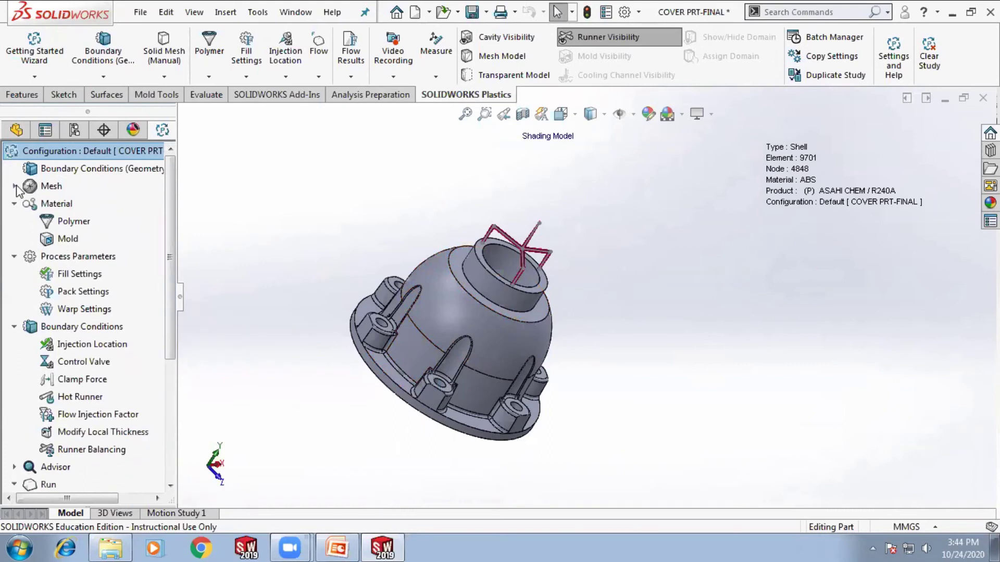
left_click(61, 224)
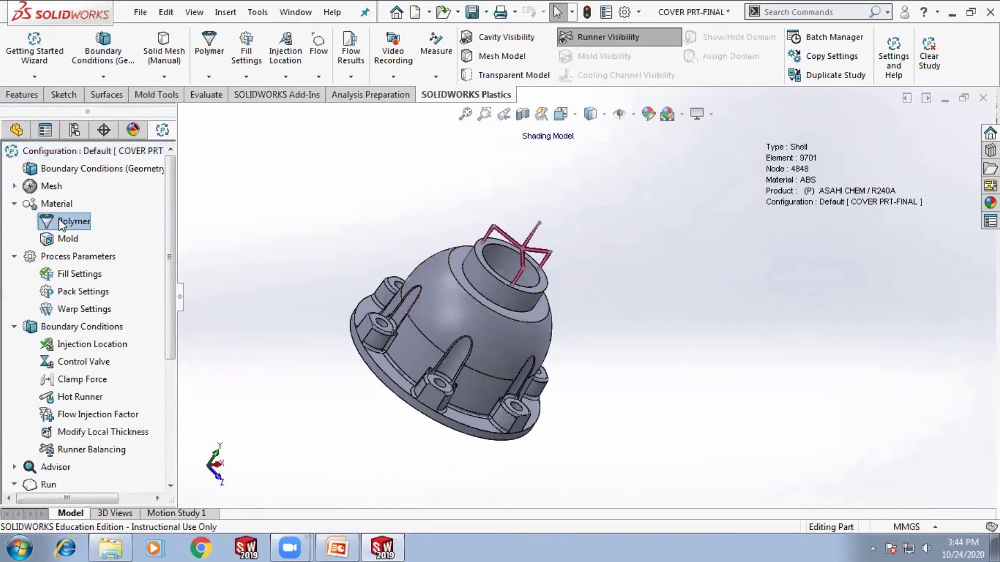
right_click(61, 223)
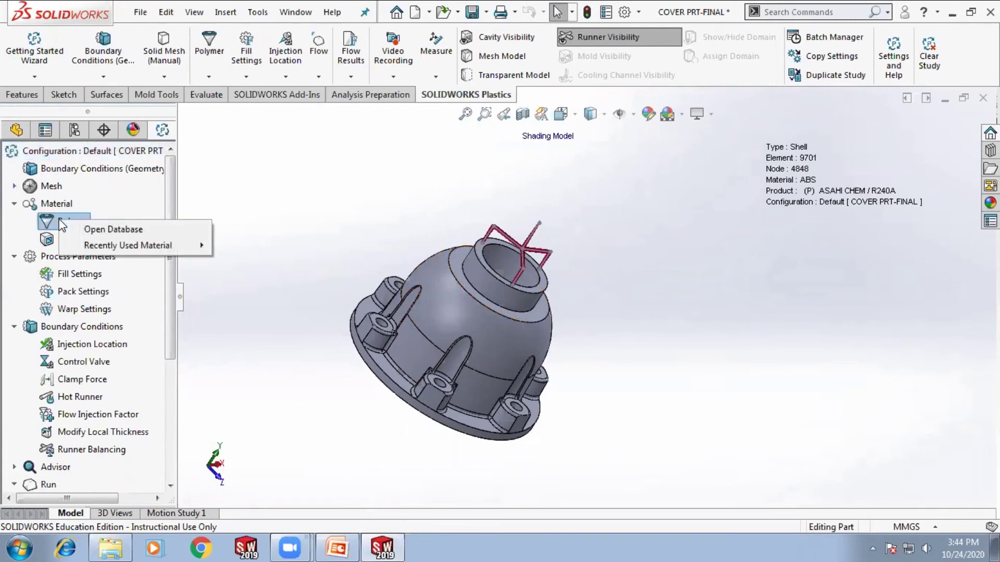
left_click(122, 231)
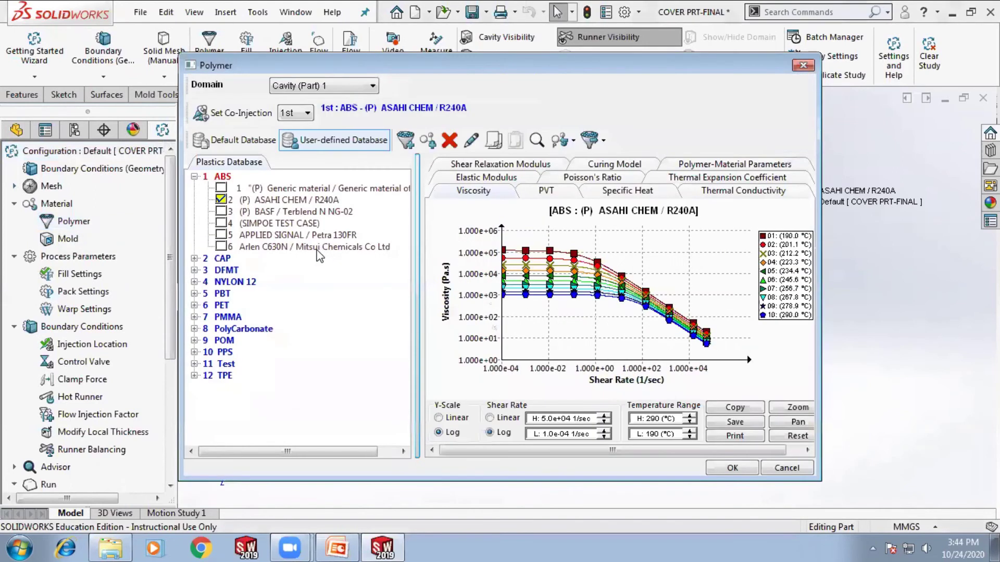
left_click(195, 259)
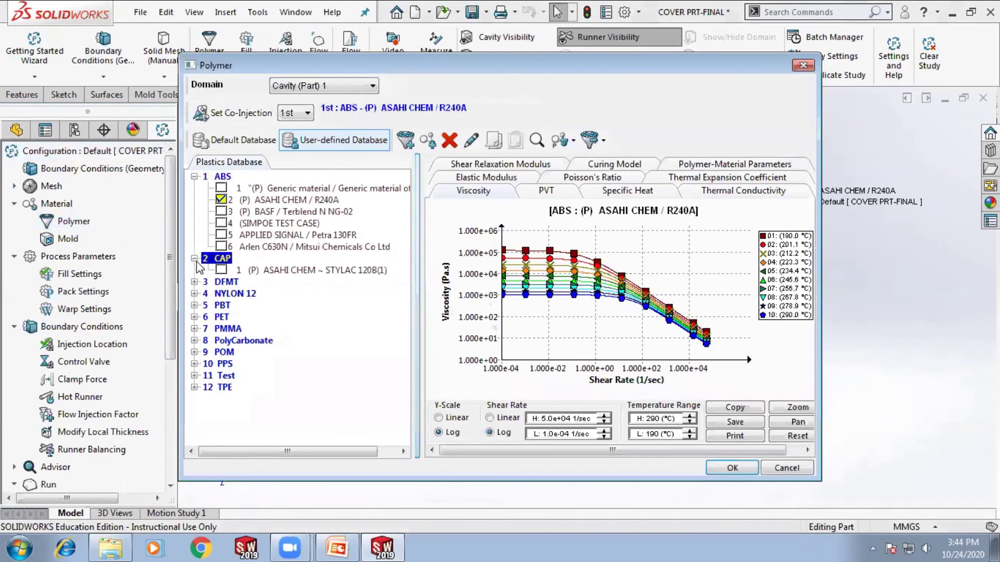
left_click(194, 282)
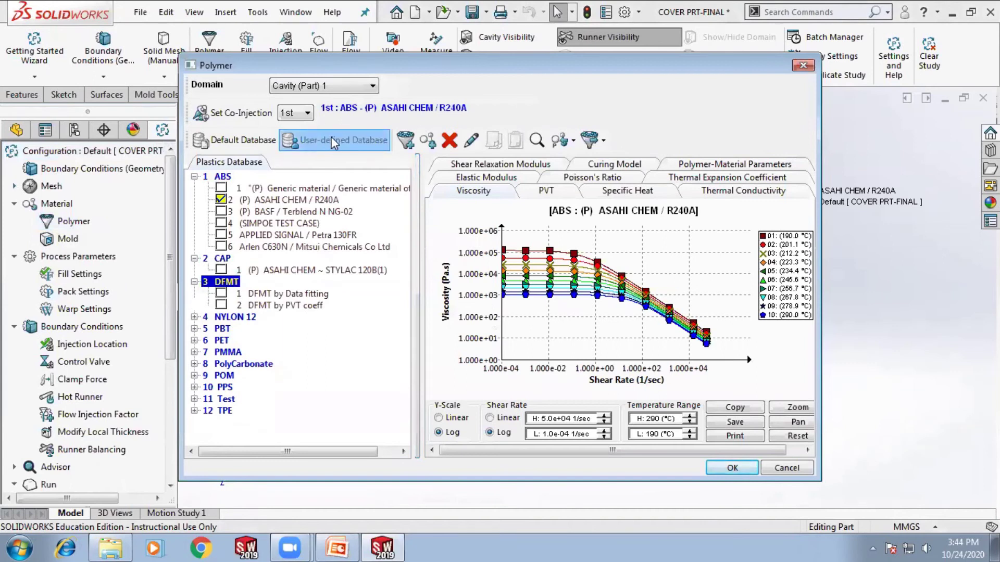
Look through the ABS+PBT grades in the default plastics database and return to the user-defined database
left_click(231, 138)
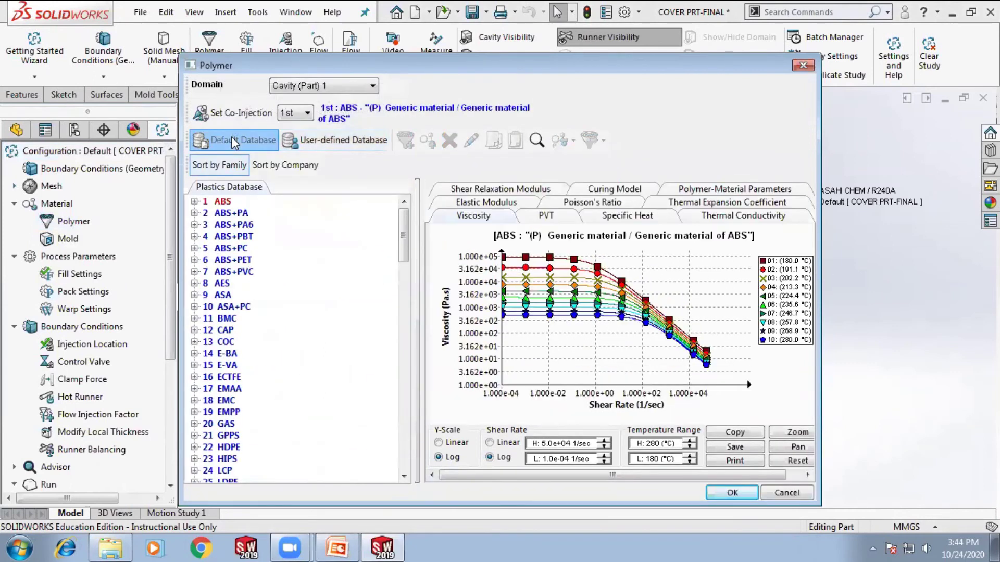
left_click(194, 237)
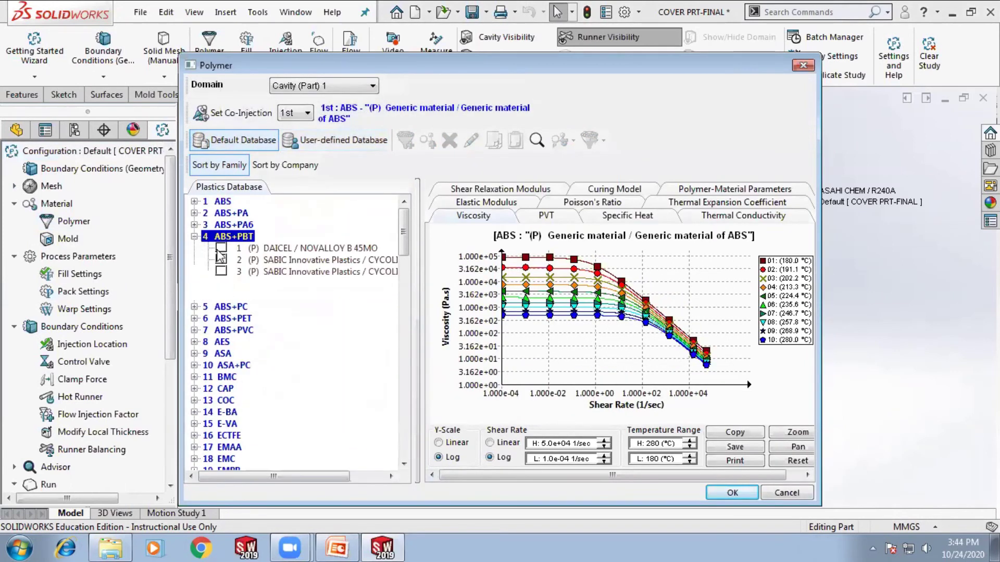
left_click(195, 237)
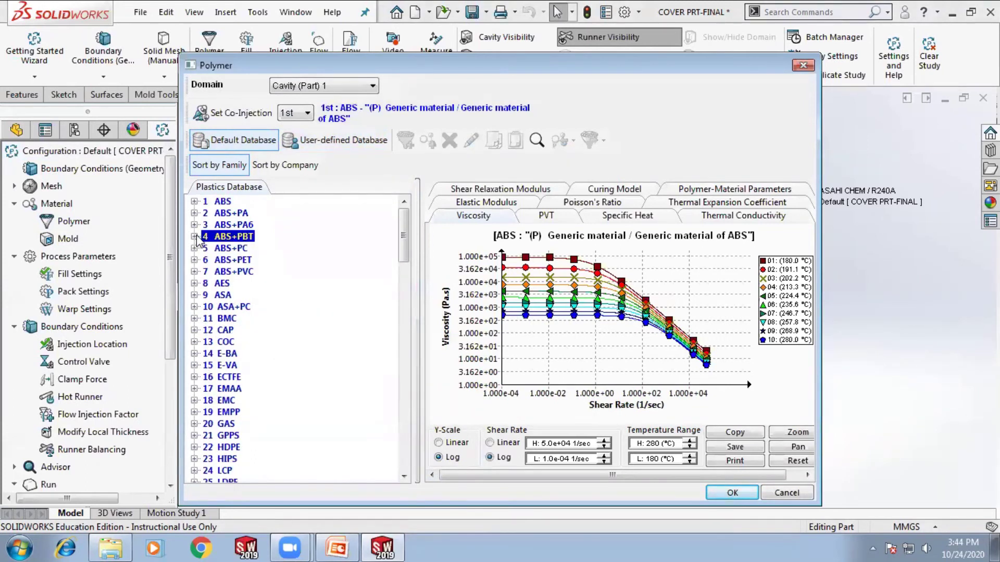
left_click(320, 142)
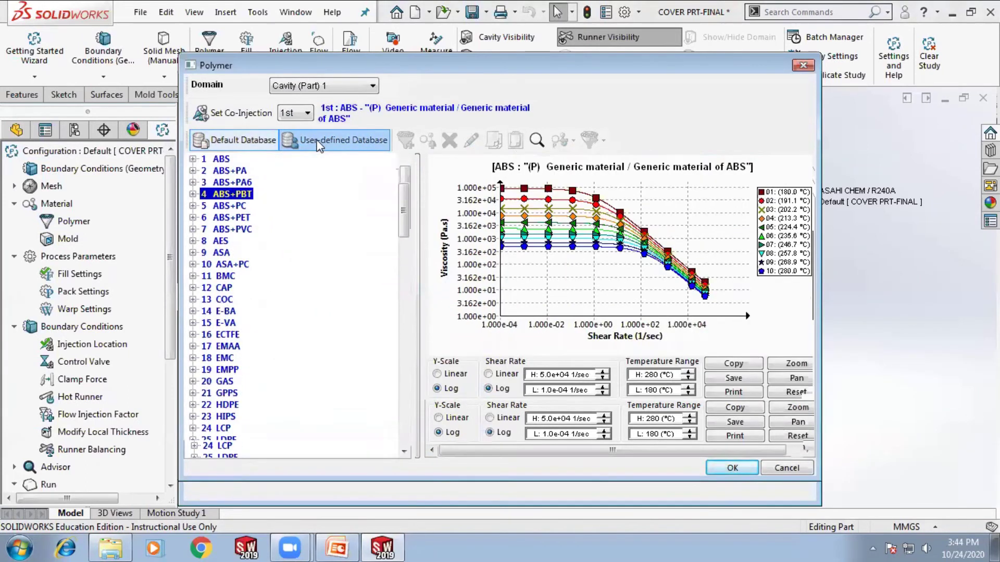
Review the ABS ASAHI CHEM / R240A curves for elastic modulus, Poisson's ratio, viscosity, specific heat and thermal conductivity, then close the database
mouse_move(554, 222)
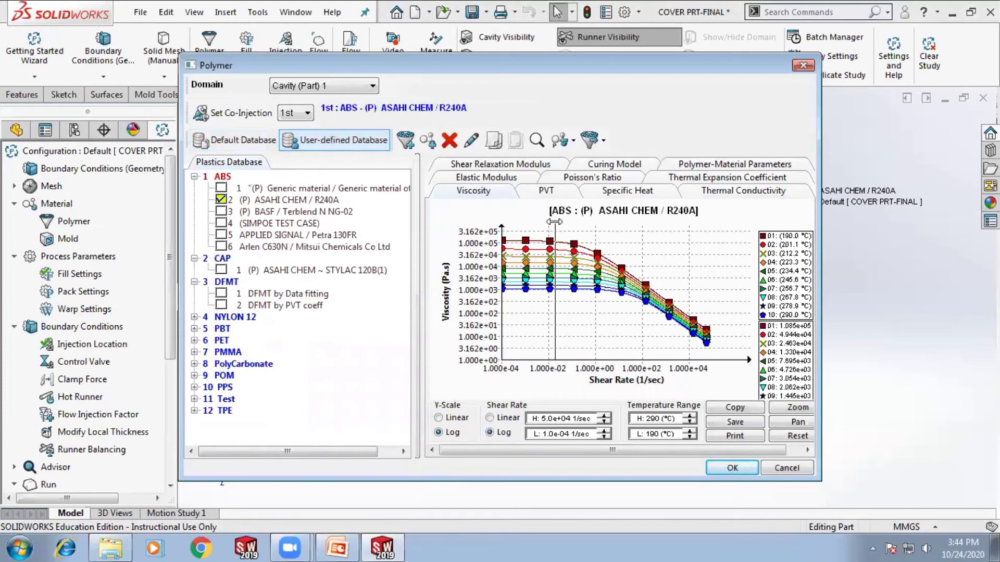
left_click(472, 179)
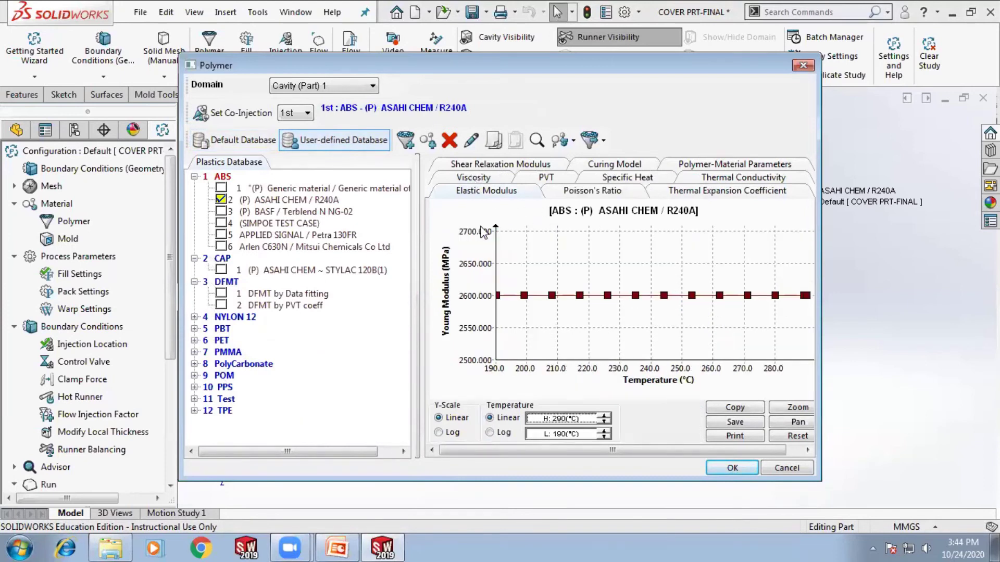
left_click(565, 192)
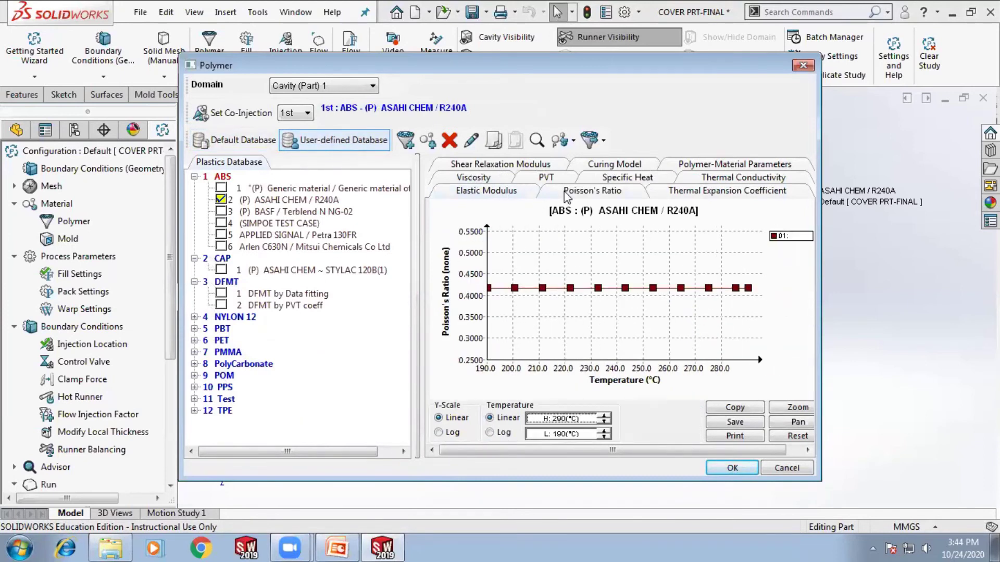
left_click(494, 179)
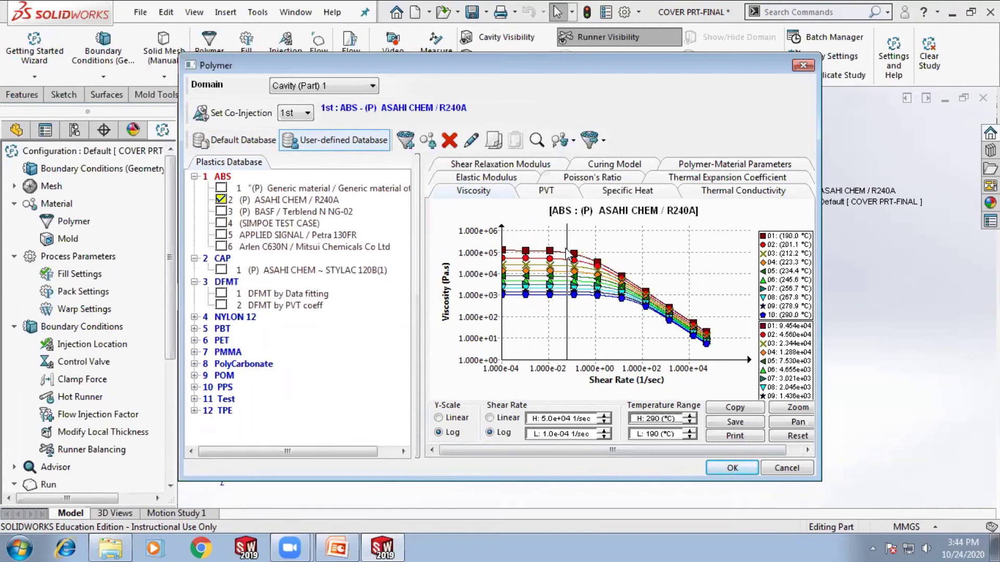
left_click(639, 198)
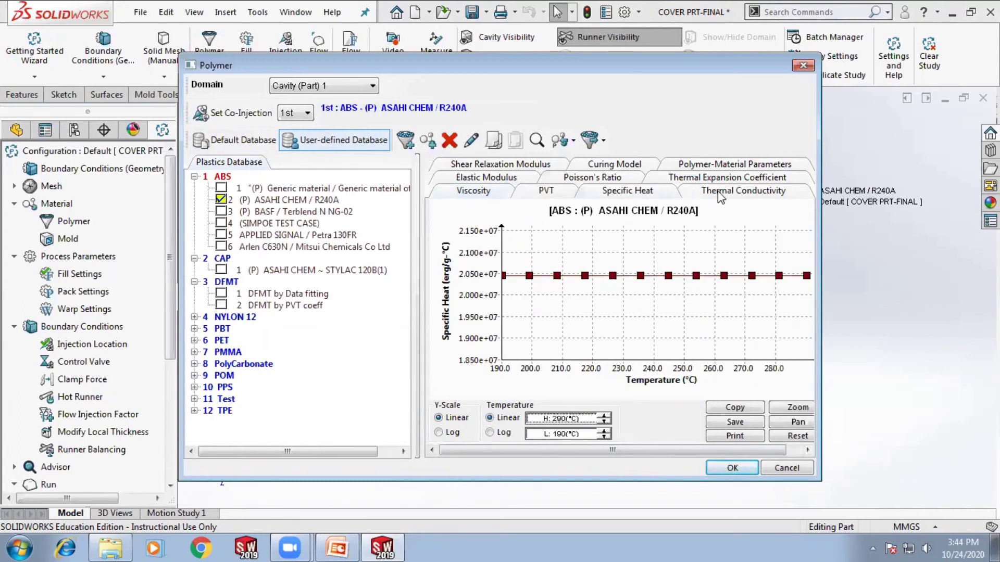
left_click(720, 196)
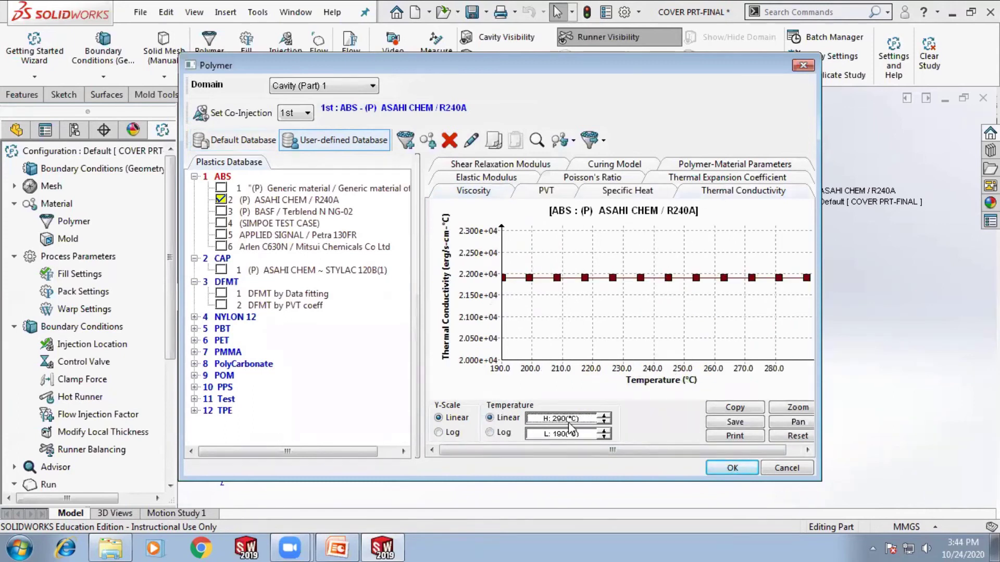
left_click(802, 66)
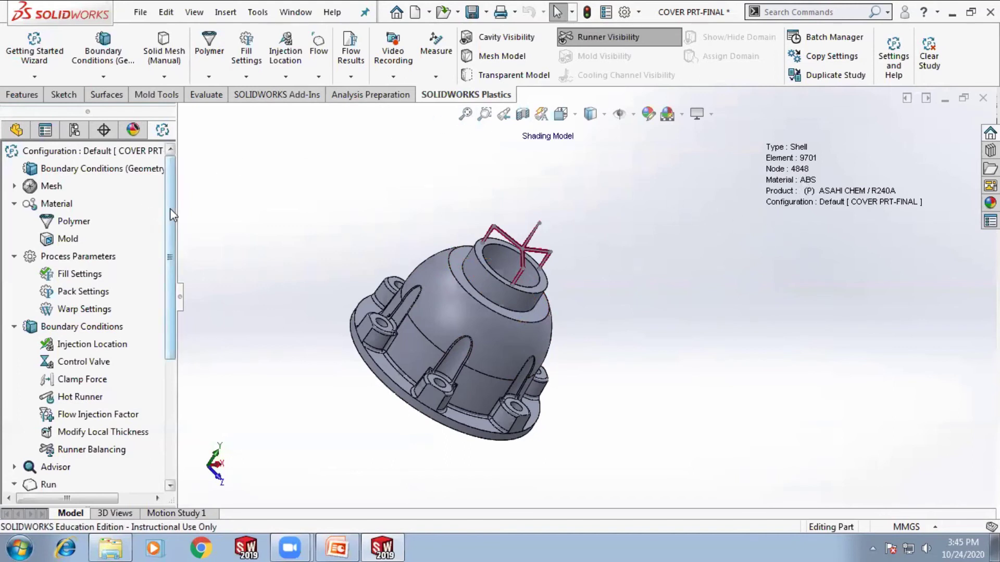
Review the study's Fill Settings and Injection Location entries and inspect the injection point at the sprue tip
scroll(170, 208, "down", 1)
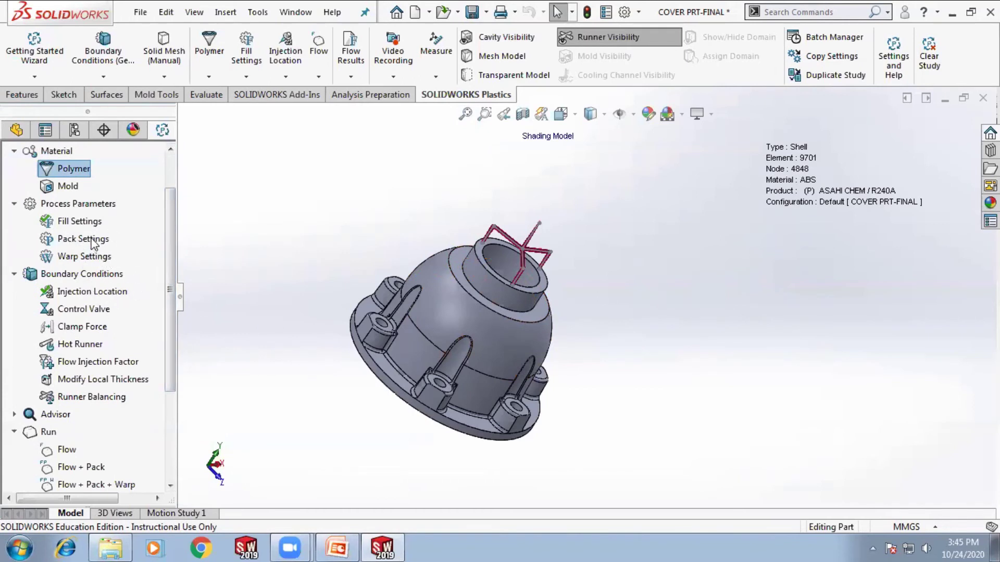
left_click(85, 224)
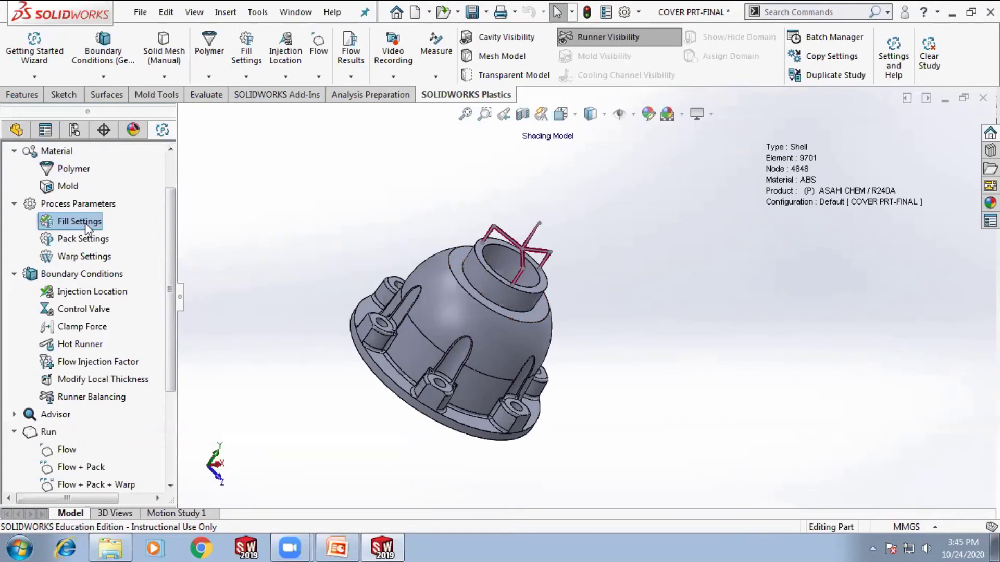
scroll(563, 263, "down", 10)
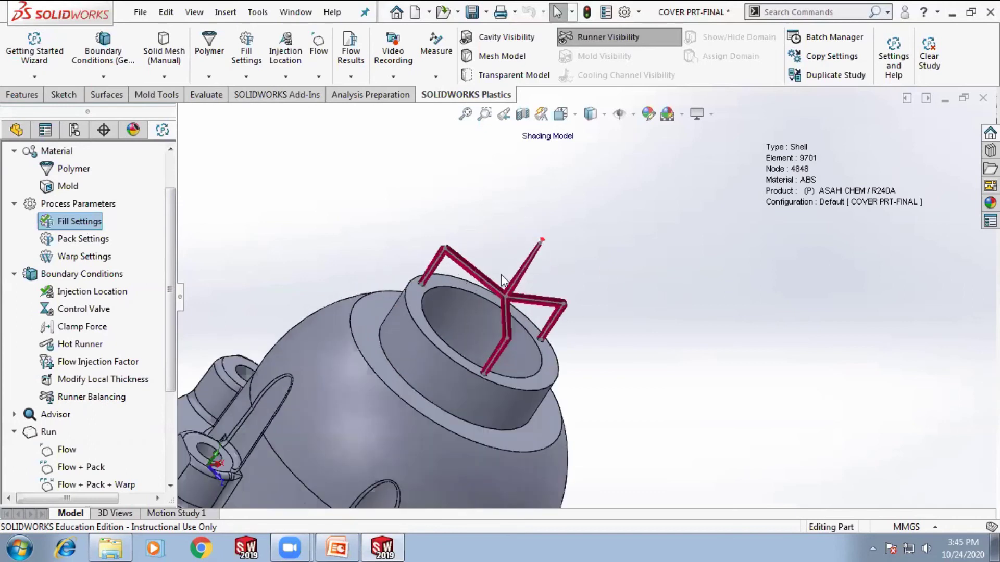
left_click(82, 293)
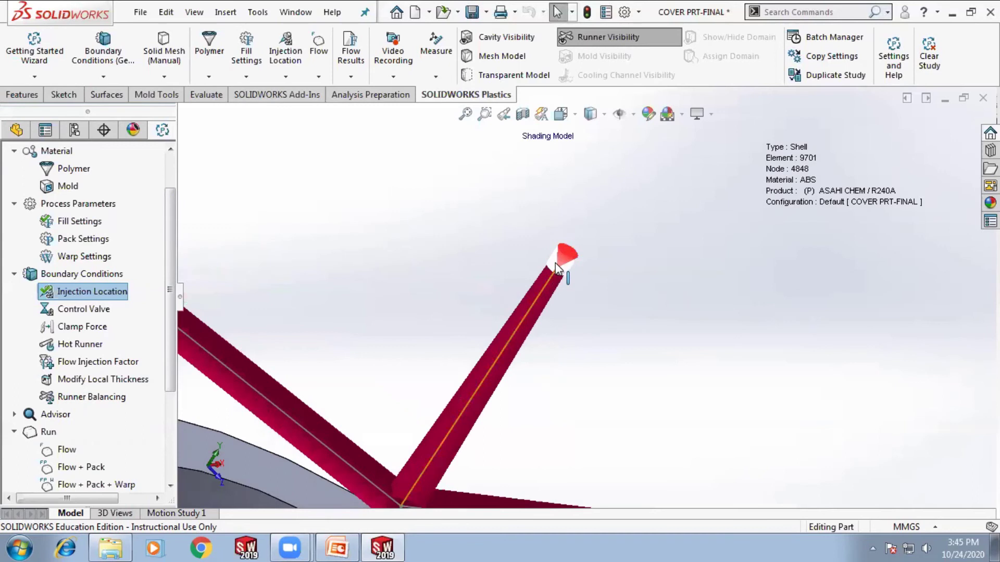
scroll(555, 263, "up", 5)
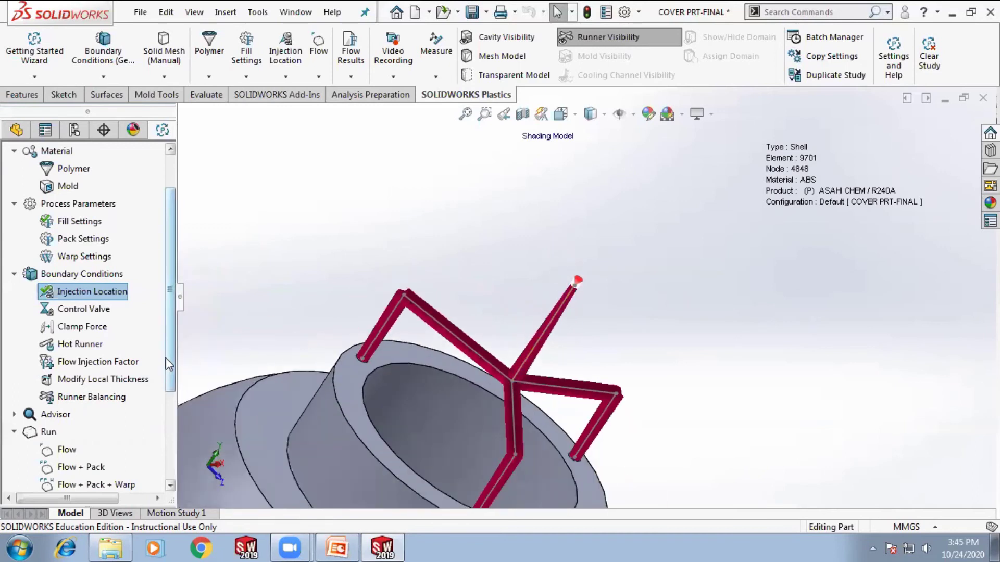
Open the study's Flow Results and inspect the Fill Time plot on the whole cover and runner
left_click_drag(174, 336, 182, 428)
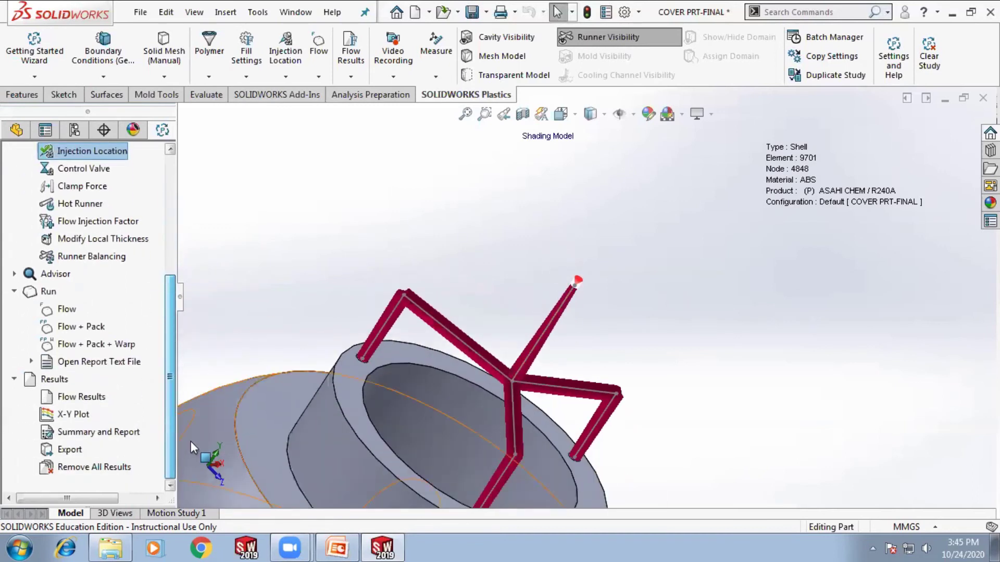
left_click(73, 398)
double_click(86, 397)
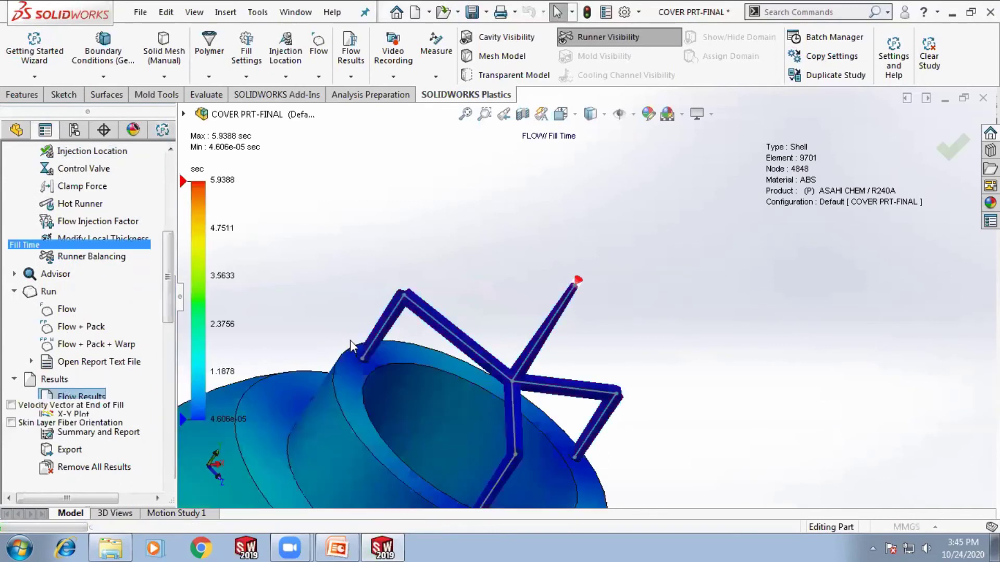
middle_click_drag(558, 344, 547, 317)
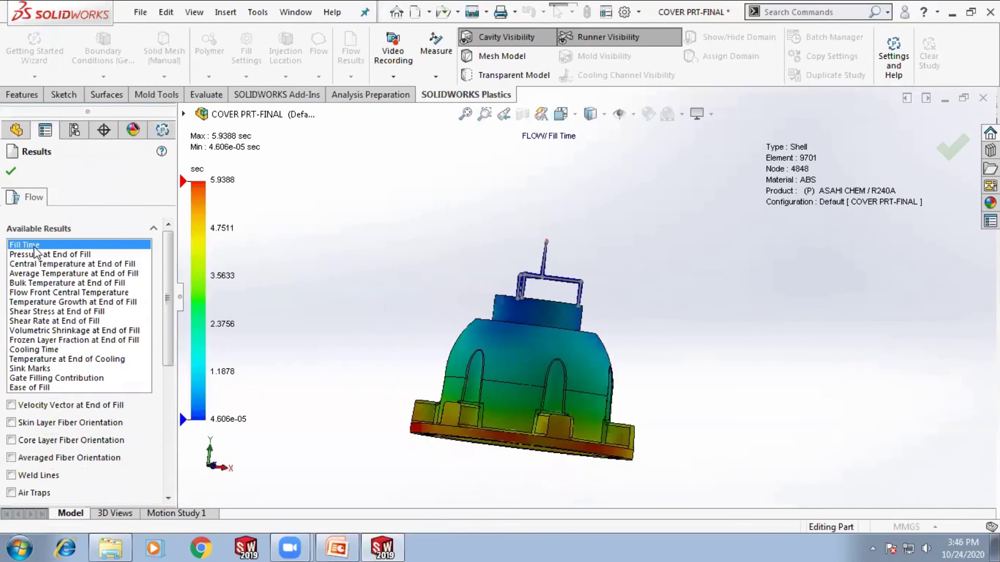
scroll(462, 259, "up", 1)
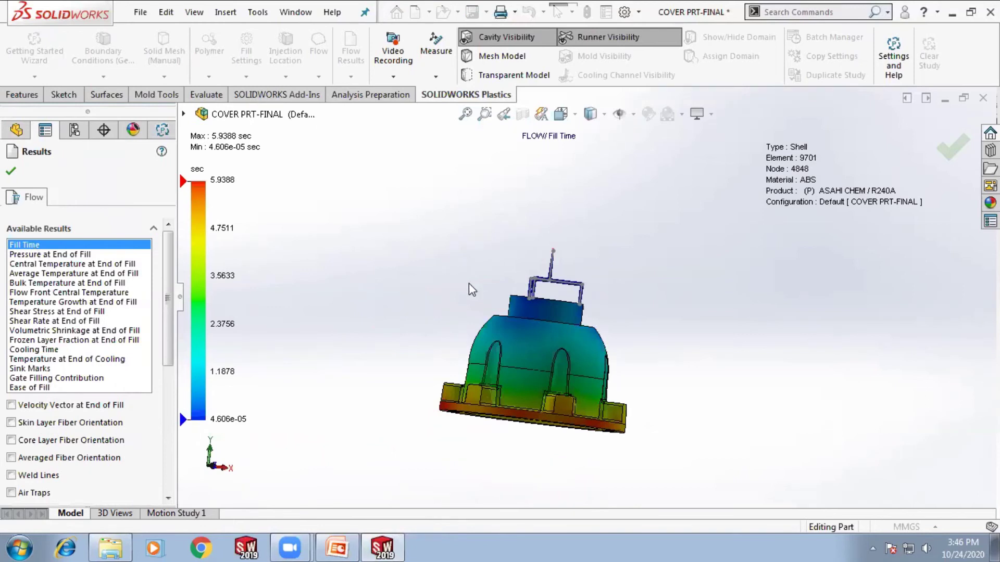
Examine the Fill Time plot in the Front view and from an angle above the cover
middle_click_drag(511, 435, 514, 462)
key("space")
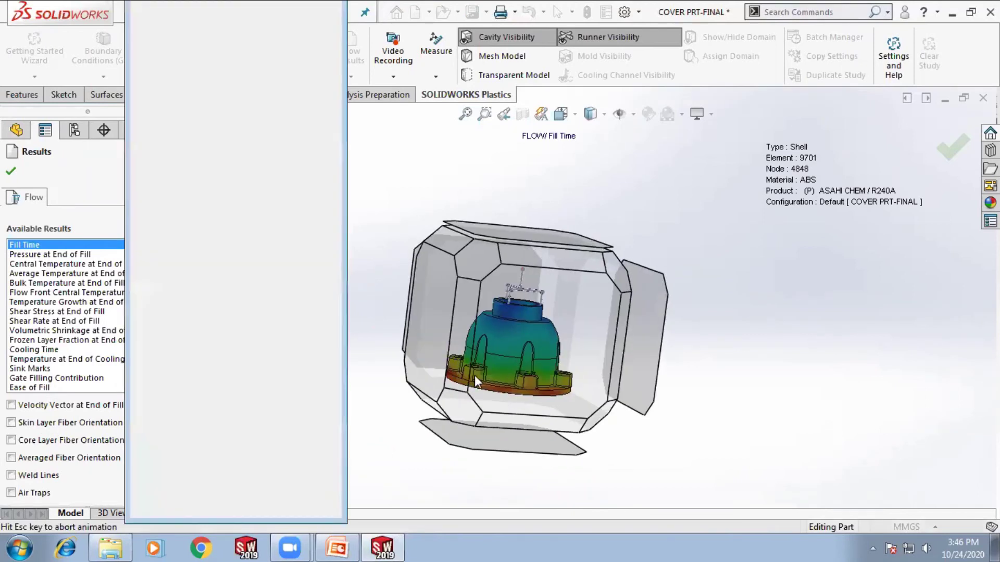
left_click(531, 336)
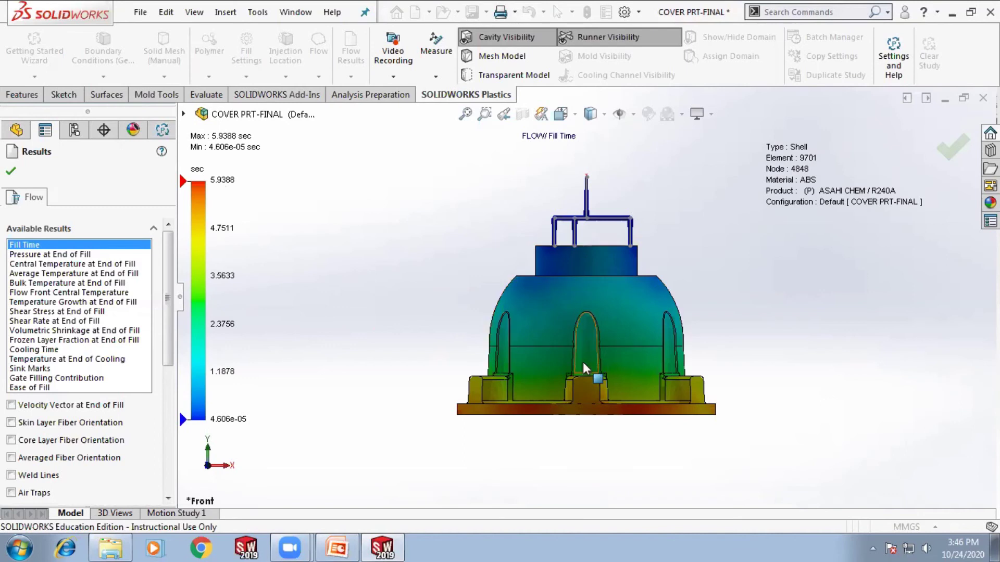
key("ctrl+7")
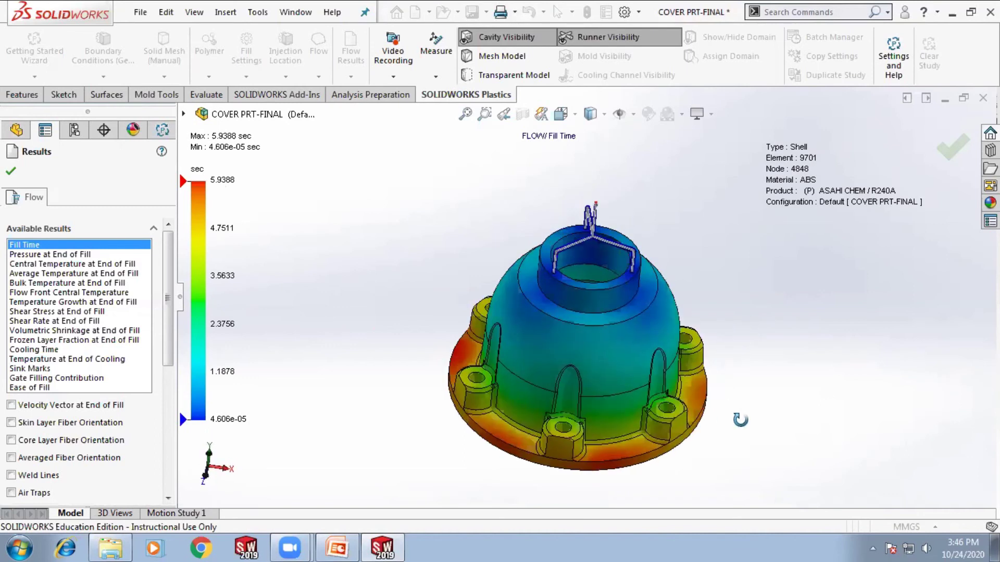
Play the Fill Time animation and watch the melt advance over the cover's outside and underside
left_click_drag(167, 341, 165, 465)
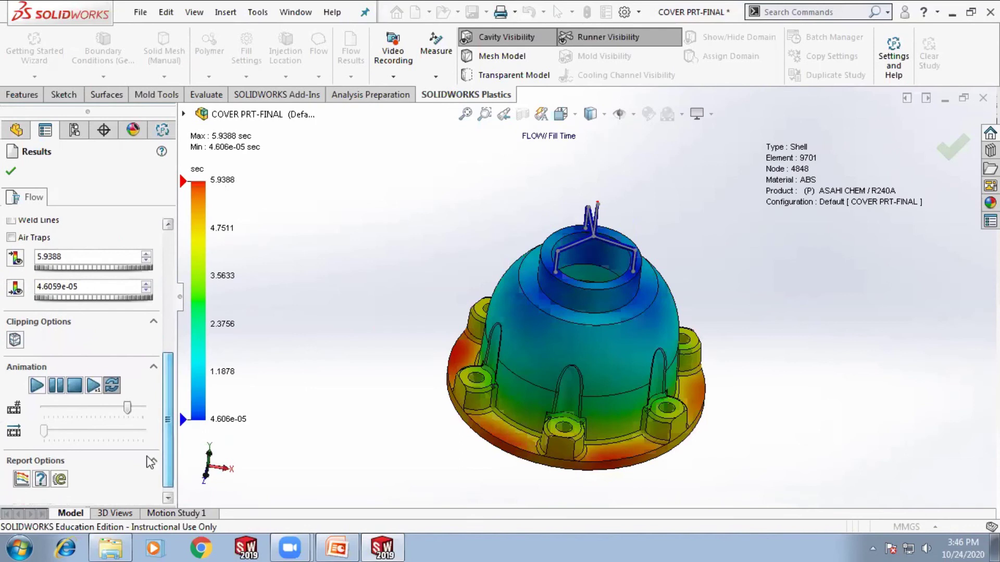
left_click(37, 385)
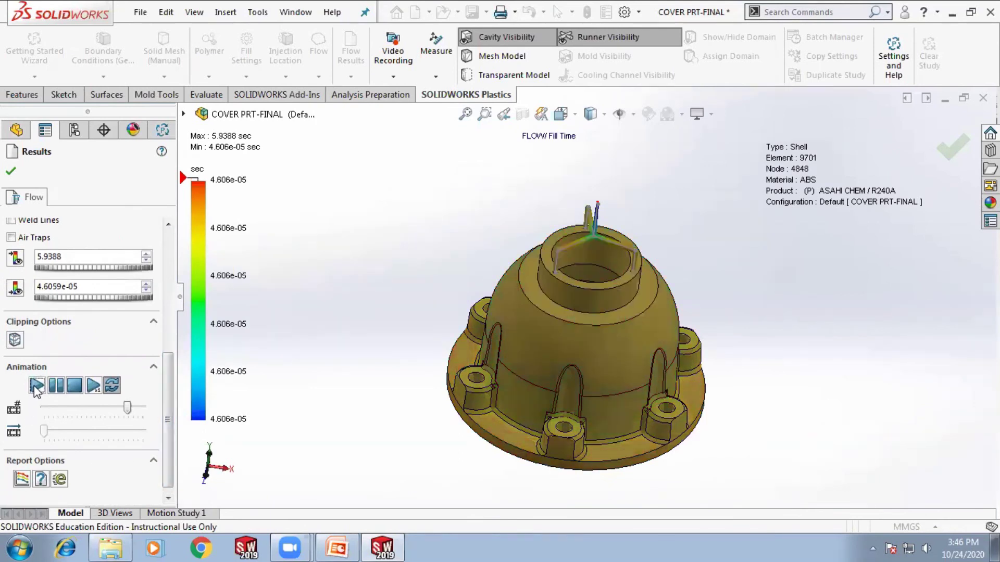
scroll(524, 370, "down", 2)
scroll(523, 370, "down", 1)
middle_click_drag(524, 370, 596, 325)
scroll(597, 325, "up", 1)
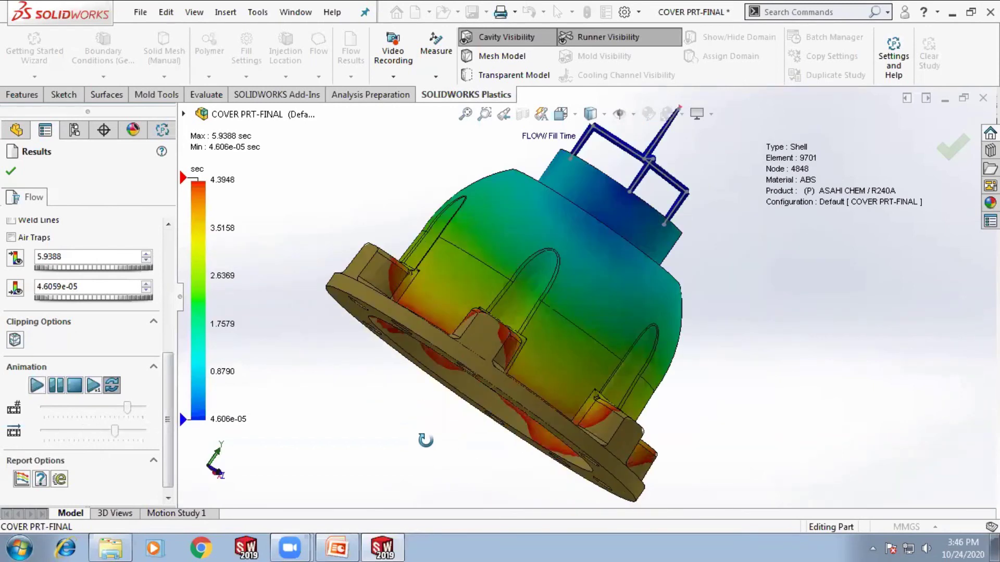
middle_click_drag(420, 435, 433, 417)
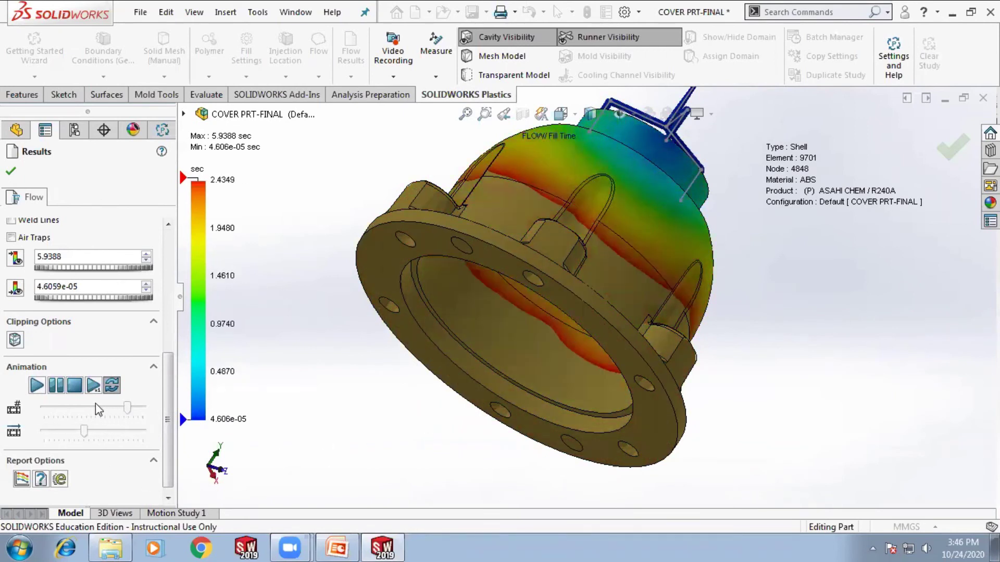
Stop the Fill Time animation, reduce its frame setting and play it again
left_click(74, 385)
left_click_drag(127, 408, 105, 408)
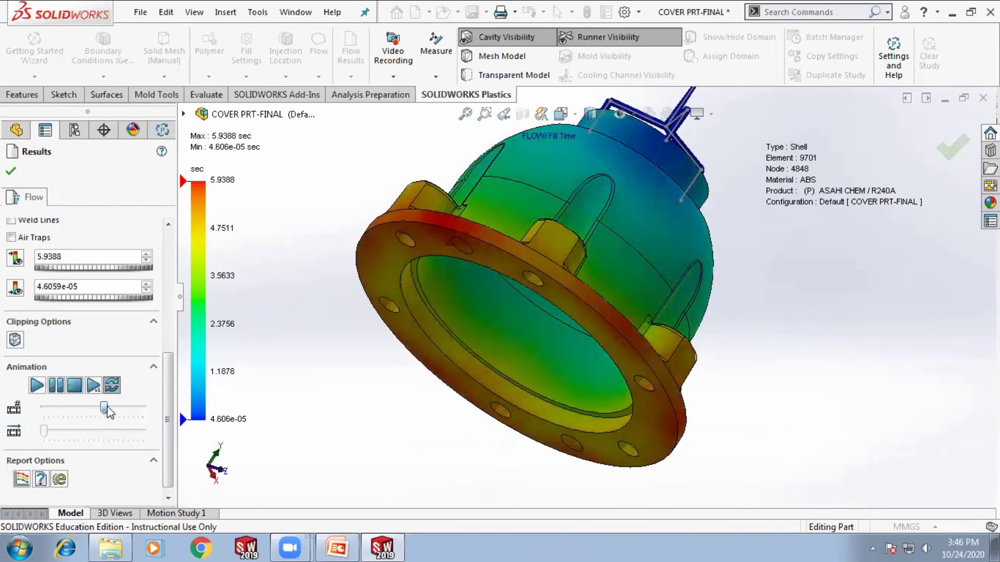
left_click(37, 385)
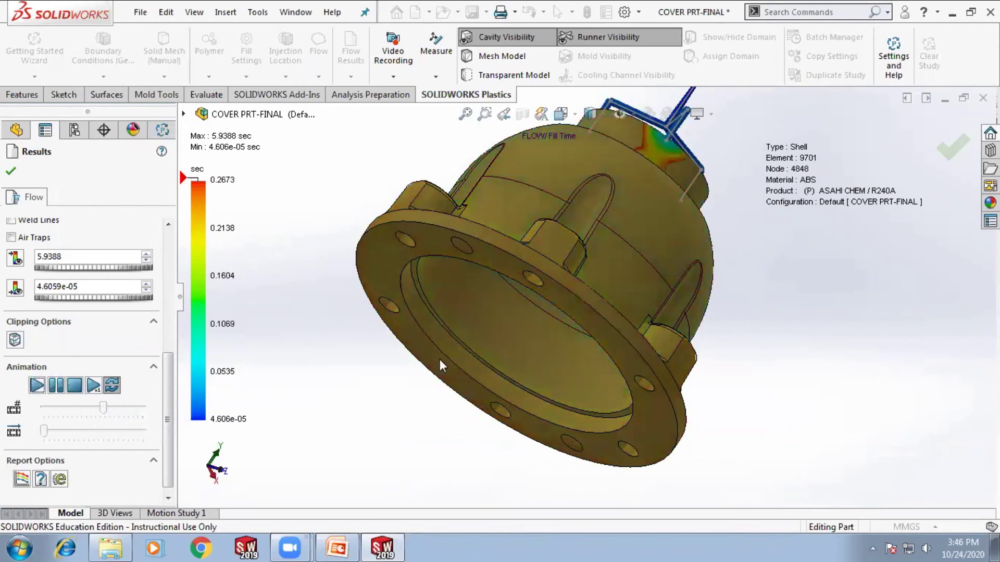
Watch the Fill Time animation spread from the runner over the cover's outside and close the flow results
scroll(598, 218, "up", 2)
scroll(599, 219, "down", 2)
middle_click_drag(646, 220, 611, 346)
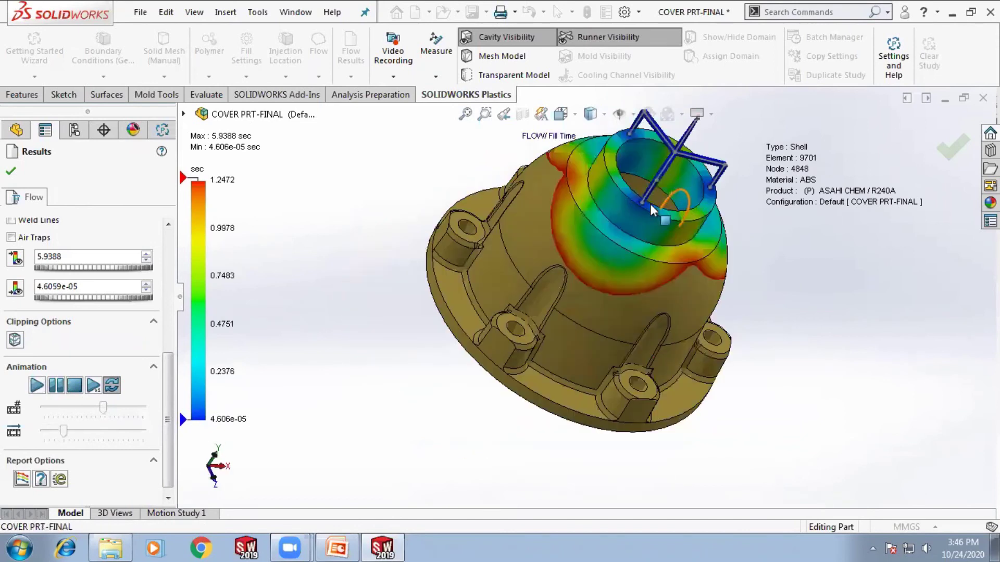
scroll(651, 208, "down", 1)
middle_click_drag(637, 221, 640, 245)
scroll(668, 216, "up", 2)
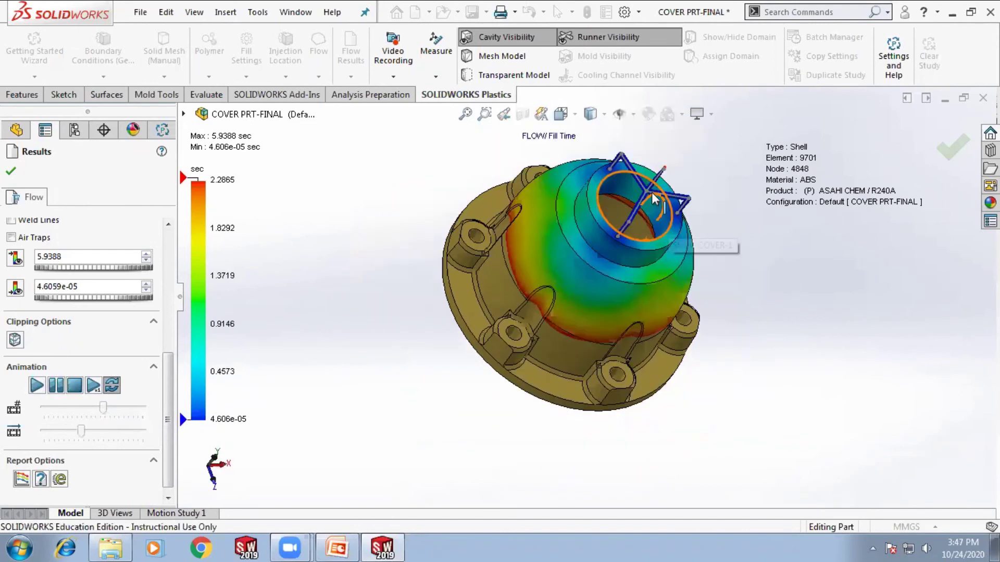
scroll(668, 170, "down", 2)
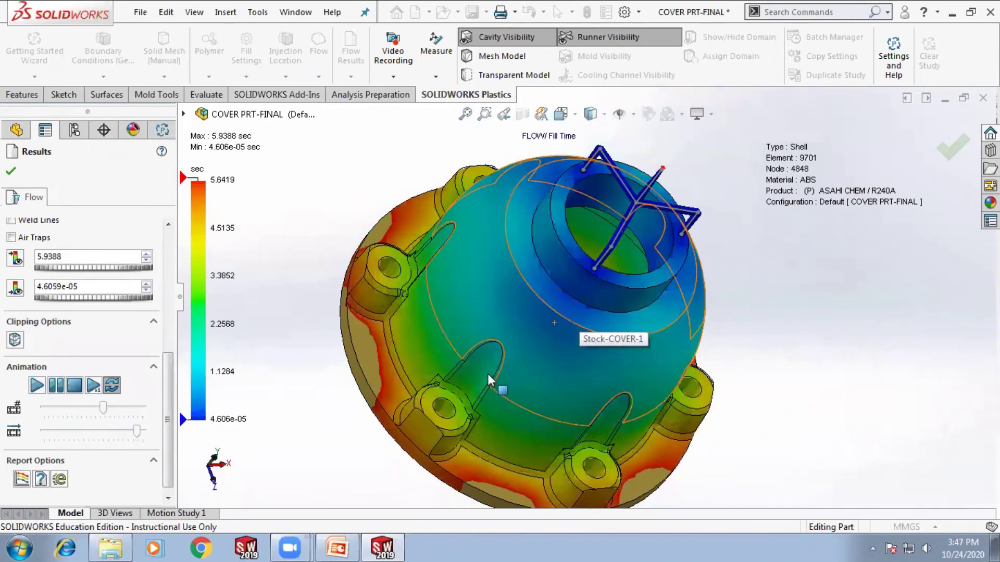
left_click(12, 173)
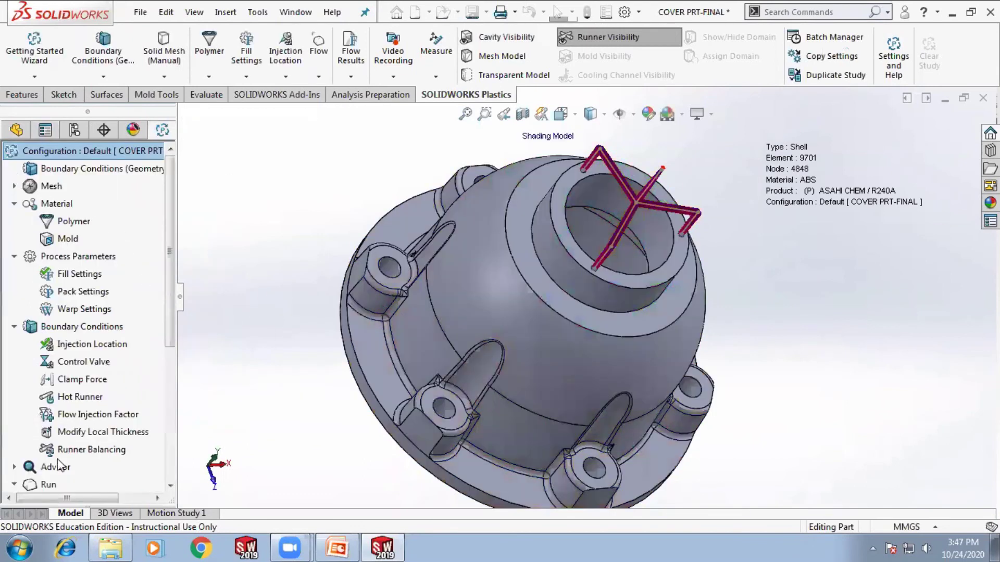
Reopen the Flow Results with the Pressure at End of Fill plot and inspect the cover, runner and sprue tip
scroll(59, 463, "down", 4)
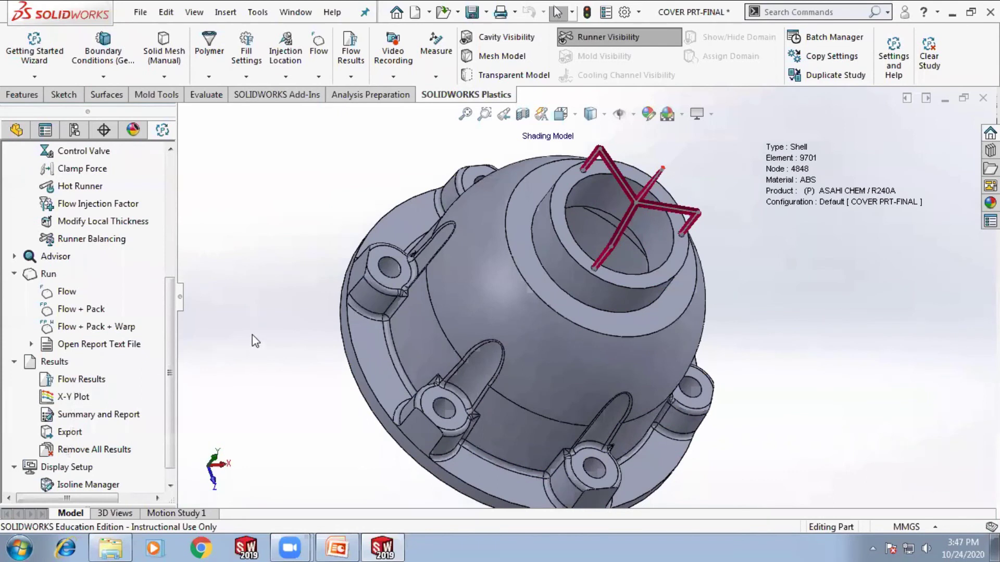
left_click(49, 255)
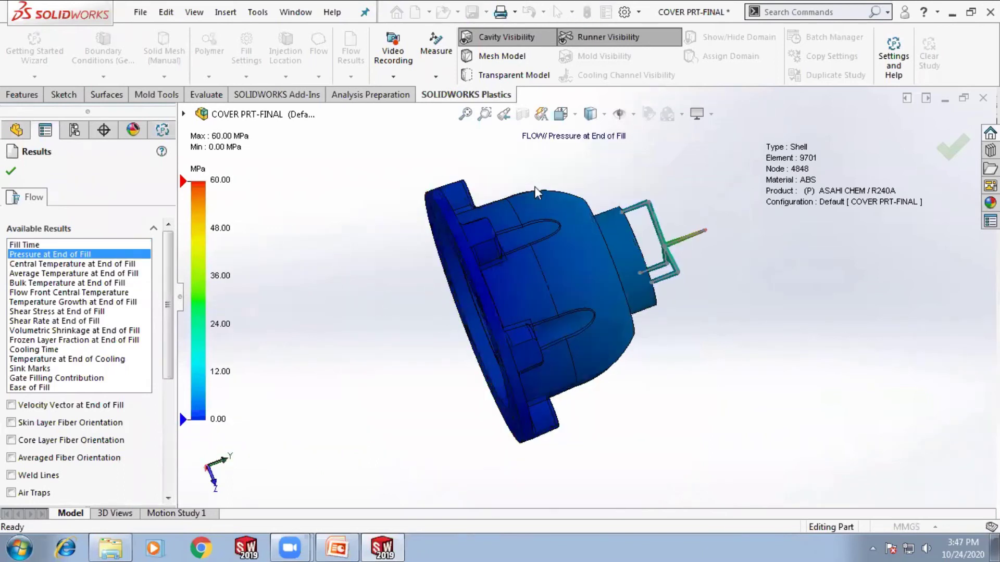
middle_click_drag(531, 247, 449, 263)
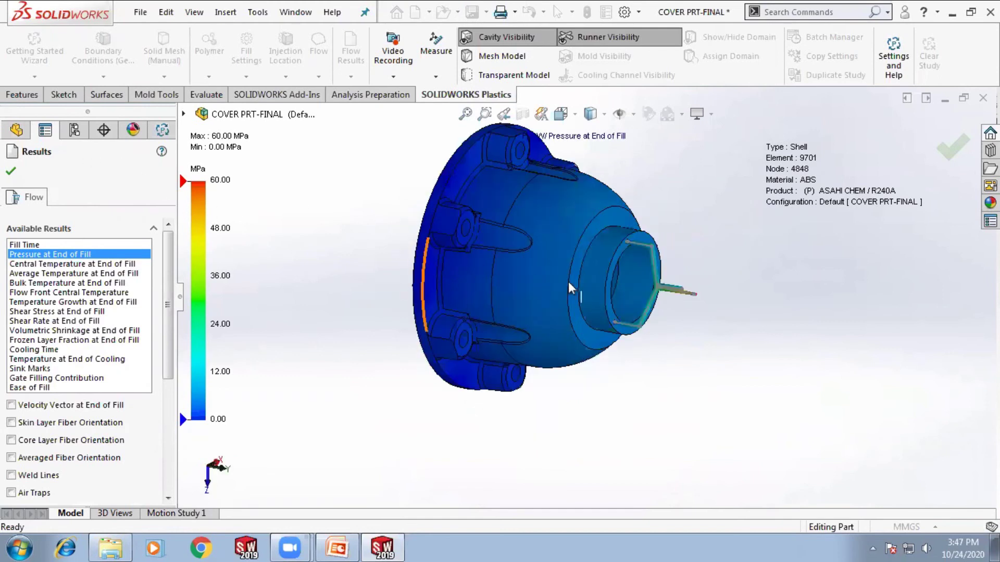
middle_click_drag(669, 342, 710, 287)
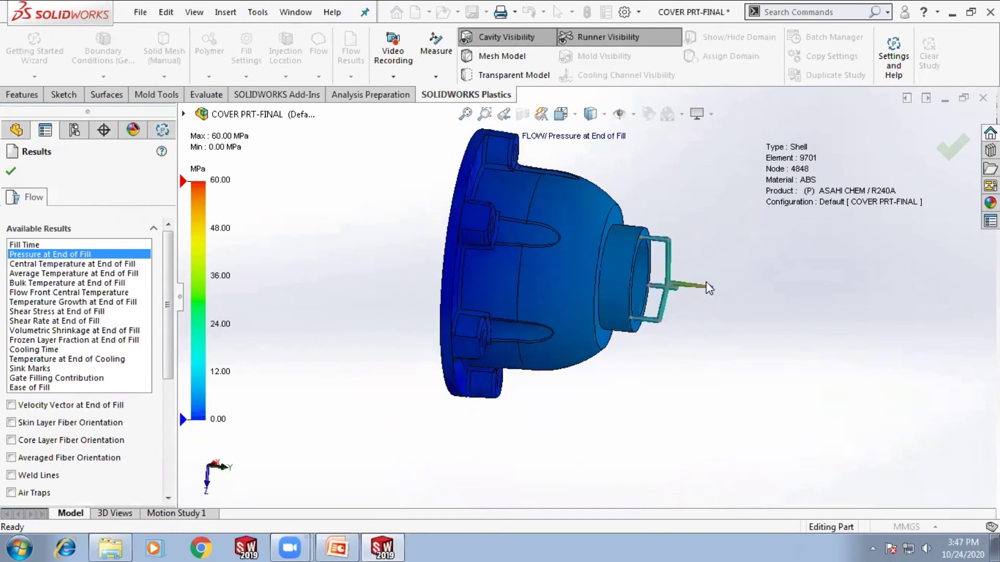
scroll(708, 286, "down", 3)
scroll(689, 285, "down", 4)
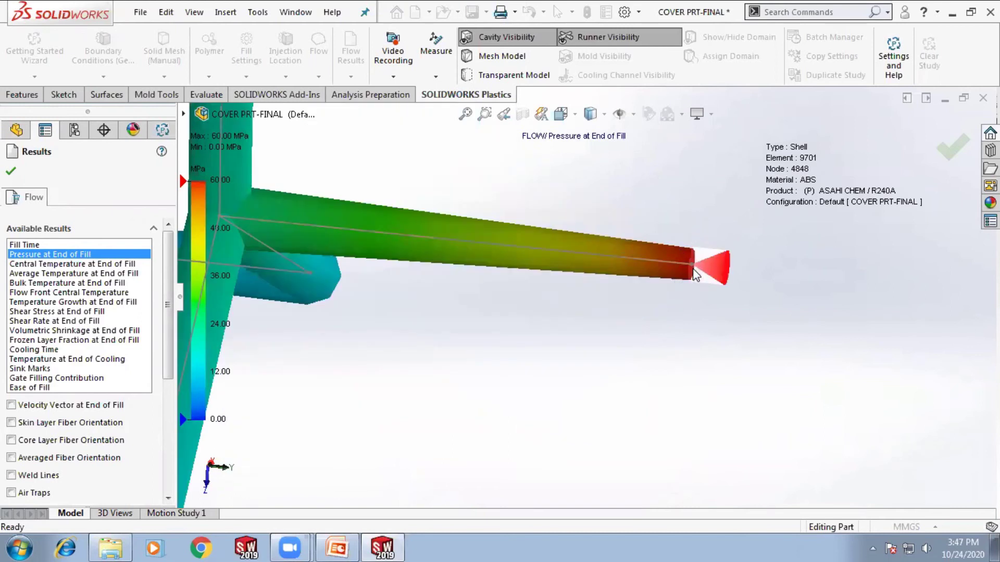
scroll(692, 280, "up", 5)
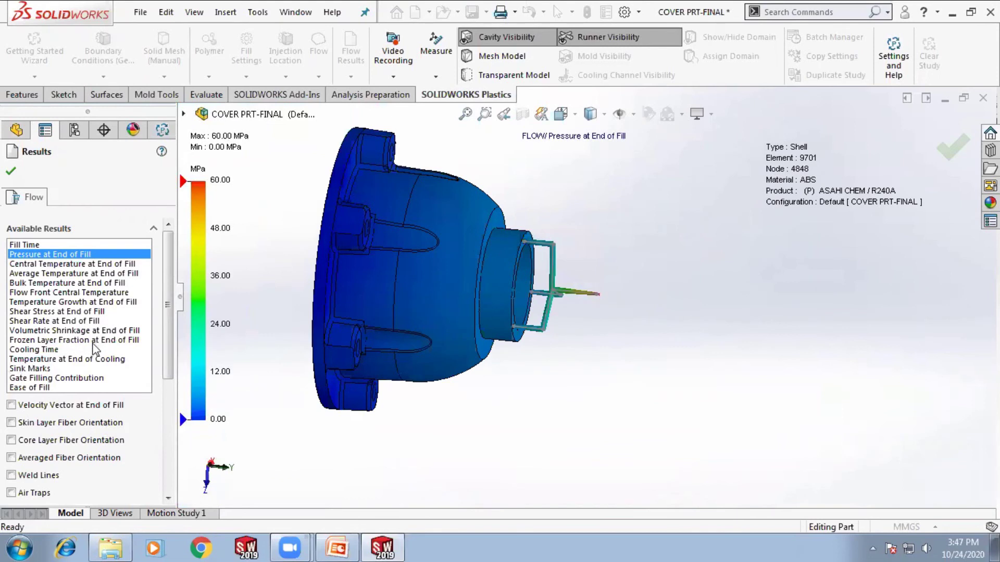
Display the Cooling Time plot and examine it on the cover's outside and bosses
left_click(48, 352)
middle_click_drag(551, 384, 403, 225)
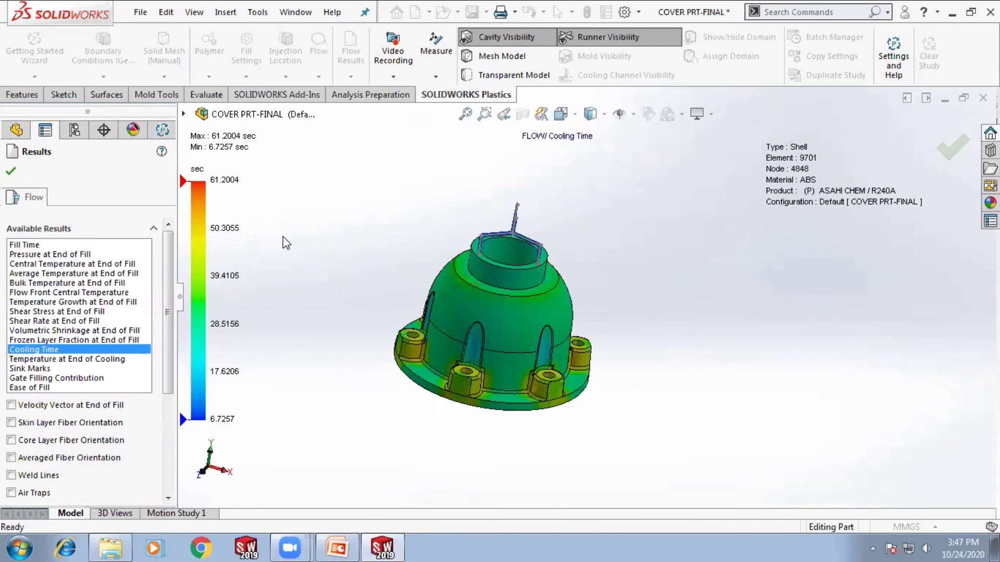
middle_click_drag(462, 272, 456, 208)
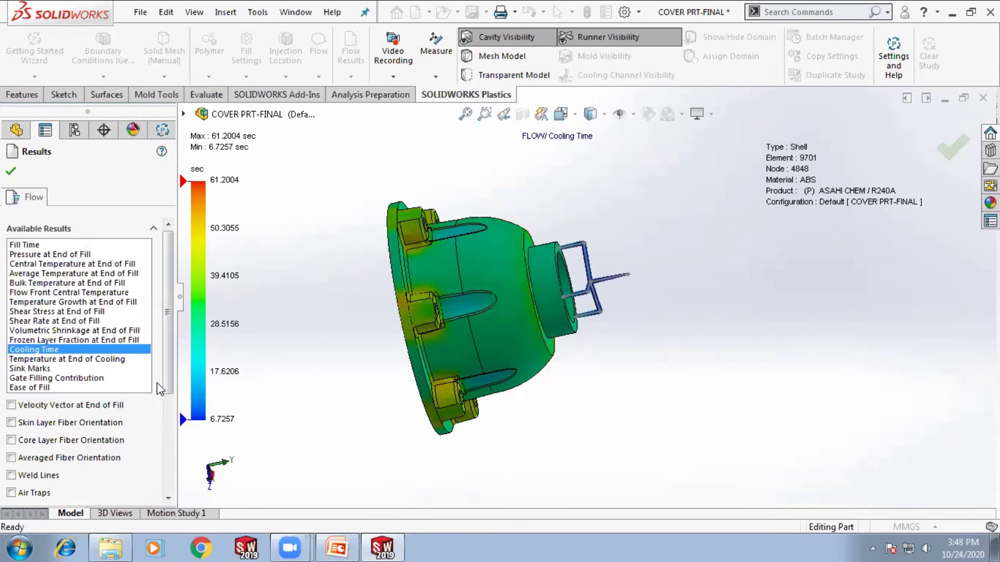
Display the Temperature at End of Cooling plot and examine it around the flange holes, bosses and outer recesses
left_click(77, 362)
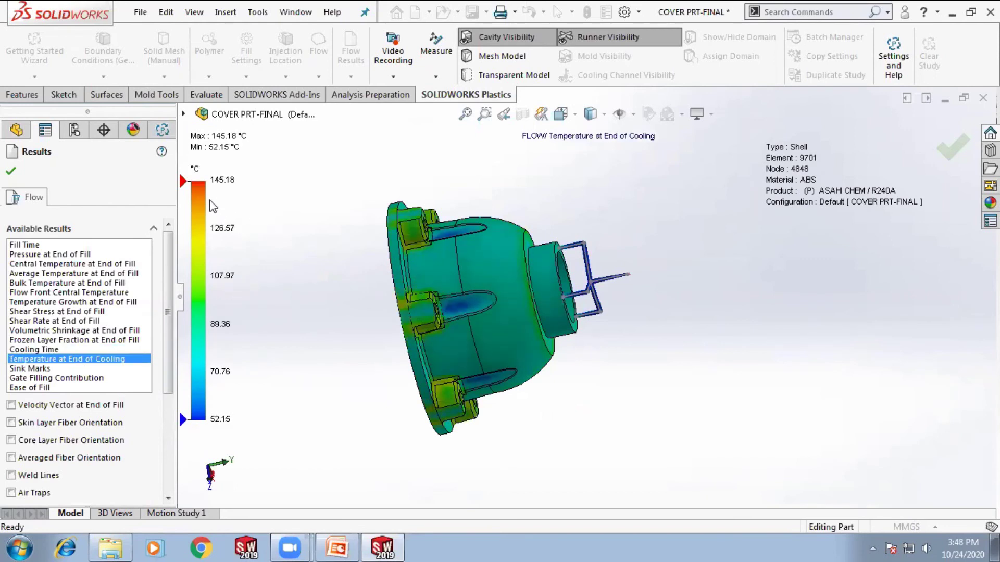
middle_click_drag(416, 322, 458, 355)
scroll(433, 203, "down", 5)
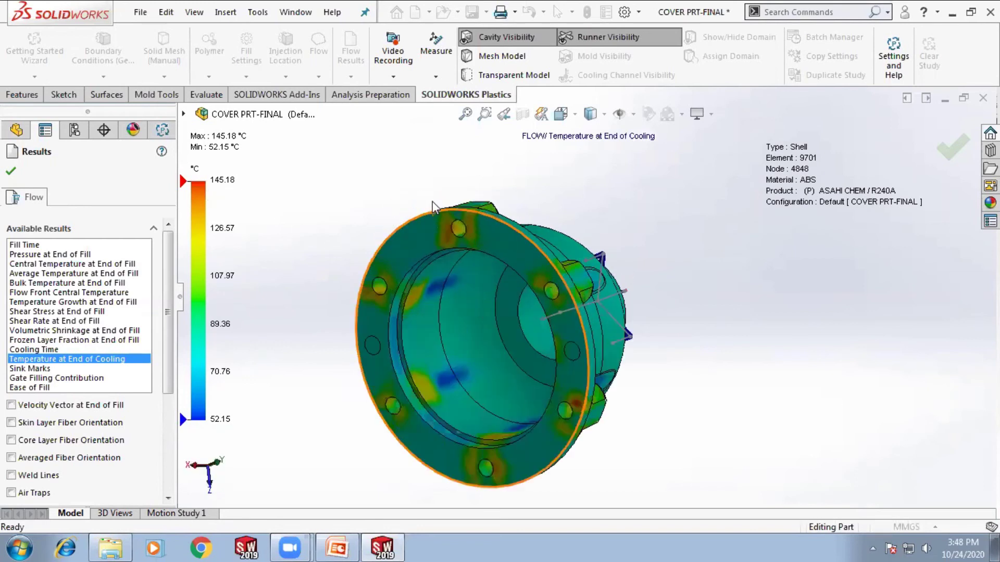
scroll(537, 318, "down", 3)
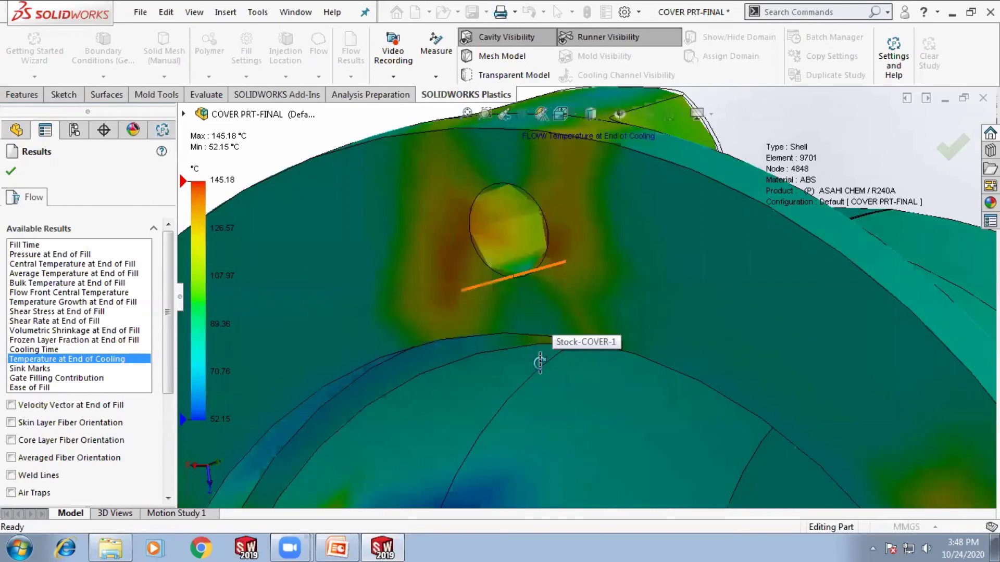
scroll(531, 362, "down", 2)
scroll(483, 265, "up", 5)
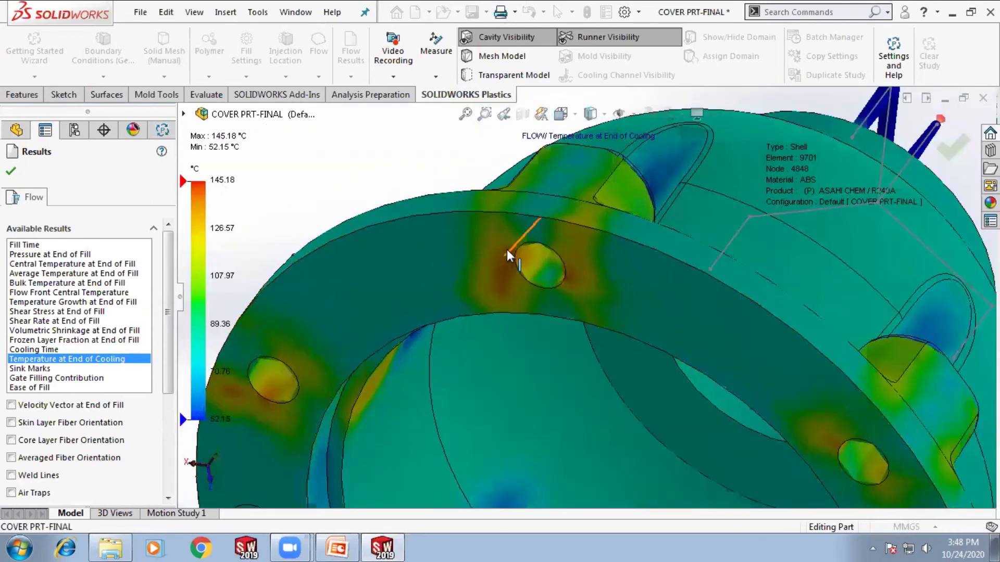
scroll(423, 219, "up", 5)
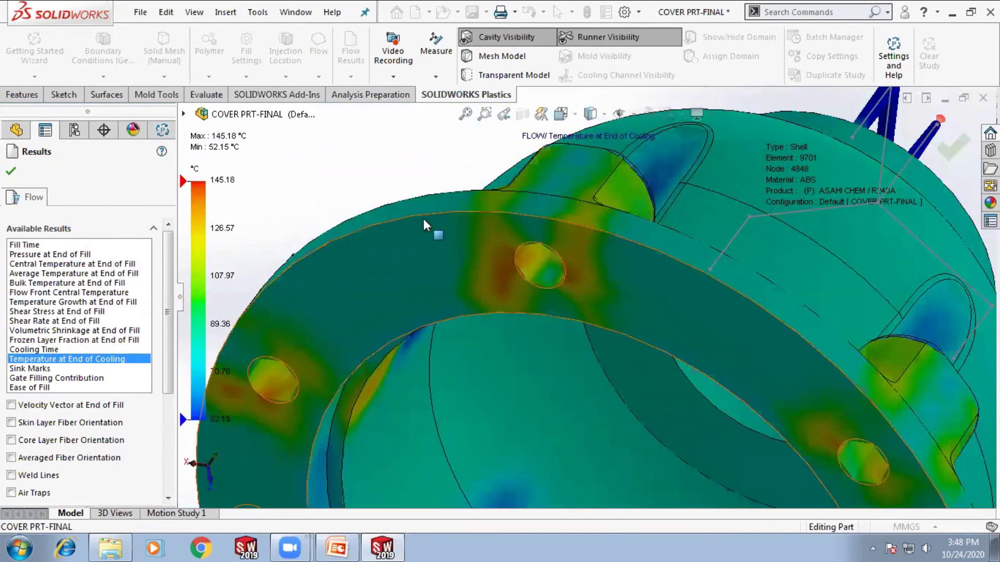
middle_click_drag(460, 387, 585, 335)
scroll(479, 220, "down", 2)
scroll(502, 228, "down", 1)
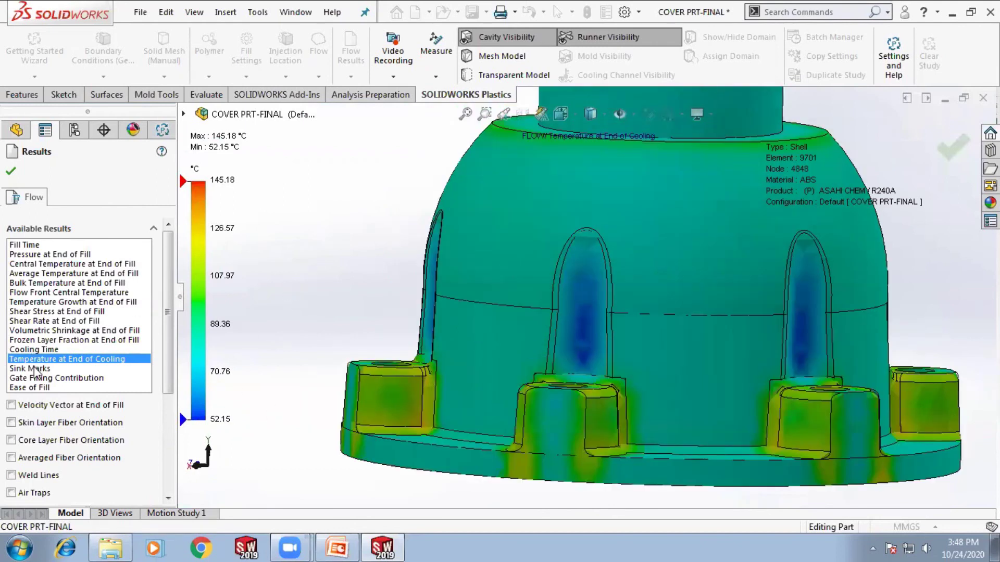
Show the Temperature Growth at End of Fill plot, close the results and look over the shaded cover with its runner
left_click(50, 303)
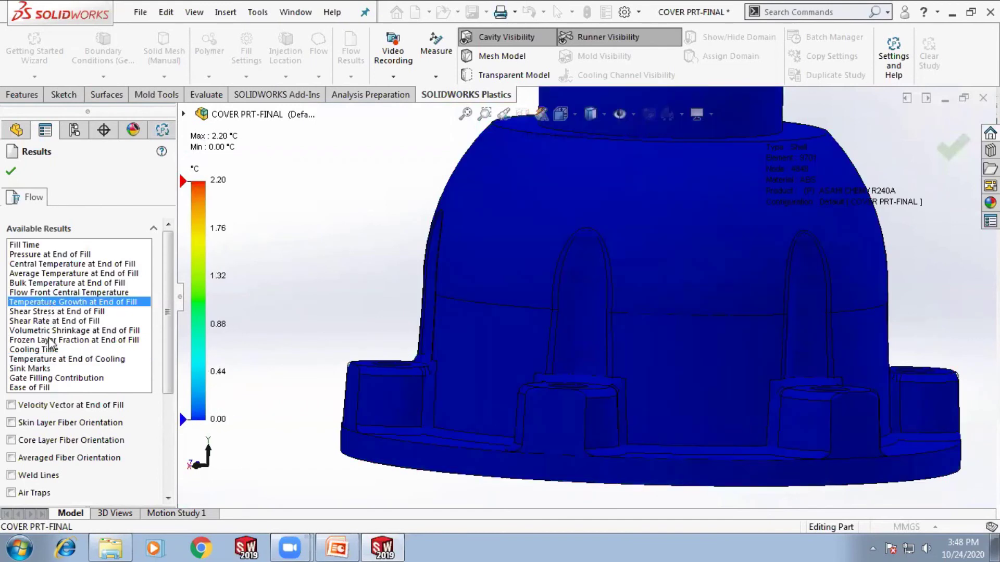
left_click(11, 171)
scroll(534, 344, "up", 6)
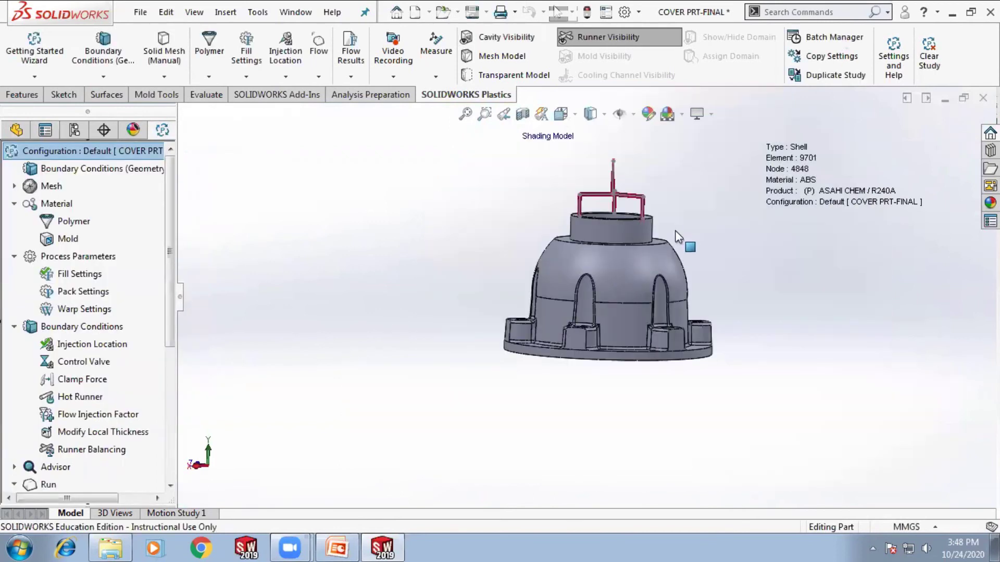
middle_click_drag(674, 231, 665, 269)
scroll(665, 270, "up", 1)
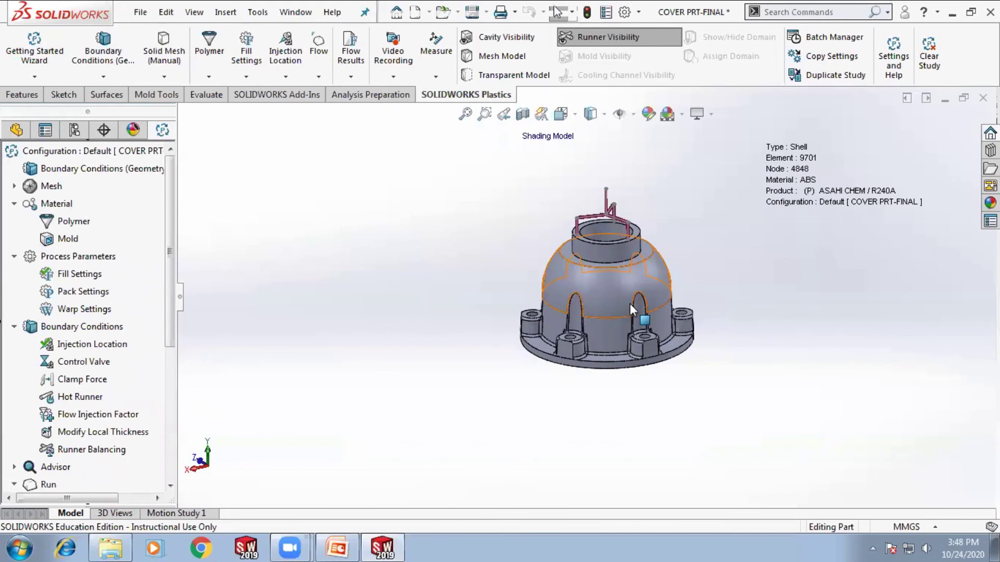
scroll(754, 308, "down", 2)
middle_click_drag(678, 231, 686, 297)
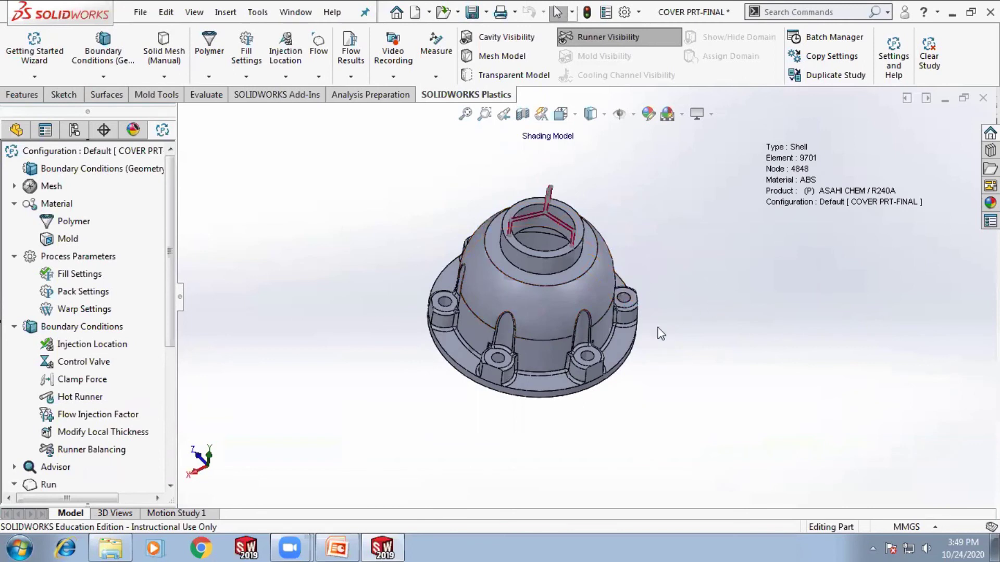
Switch to the PowerPoint slide on SOLIDWORKS MOLD, highlight the Export To Assembly bullet and return to SOLIDWORKS
left_click(337, 548)
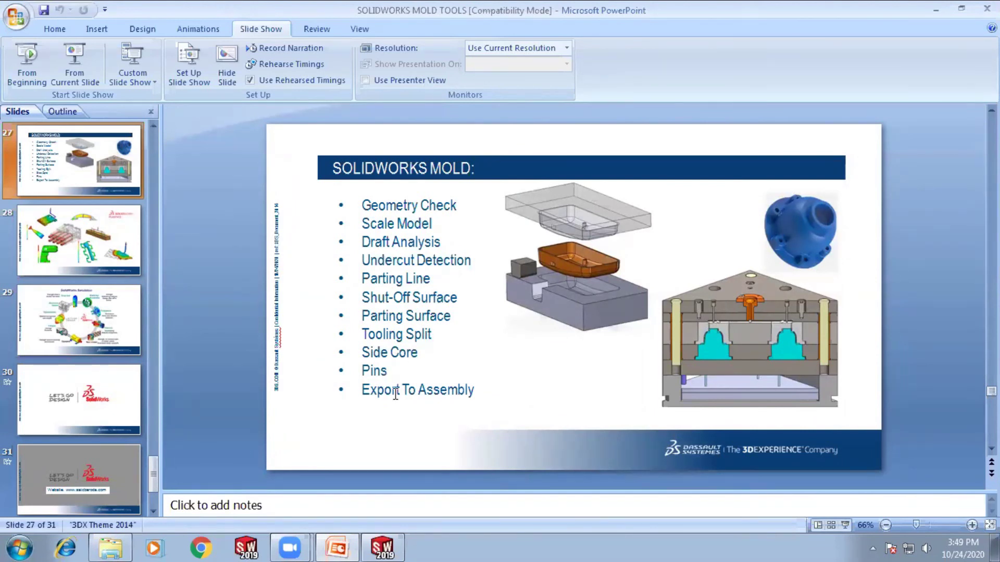
left_click_drag(363, 389, 429, 390)
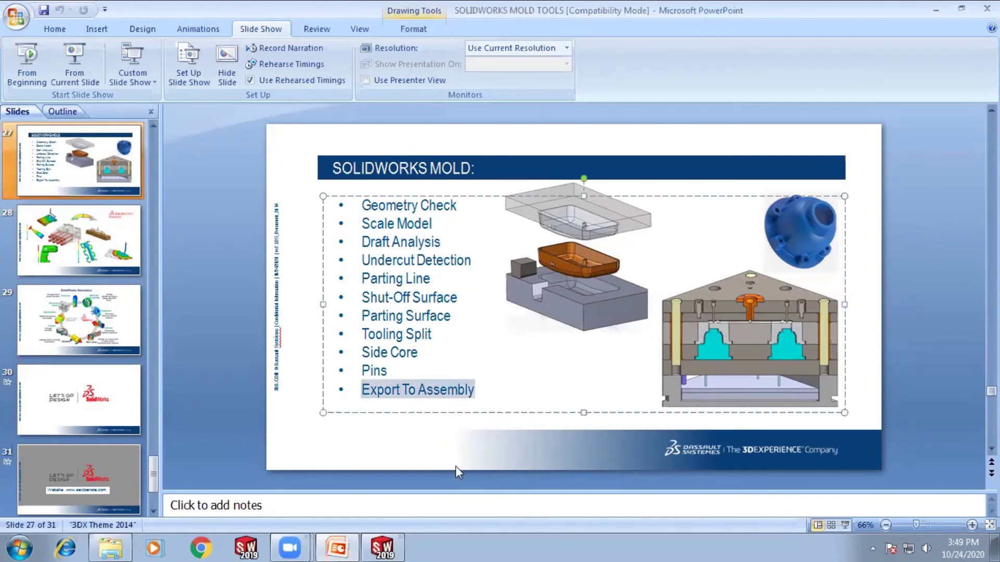
left_click(454, 454)
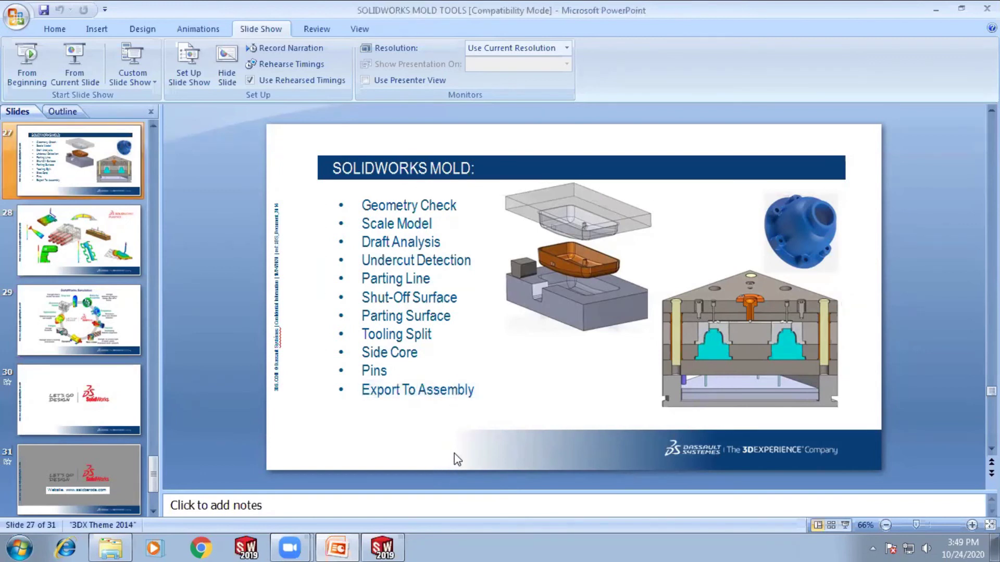
left_click(394, 546)
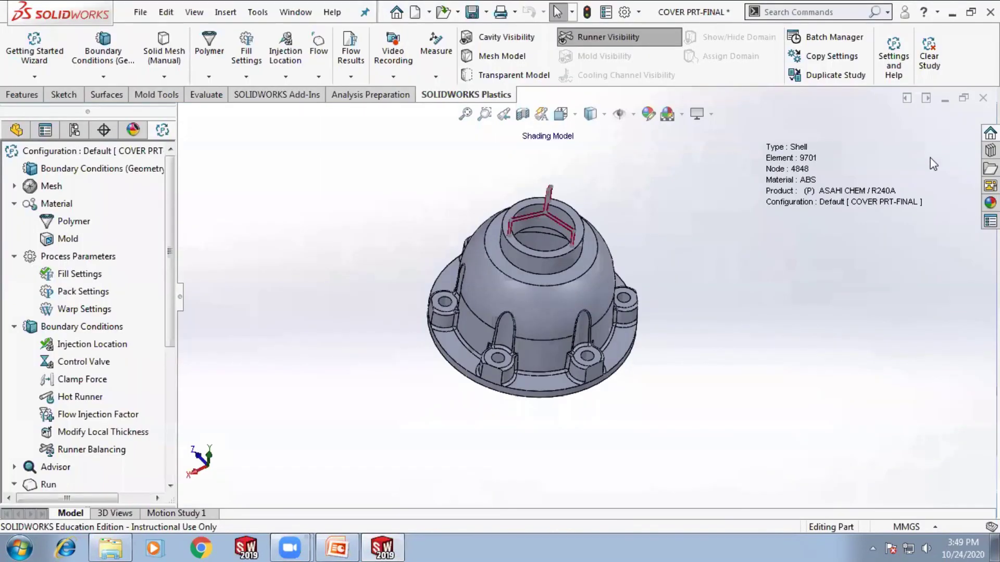
Close COVER PRT-FINAL without saving, open the recent document COVER PRT.sldprt and display its feature tree
key("ctrl+w")
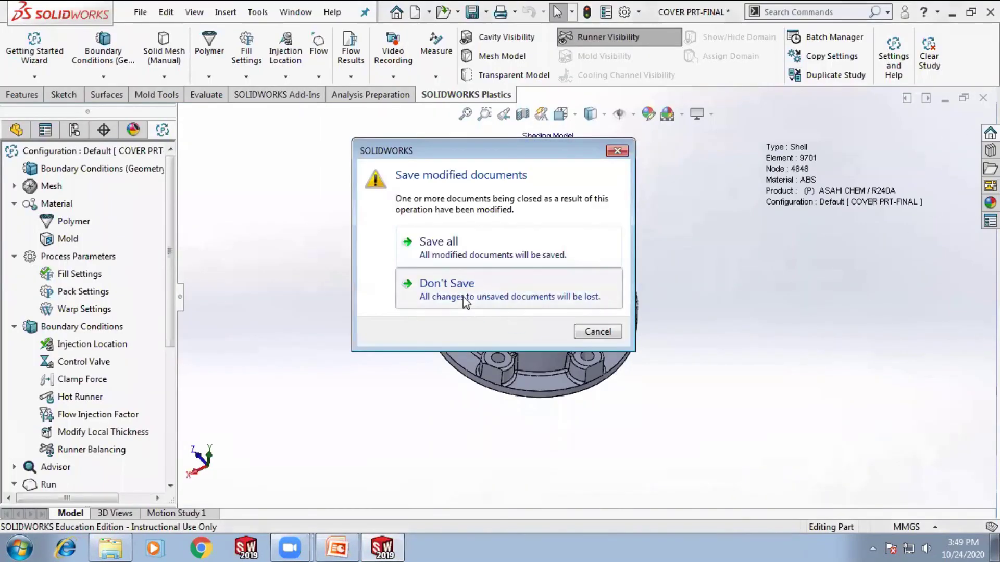
left_click(458, 289)
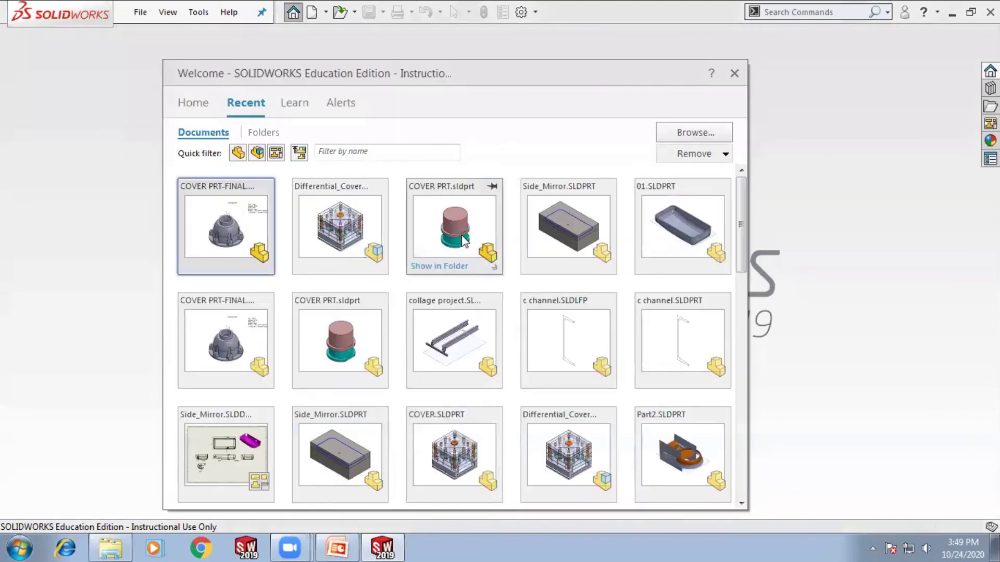
left_click(465, 241)
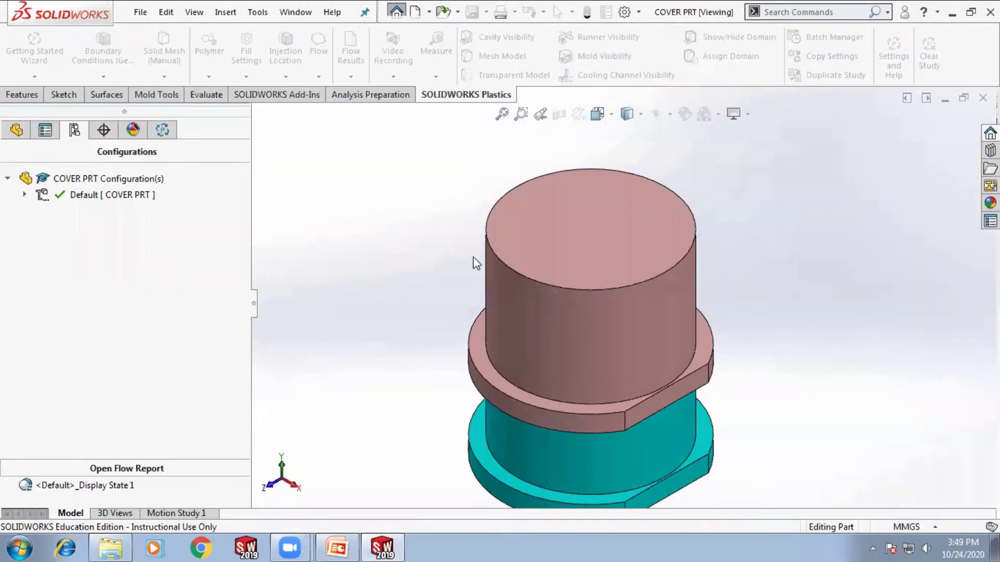
left_click(541, 271)
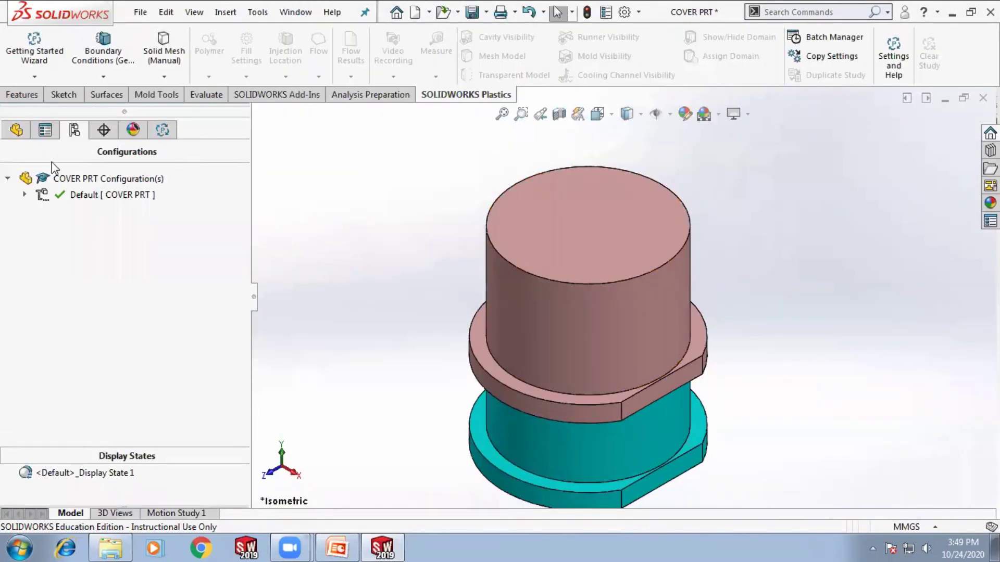
left_click(16, 130)
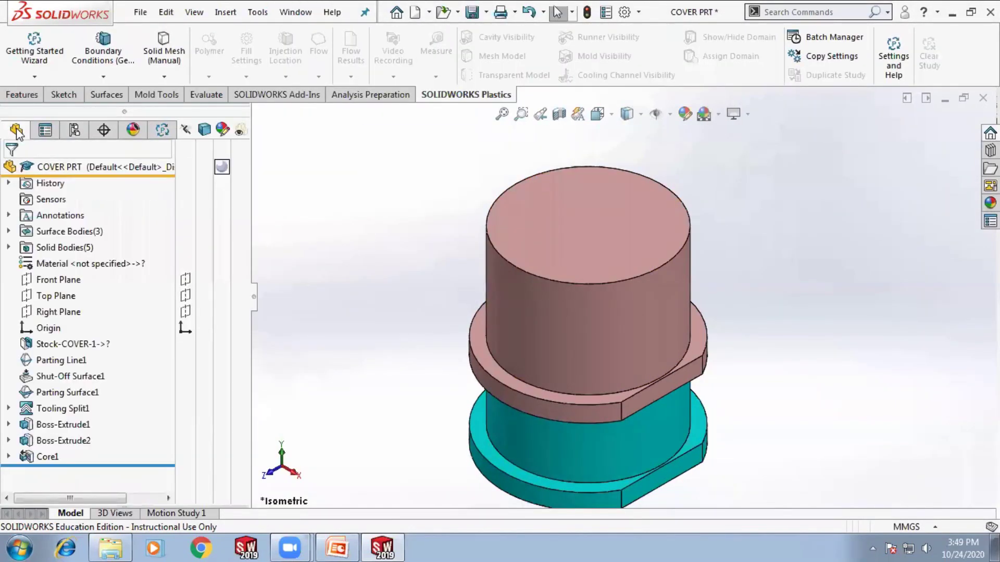
right_click(48, 252)
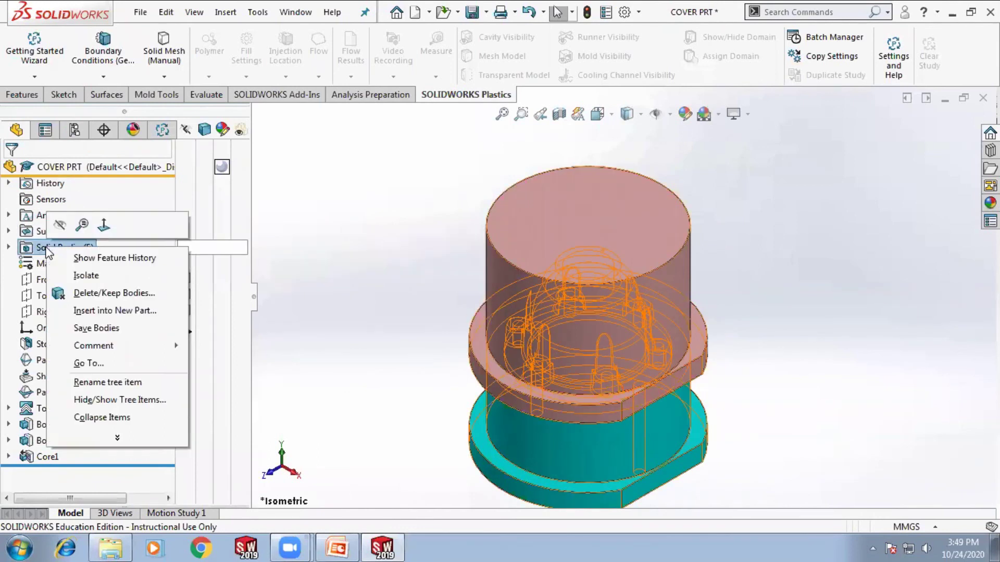
left_click(134, 336)
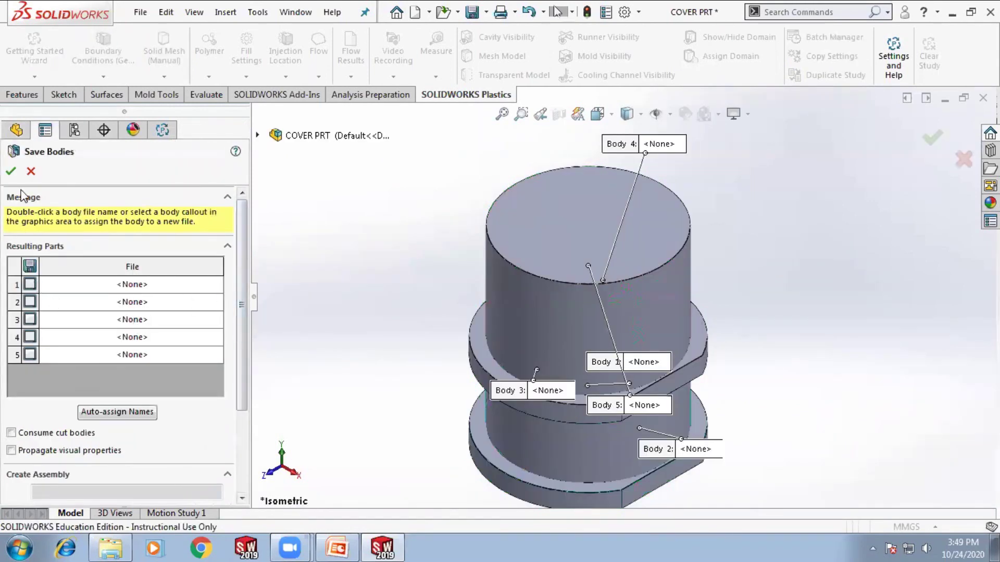
left_click(32, 171)
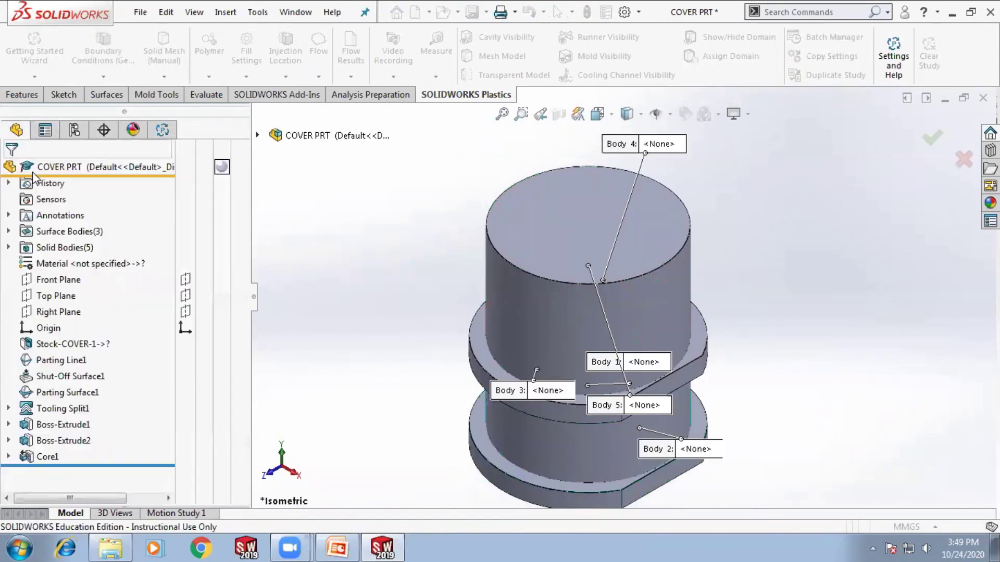
Start saving out the solid bodies of COVER PRT and mark all five resulting parts for export under their default file names
left_click(9, 247)
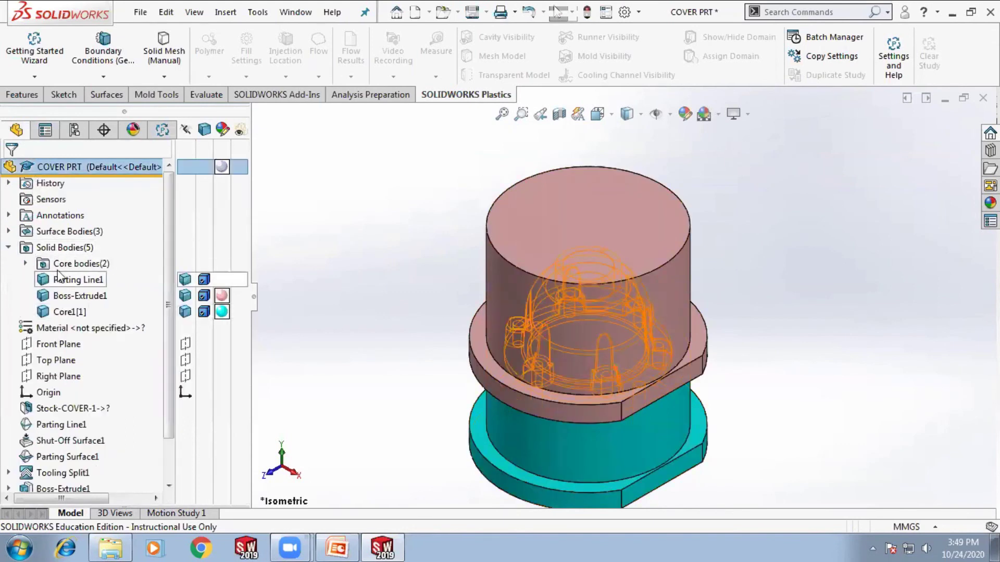
right_click(59, 248)
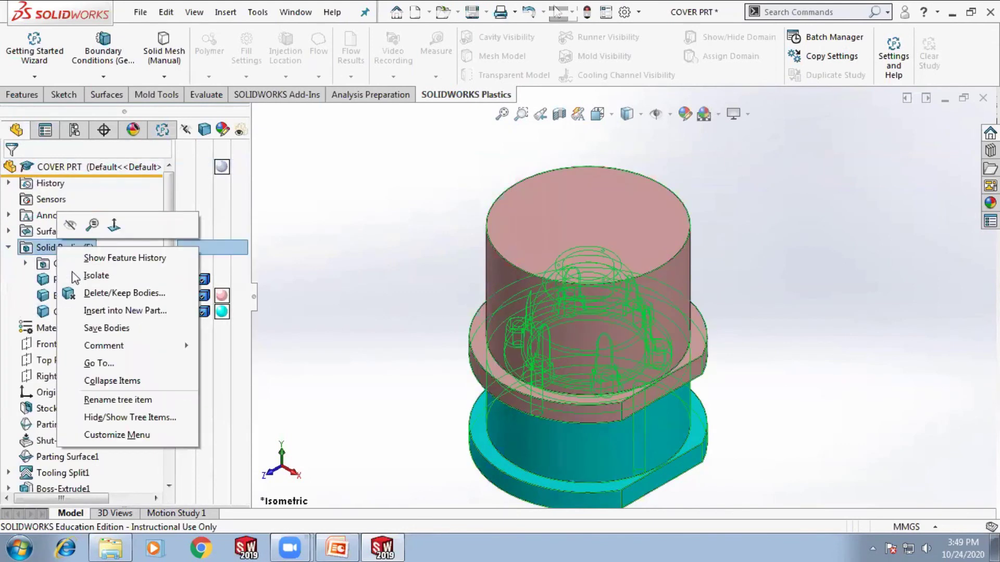
left_click(103, 329)
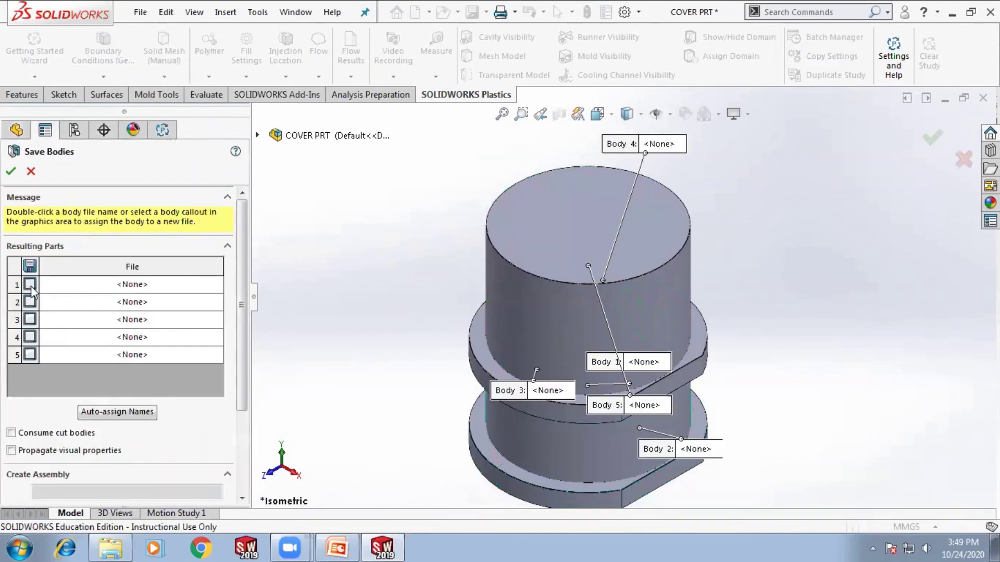
left_click(30, 284)
left_click(30, 302)
left_click(29, 319)
left_click(30, 337)
left_click(30, 355)
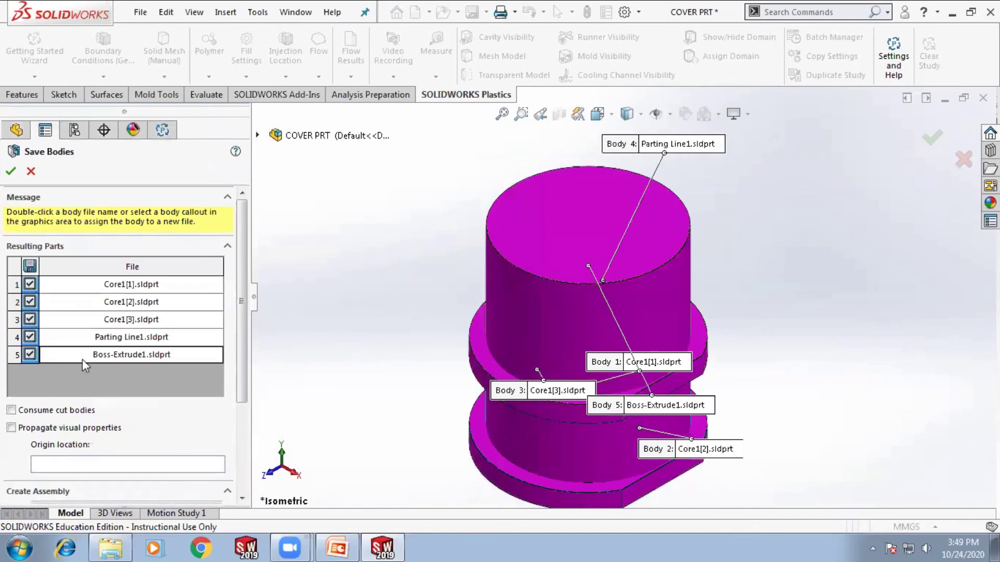
Browse for a file for the assembly to create, dismiss the file dialog and cancel Save Bodies
left_click_drag(240, 317, 243, 425)
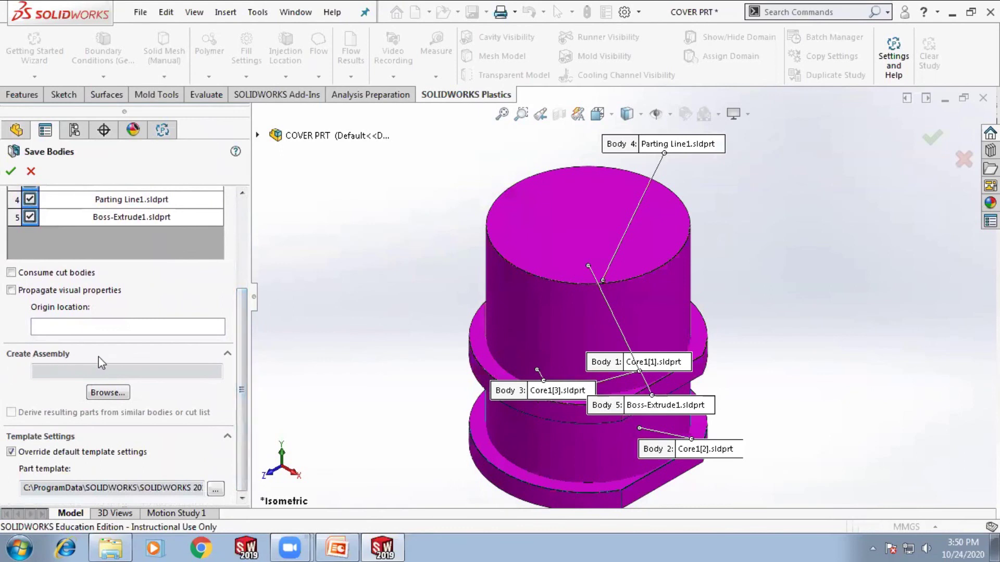
left_click(108, 394)
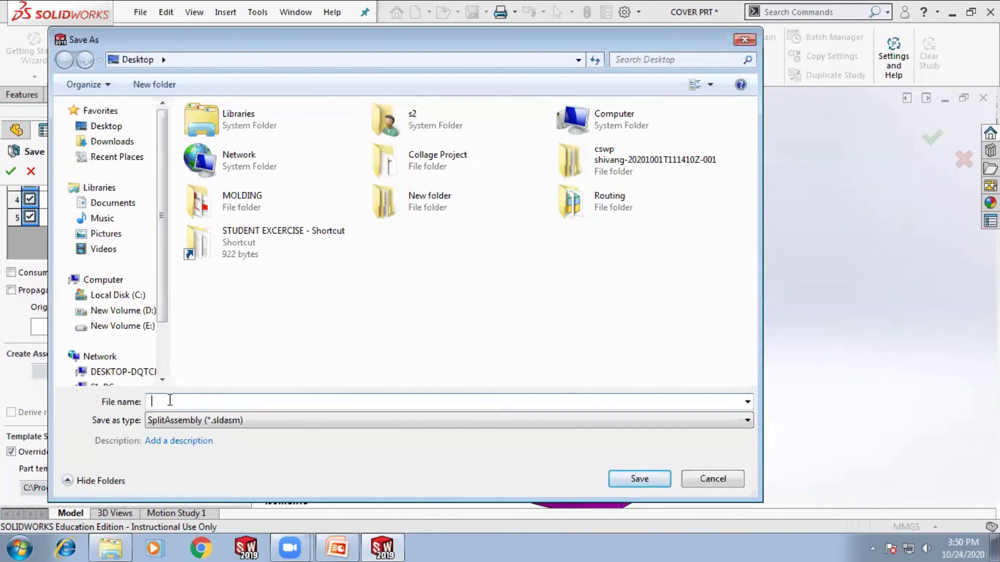
left_click(745, 39)
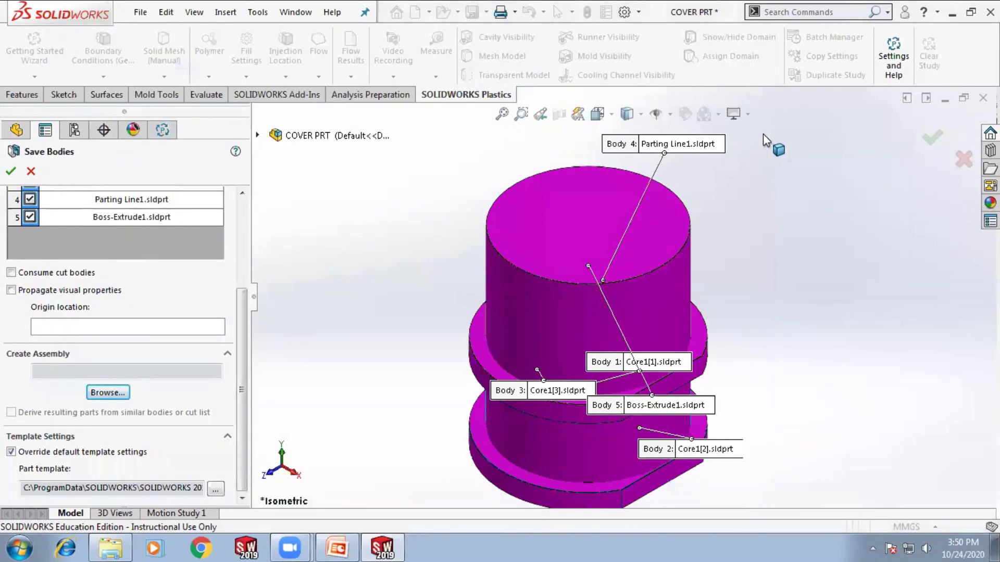
left_click(31, 172)
scroll(397, 251, "up", 3)
scroll(674, 294, "up", 2)
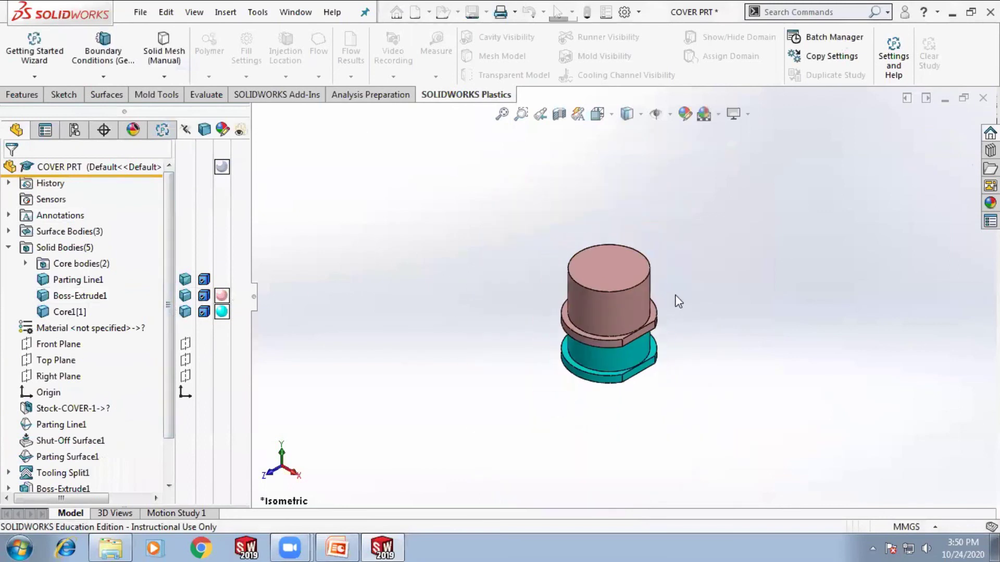
scroll(674, 296, "down", 2)
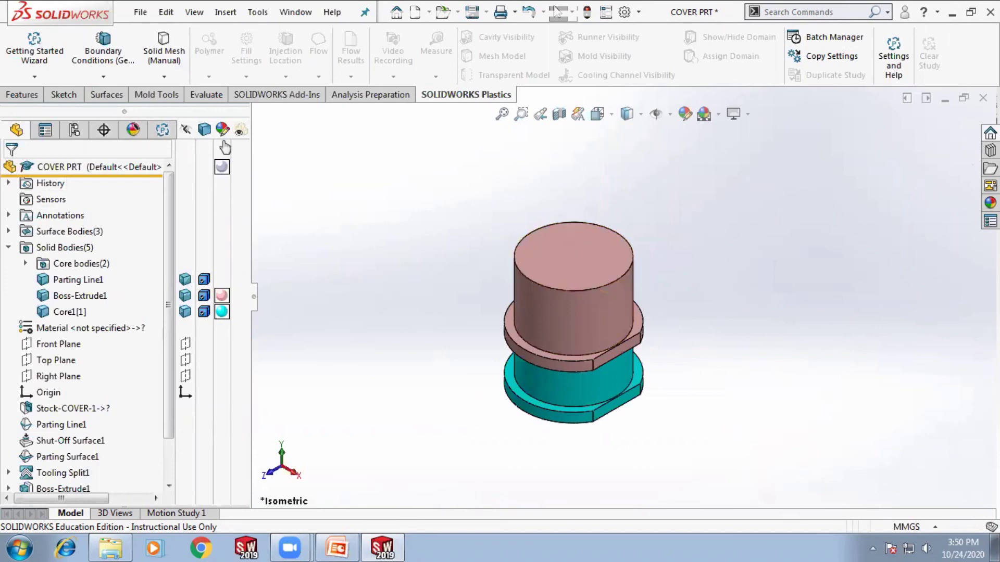
Turn off the SOLIDWORKS Plastics add-in and close the COVER PRT document
left_click(268, 97)
left_click(582, 52)
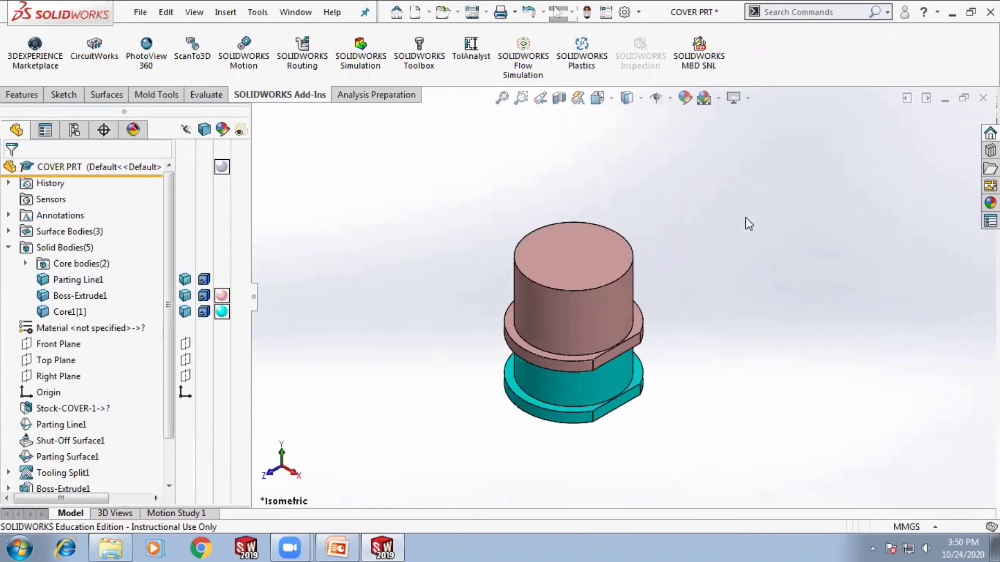
middle_click_drag(613, 346, 622, 337)
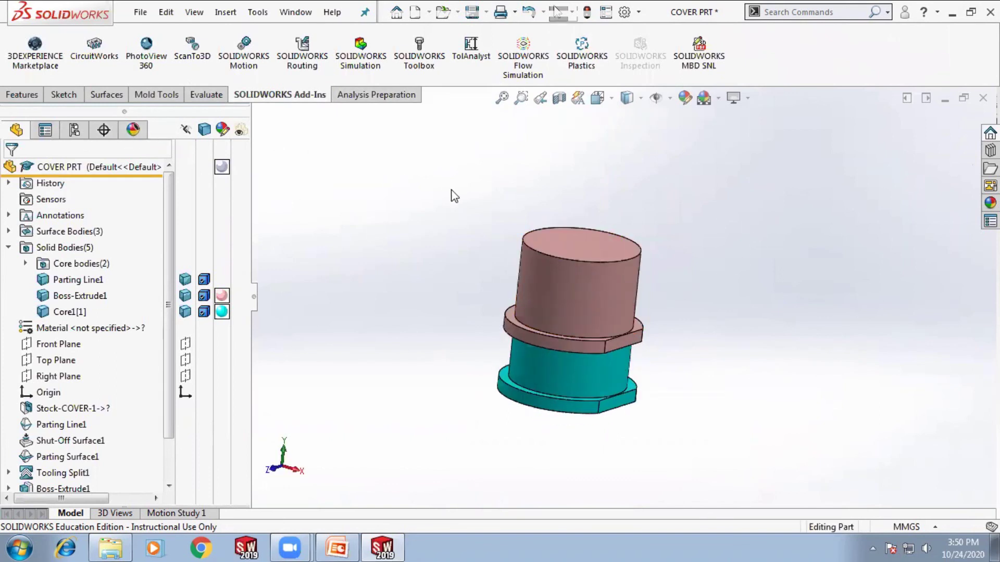
left_click(983, 98)
left_click(476, 298)
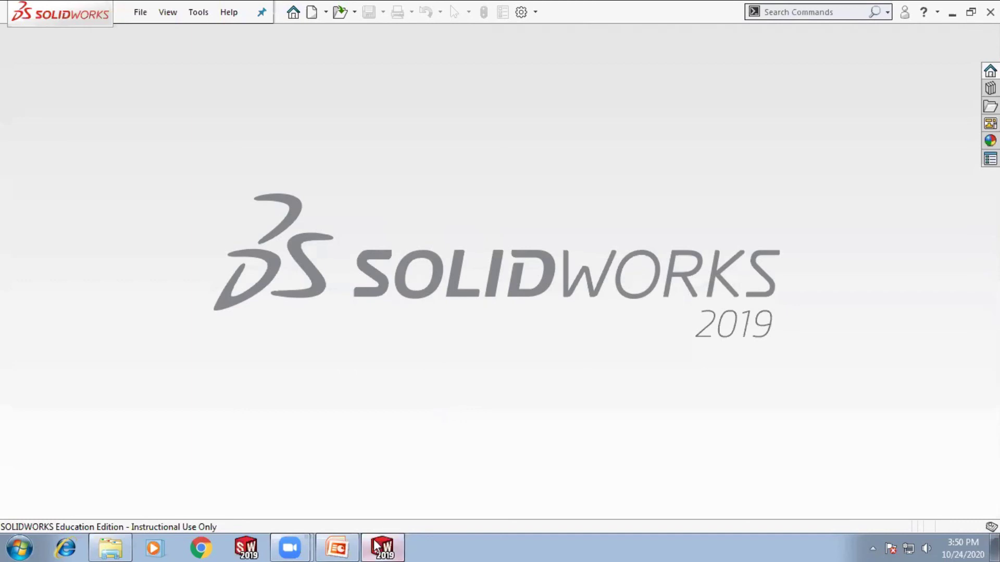
Switch to the file explorer, play the Three Plate Mould Opening video from the MOLDING folder and maximize the player
mouse_move(296, 545)
left_click(110, 548)
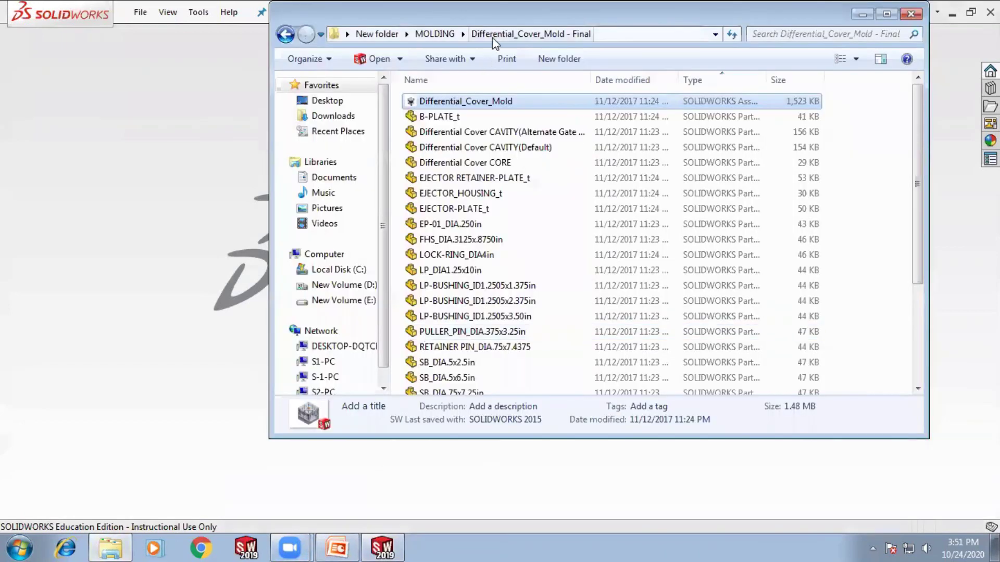
left_click(432, 33)
double_click(475, 210)
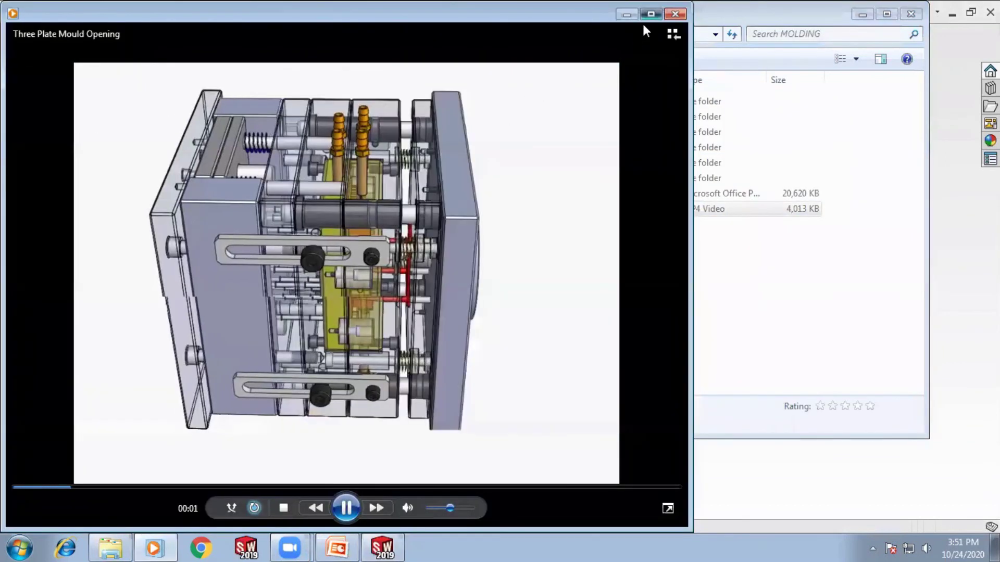
left_click(647, 17)
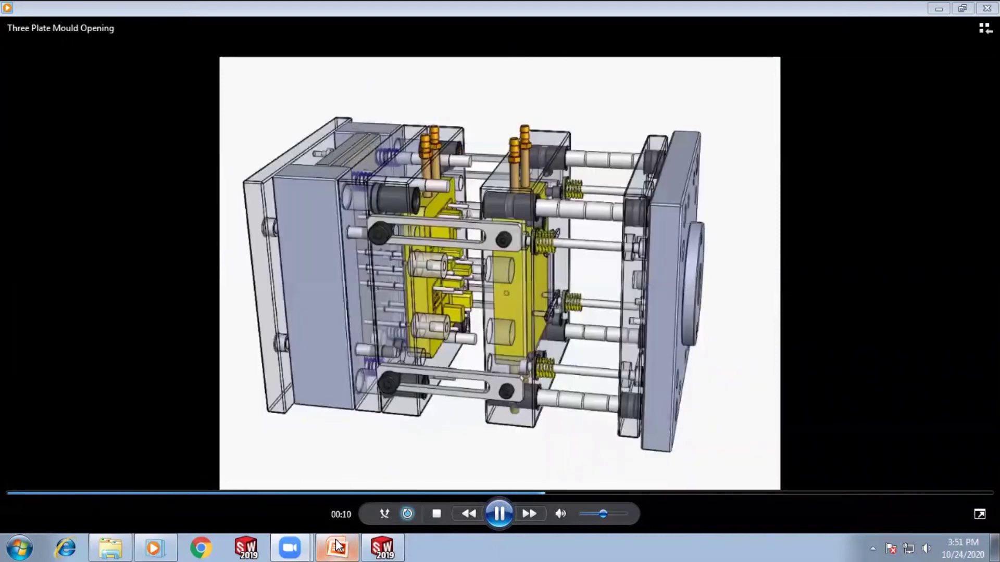
Switch to PowerPoint, start the slide show from the current SOLIDWORKS MOLD slide and advance to the SOLIDWORKS Plastics slide
left_click(337, 547)
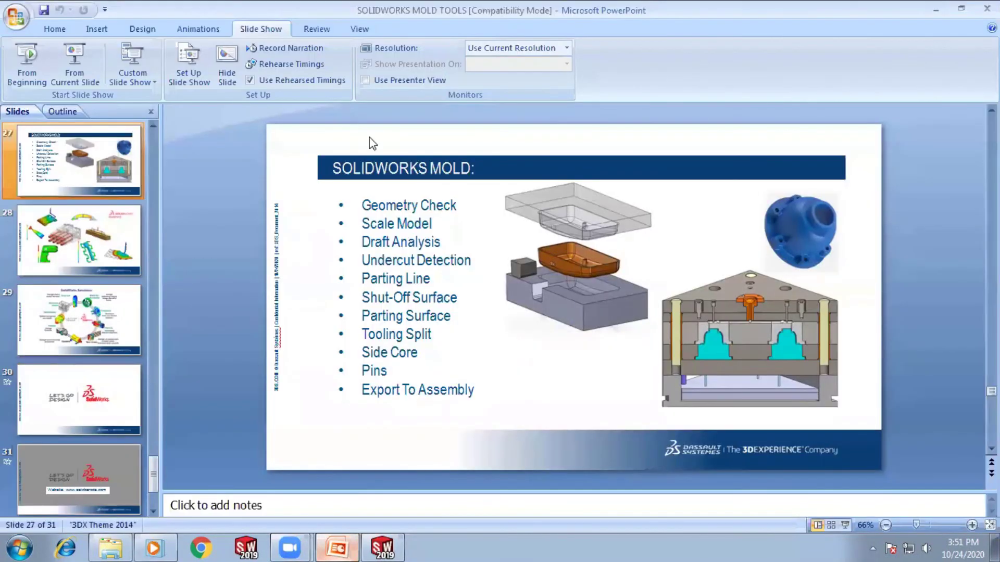
left_click(196, 27)
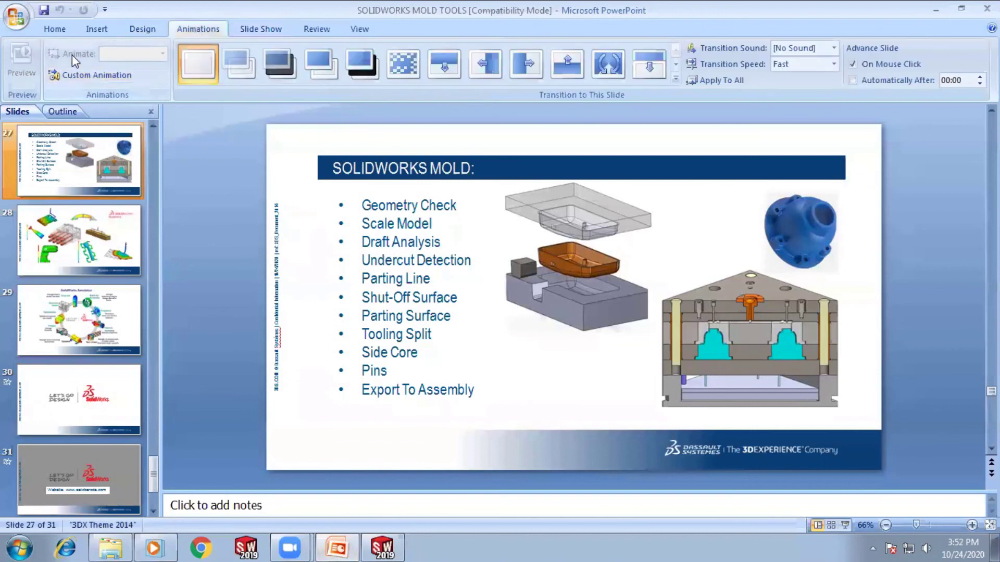
left_click(258, 29)
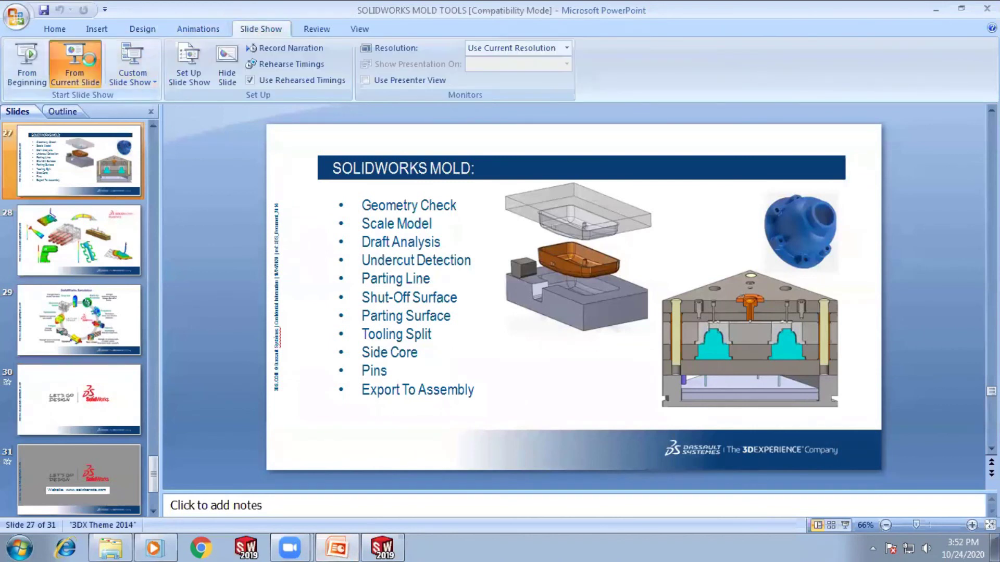
left_click(75, 65)
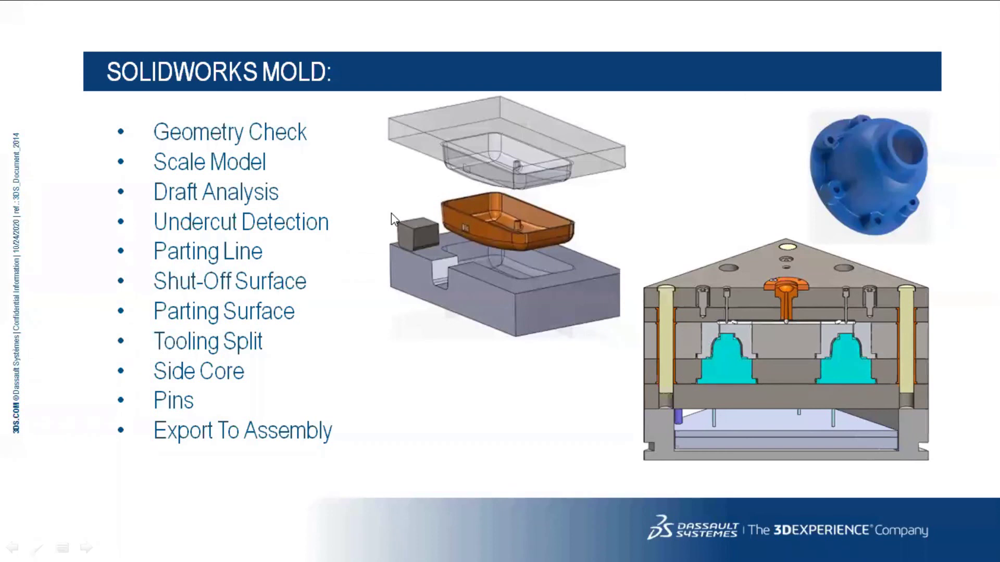
left_click(392, 214)
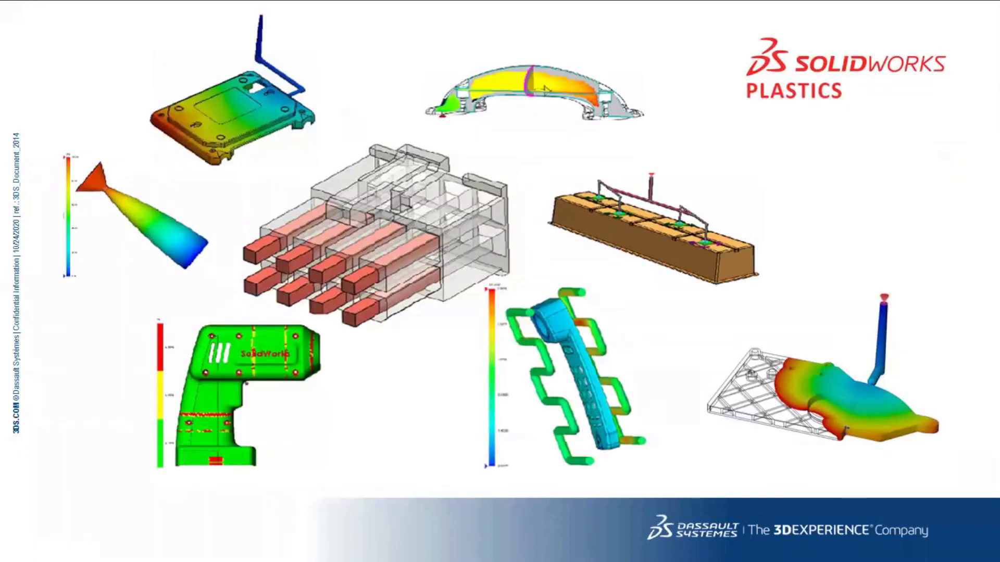